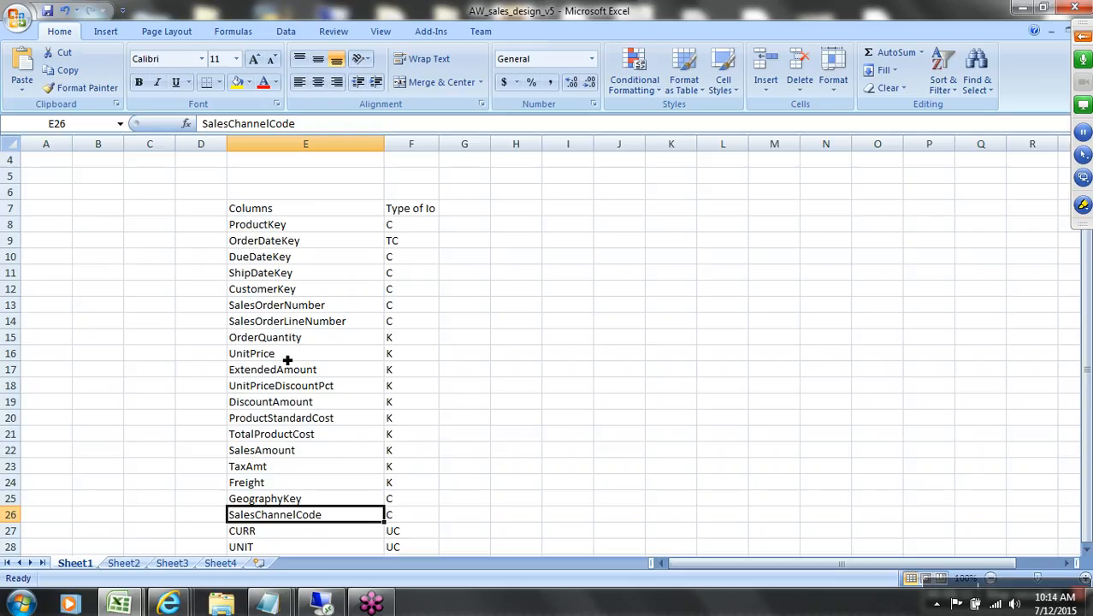
Step: Select the column list, the column names ProductKey through UNIT, and column F's InfoObject type codes
drag(278, 224, 437, 547)
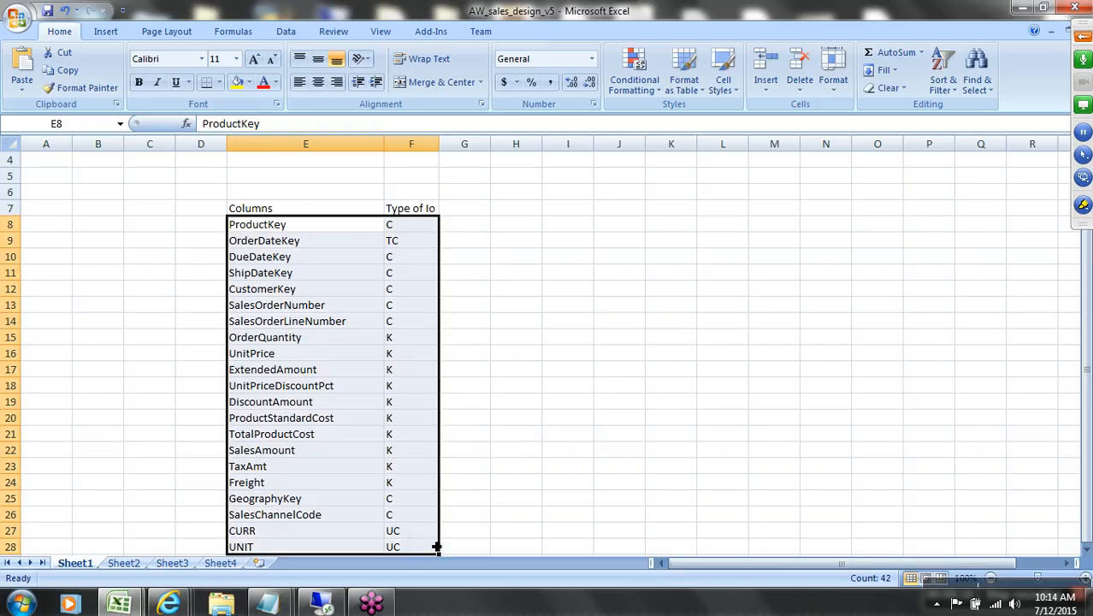
scroll(417, 476, down, 1)
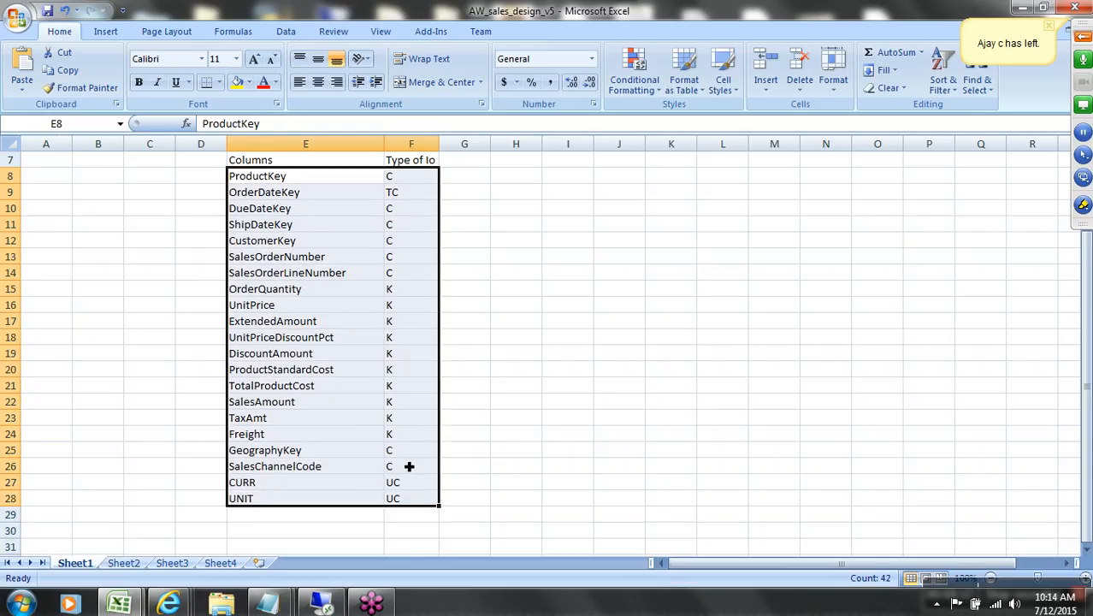
drag(279, 179, 326, 492)
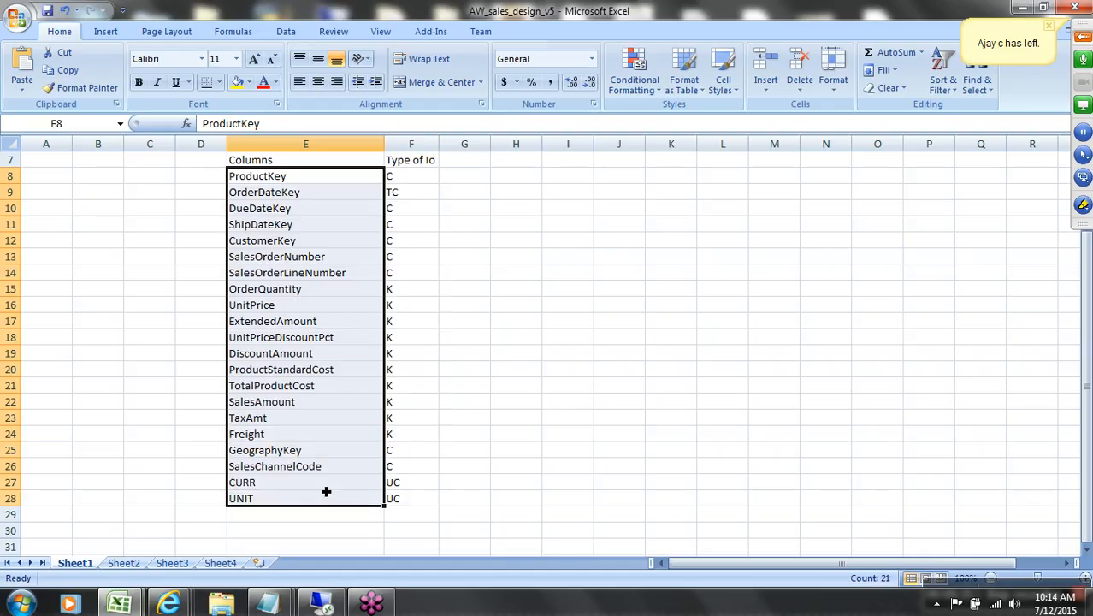
drag(420, 181, 434, 503)
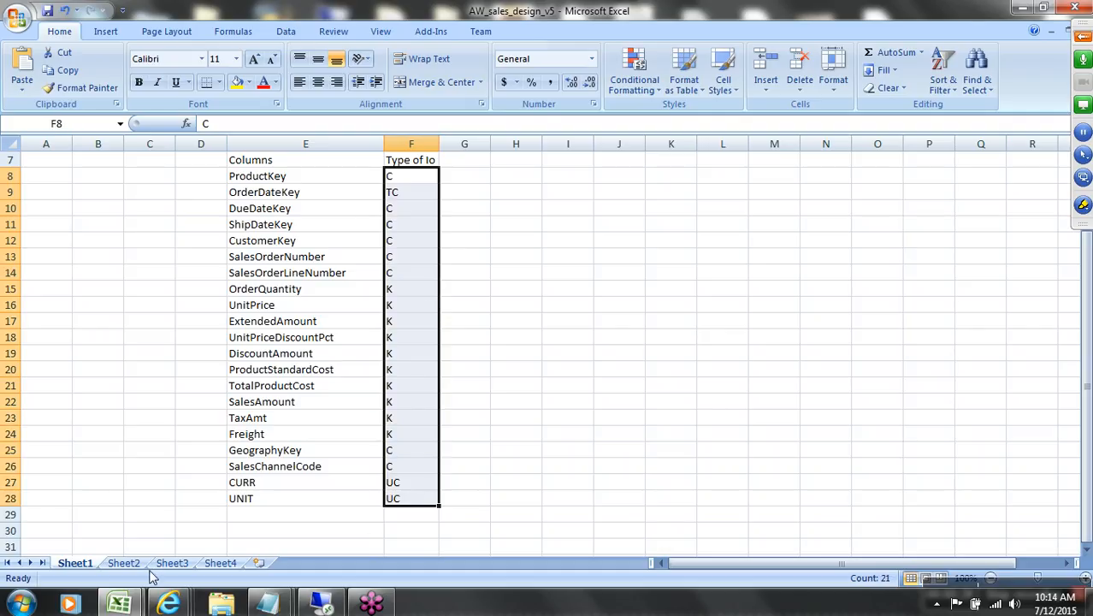
Step: On Sheet2, clear the product attribute list A9:A22 and copy A6's plain format onto A9
click(123, 563)
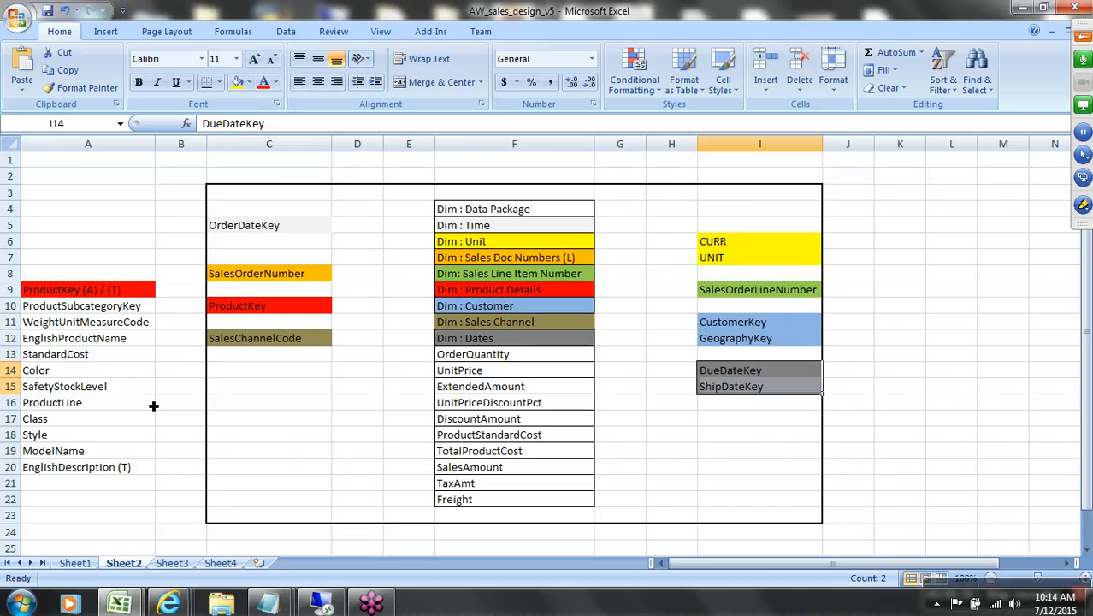
drag(94, 291, 101, 504)
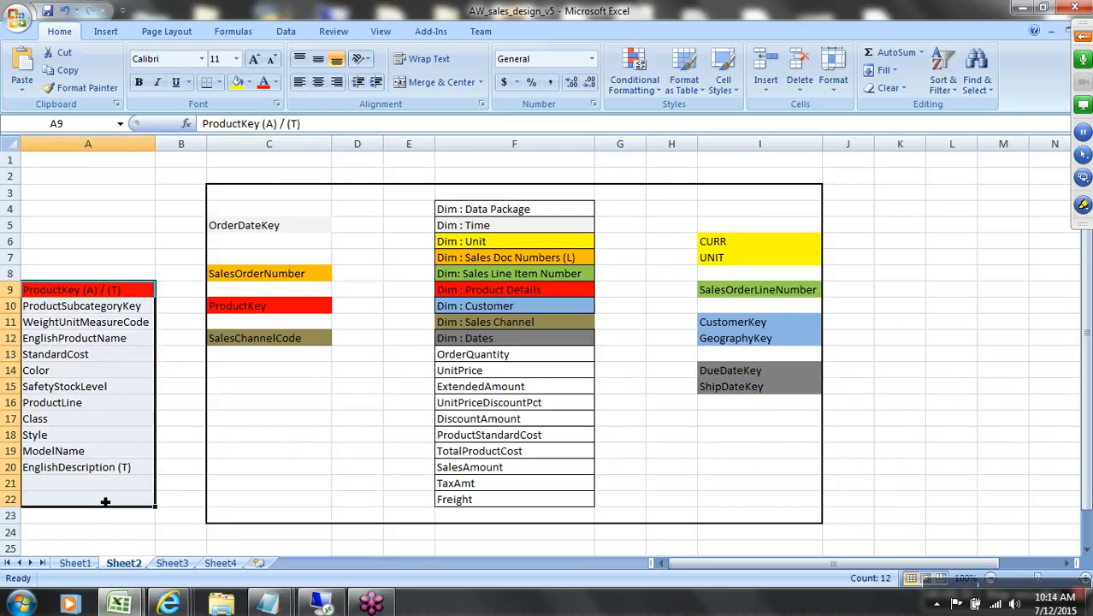
key(Delete)
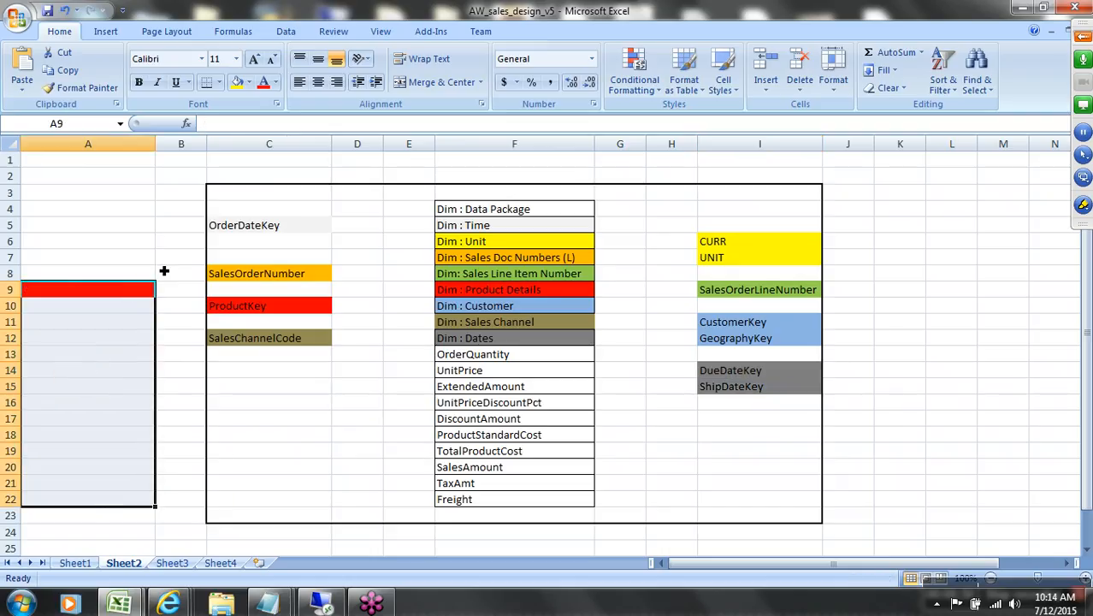
click(154, 242)
click(82, 87)
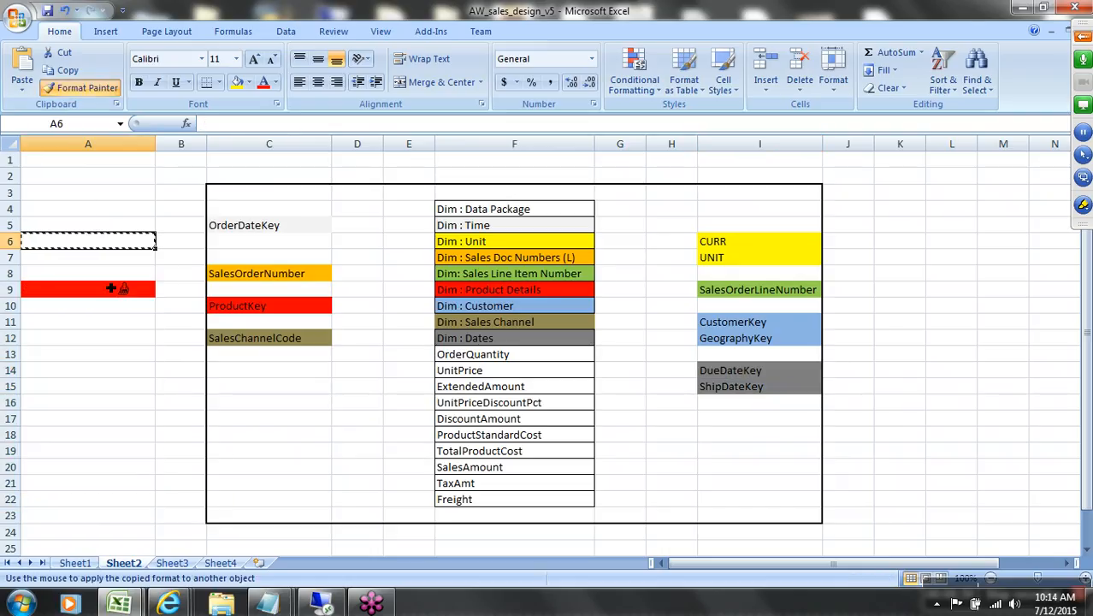
click(126, 291)
click(138, 374)
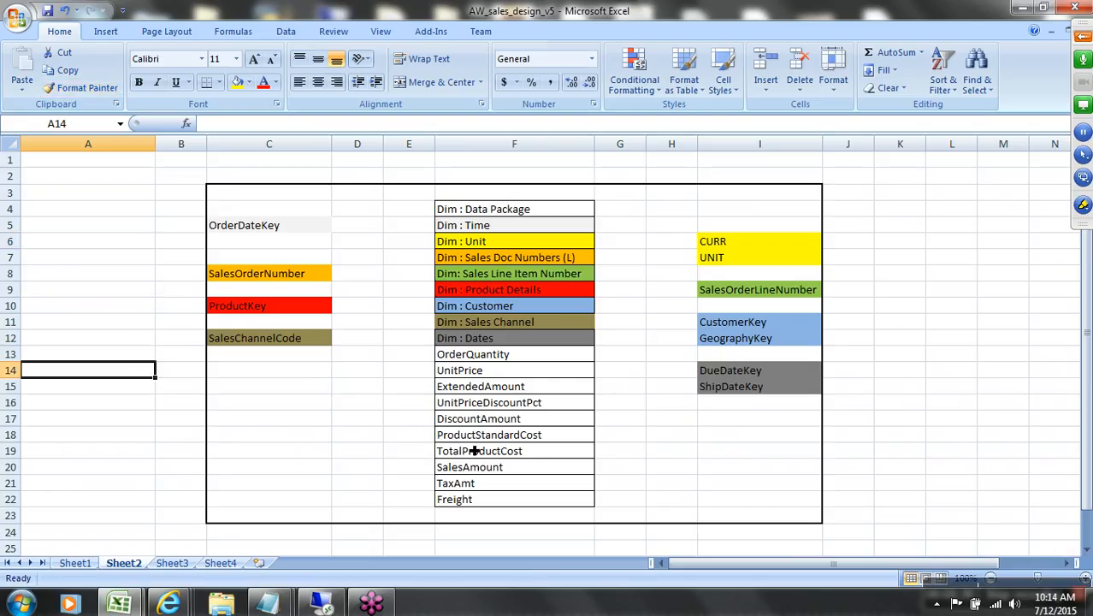
drag(517, 362, 542, 504)
drag(523, 215, 528, 338)
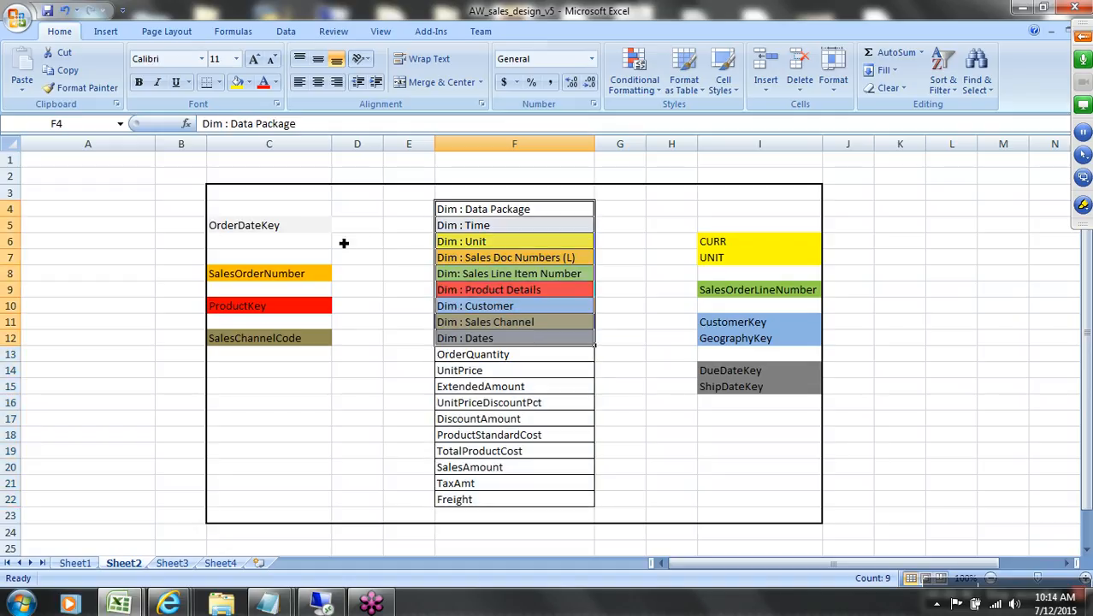
click(513, 228)
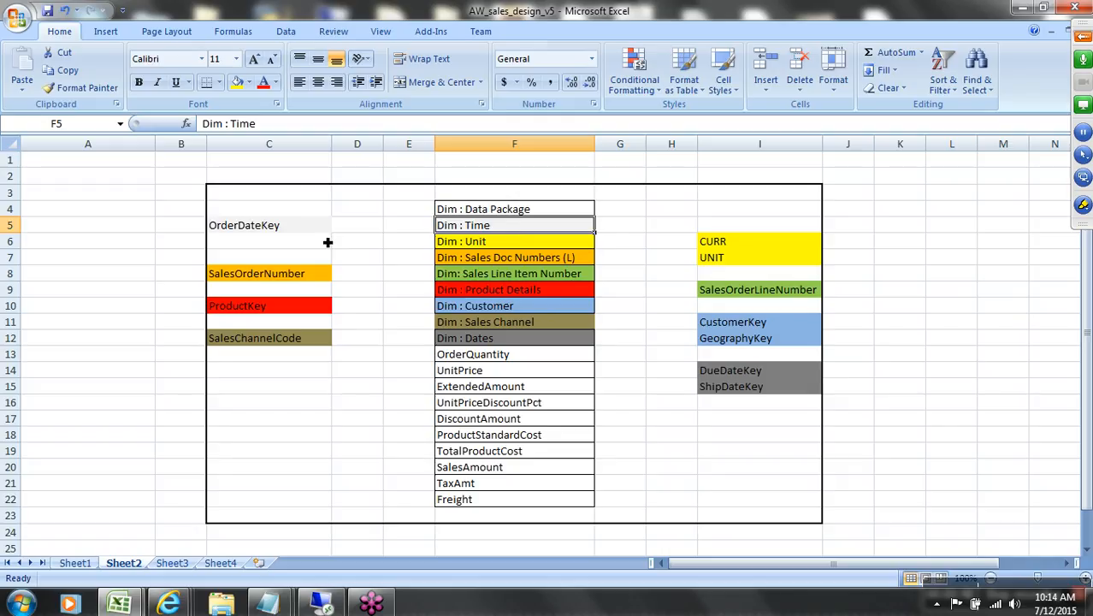
click(301, 230)
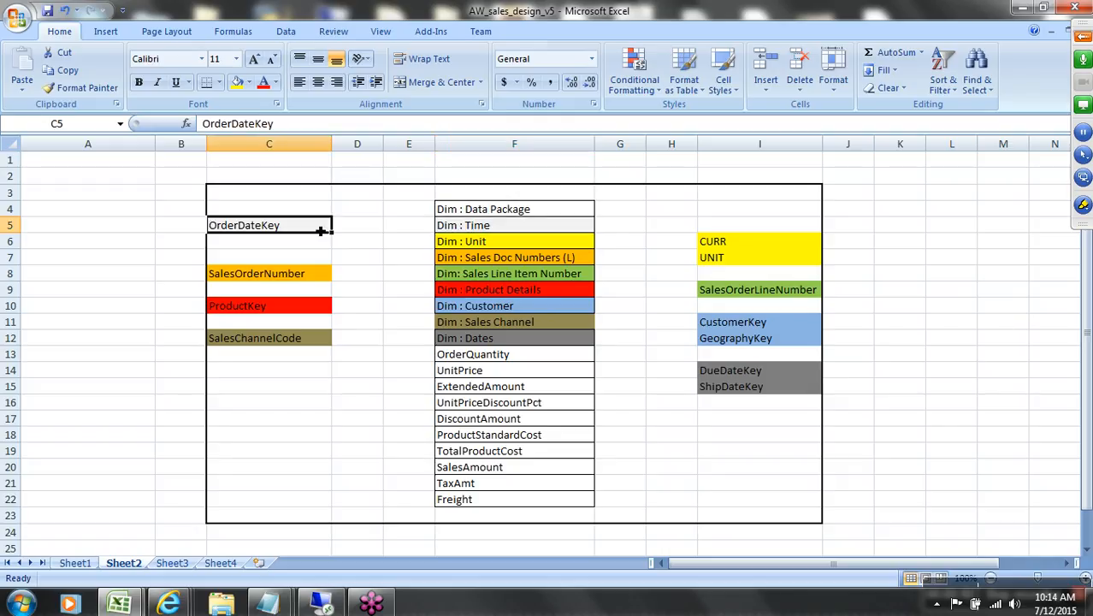
click(482, 231)
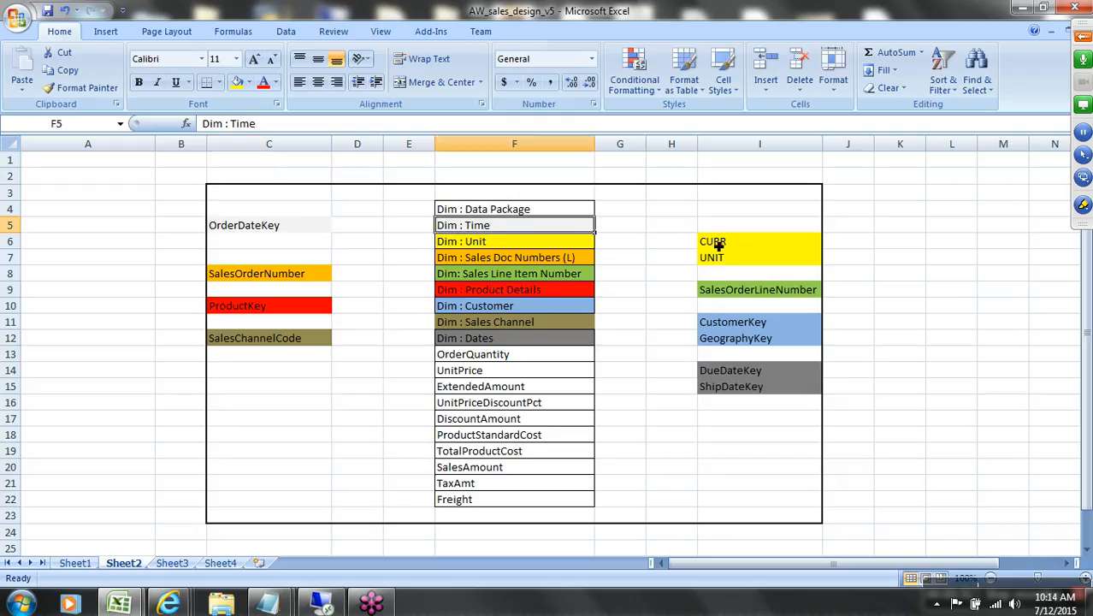
drag(715, 244, 724, 267)
click(569, 245)
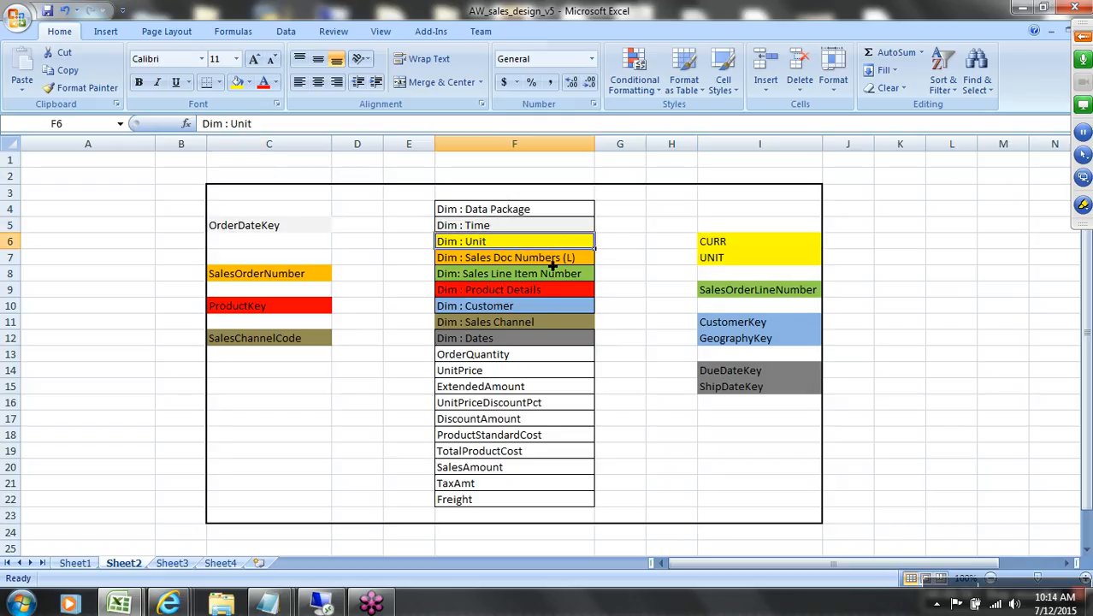
click(548, 264)
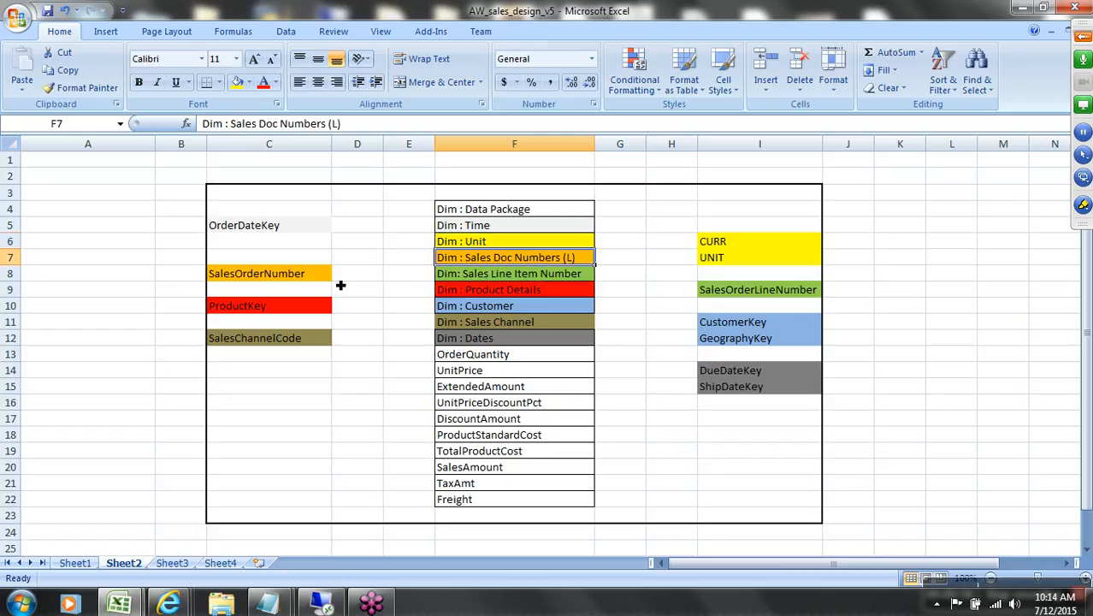
click(319, 275)
click(585, 261)
click(740, 296)
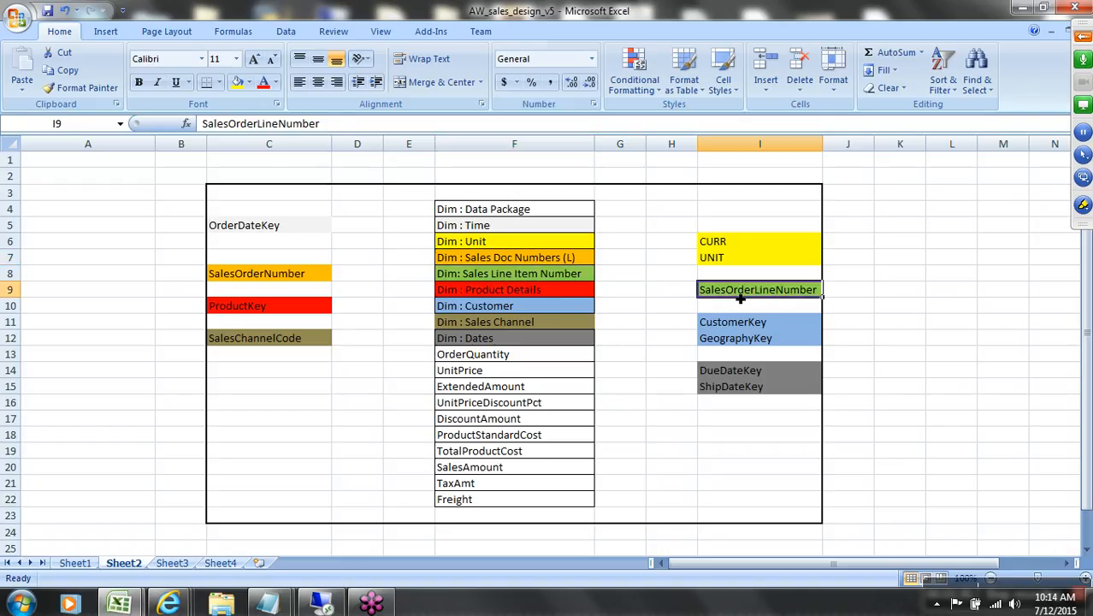
click(572, 279)
click(554, 295)
click(505, 310)
drag(733, 325, 732, 340)
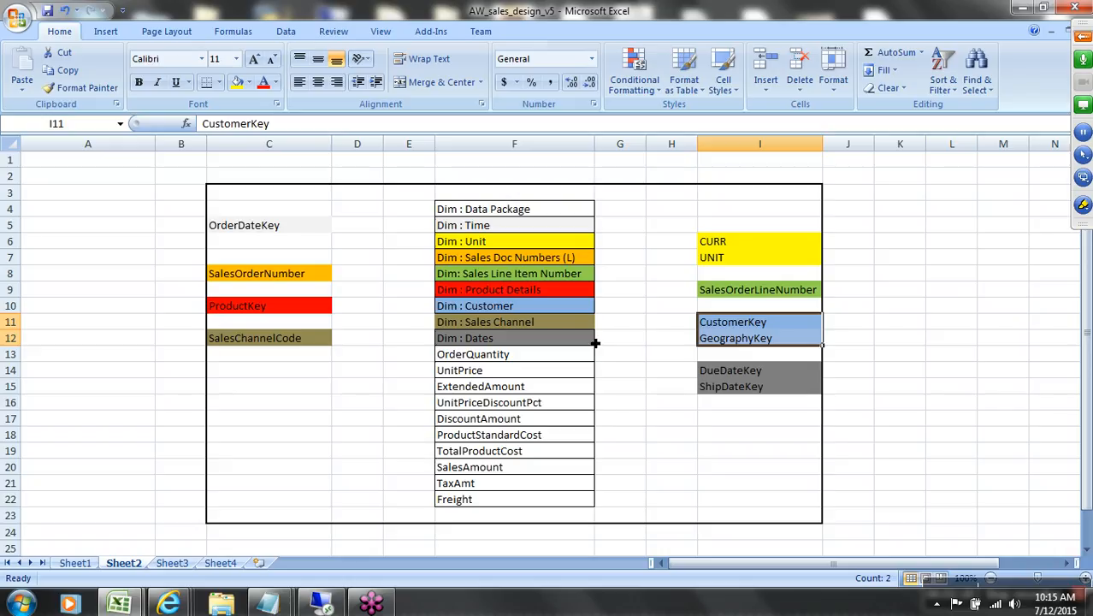
drag(741, 370, 743, 383)
click(486, 325)
click(314, 345)
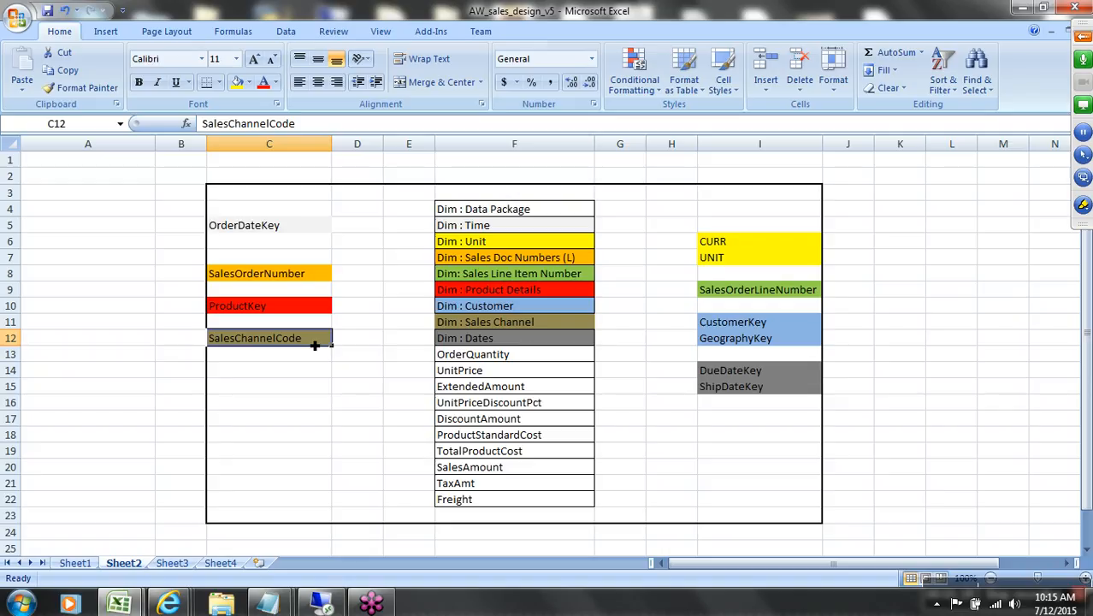
mouse_move(295, 196)
mouse_down()
mouse_move(736, 517)
mouse_move(777, 513)
mouse_up()
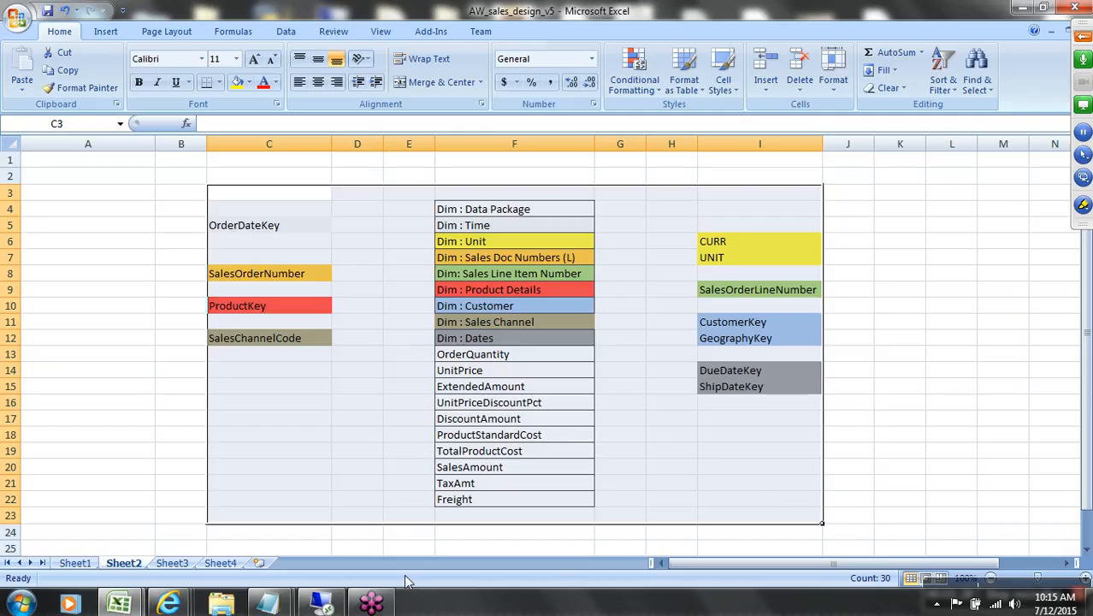
Step: Log on to the sap bw system with the user name and password and open the Data Warehousing Workbench
key(super+d)
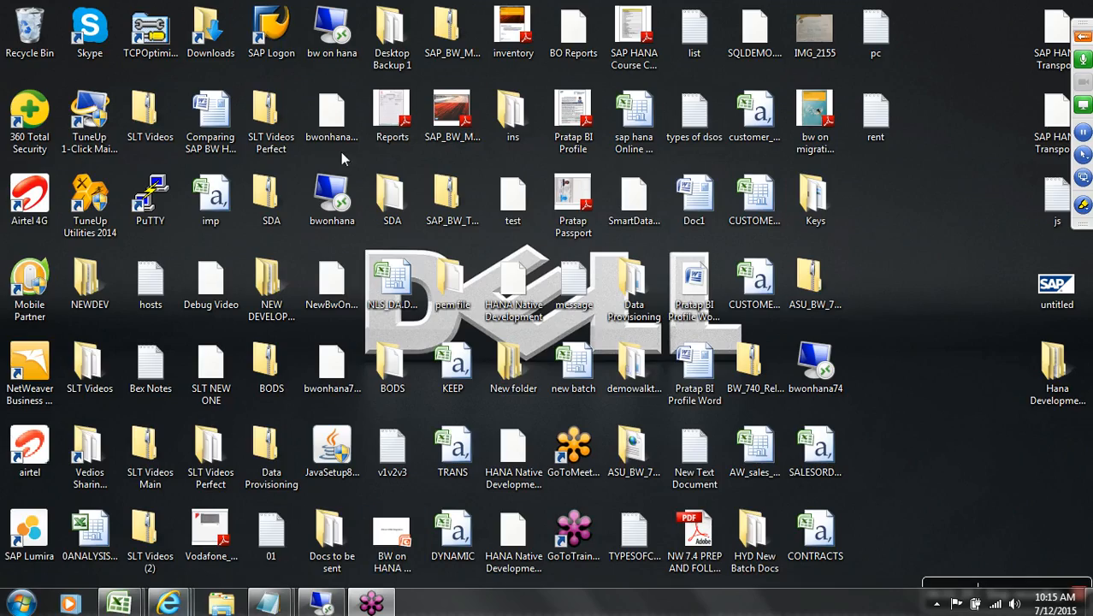
double_click(271, 33)
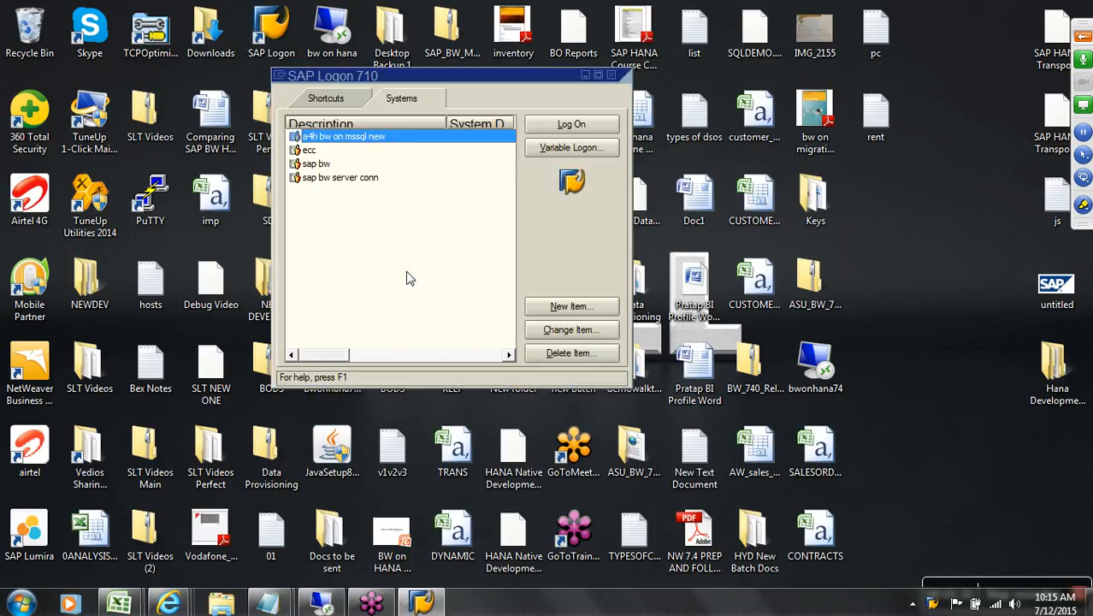
click(369, 164)
click(551, 126)
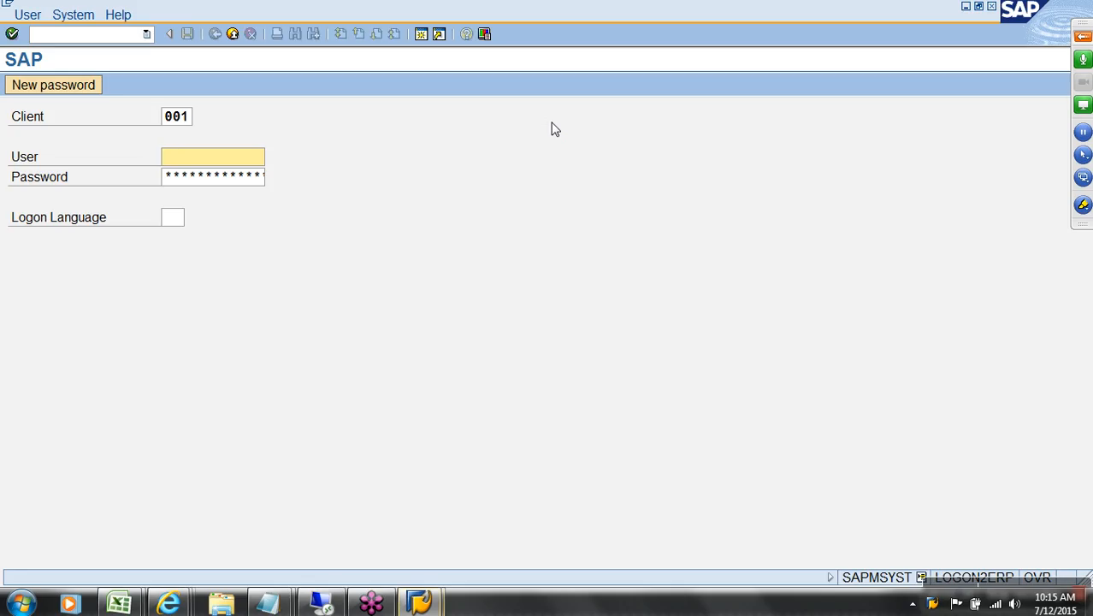
text(SAPUSER)
key(Tab)
text(p*****)
key(Return)
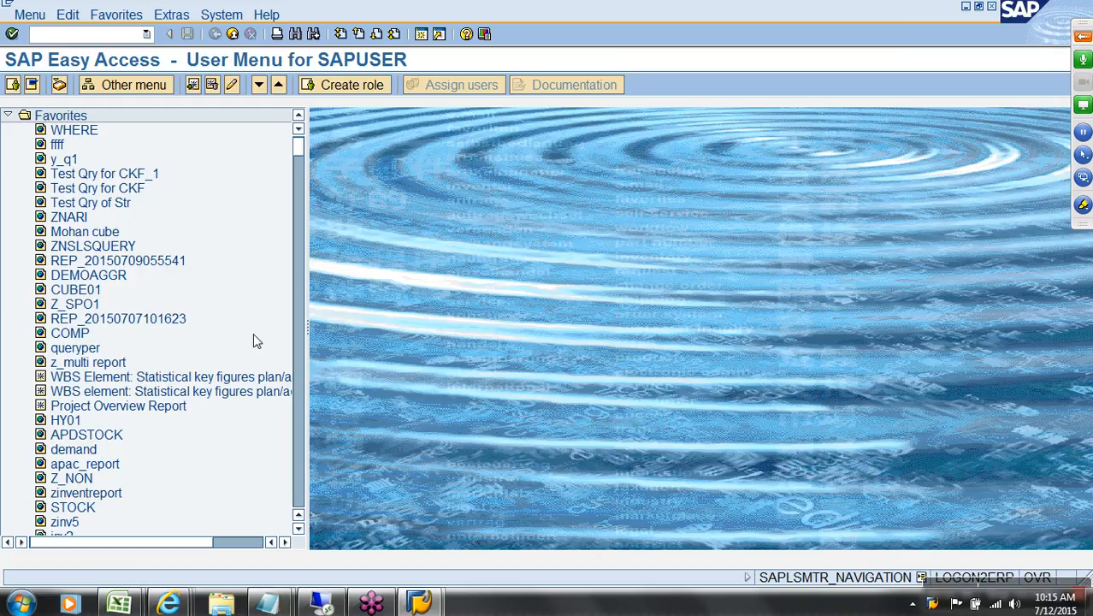
key(Return)
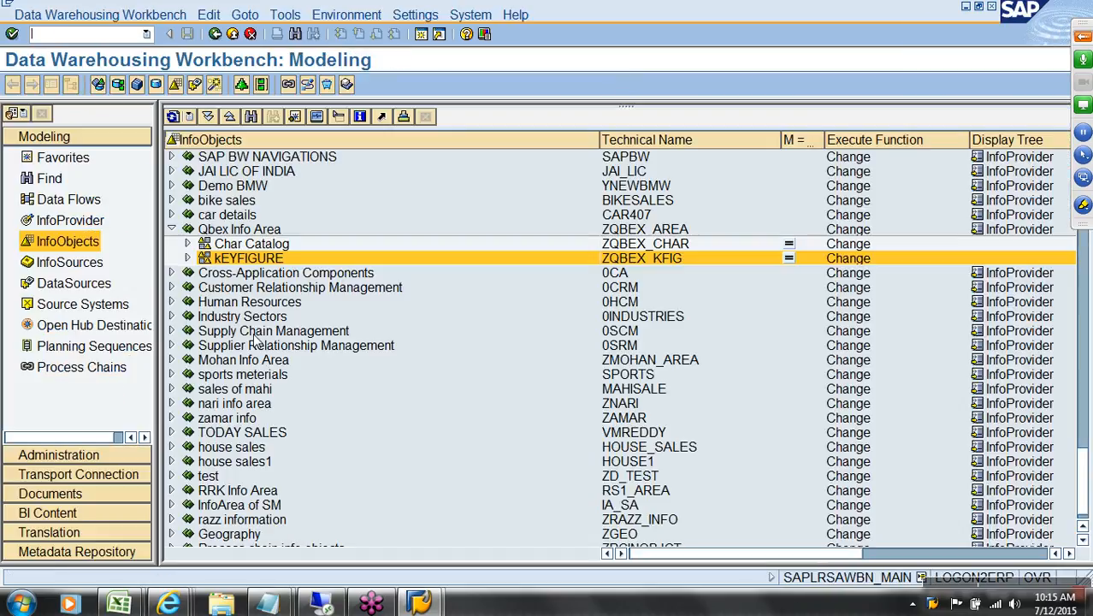
Step: Switch between the design workbooks and select the InfoObject names in column B of AW Sales Design v2
click(118, 604)
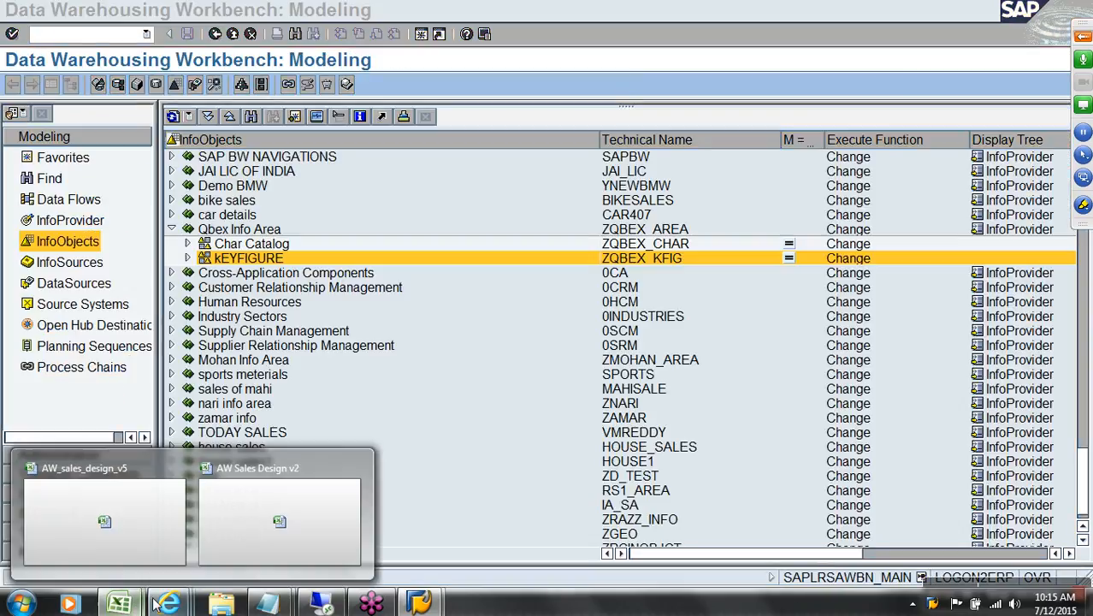
click(270, 539)
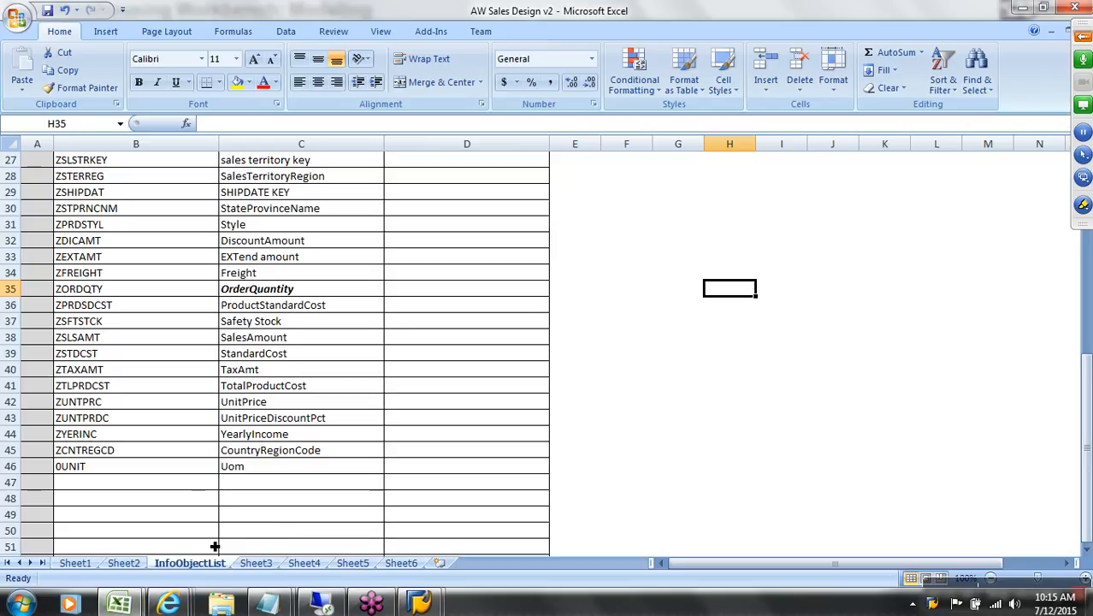
click(120, 606)
click(131, 536)
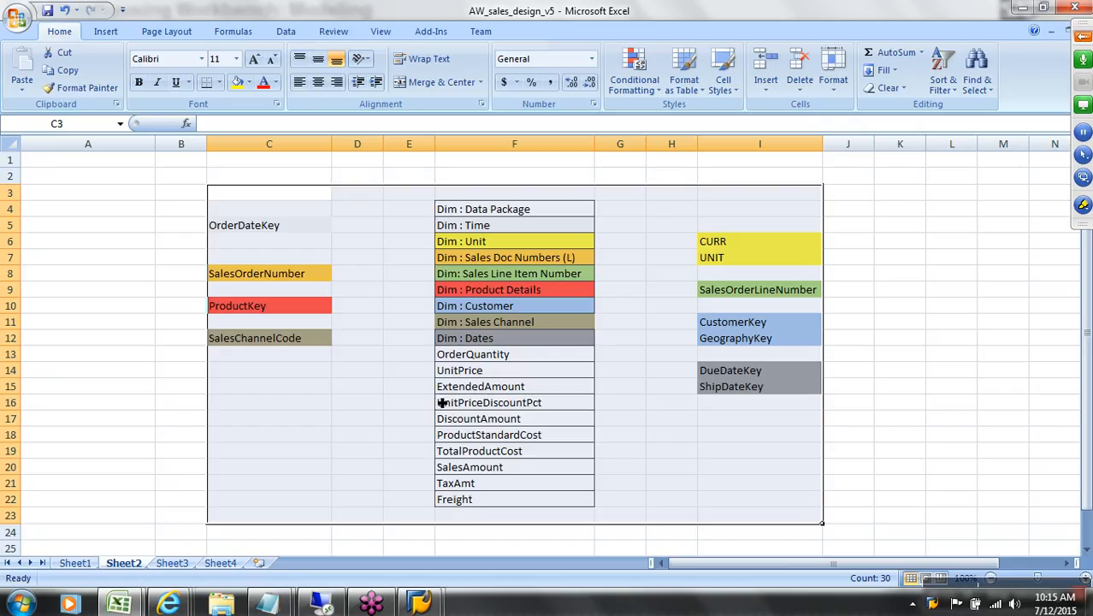
click(120, 604)
click(235, 564)
scroll(271, 321, up, 9)
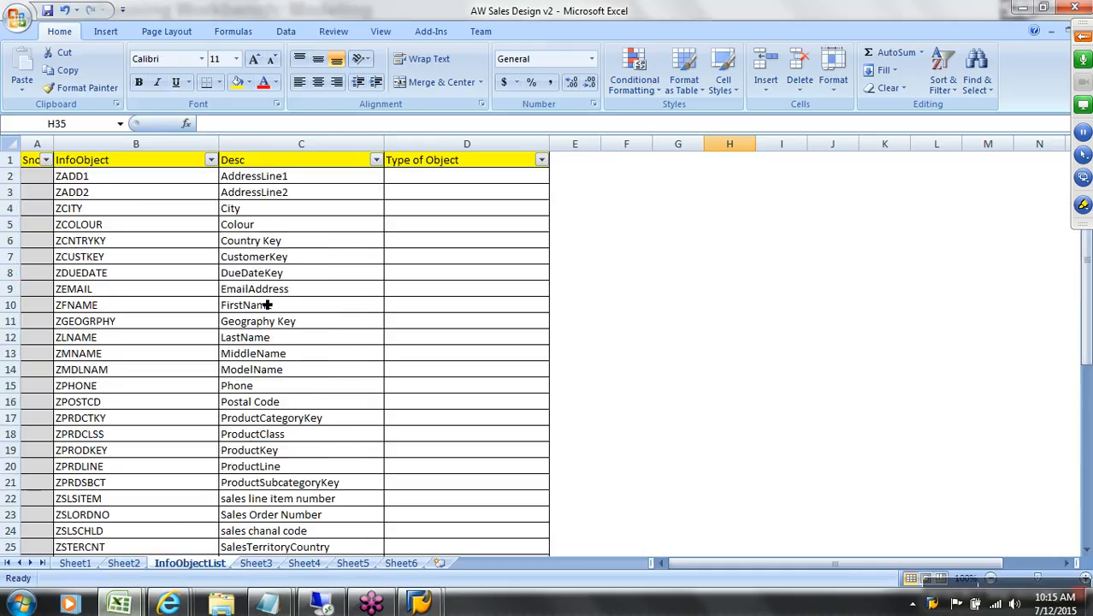
drag(154, 183, 201, 552)
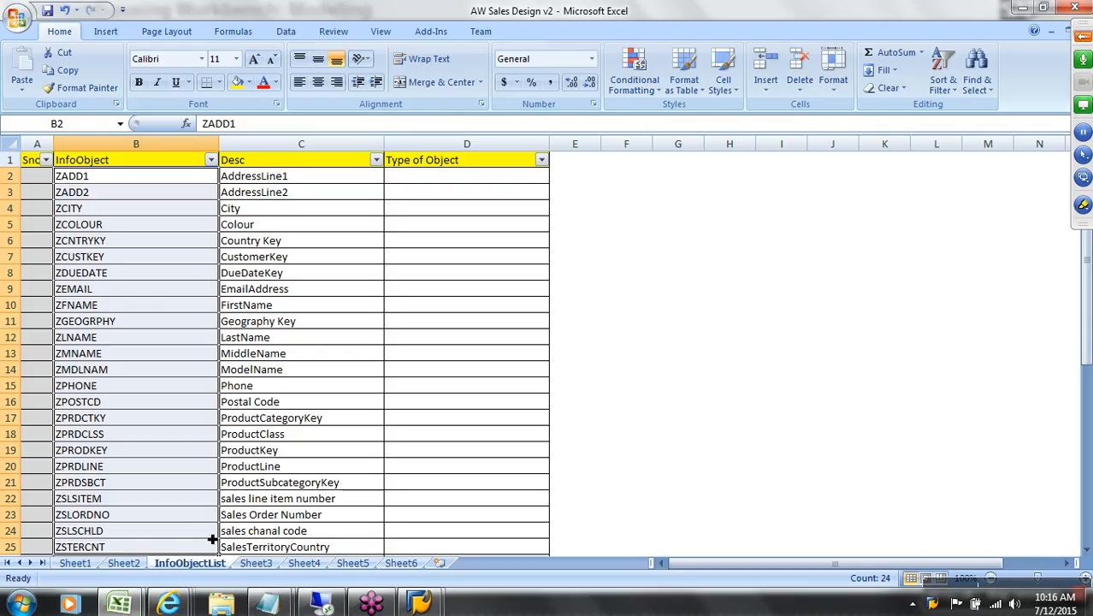
Step: Match the OrderQuantity key figure to ZORDQTY in B35 and mark its ORDQTY part
mouse_move(120, 597)
click(128, 524)
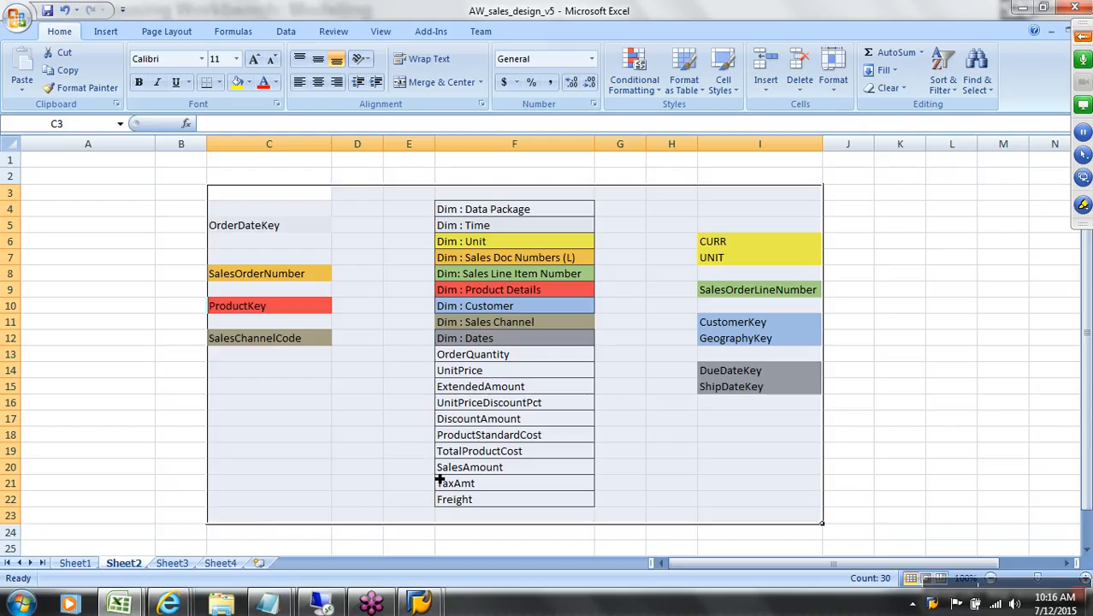
click(496, 363)
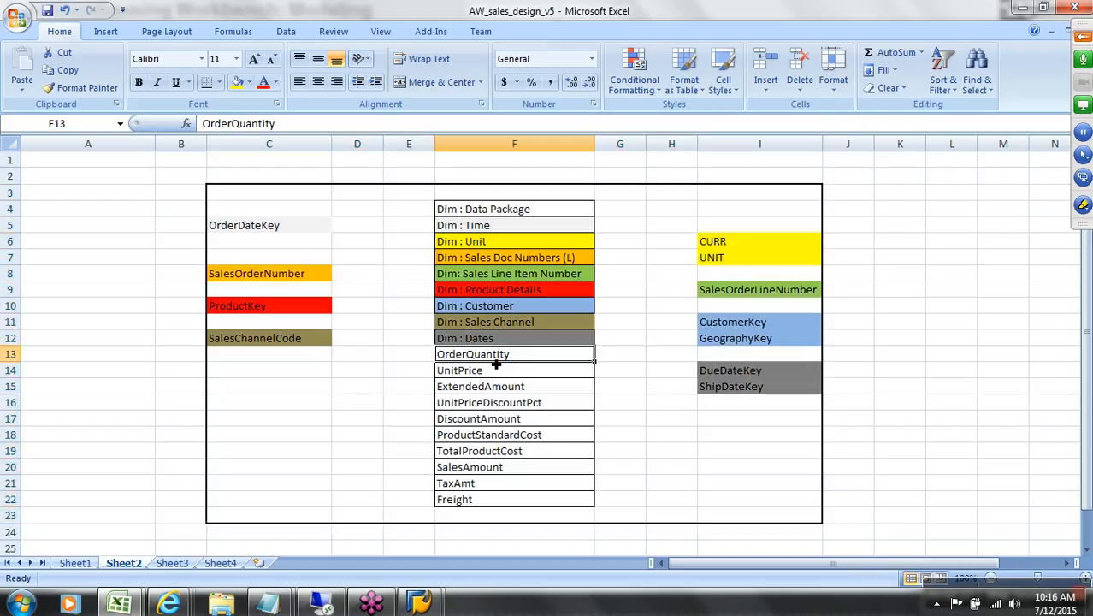
mouse_move(133, 604)
click(276, 529)
scroll(267, 385, down, 6)
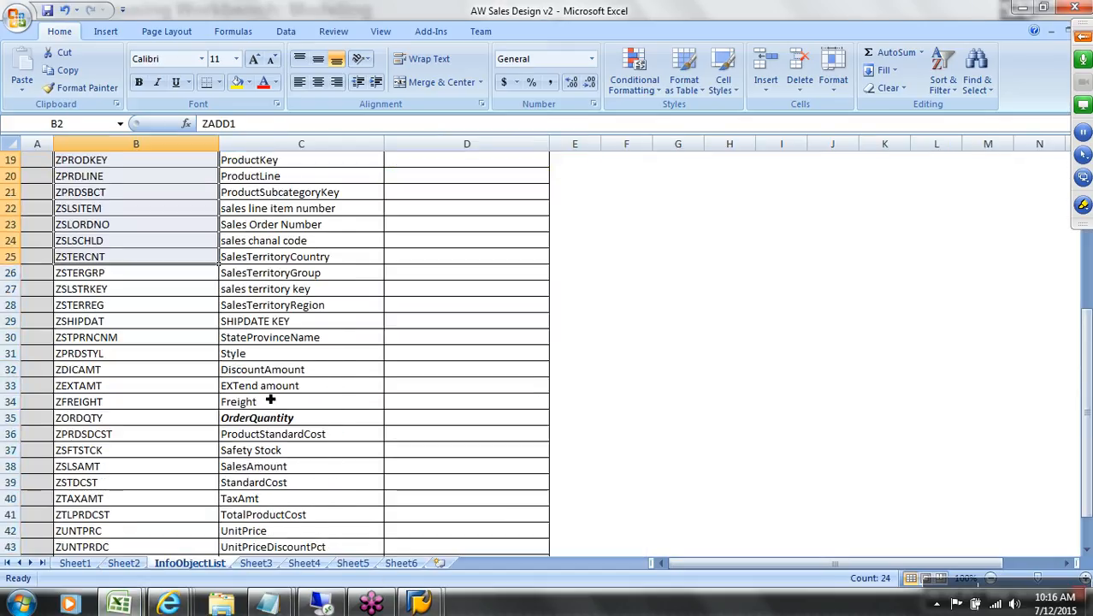
click(283, 425)
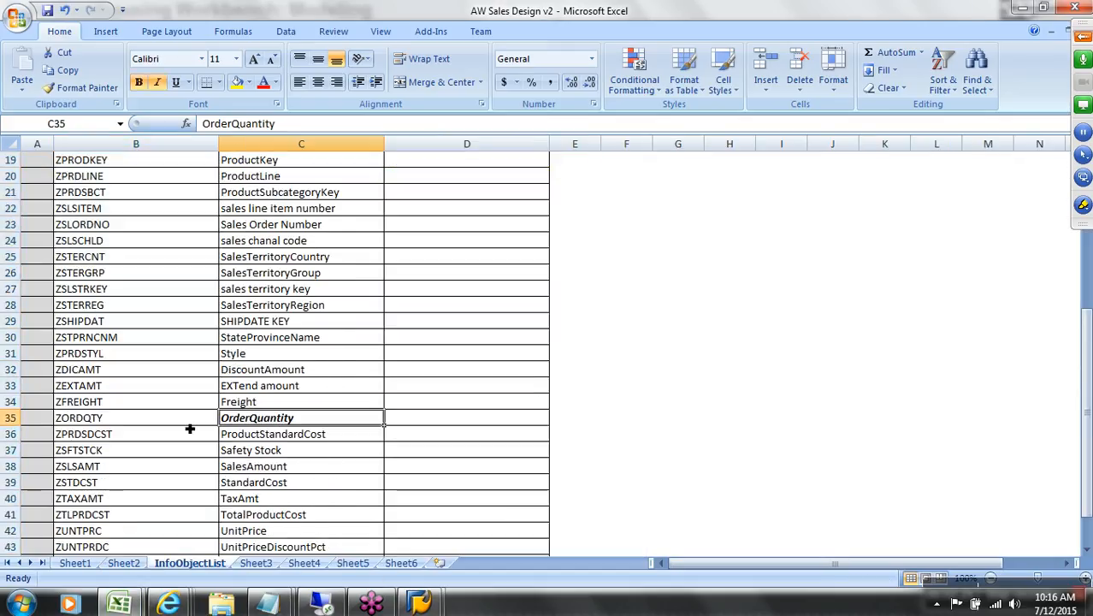
click(157, 425)
drag(257, 127, 214, 135)
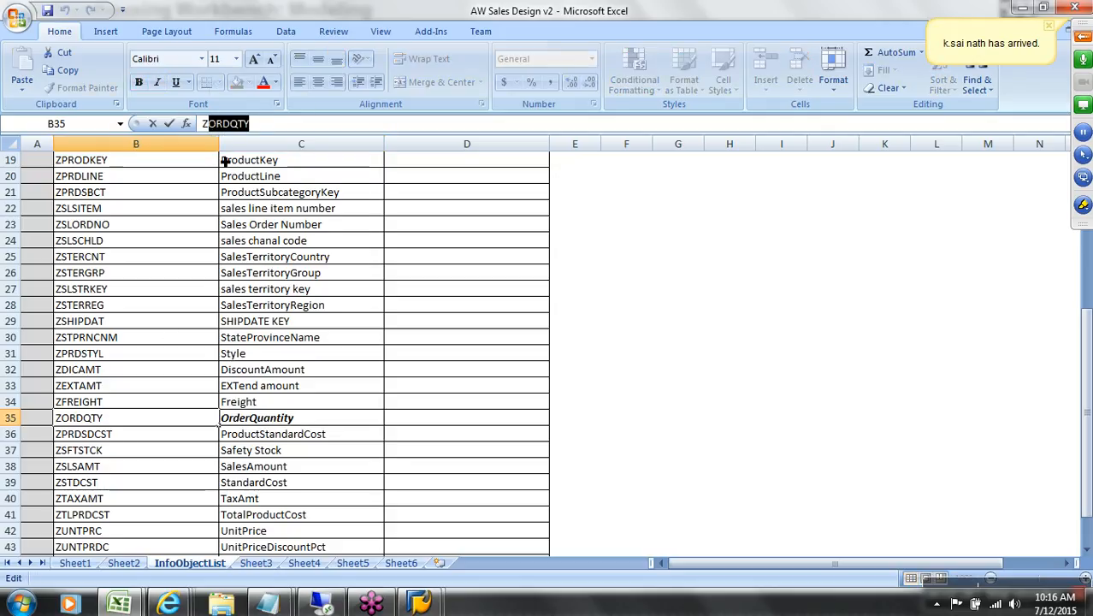
Step: Minimize the remote desktop session and bring the Data Warehousing Workbench forward
click(323, 603)
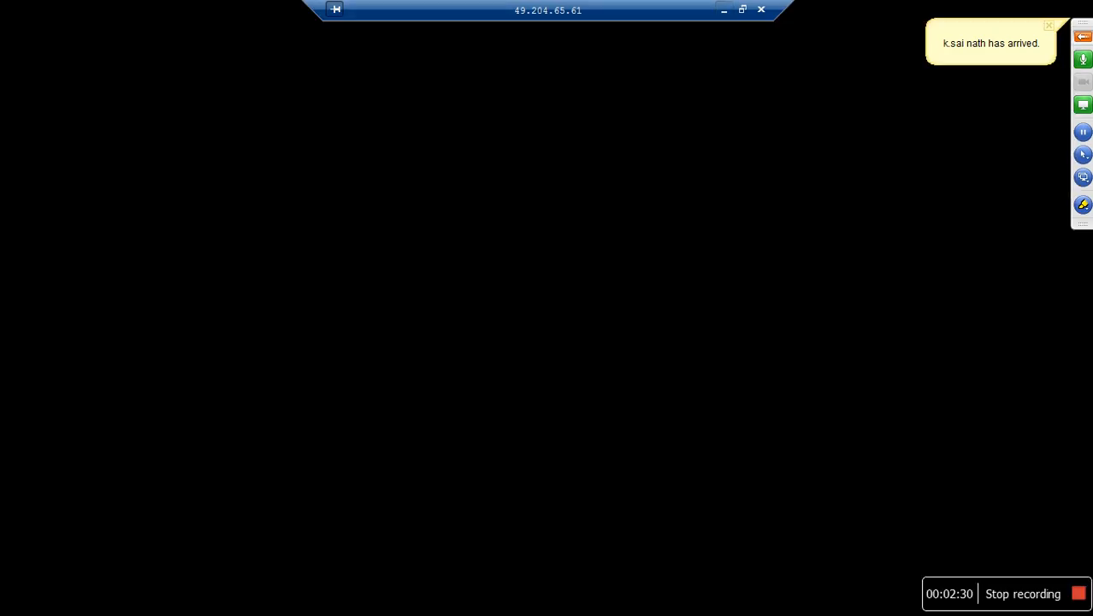
click(723, 11)
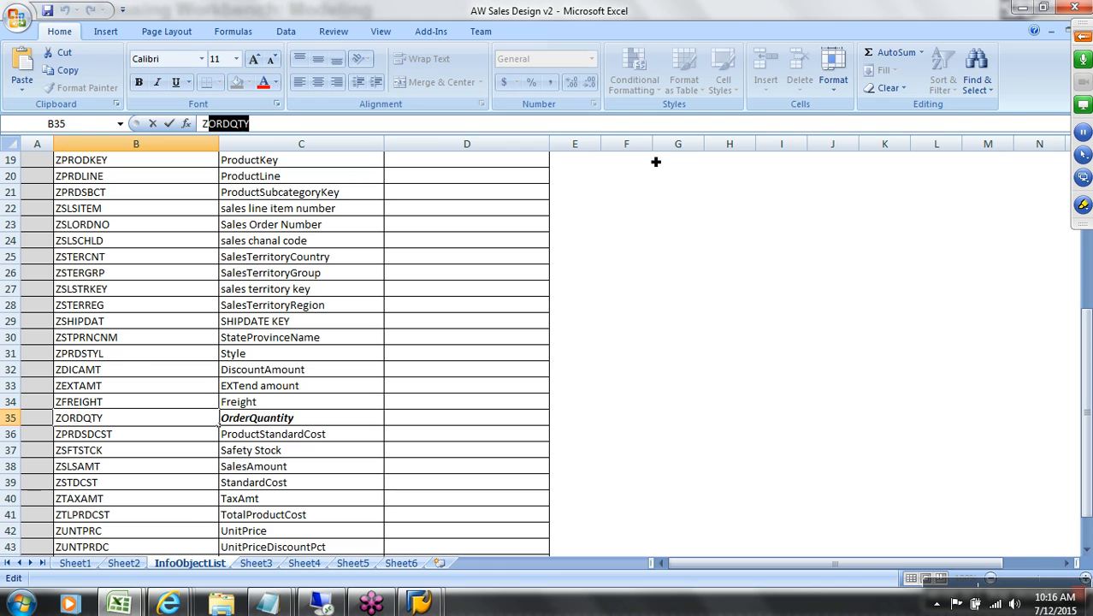
mouse_move(436, 603)
click(476, 560)
Step: Expand the kEYFIGURE catalog and check that key figure ORDQTY1 uses unit 0UNIT
click(188, 244)
click(256, 157)
click(189, 157)
click(187, 244)
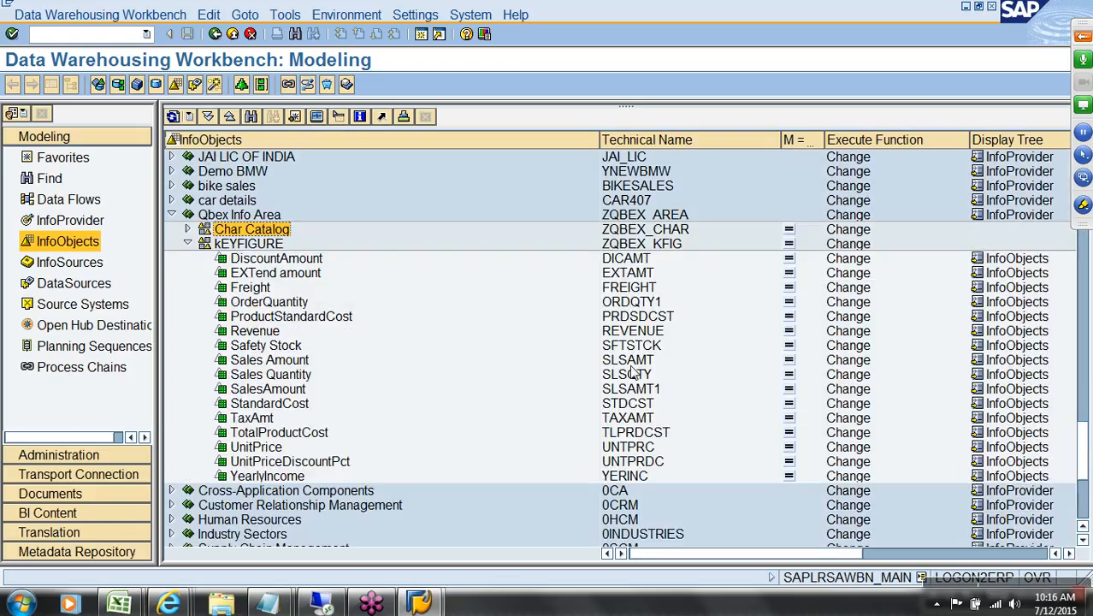
click(631, 304)
double_click(630, 304)
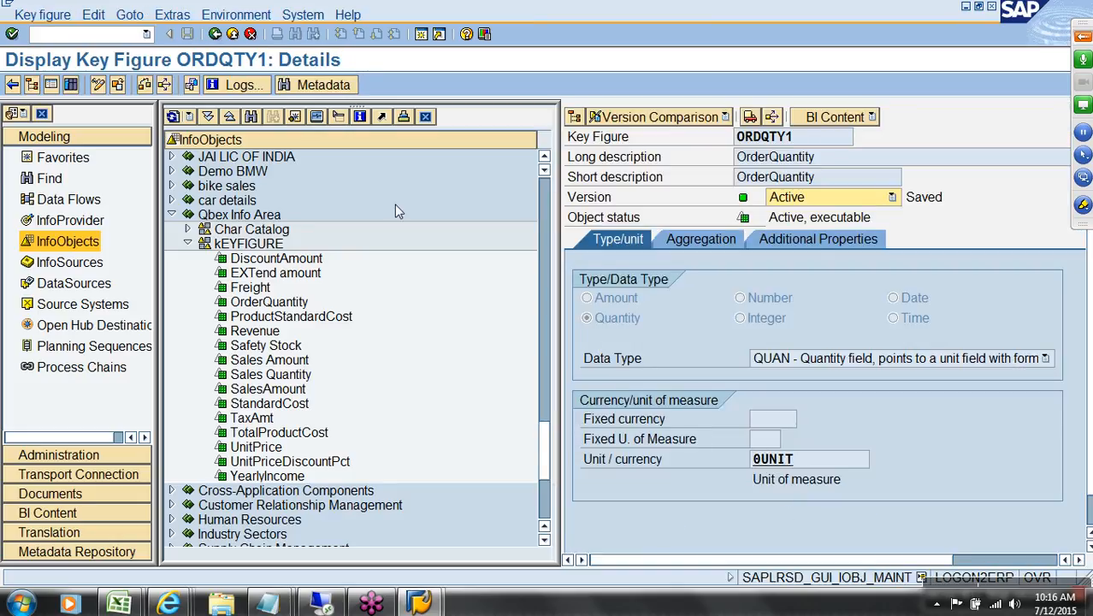
click(232, 34)
Step: Expand the Char Catalog characteristics, then show the Favorites InfoAreas
click(187, 230)
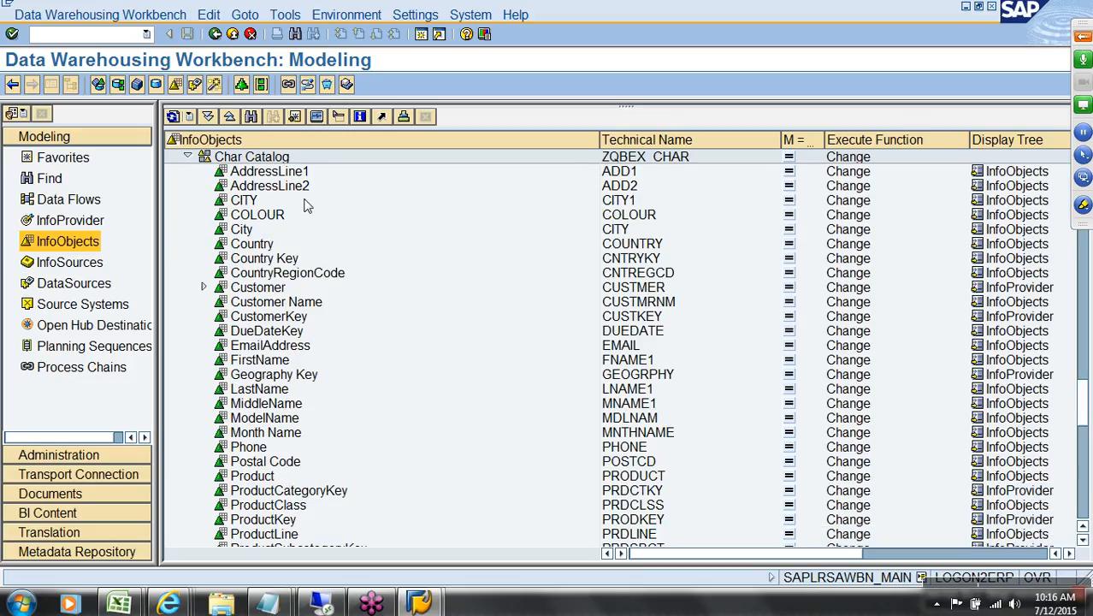
scroll(299, 199, down, 13)
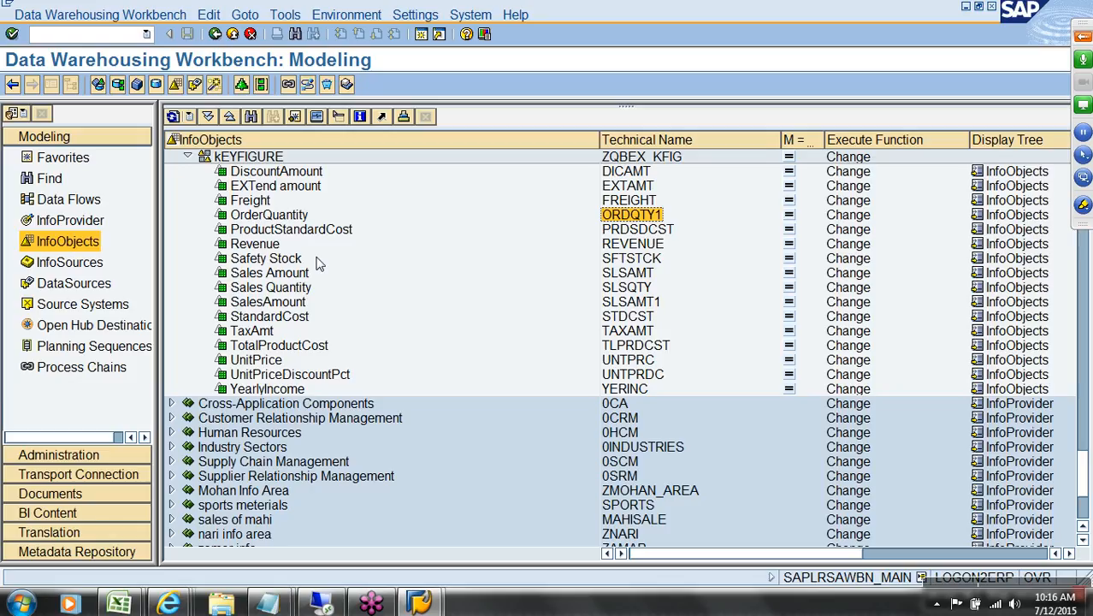
click(77, 164)
Step: Create Standard InfoCube AWSALES, 'Sales Cube for AW Company', under Qbex Info Area
click(83, 225)
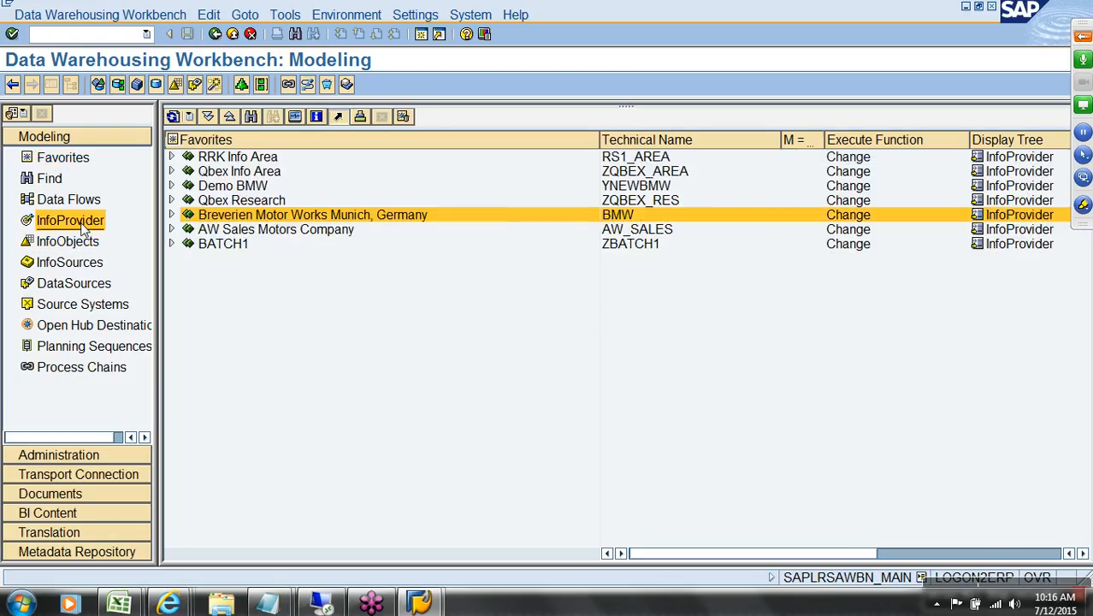
click(74, 159)
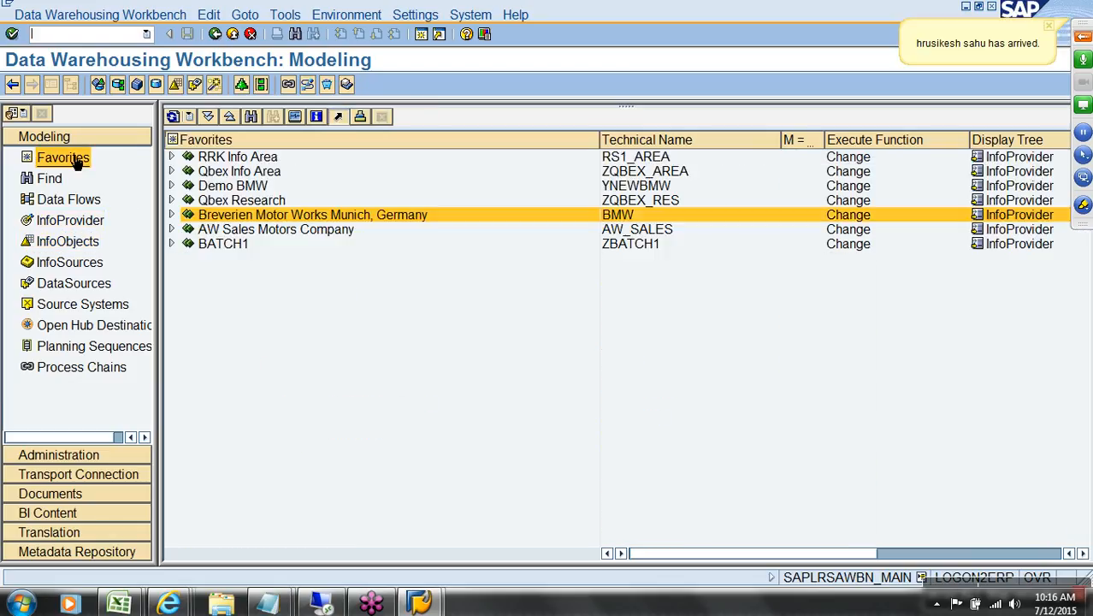
click(170, 172)
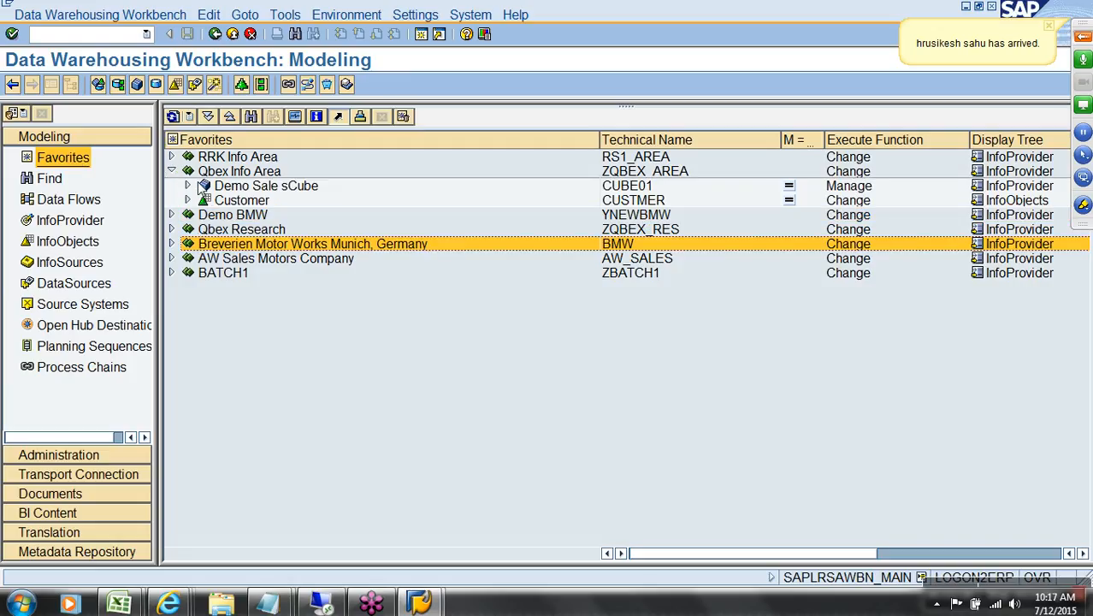
click(245, 172)
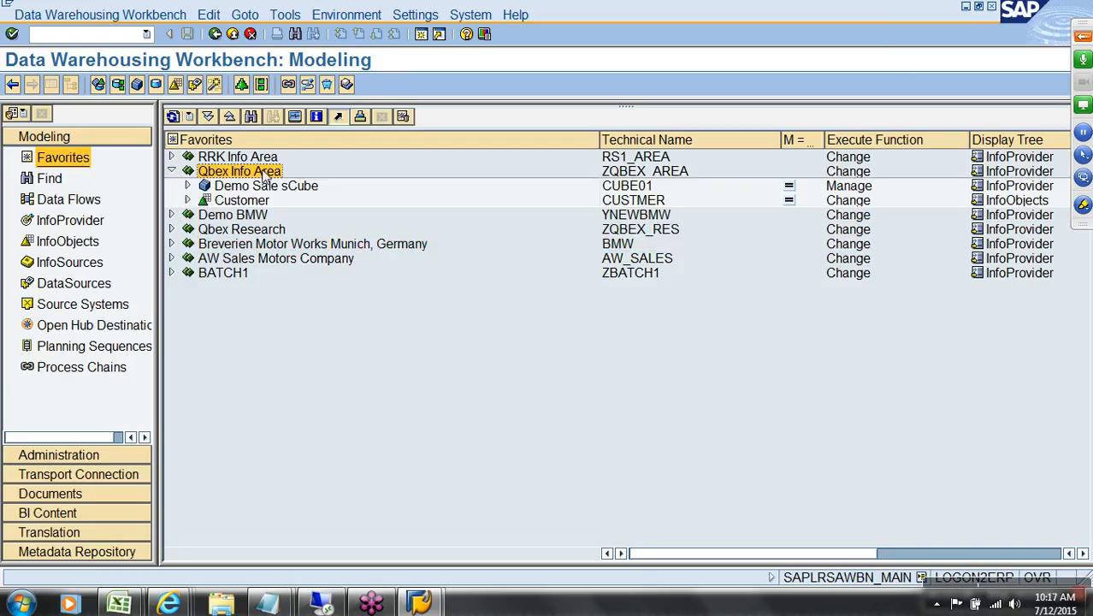
right_click(263, 172)
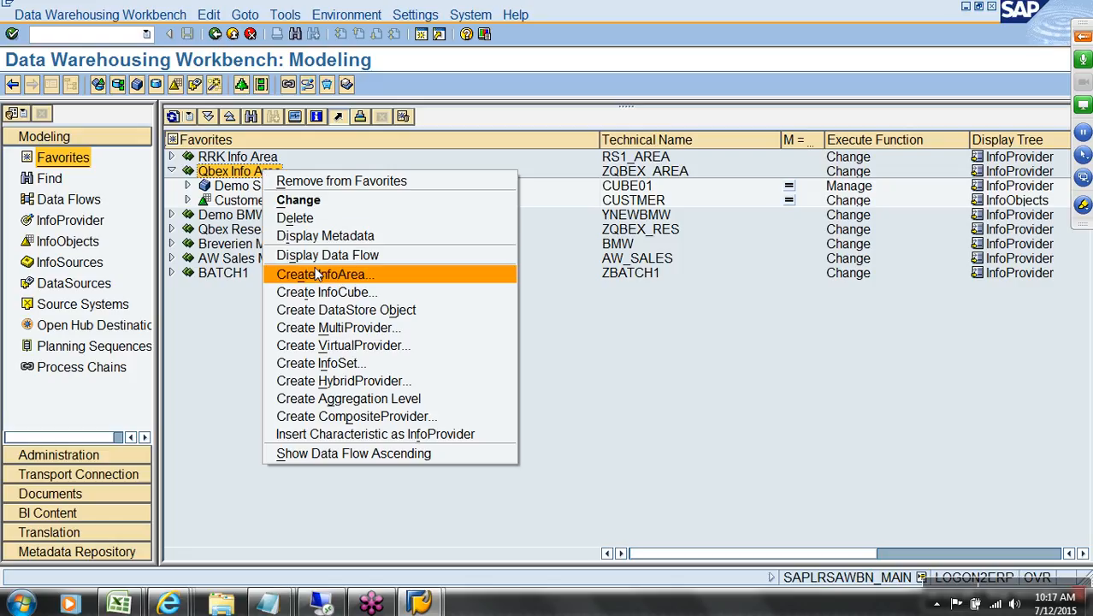
click(329, 293)
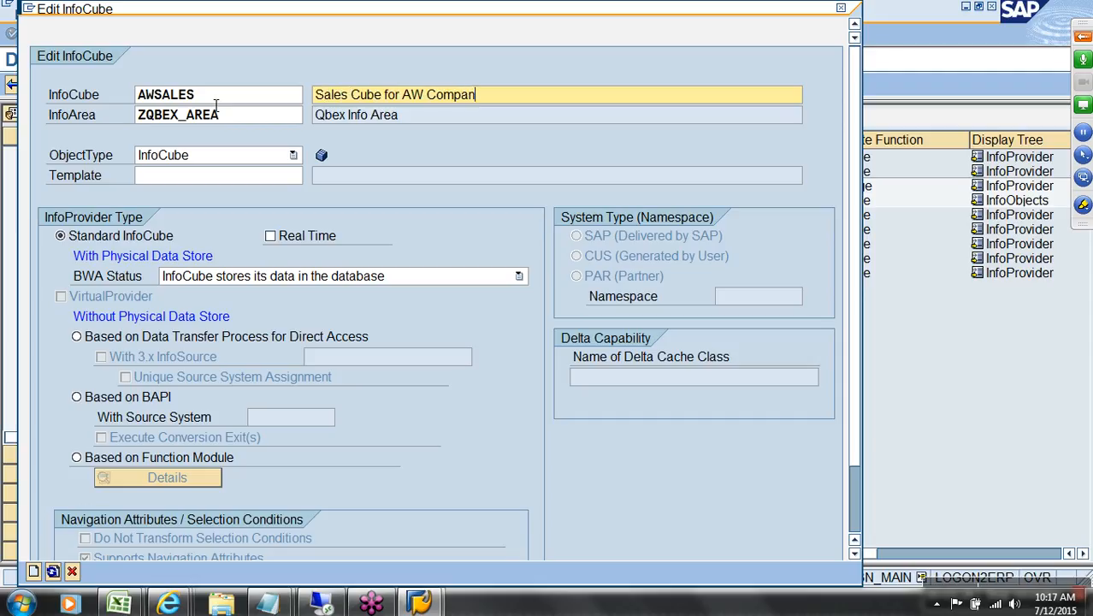
click(34, 572)
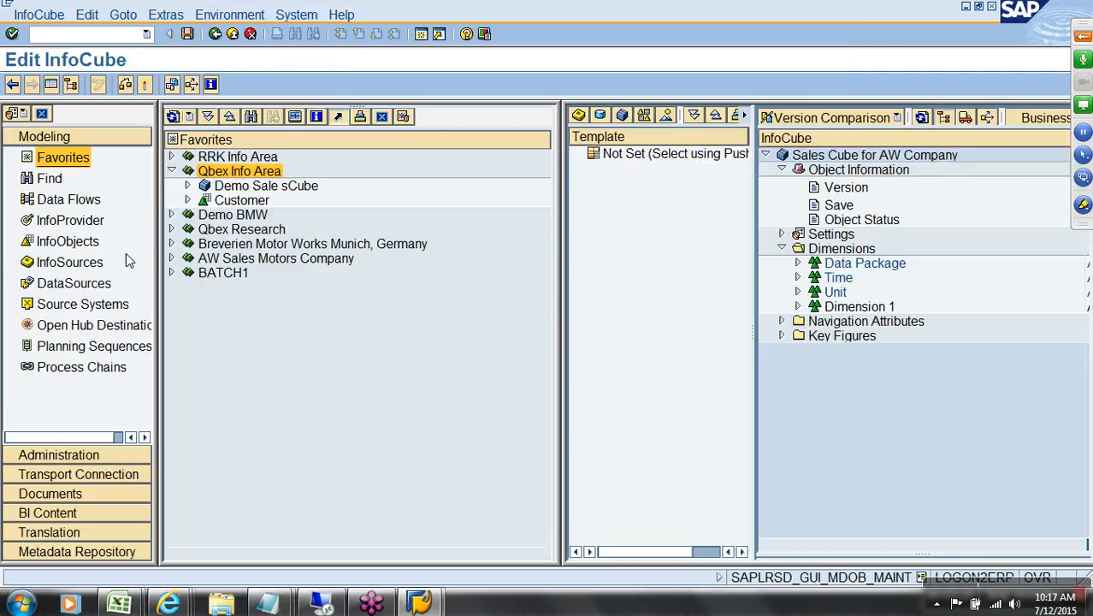
Step: Hide the navigator and check the cube's InfoCube type in its settings
click(52, 84)
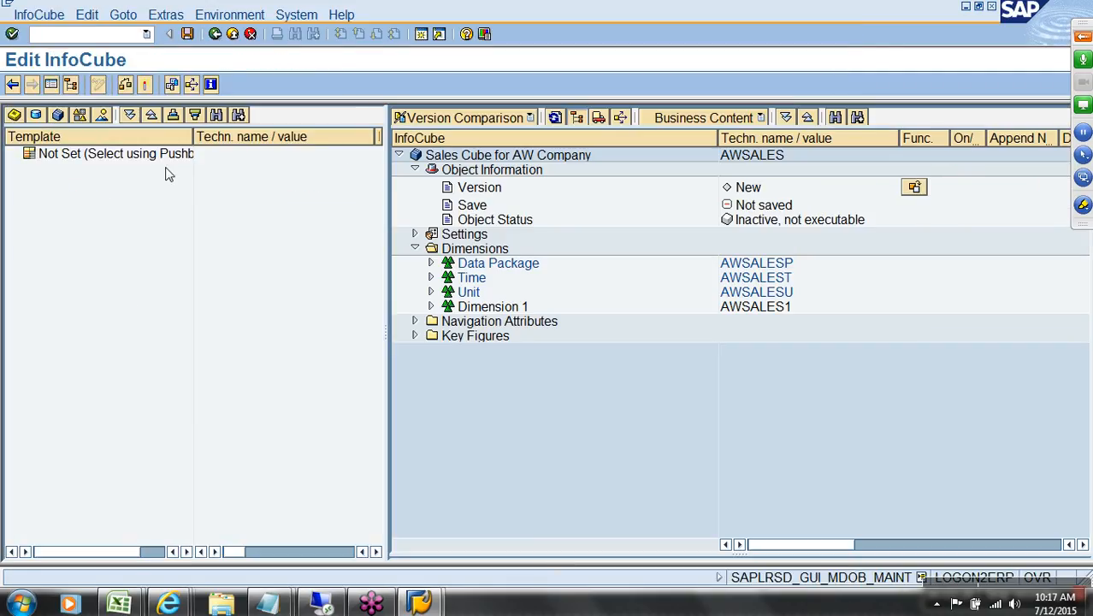
click(416, 169)
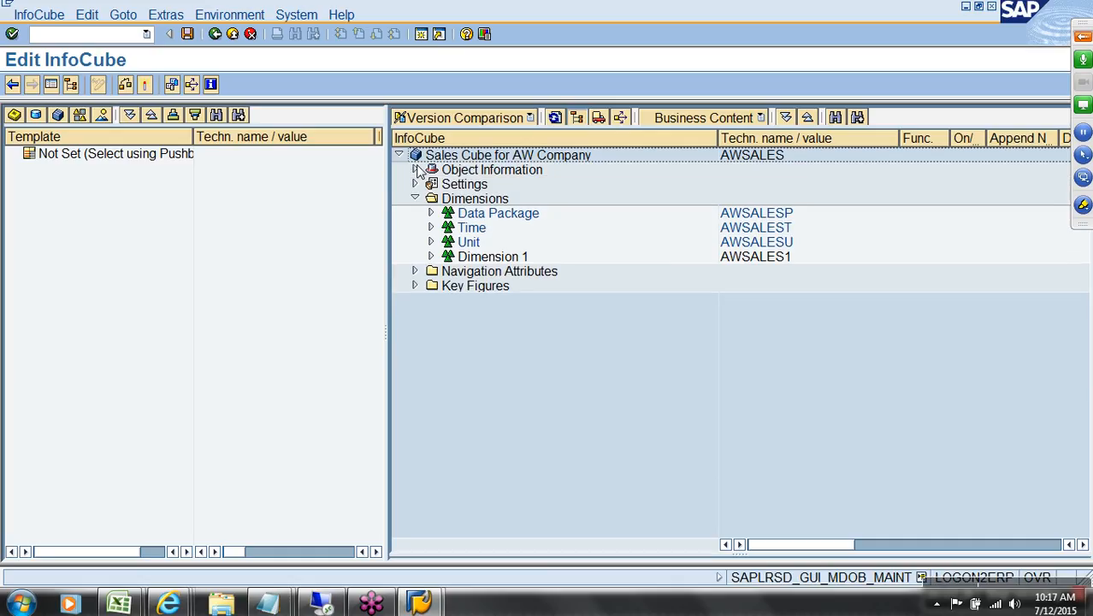
click(415, 184)
click(764, 206)
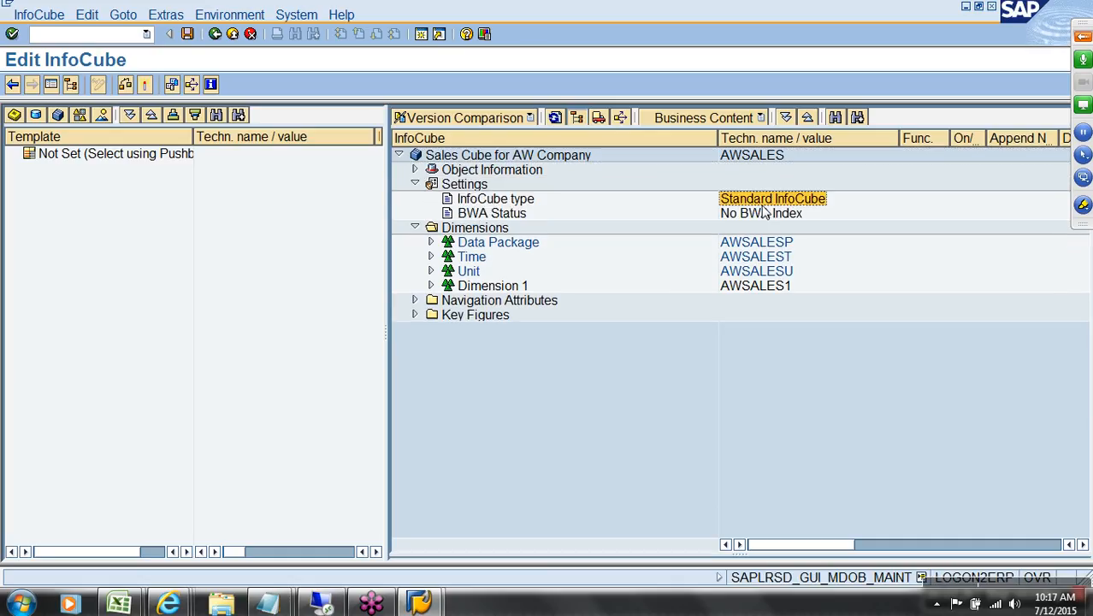
click(415, 184)
Step: Delete the default Dimension 1, leaving Data Package, Time and Unit, and return to AW_sales_design_v5
click(498, 216)
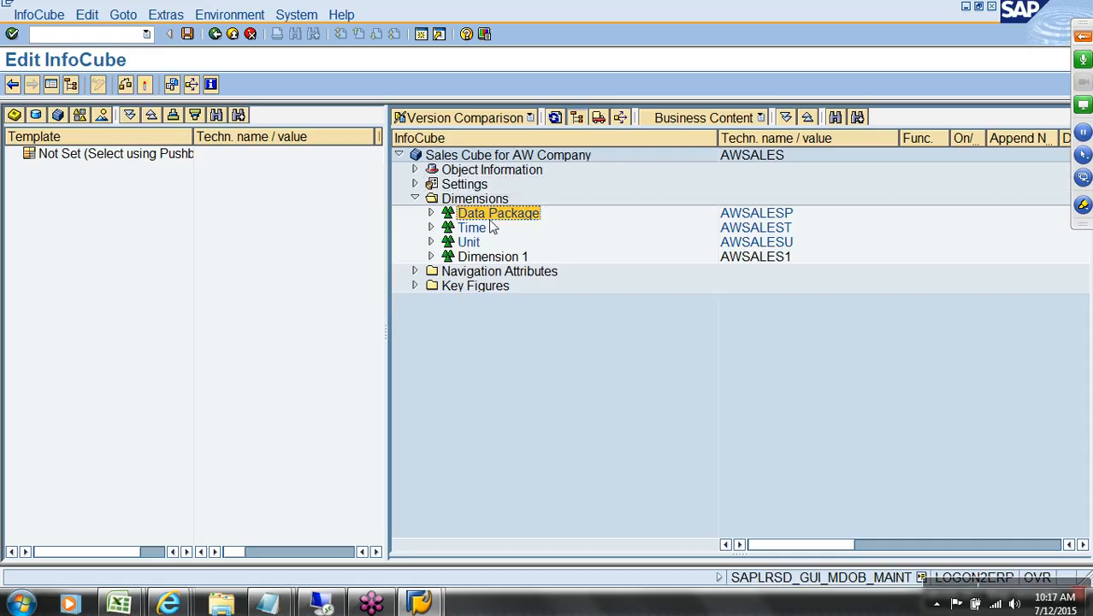
click(470, 243)
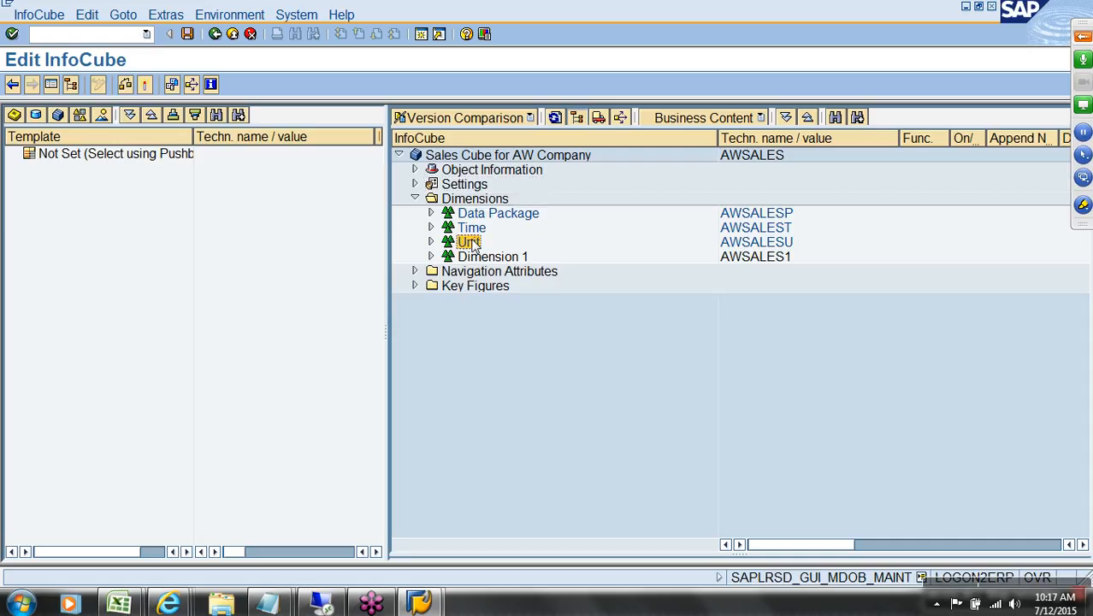
click(488, 259)
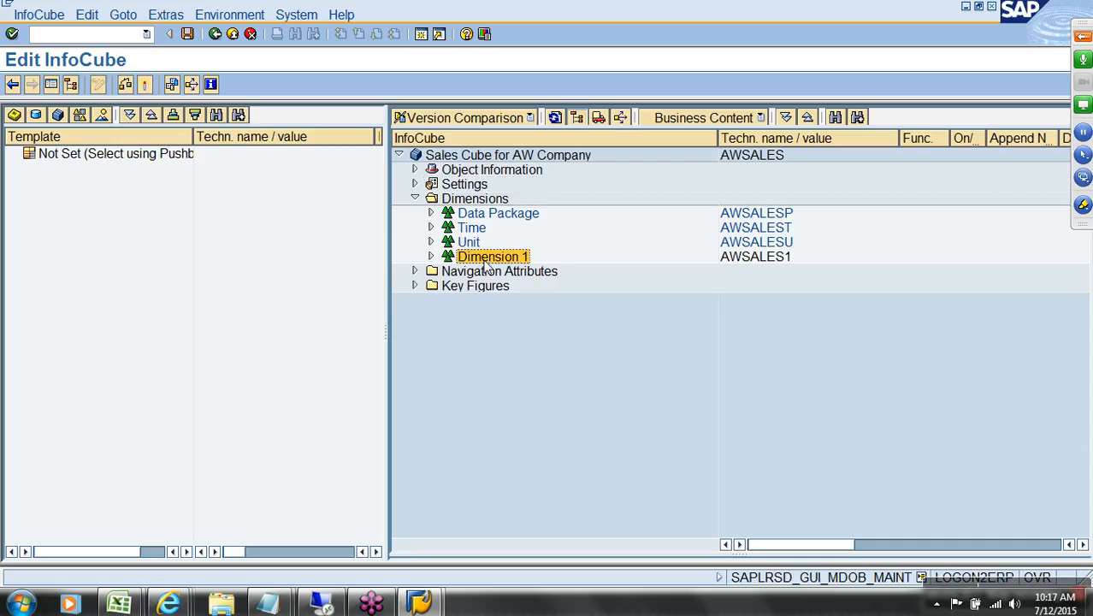
right_click(483, 266)
click(539, 325)
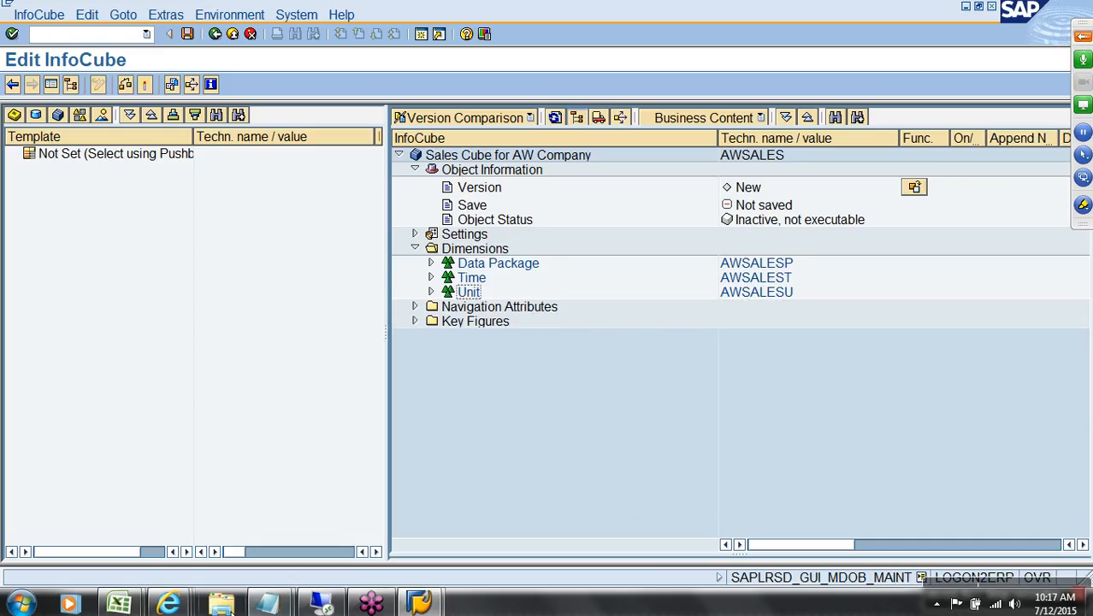
click(139, 604)
click(148, 528)
Step: Copy the dimension name 'Dim : Sales Doc Numbers (L)' from cell F7 and return to SAP
drag(492, 215, 517, 337)
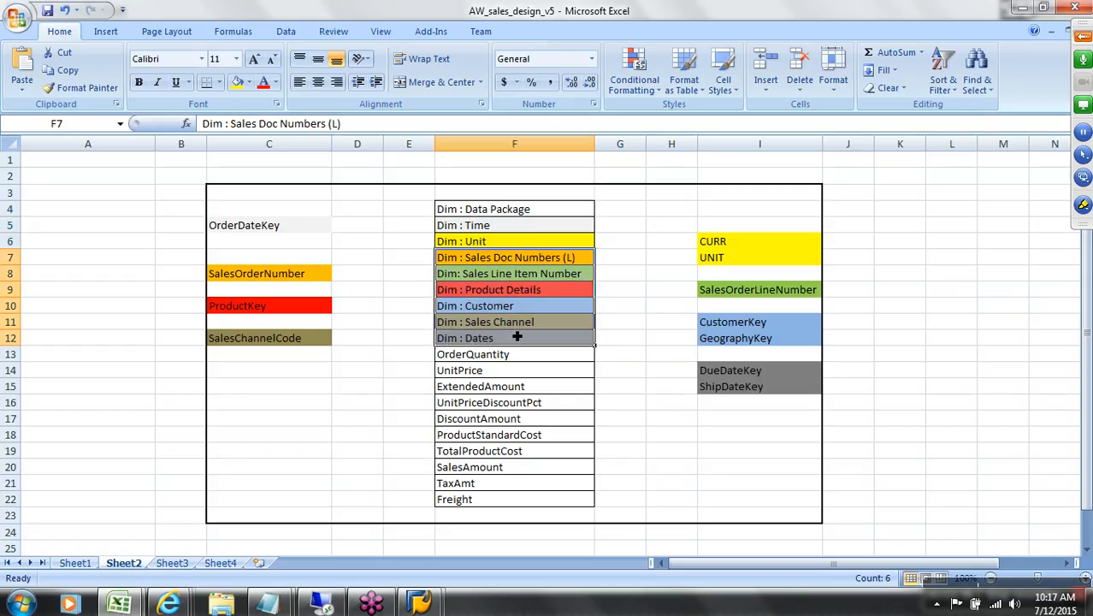
click(528, 263)
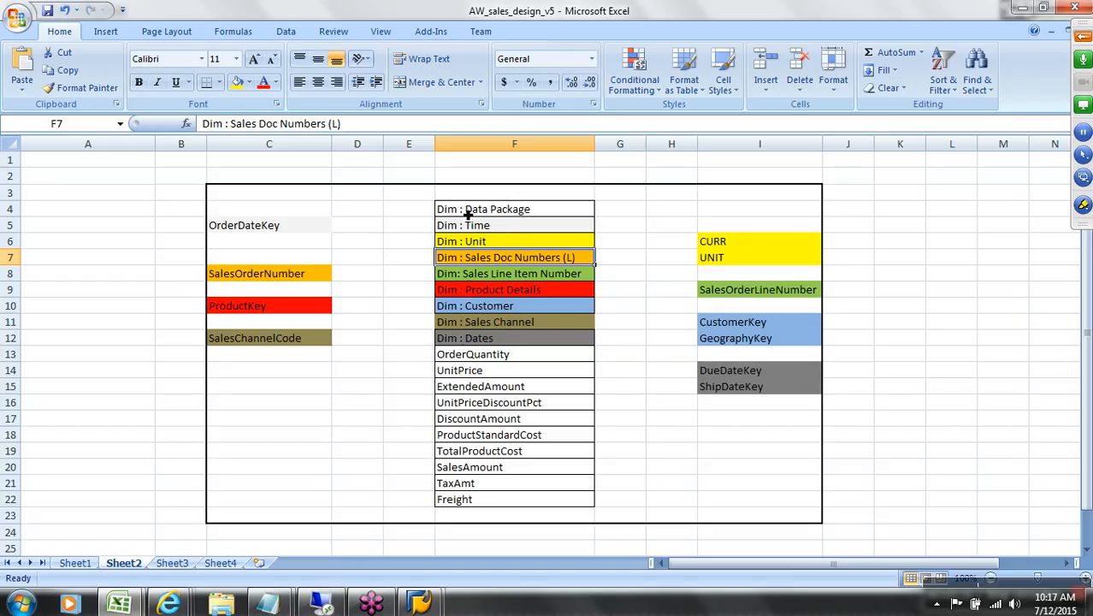
click(365, 127)
drag(365, 127, 192, 123)
key(ctrl+c)
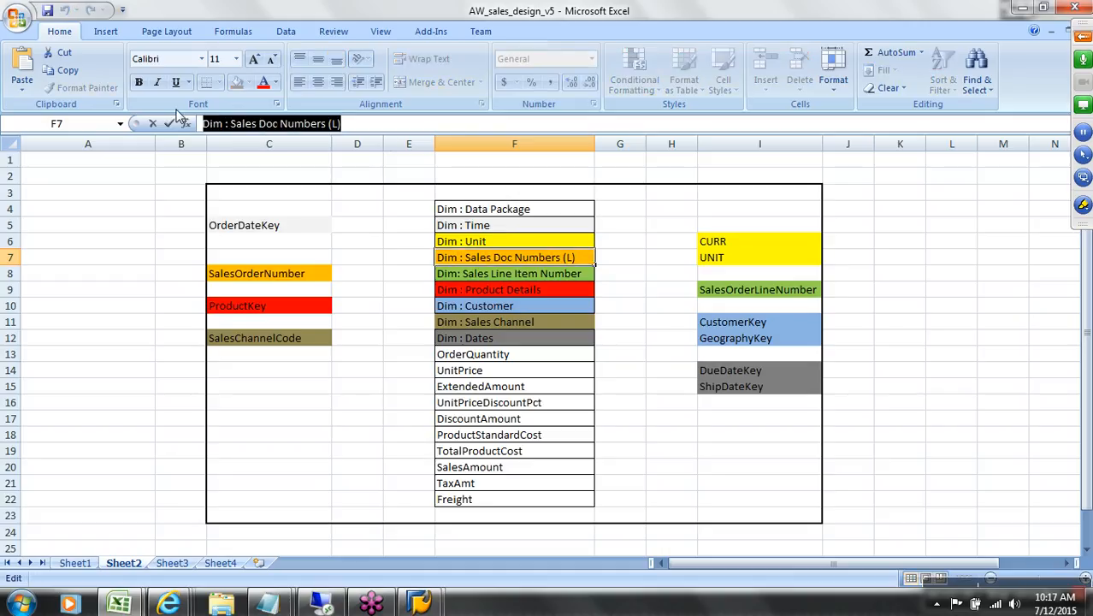
key(alt+Tab)
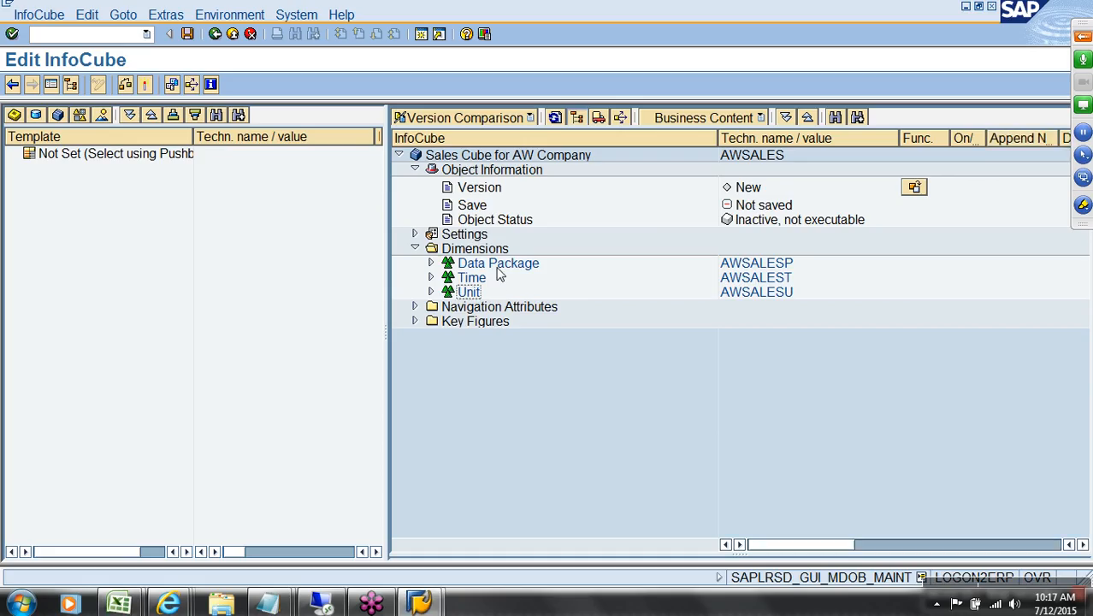
Step: Create line item dimension AWSALES1 described as 'Dim : Sales Doc Numbers (L)'
right_click(485, 251)
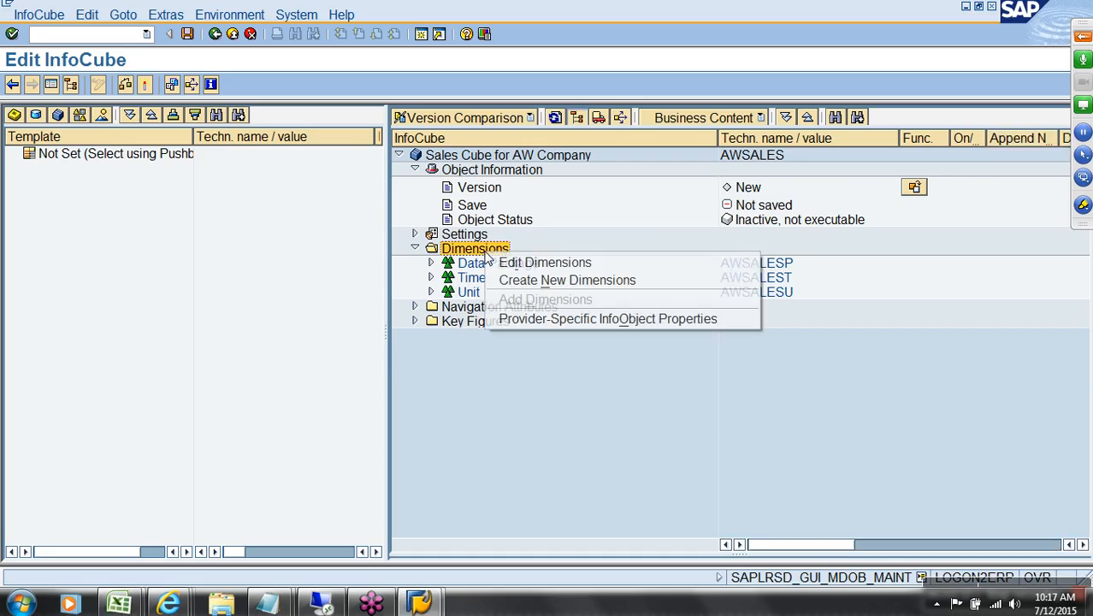
click(536, 282)
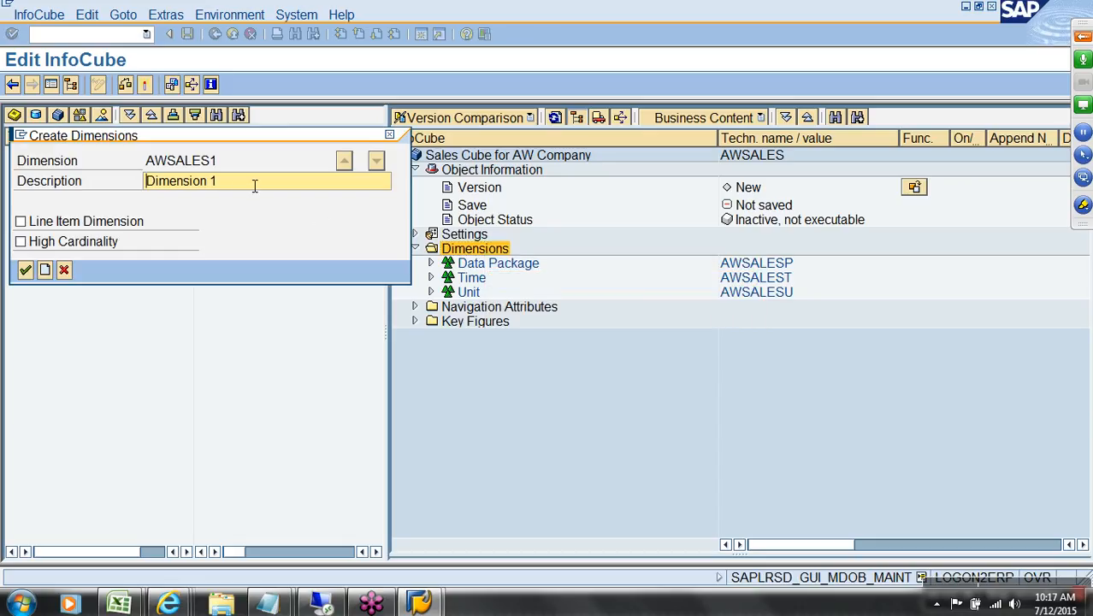
drag(240, 183, 144, 183)
key(ctrl+v)
click(114, 225)
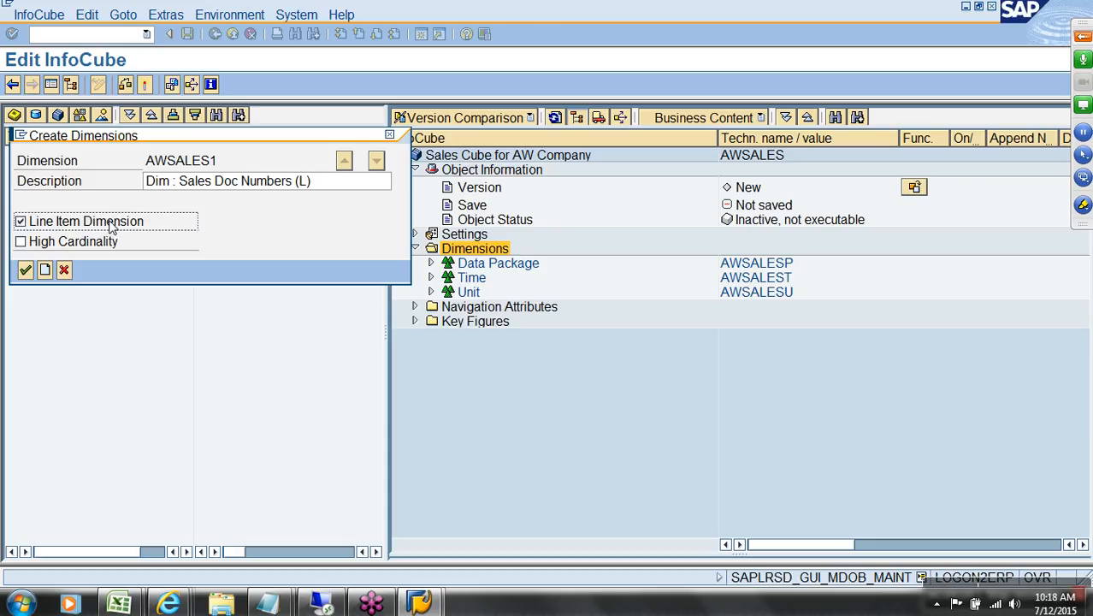
click(25, 270)
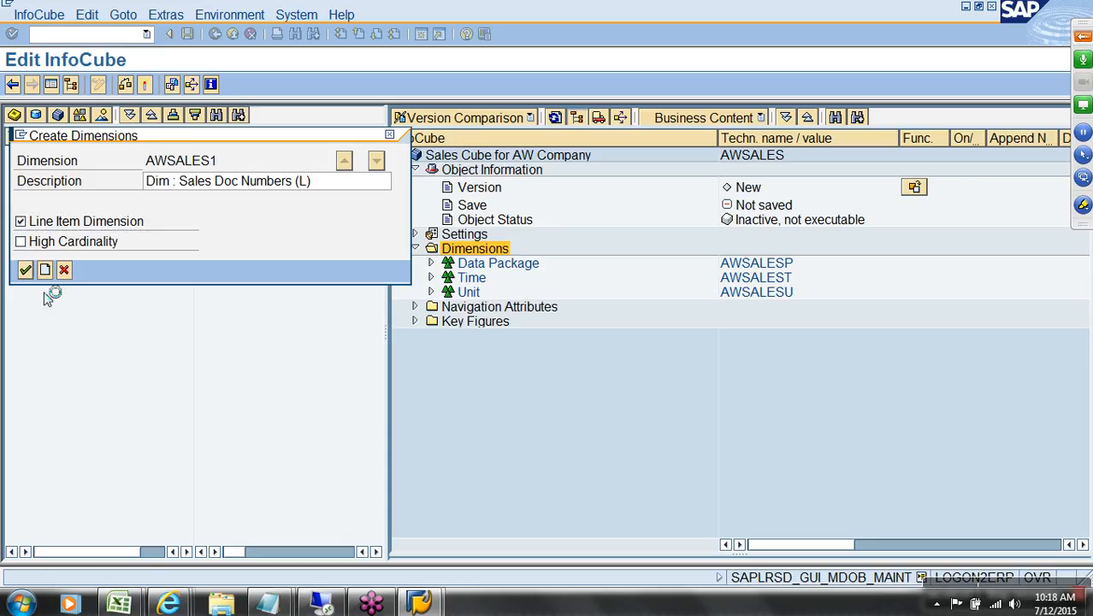
click(507, 310)
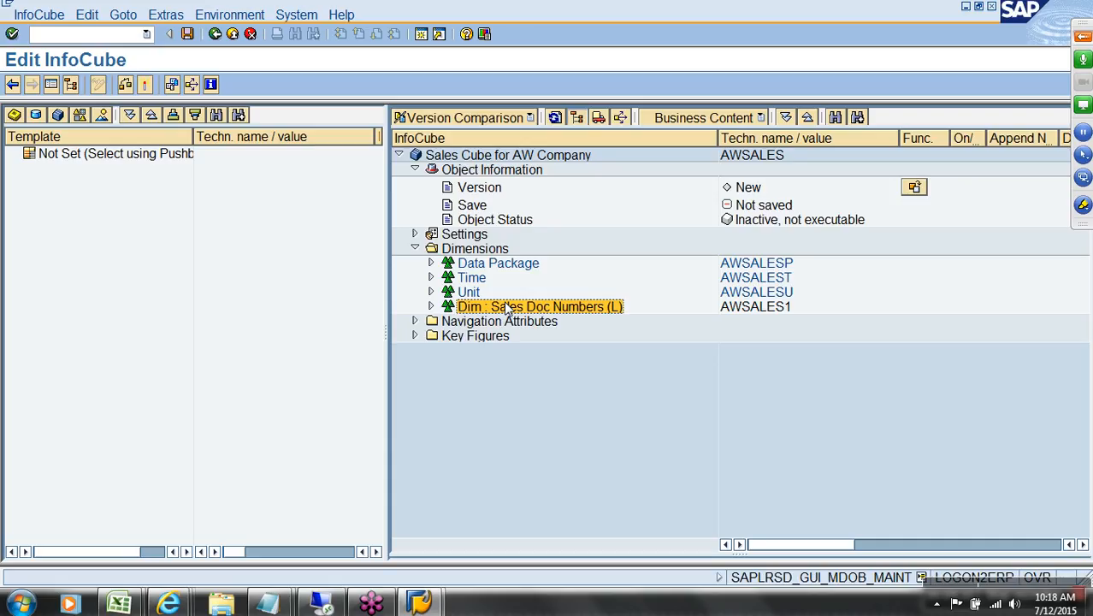
Step: Create dimension AWSALES2 described as 'Dim: Sales Line Item Number', taken from cell F8
right_click(476, 248)
click(532, 277)
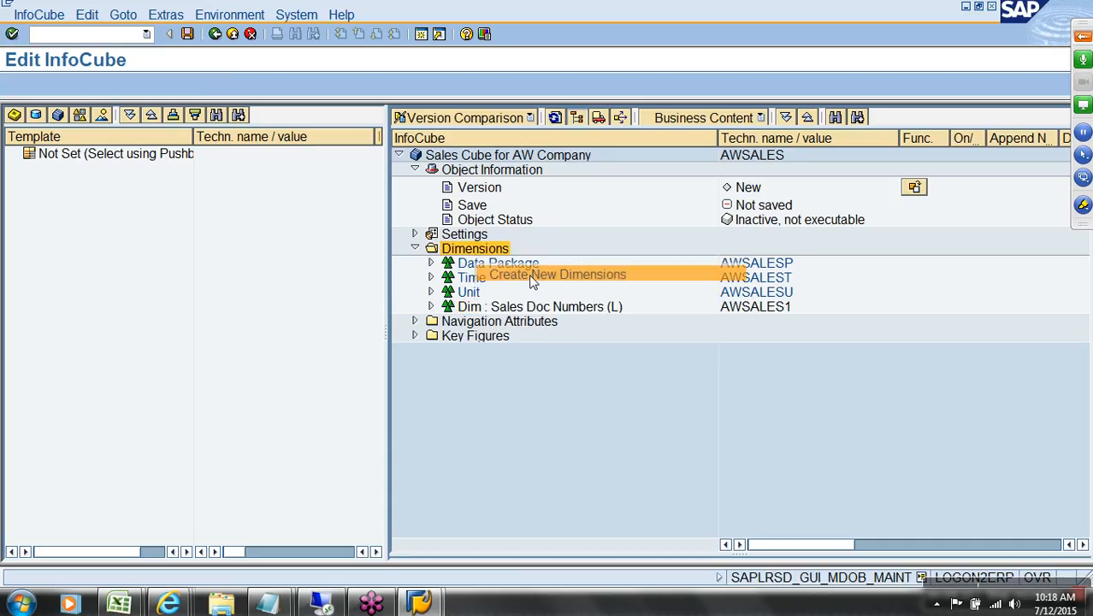
key(alt+Tab)
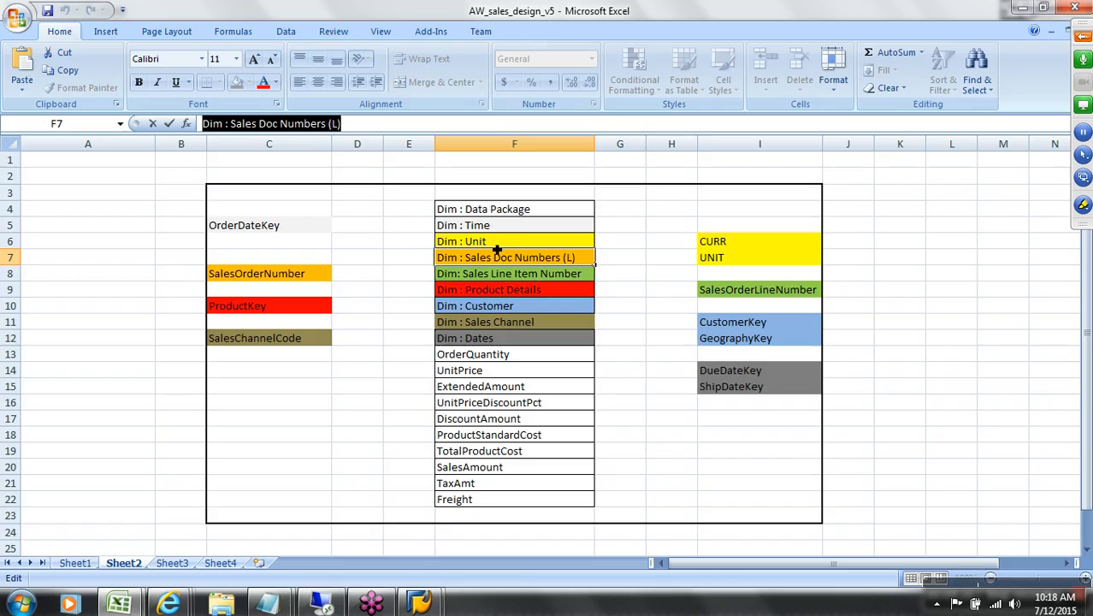
click(514, 278)
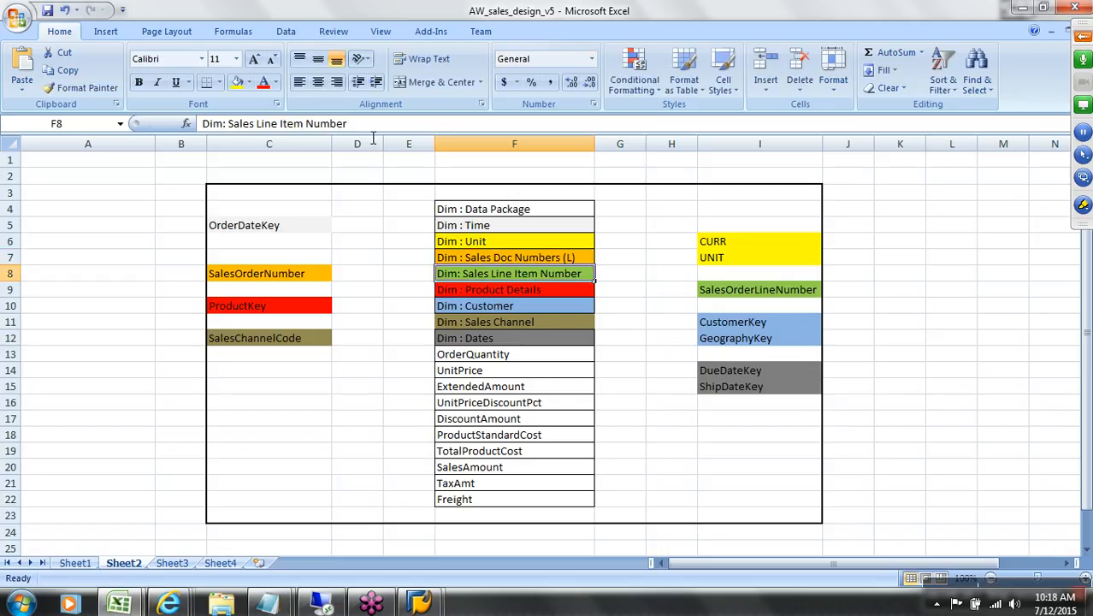
drag(348, 125, 202, 126)
key(ctrl+c)
key(alt+Tab)
drag(283, 183, 154, 188)
key(ctrl+v)
click(26, 270)
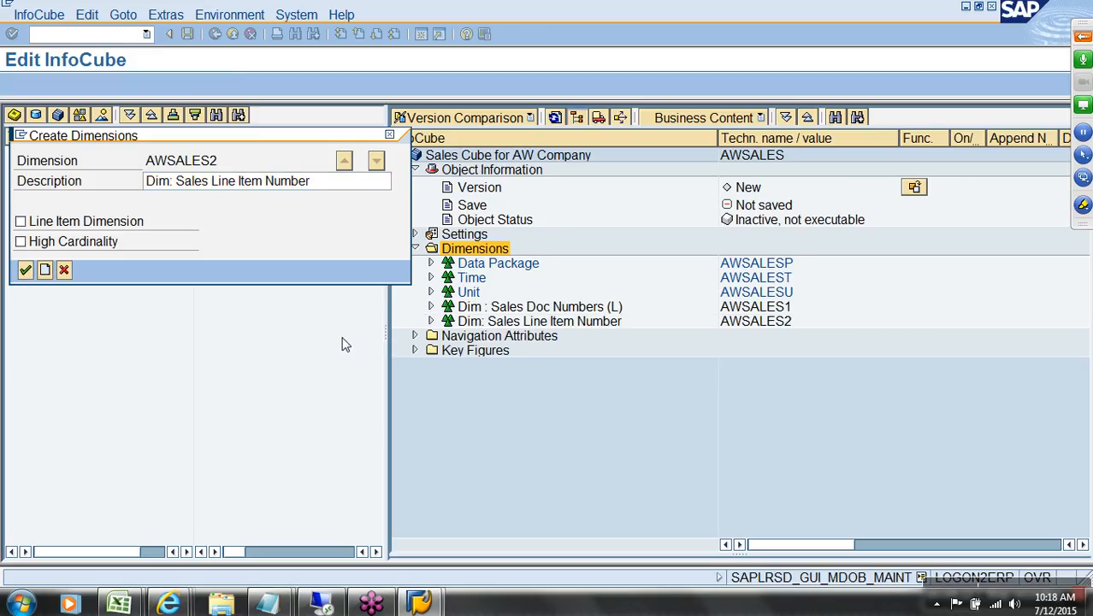
Step: Copy the 'Dim : Product Details' name from cell F9 in Excel
key(alt+Tab)
click(486, 293)
key(ctrl+c)
Step: Create dimension AWSALES3 described as 'Dim : Product Details'
key(alt+Tab)
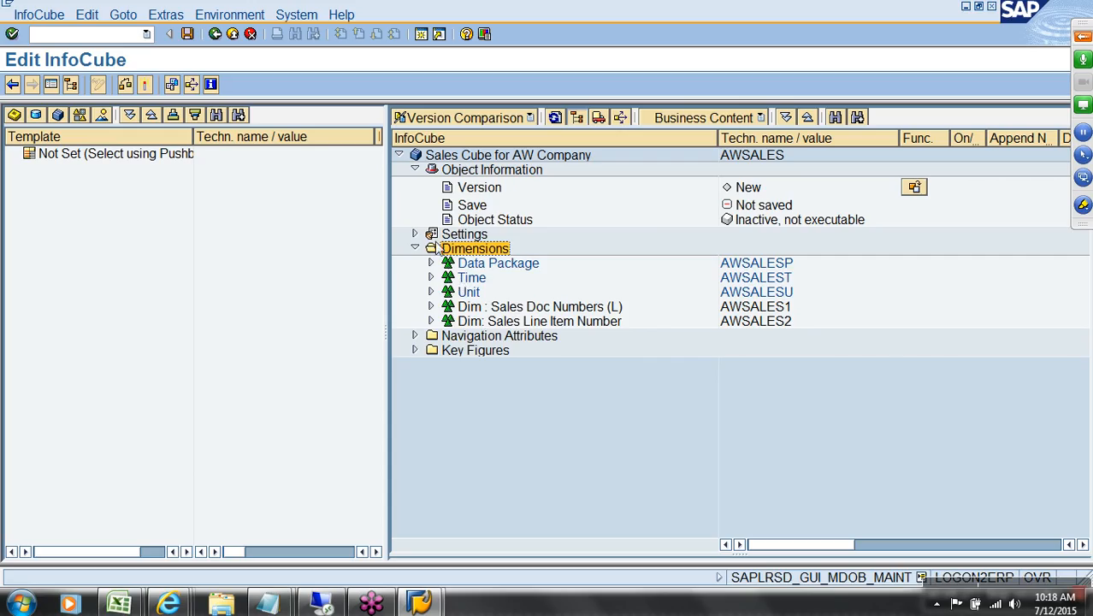
right_click(494, 257)
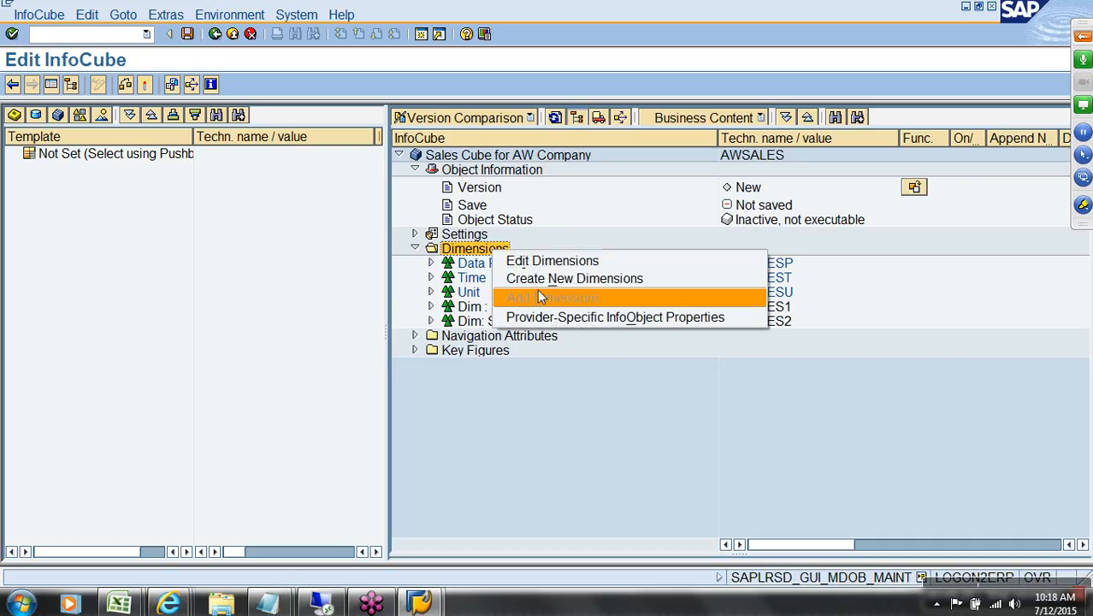
click(539, 278)
drag(221, 180, 126, 188)
key(ctrl+v)
click(25, 269)
Step: Create dimension AWSALES4 described as 'Dim : Customer' from cell F10
key(alt+Tab)
click(474, 313)
key(ctrl+c)
key(alt+Tab)
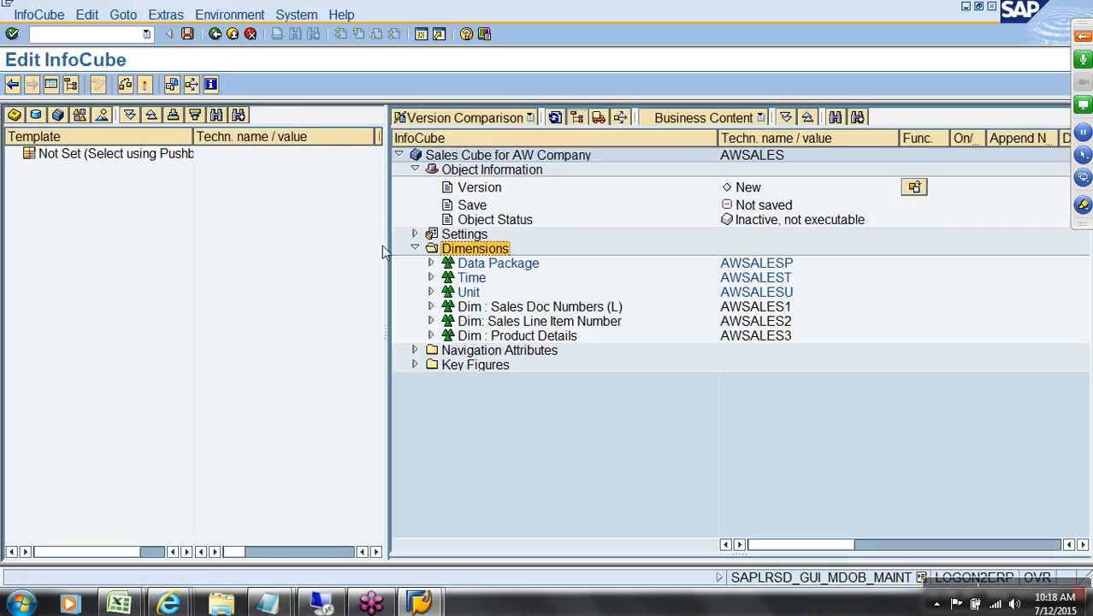
right_click(483, 255)
click(514, 277)
drag(240, 191, 83, 195)
text(Dim : Customer)
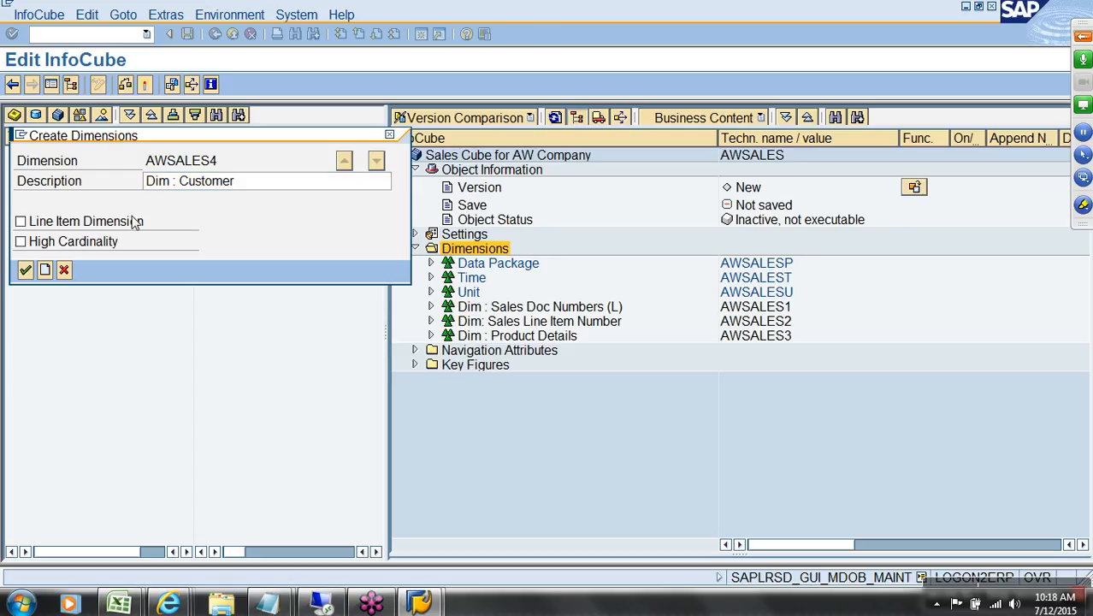
key(Return)
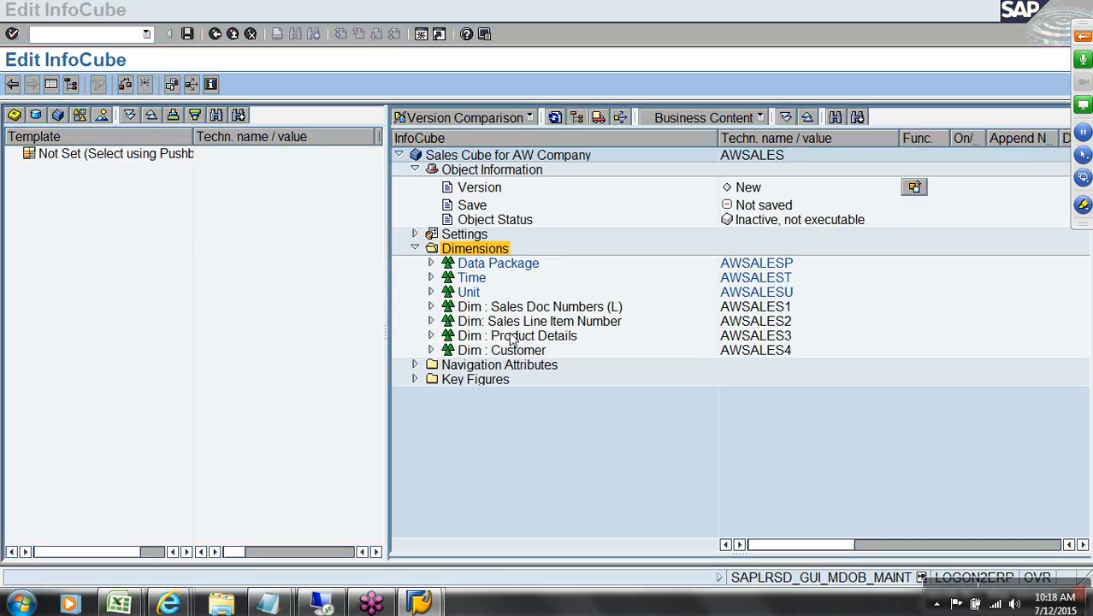
Step: Create dimension AWSALES5 described as 'Dim : Sales Channel' from cell F11
key(alt+Tab)
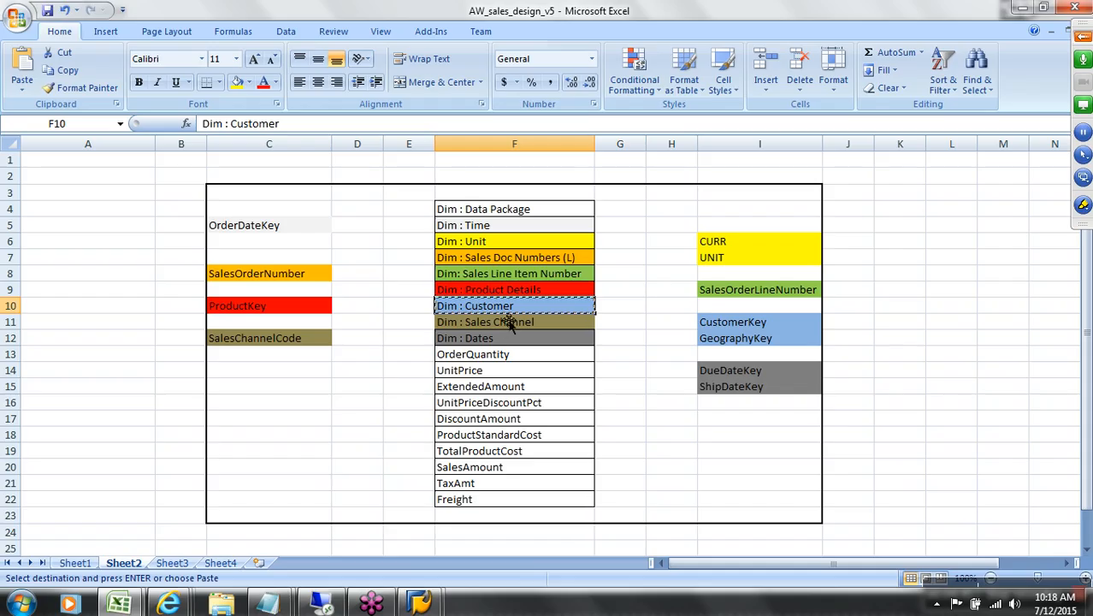
click(515, 327)
key(alt+Tab)
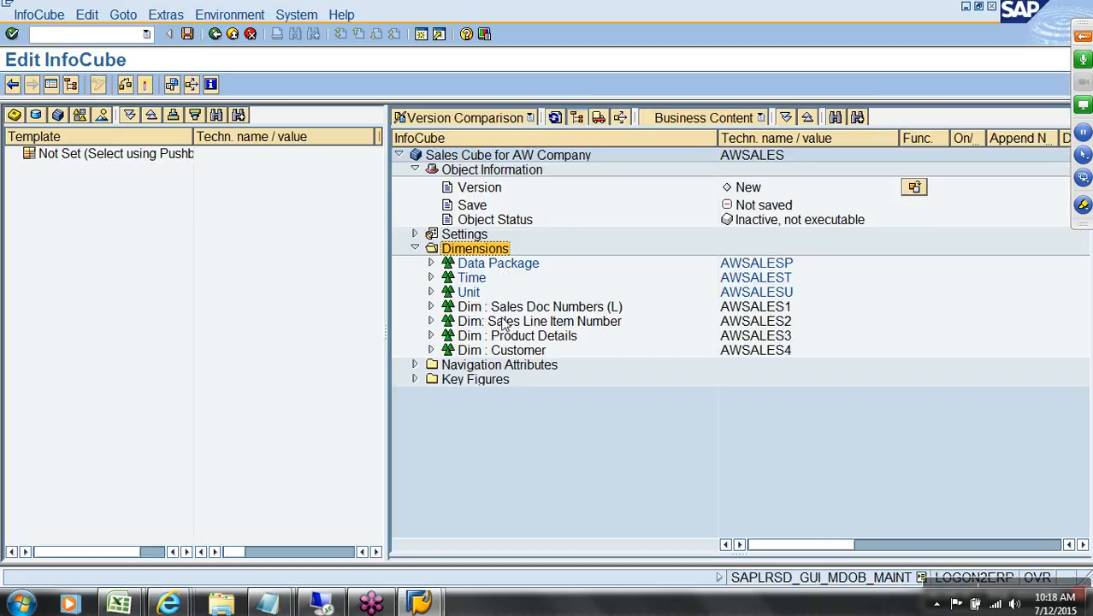
right_click(494, 254)
click(534, 289)
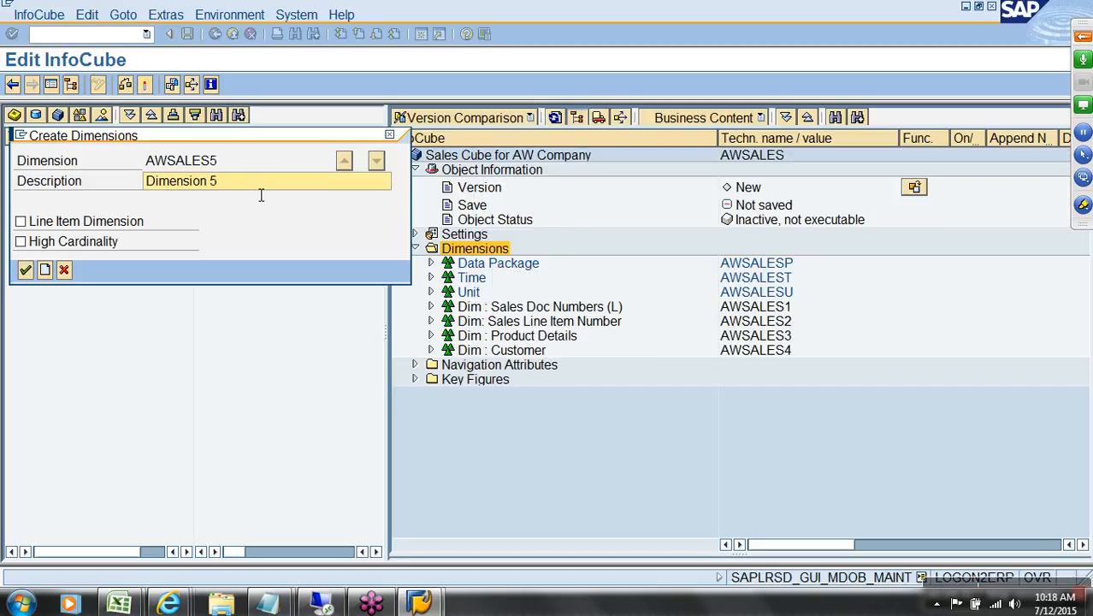
drag(261, 195, 161, 196)
key(ctrl+v)
click(25, 270)
Step: Create dimension AWSALES6 described as 'Dim : Dates' from cell F12
key(alt+Tab)
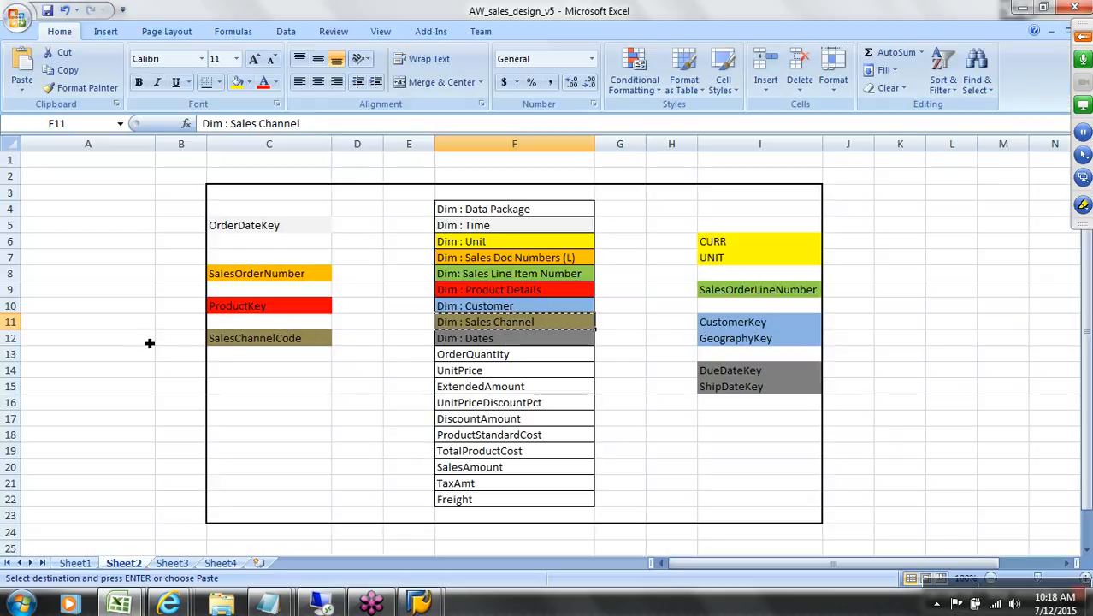
click(481, 345)
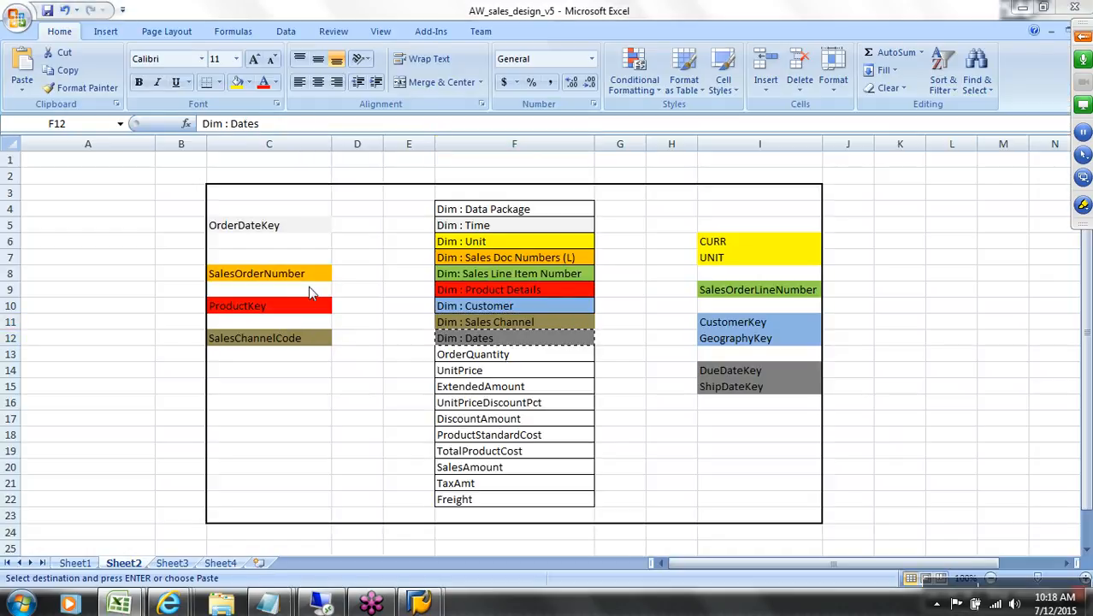
click(419, 603)
click(477, 550)
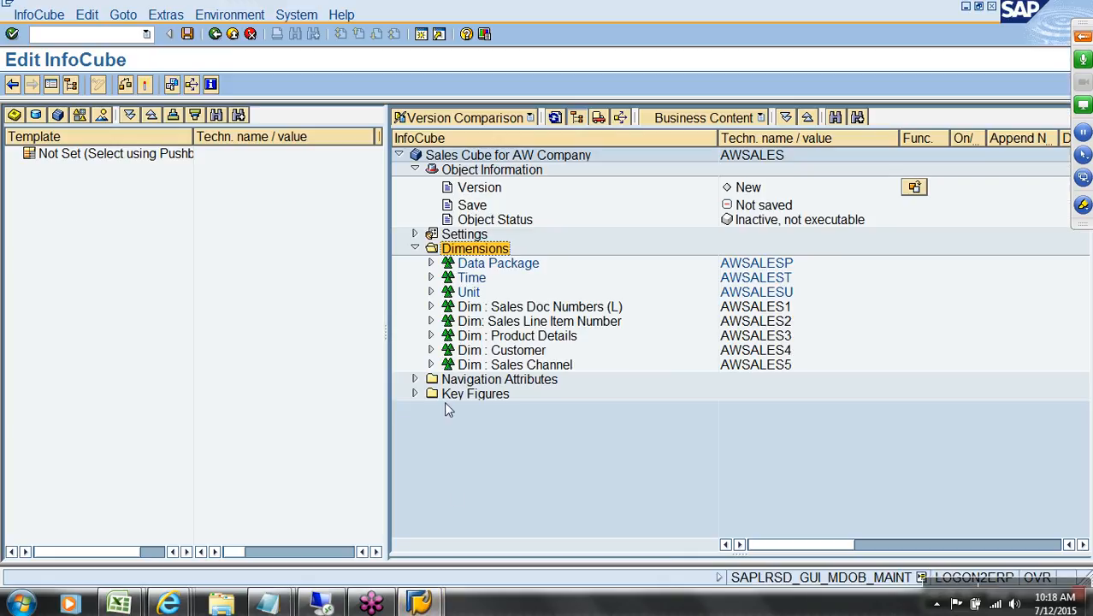
right_click(482, 254)
click(519, 278)
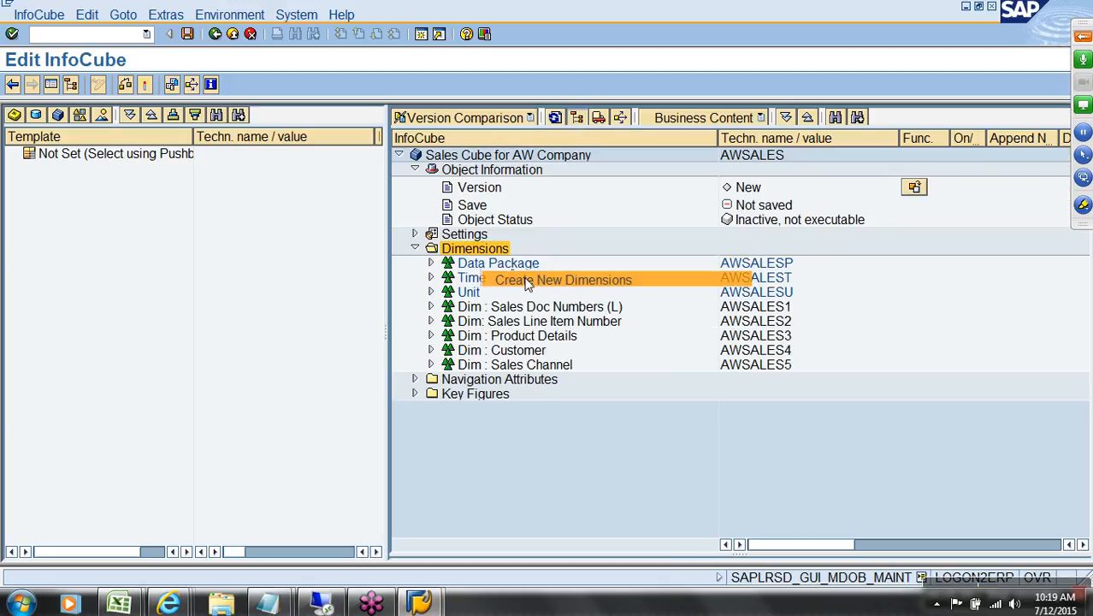
drag(244, 190, 152, 182)
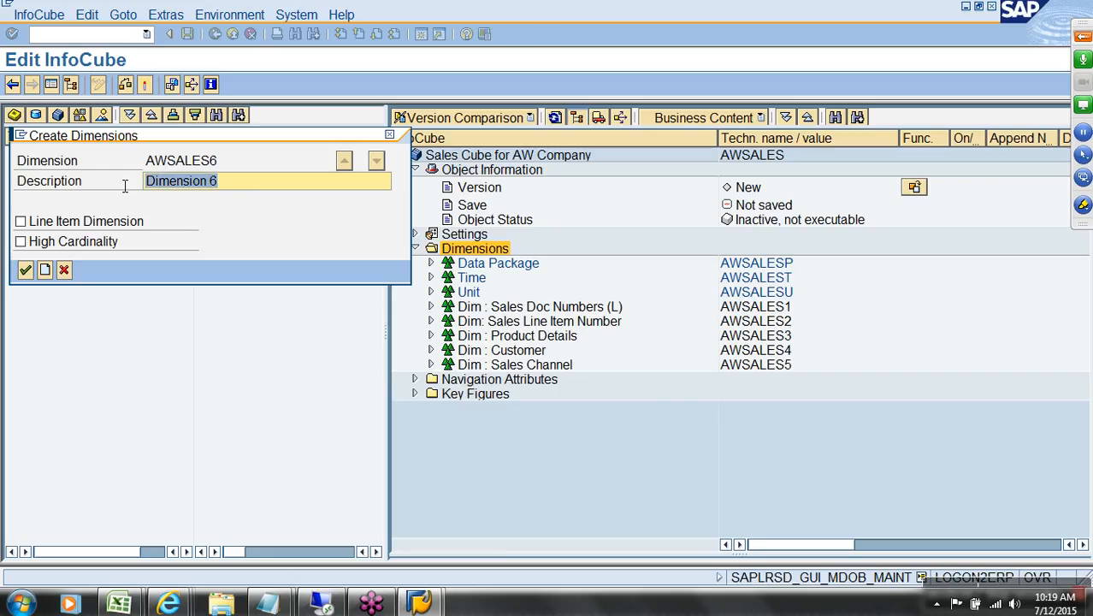
text(Dim : Dates)
click(26, 270)
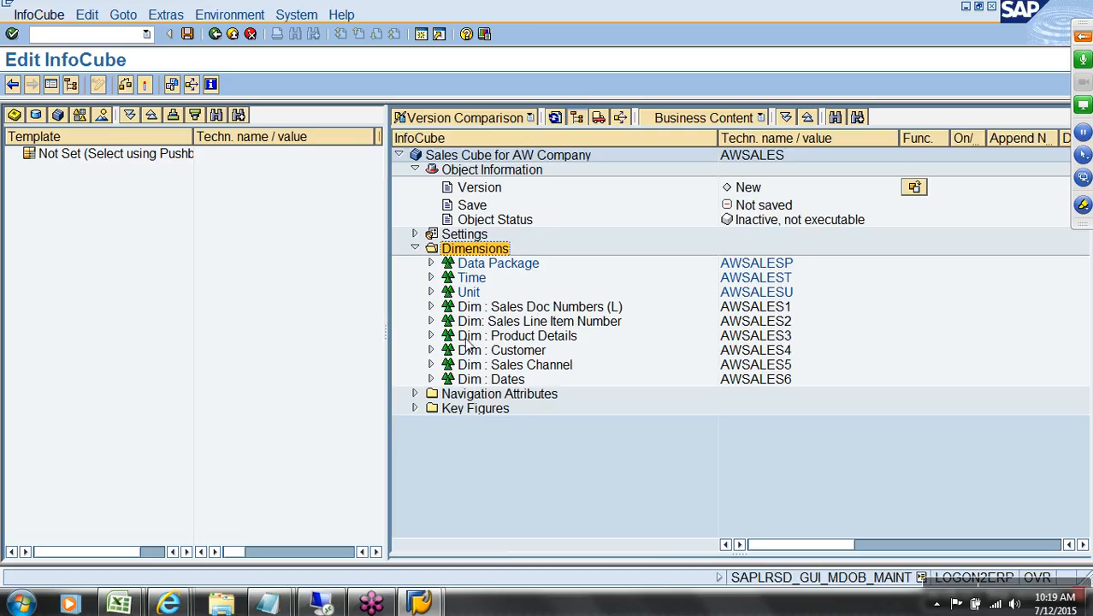
key(alt+Tab)
Step: Review the CURR entry, the measure names and 'Dim : Time' on the design sheet, then return to SAP
click(721, 247)
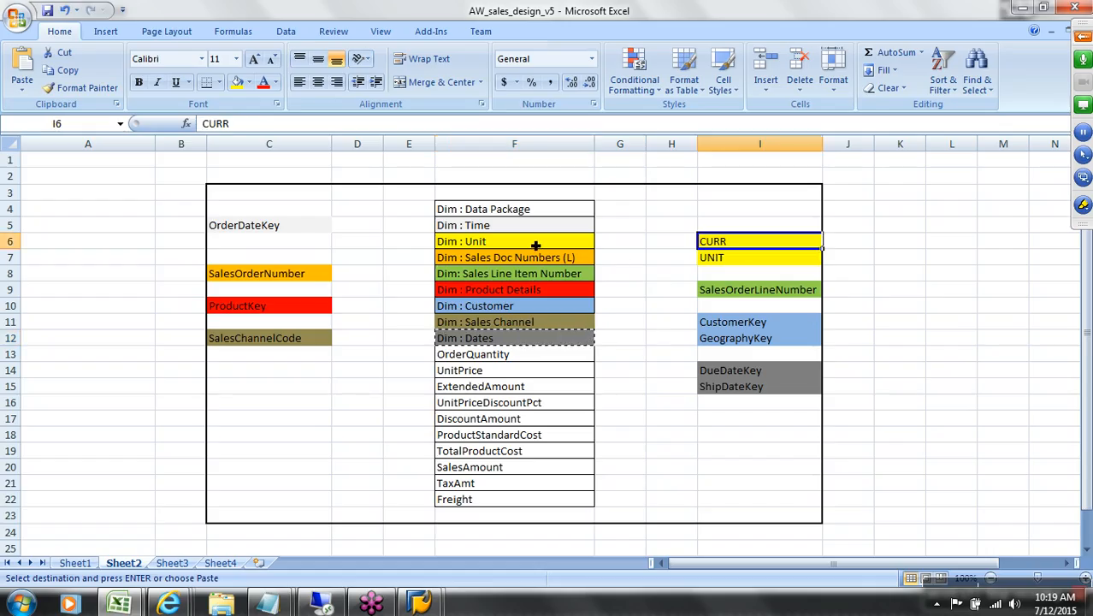
drag(528, 356, 532, 484)
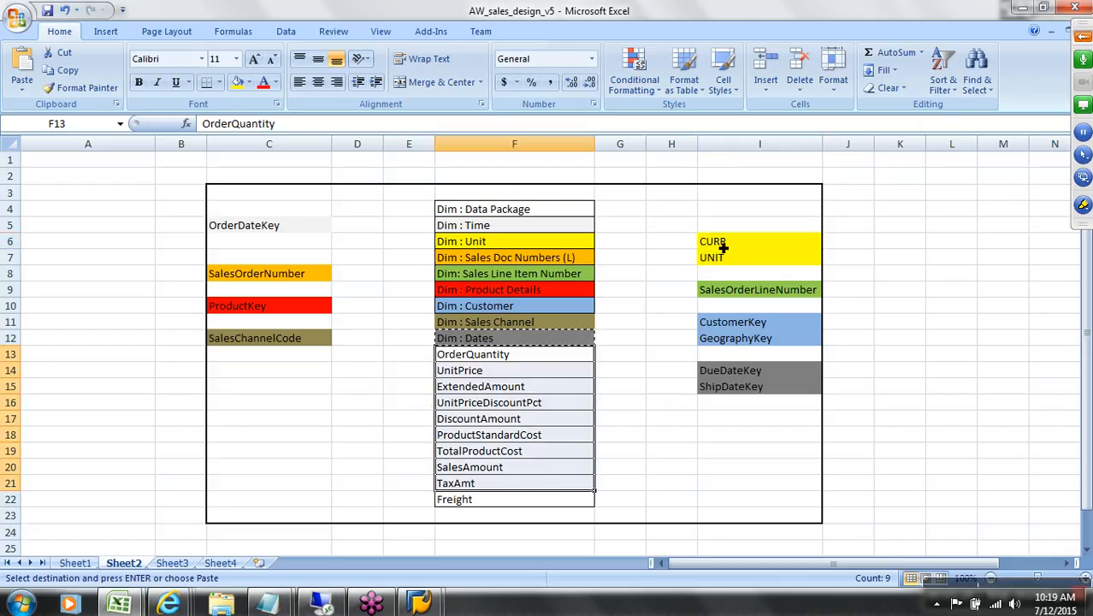
click(576, 231)
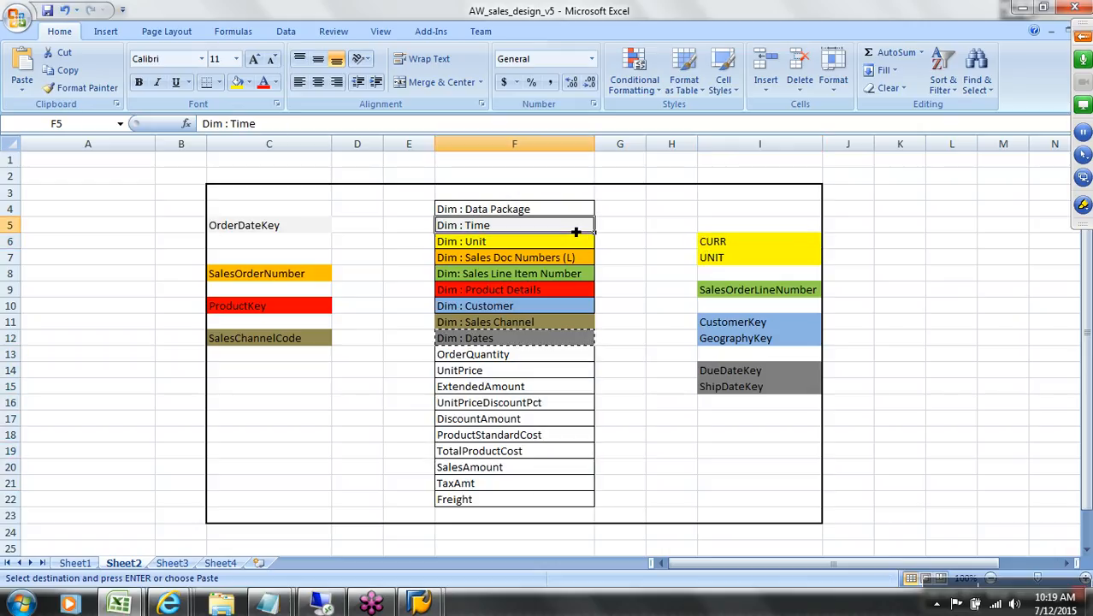
key(alt+Tab)
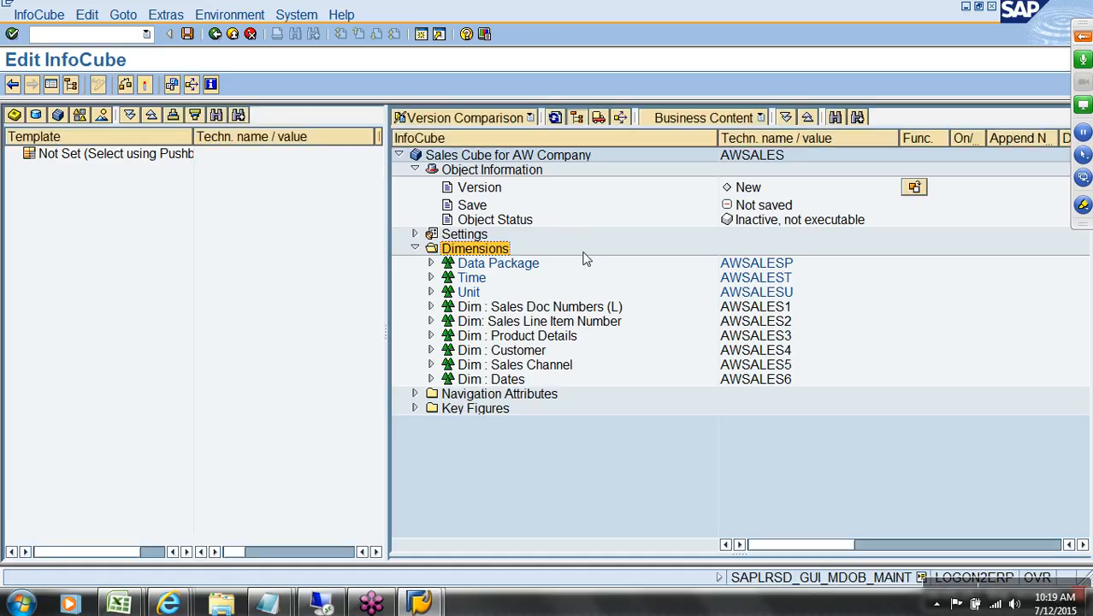
Step: Enter 0CALDAY into the Time dimension, then check OrderDateKey in C5 of the design sheet
right_click(473, 278)
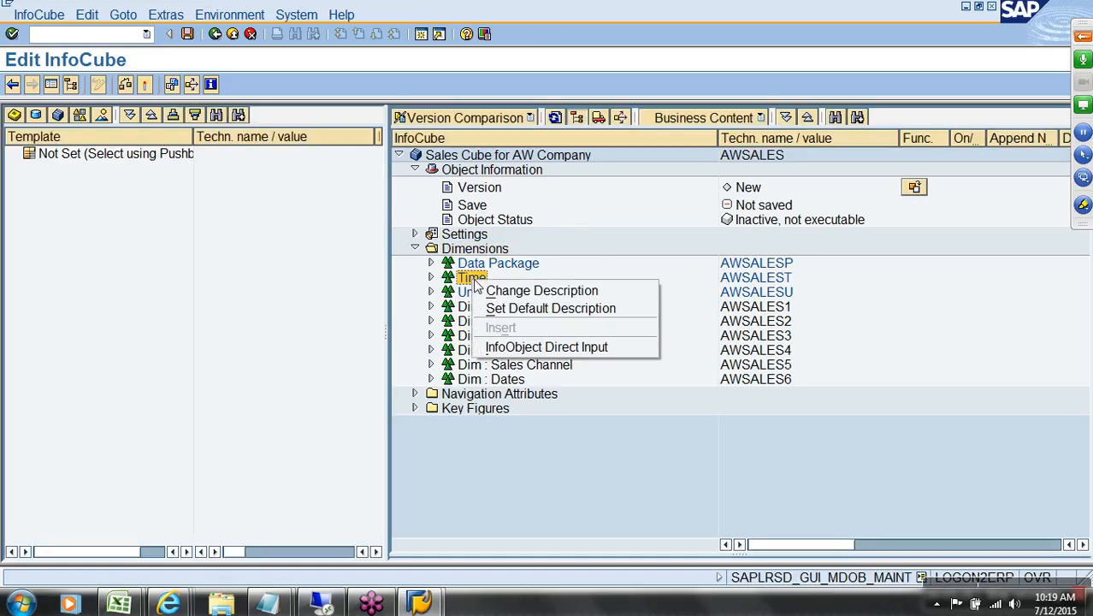
click(539, 346)
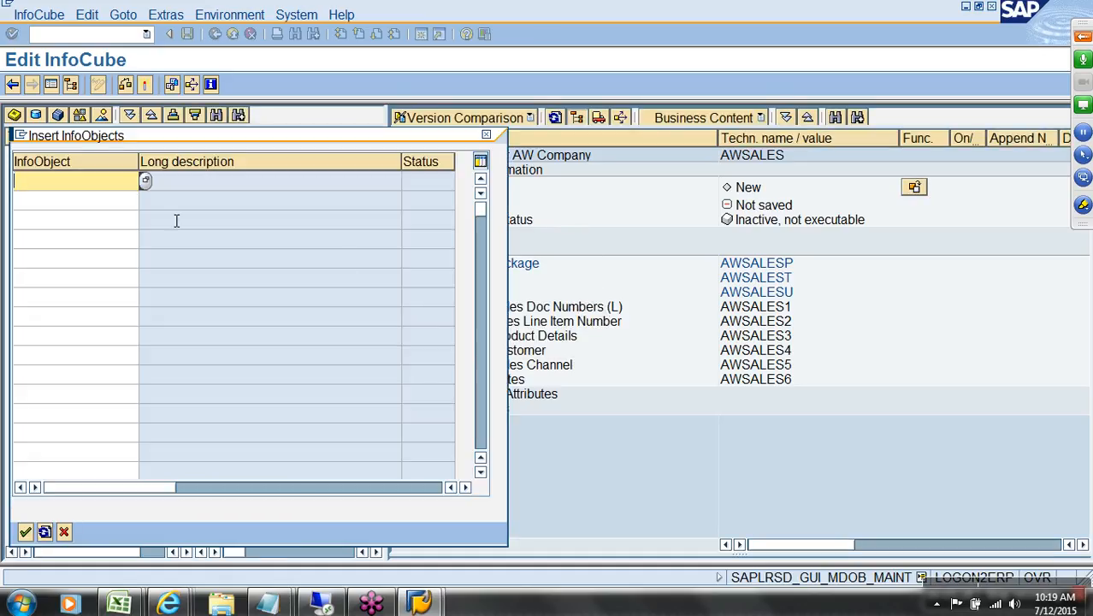
click(146, 182)
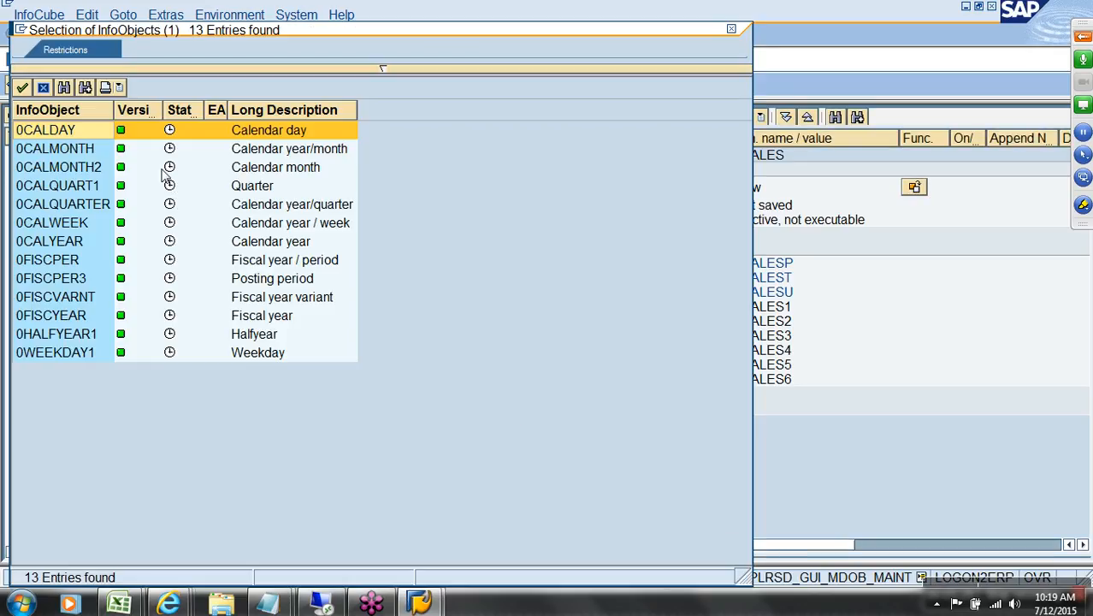
double_click(62, 135)
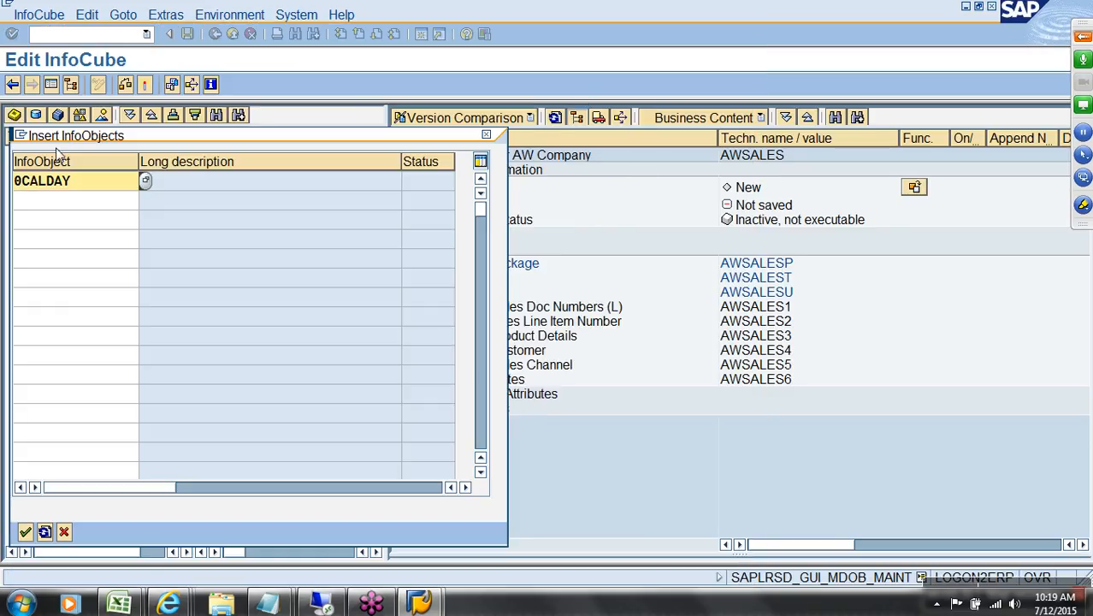
key(alt+Tab)
click(241, 226)
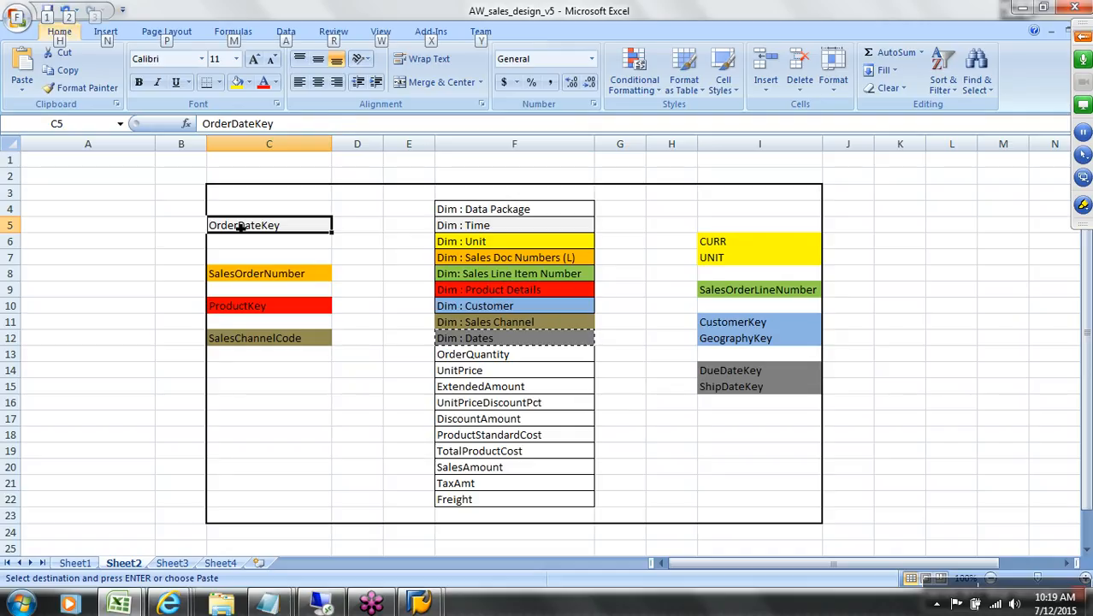
Step: Review the Unit and Sales Doc Numbers dimensions, then copy SalesOrderNumber from C8
key(alt+Tab)
key(alt+Tab)
click(470, 246)
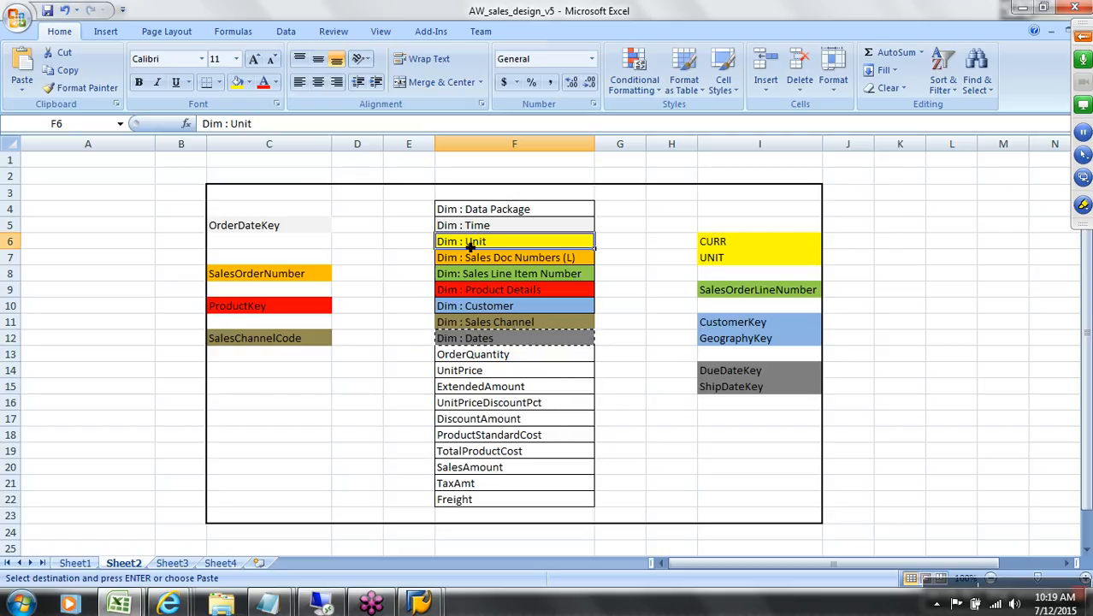
click(491, 262)
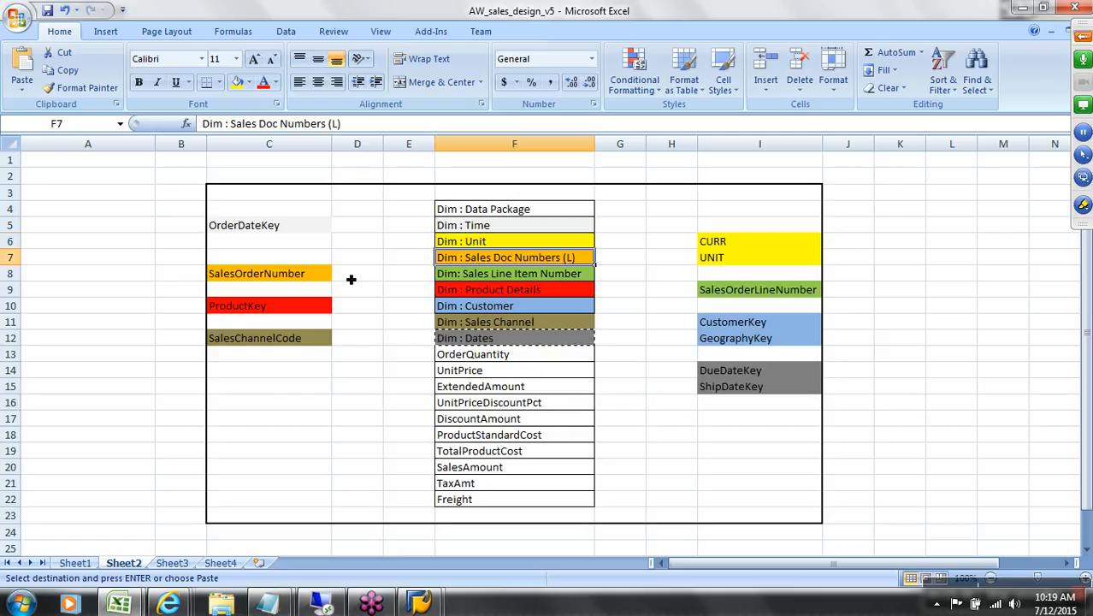
click(283, 277)
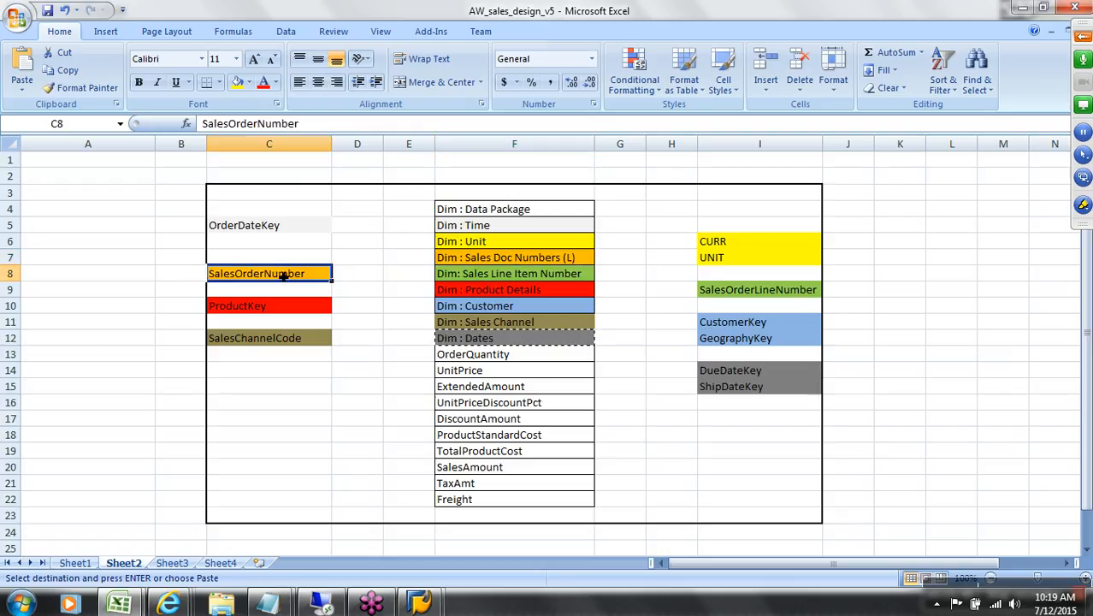
key(ctrl+c)
Step: Find ZSLORDNO for Sales Order Number in AW Sales Design v2's InfoObjectList
mouse_move(124, 605)
click(250, 538)
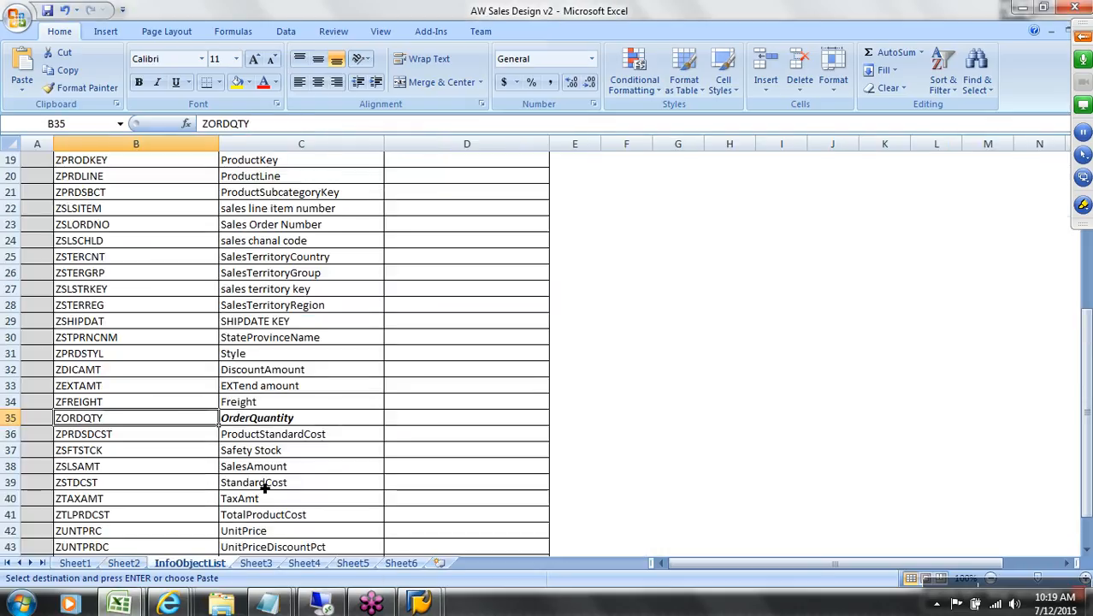
click(294, 229)
click(150, 231)
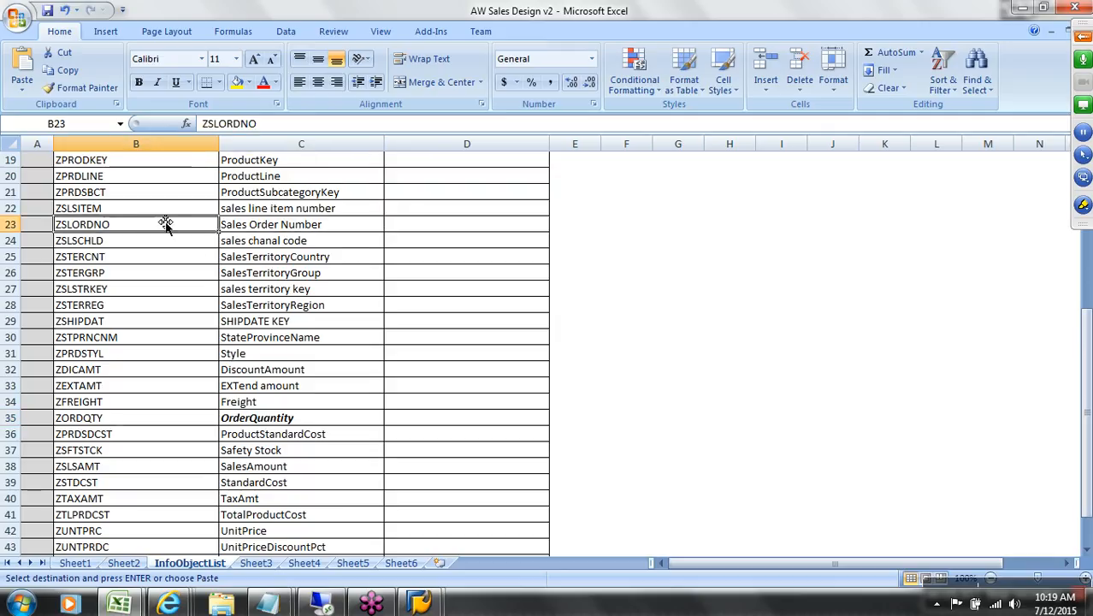
drag(270, 127, 207, 125)
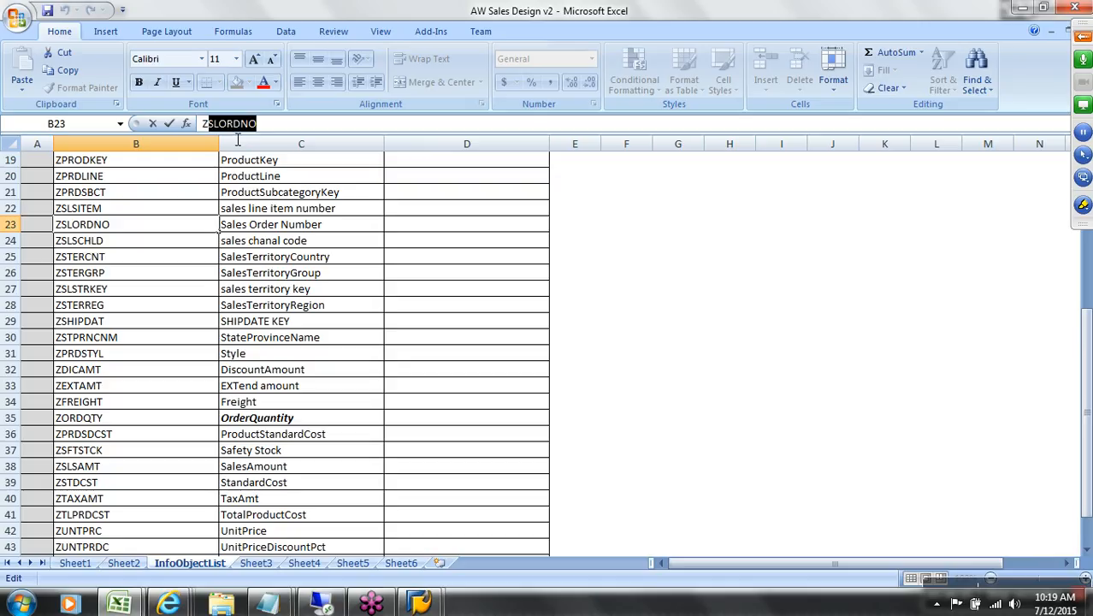
click(419, 605)
Step: Load the ZQBEX_CHAR characteristics catalog as the template and expand its characteristics
click(481, 478)
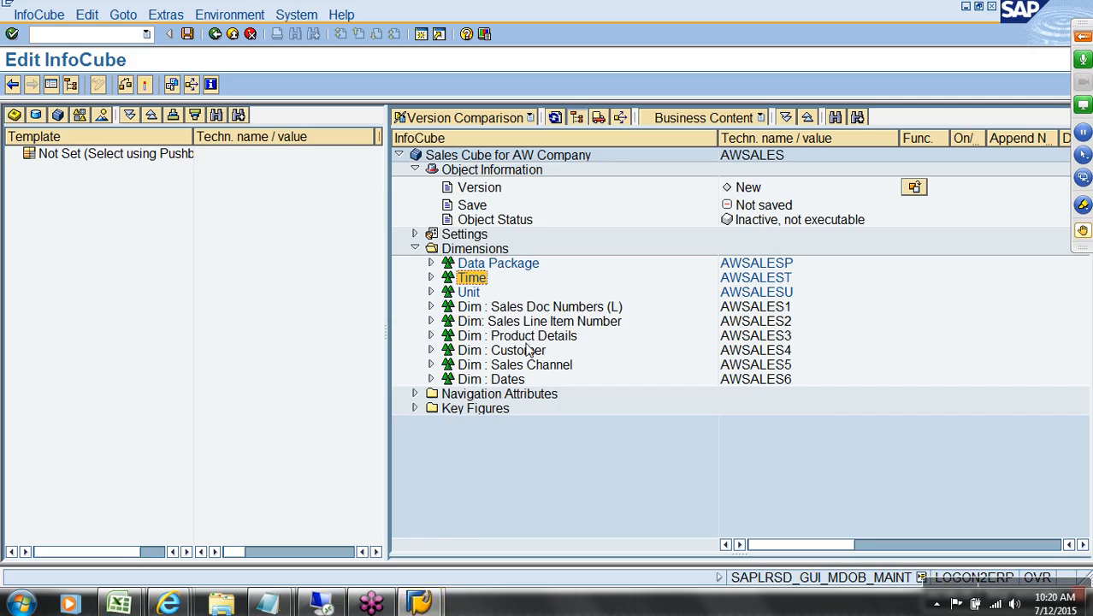
right_click(541, 311)
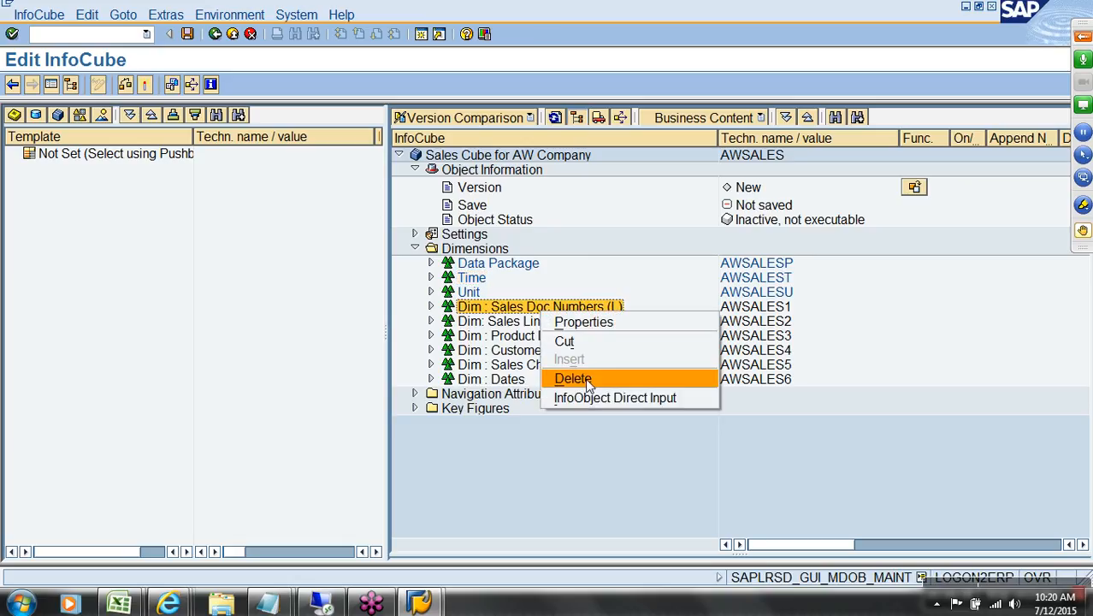
click(599, 404)
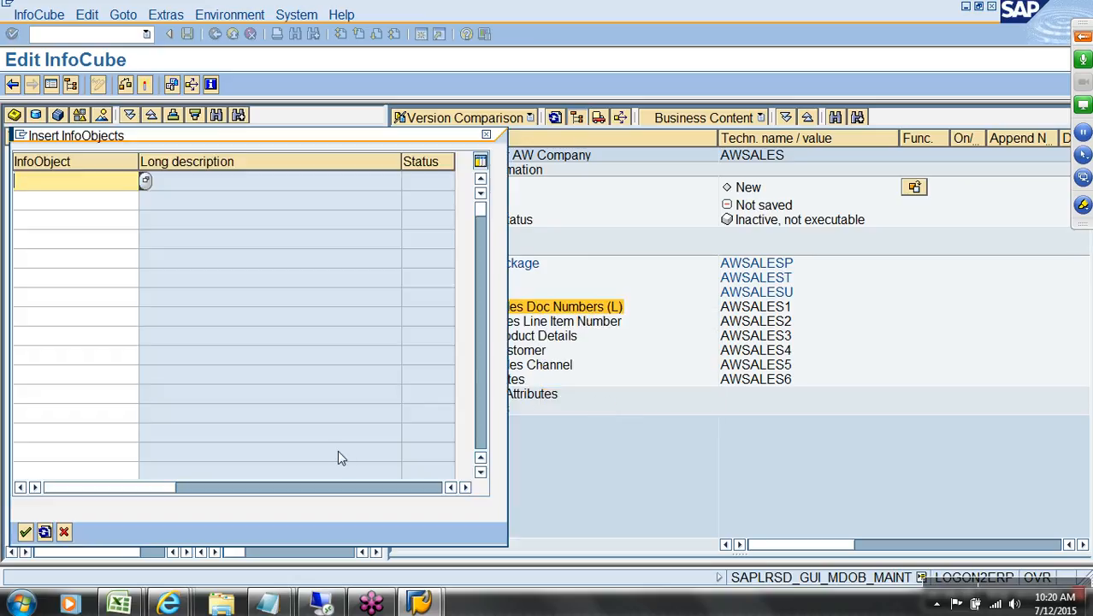
click(64, 532)
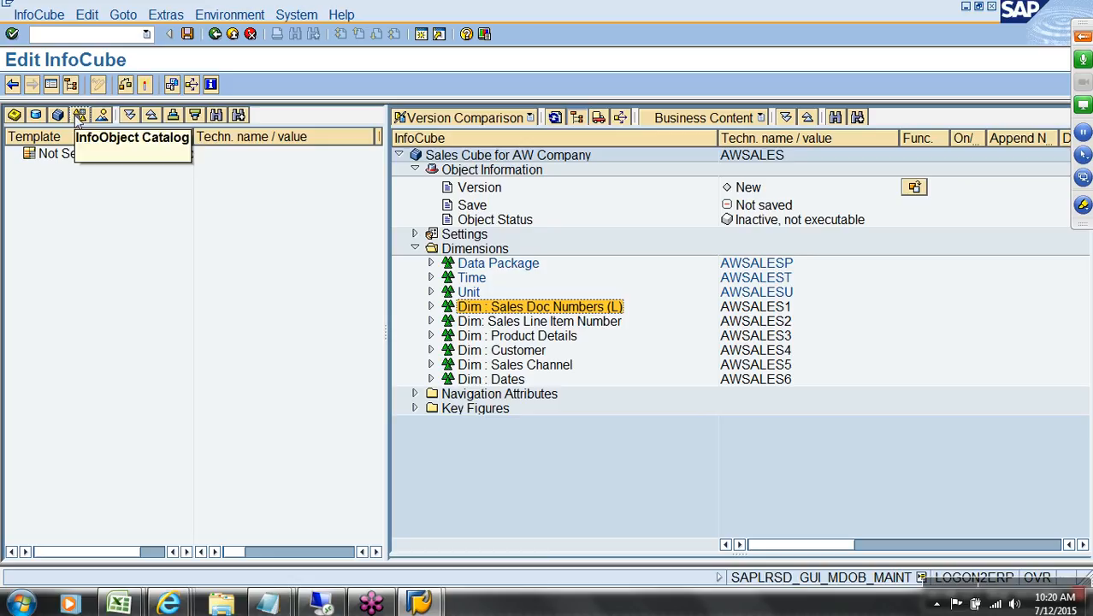
click(80, 114)
double_click(101, 171)
click(29, 168)
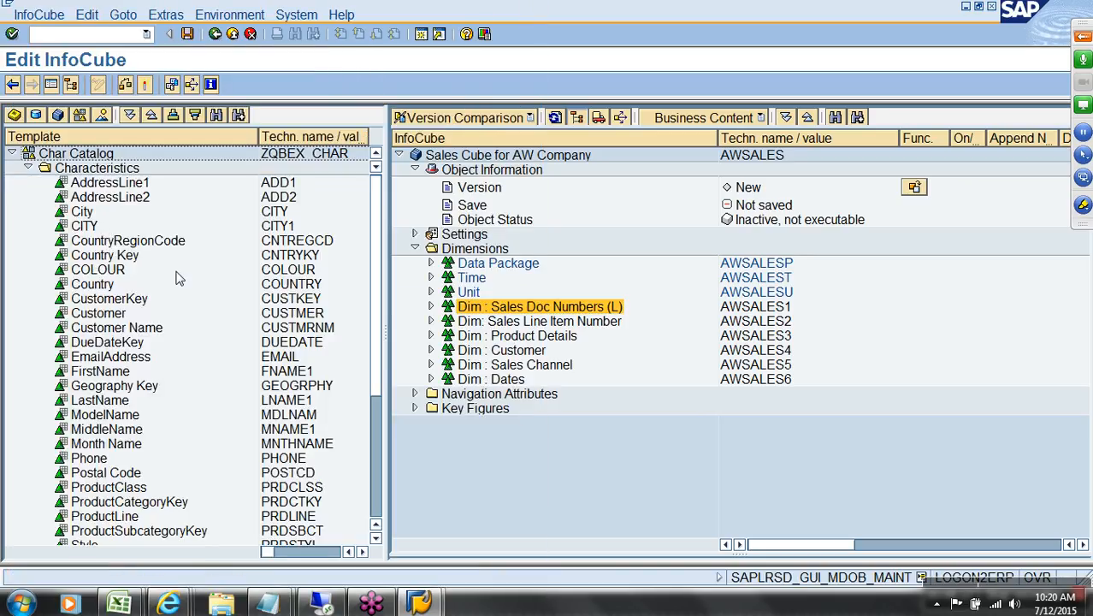
scroll(120, 390, down, 4)
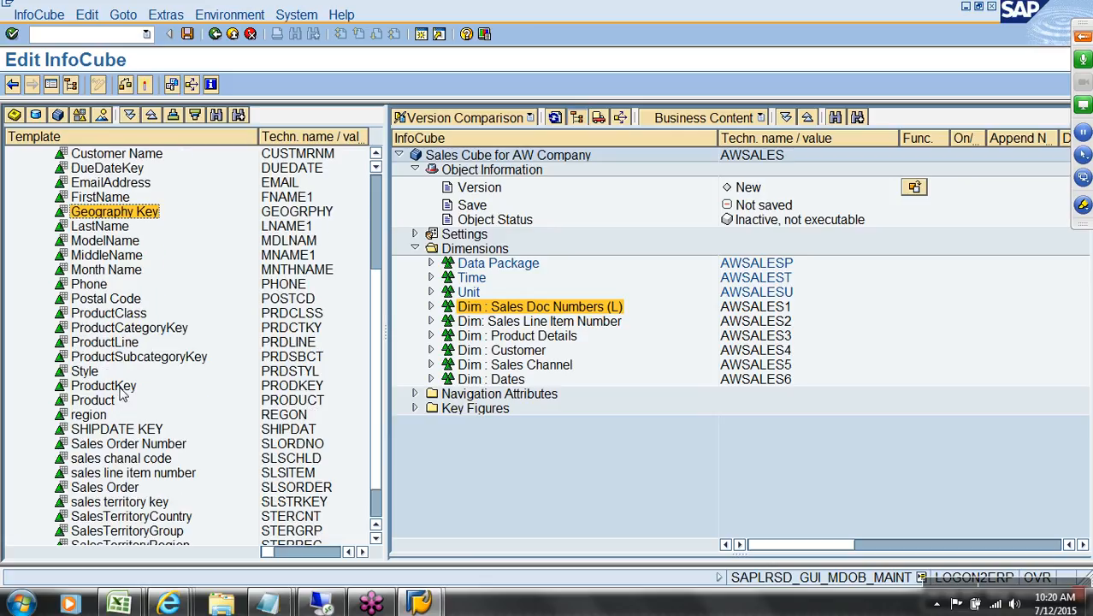
Step: Add Sales Order Number to the Sales Doc Numbers dimension
drag(298, 444, 506, 311)
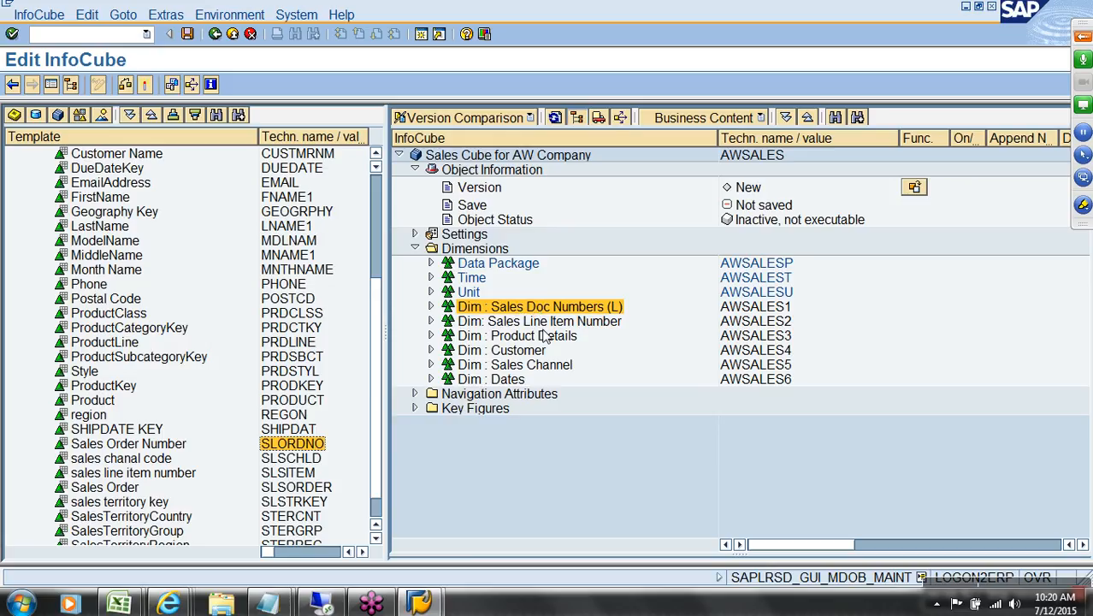
click(300, 473)
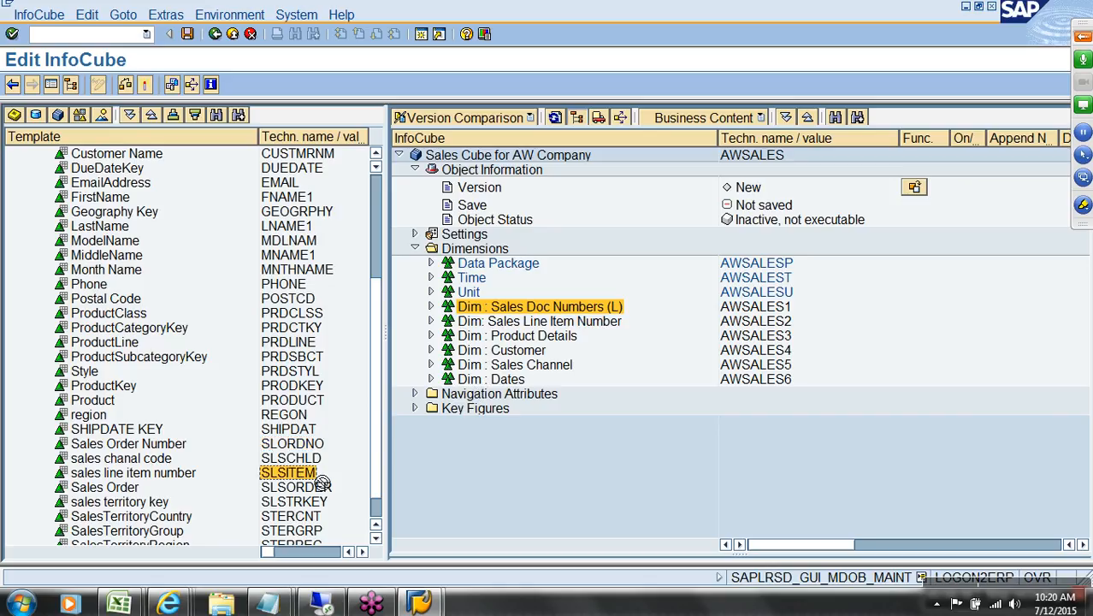
key(alt+Tab)
key(alt+Tab)
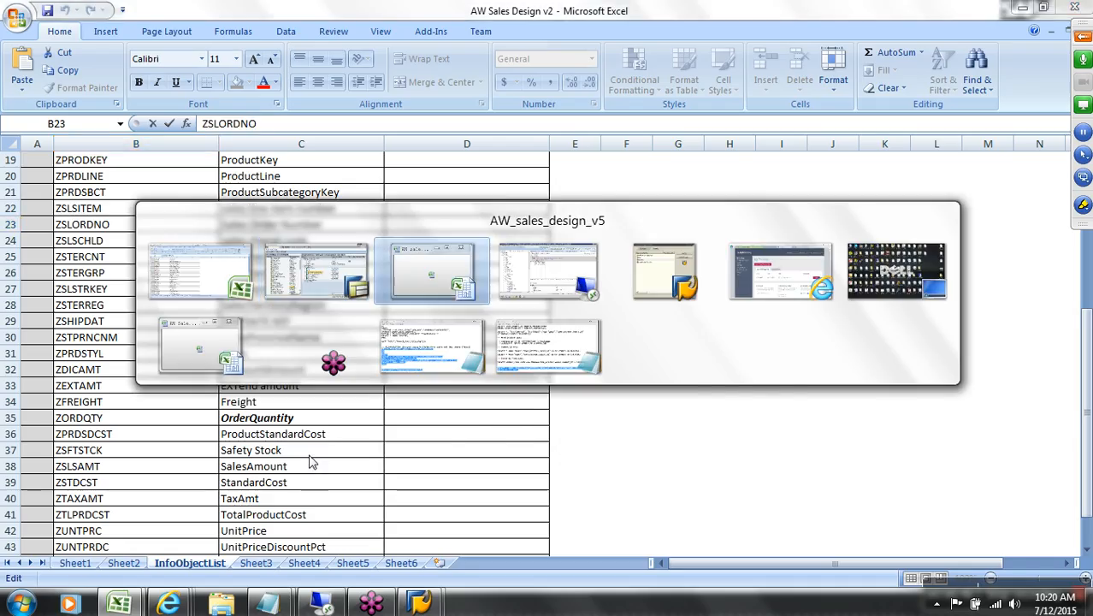
Step: Add sales line item number to the Sales Line Item Number dimension, matching SalesOrderLineNumber
click(566, 281)
click(740, 293)
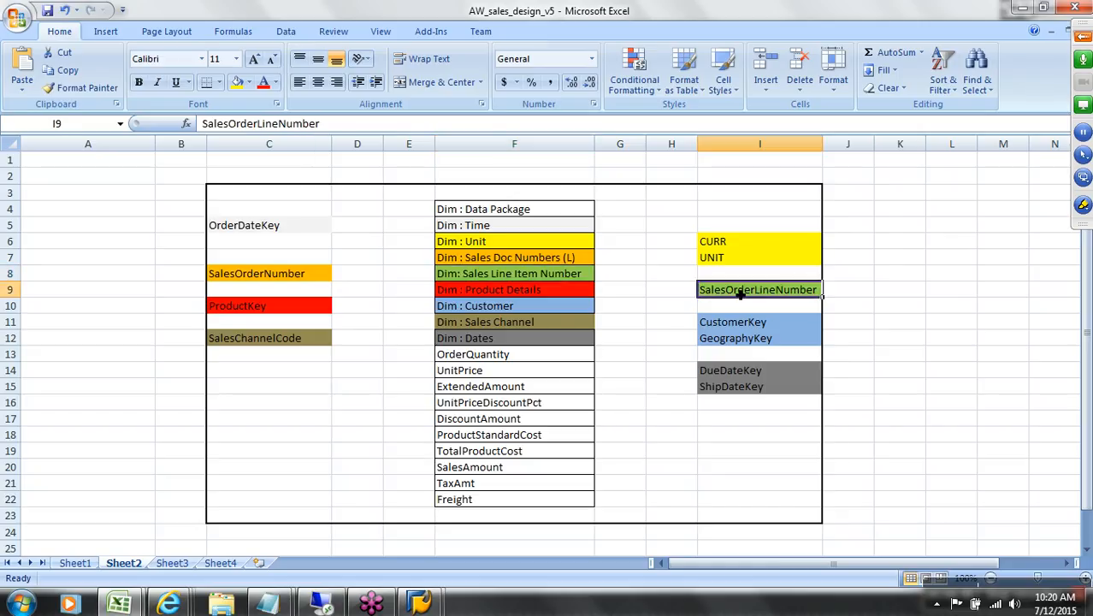
mouse_move(419, 604)
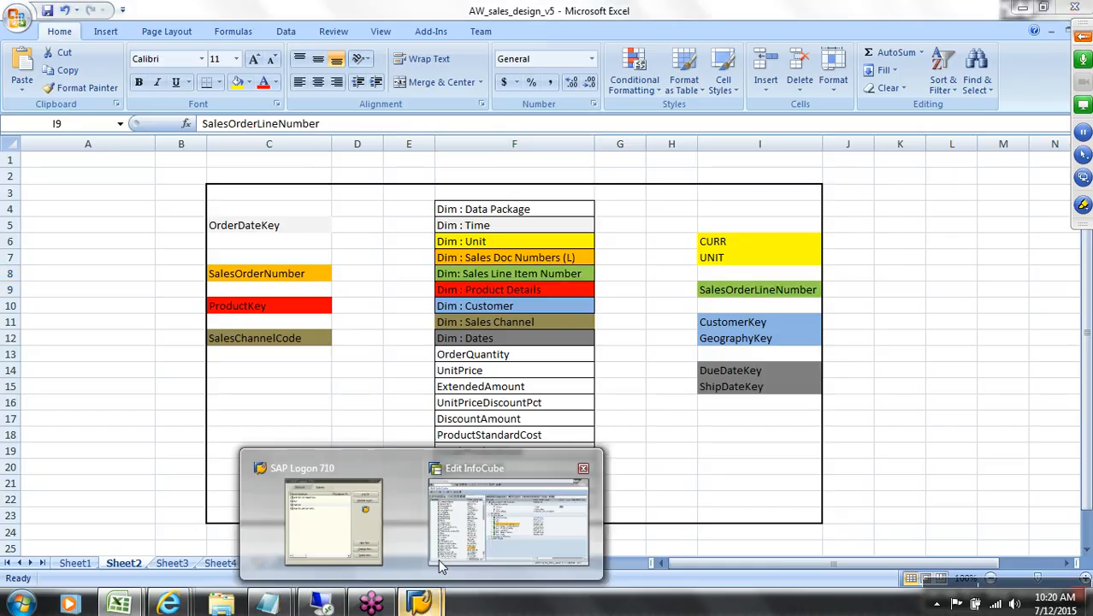
click(438, 523)
drag(299, 473, 498, 325)
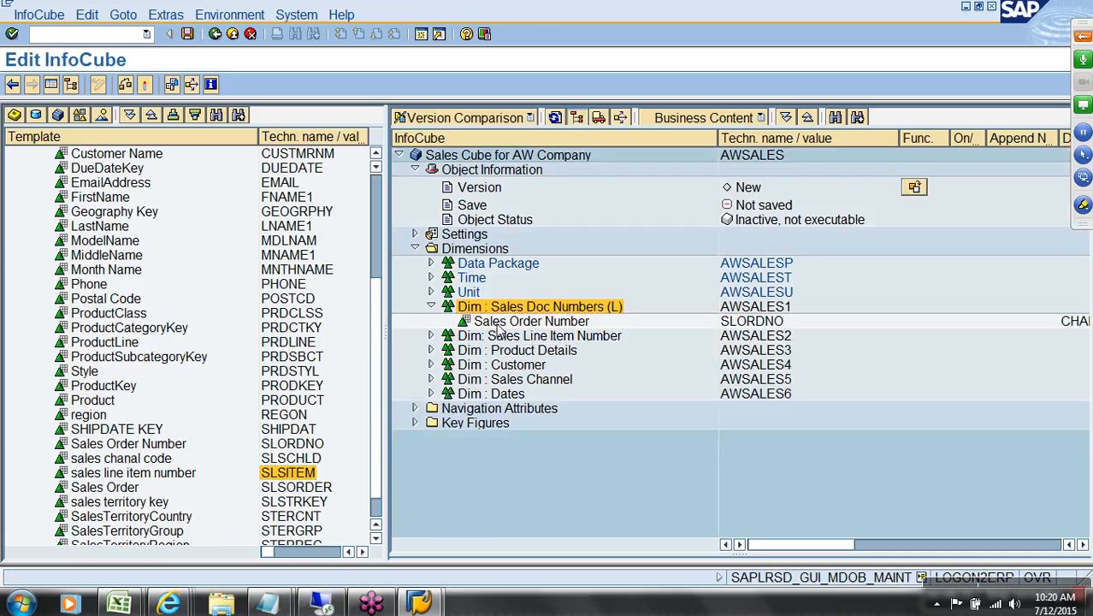
click(432, 336)
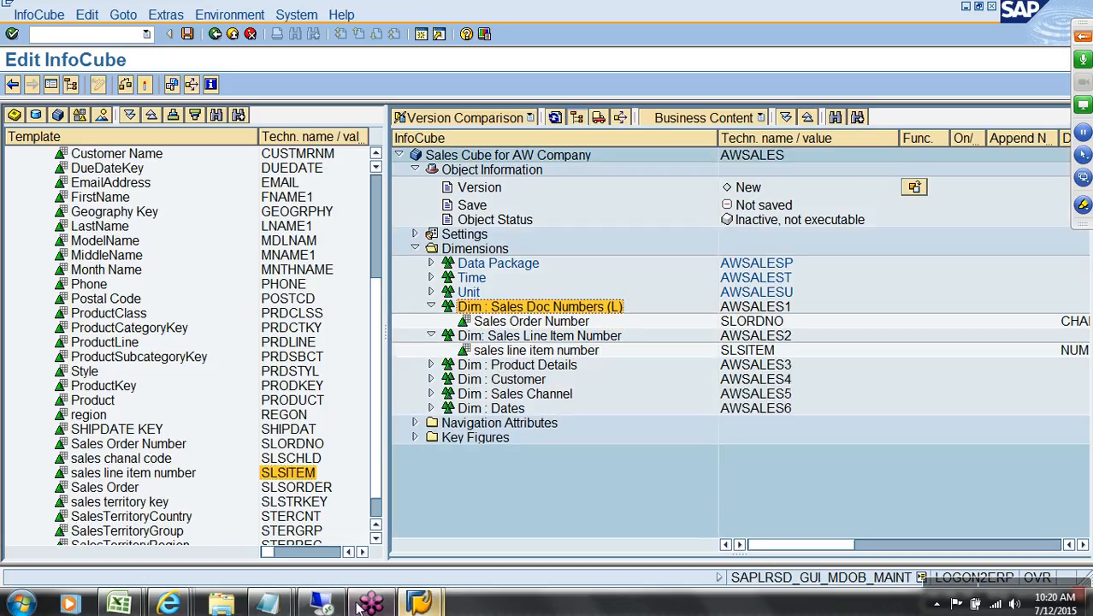
Step: Add ProductKey to the Product Details dimension, as planned in the design sheet
mouse_move(118, 604)
click(125, 518)
click(558, 292)
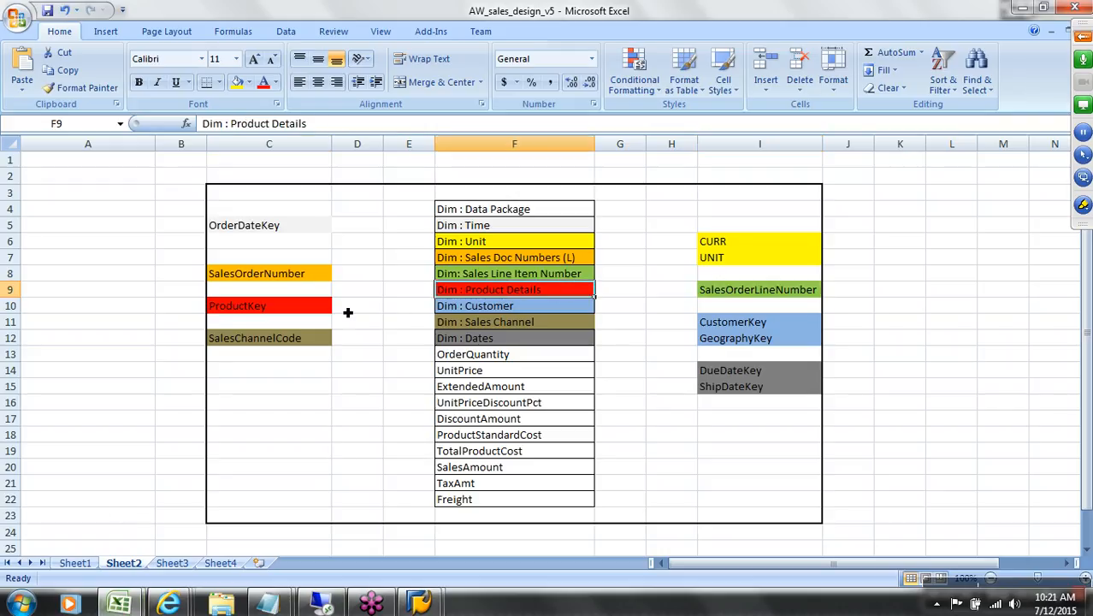
click(308, 309)
mouse_move(419, 604)
click(508, 497)
click(295, 386)
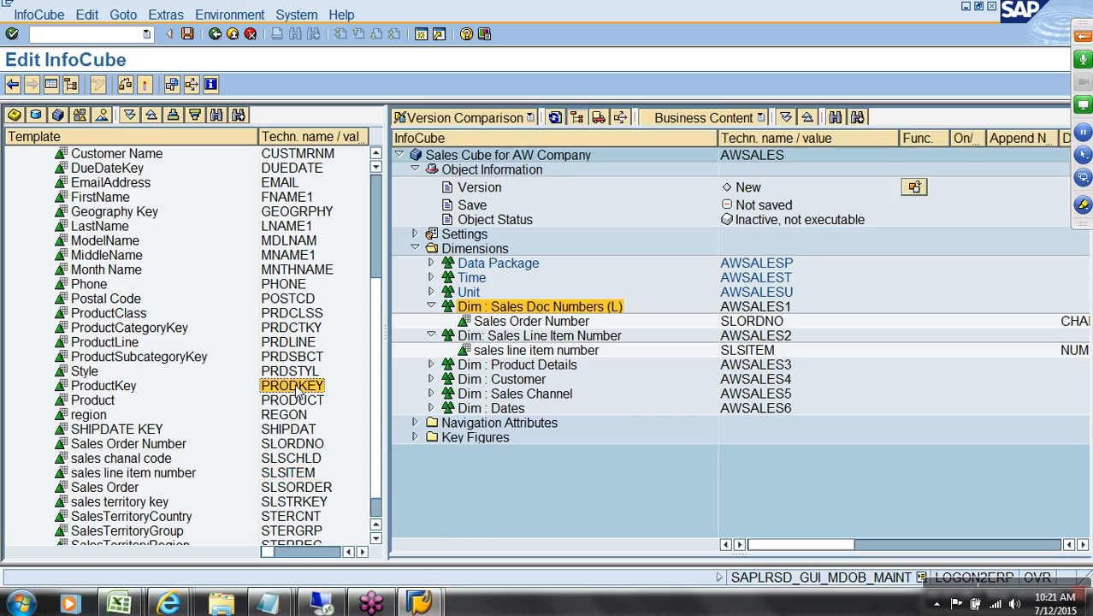
drag(296, 386, 478, 364)
Step: Check the Customer dimension's planned fields in the AW_sales_design_v5 workbook
click(122, 604)
click(145, 531)
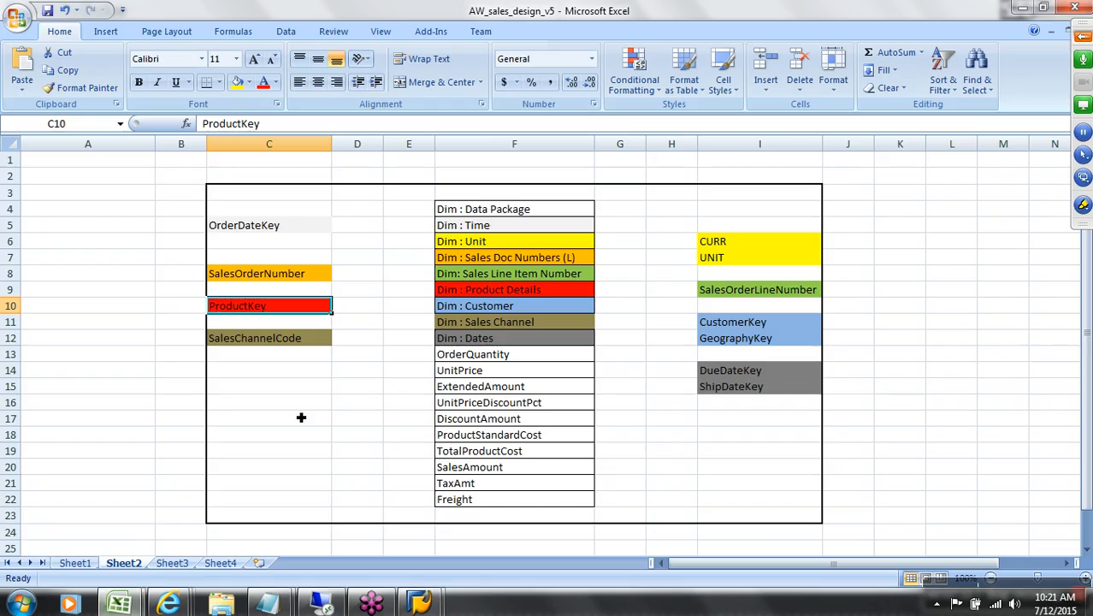
click(489, 310)
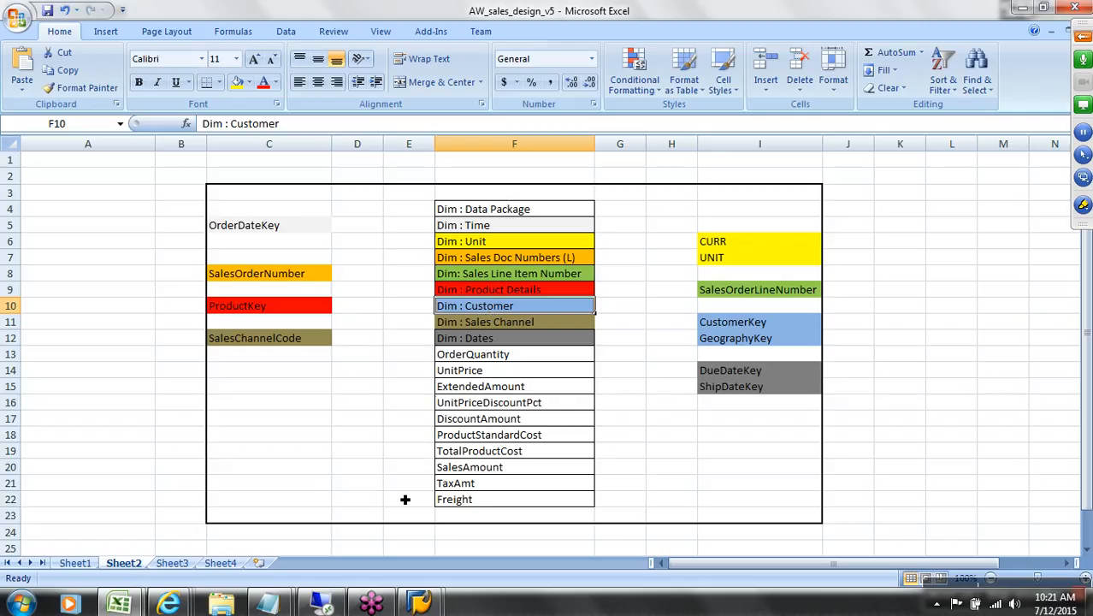
mouse_move(371, 603)
click(504, 492)
Step: Put Geography Key and CustomerKey in the Customer dimension, moving CustomerKey out of Product Details
scroll(373, 214, up, 4)
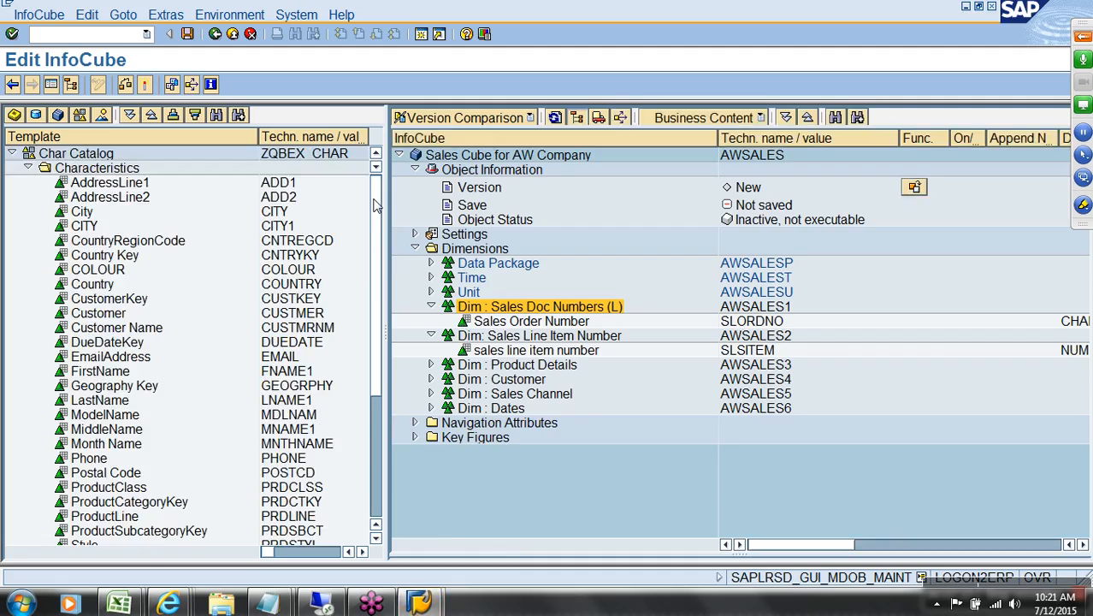
drag(316, 385, 487, 380)
drag(301, 299, 501, 374)
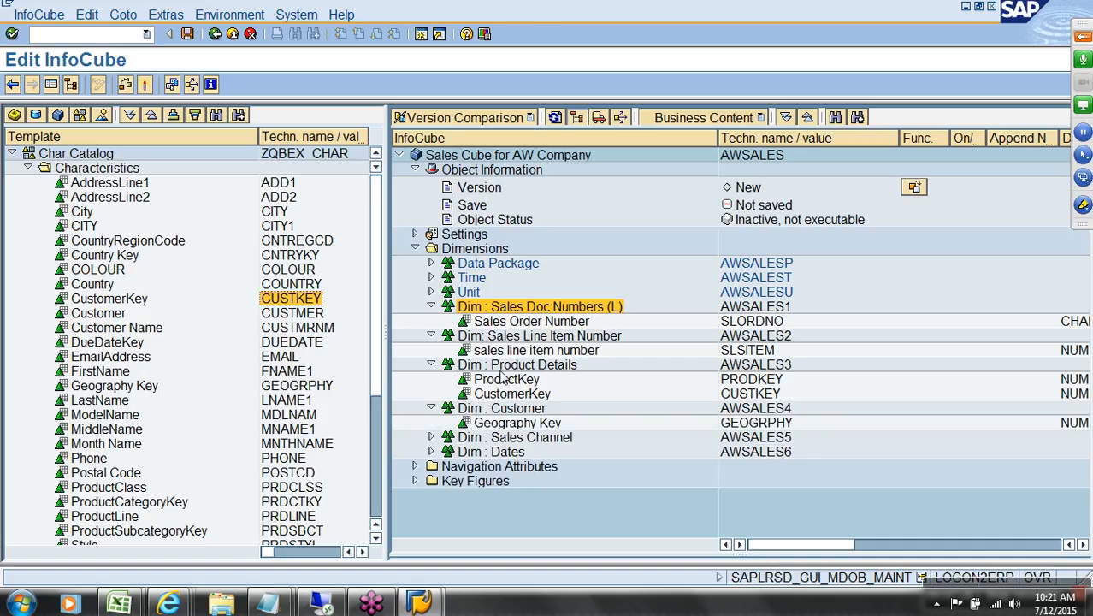
drag(515, 394, 524, 412)
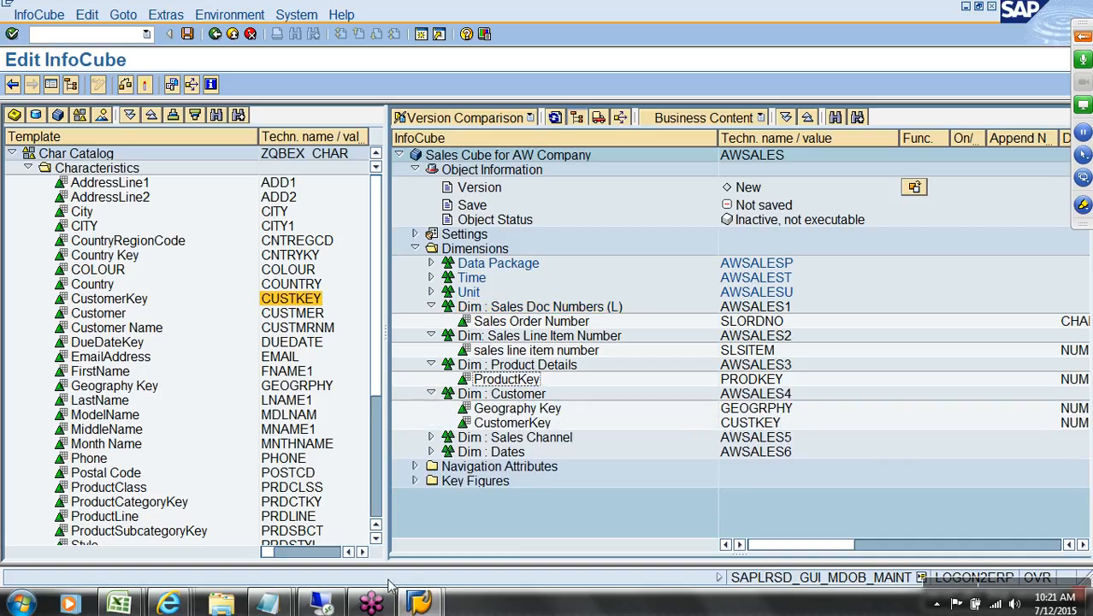
Step: Add sales chanal code to the Sales Channel dimension
click(119, 604)
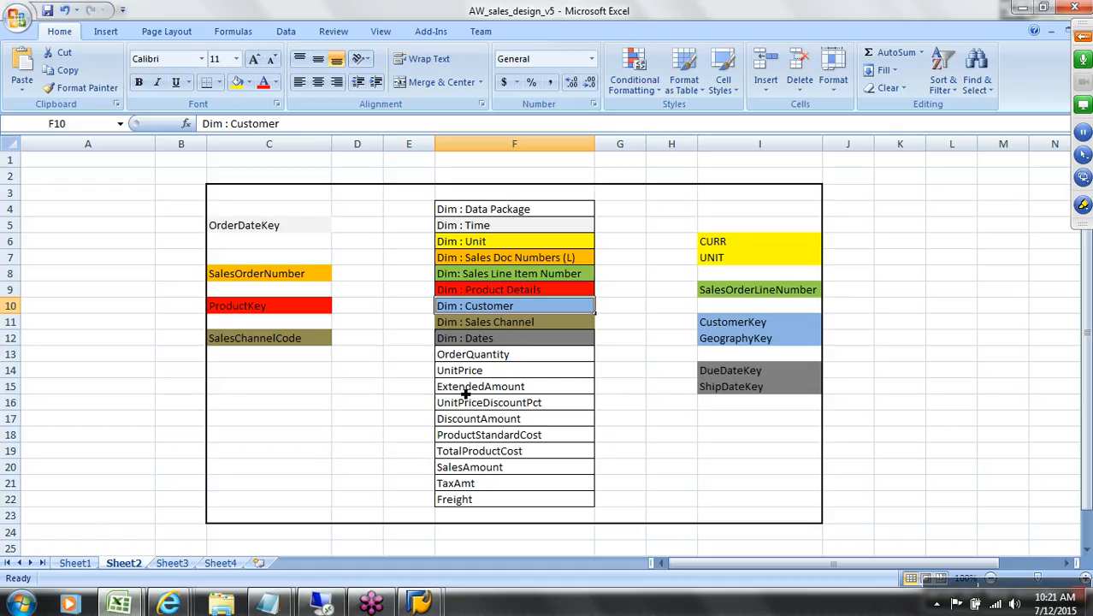
click(510, 325)
mouse_move(420, 603)
click(500, 549)
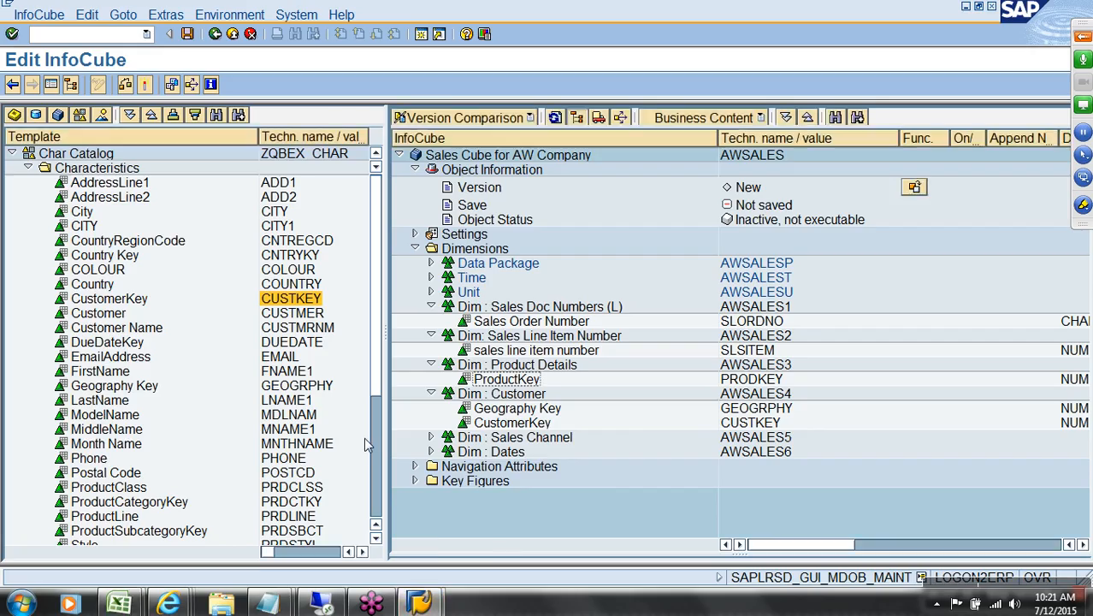
scroll(376, 451, down, 5)
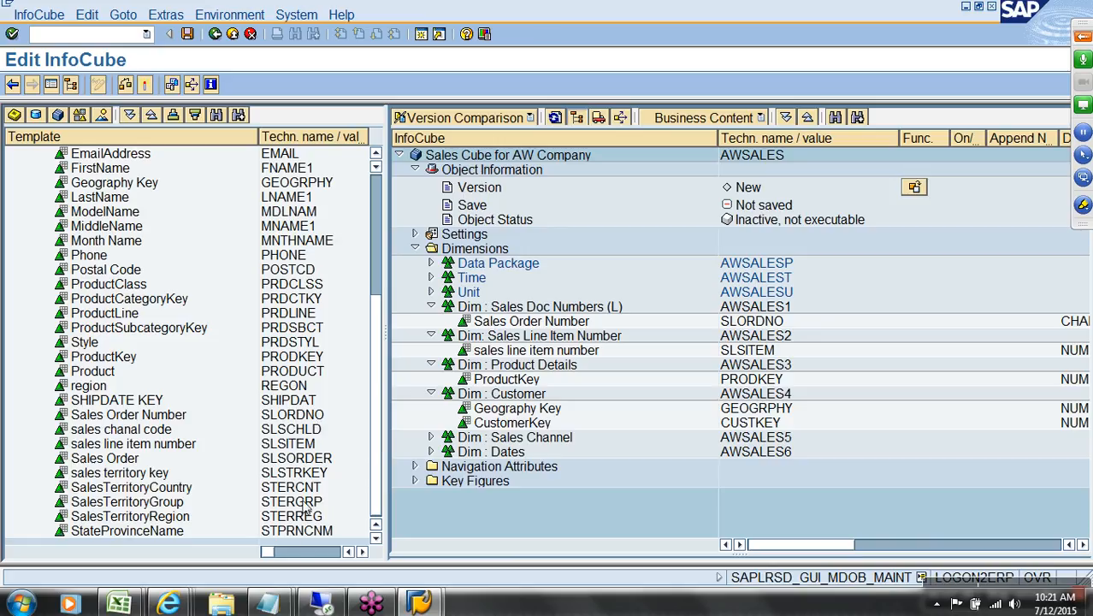
drag(306, 432, 469, 445)
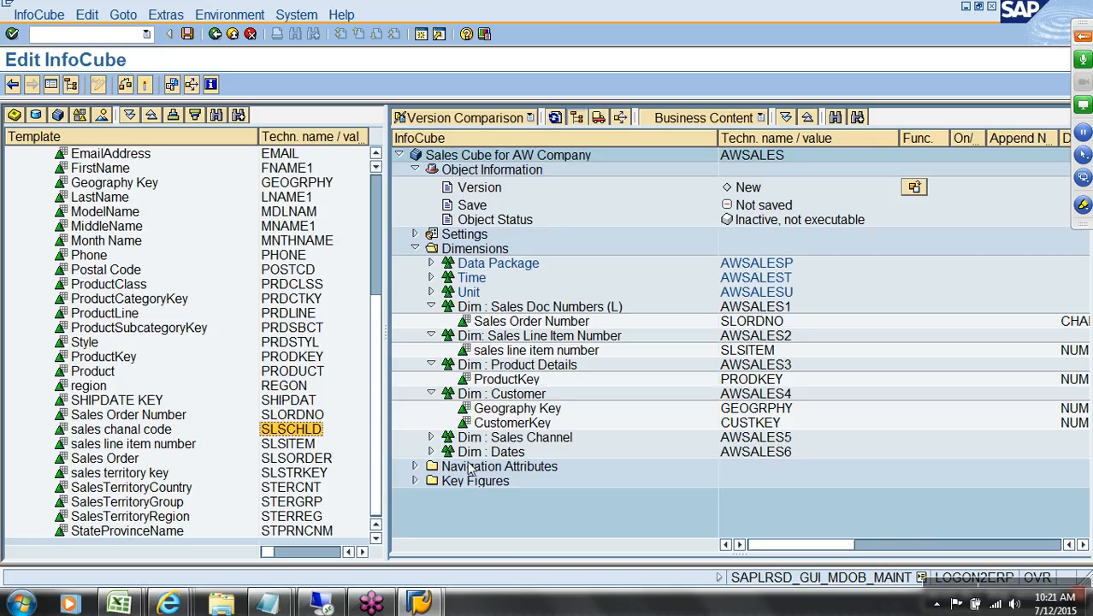
Step: Cross-check the design workbook, then rearrange an item in the InfoCube tree
click(419, 603)
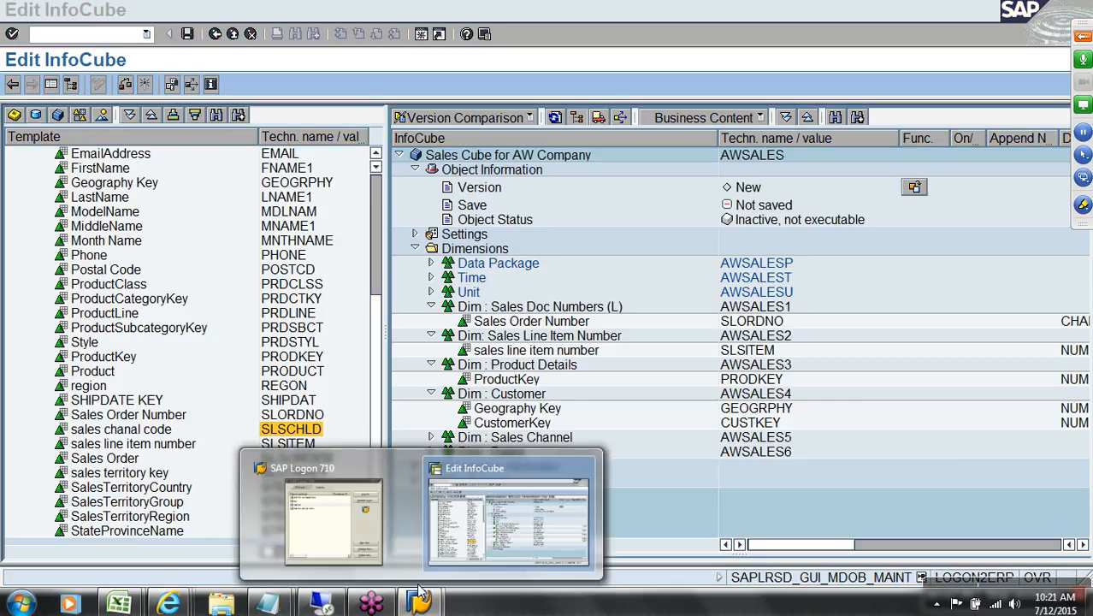
click(122, 603)
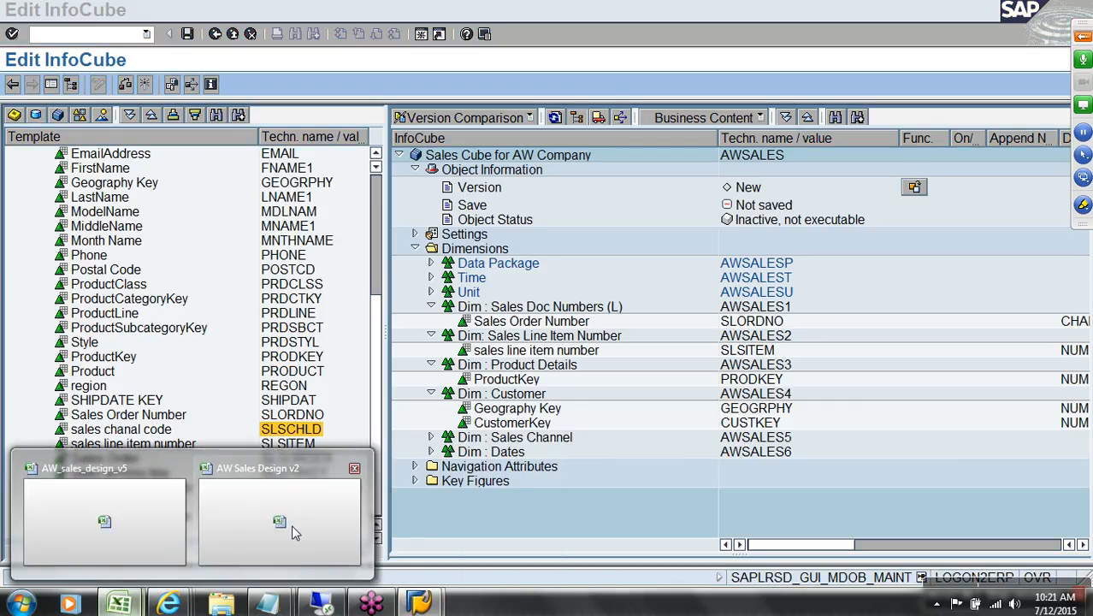
click(135, 524)
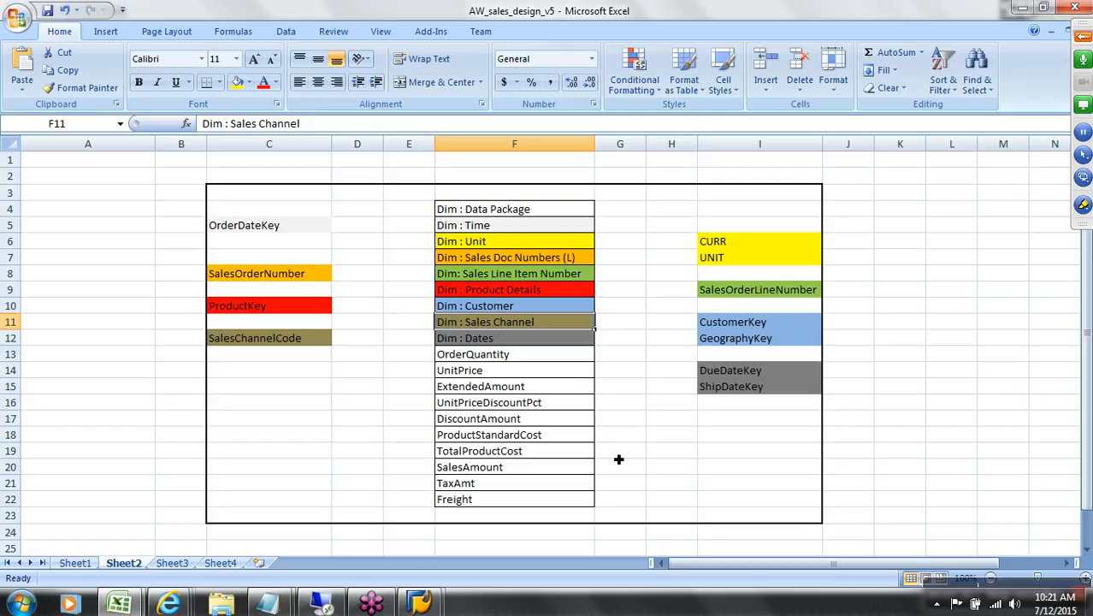
click(419, 603)
click(479, 550)
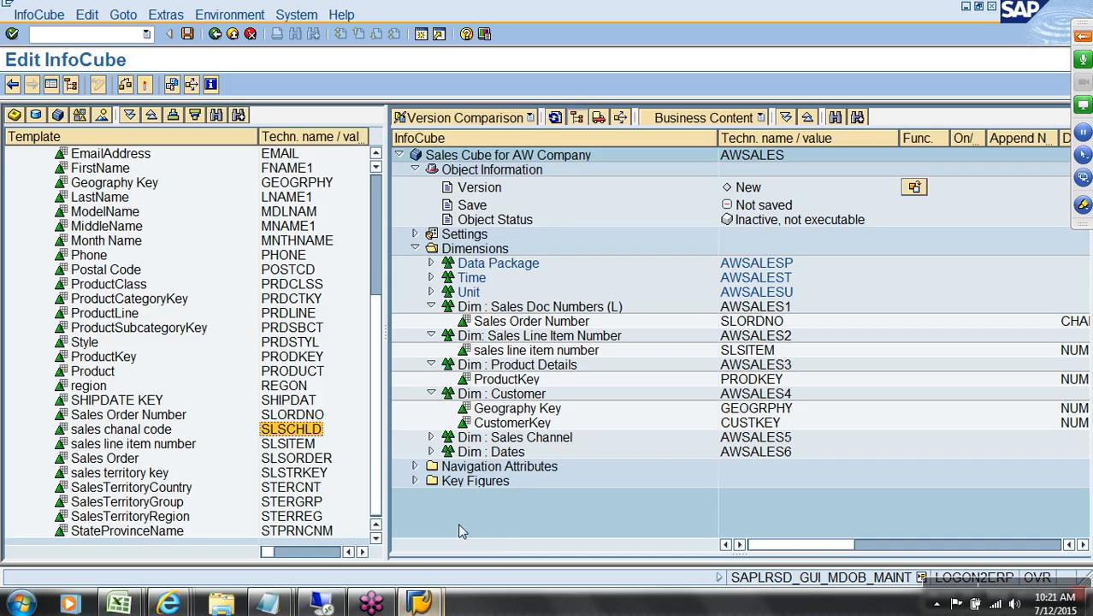
scroll(381, 325, up, 1)
scroll(382, 290, up, 1)
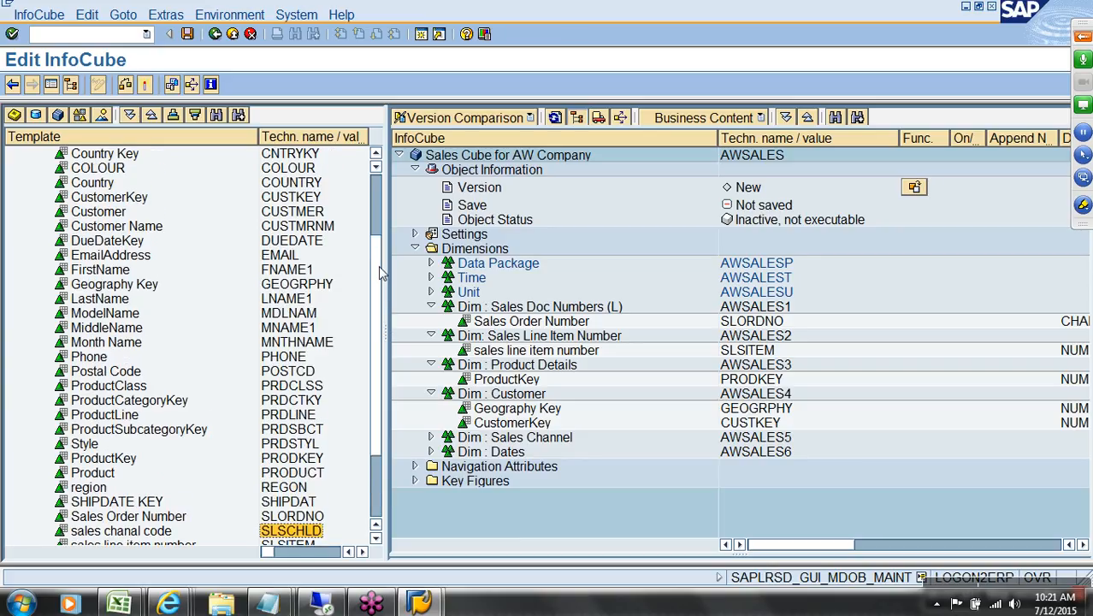
drag(373, 278, 386, 334)
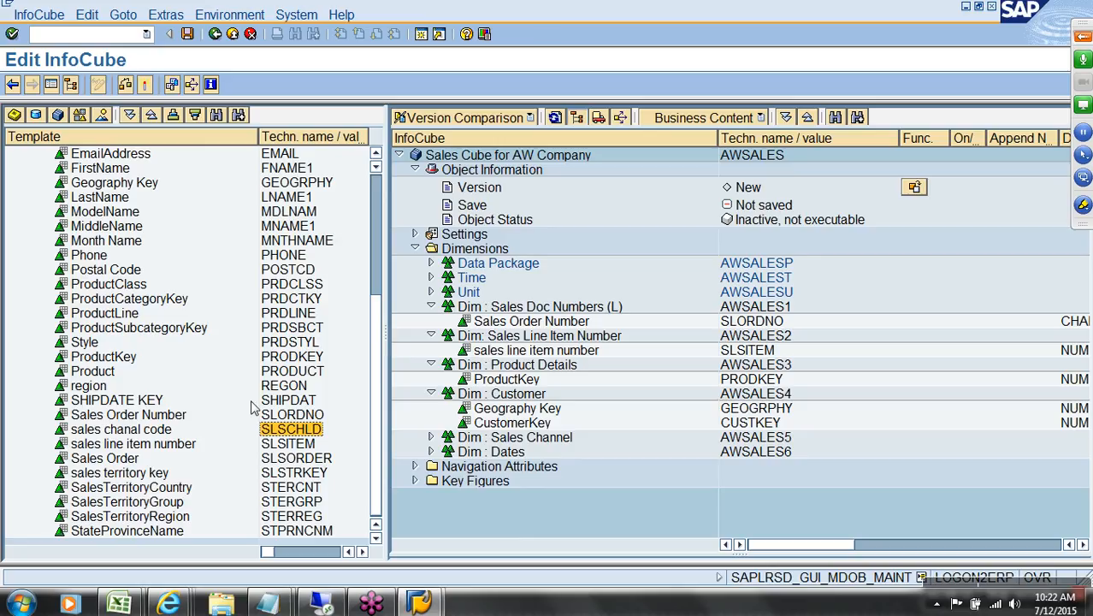
Step: Add SHIPDATE KEY and DueDateKey to the Dates dimension
click(291, 406)
drag(293, 403, 485, 451)
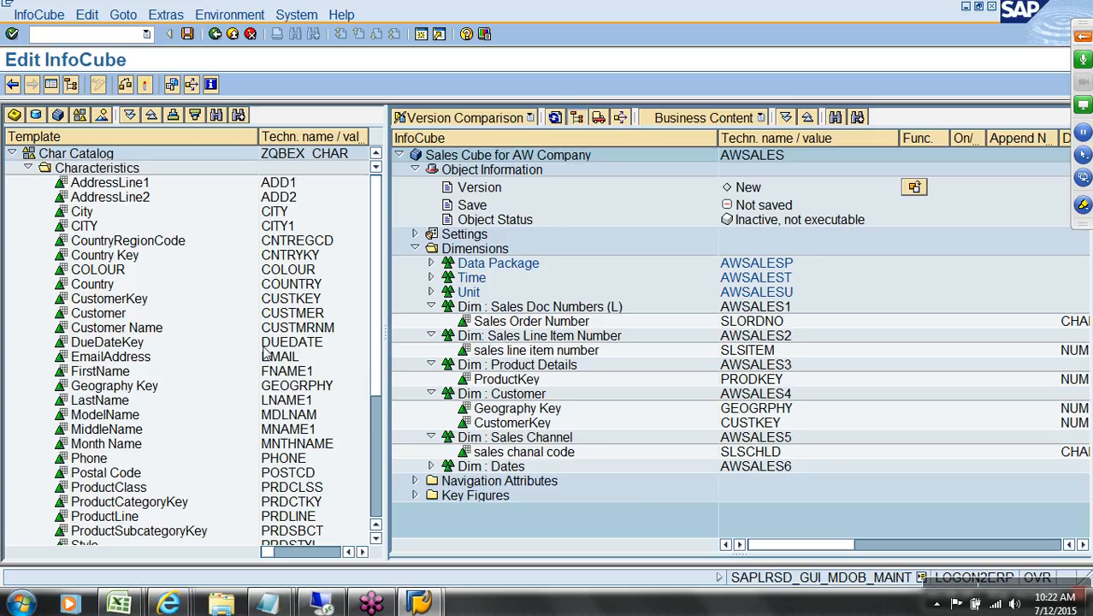
click(296, 343)
drag(296, 346, 512, 476)
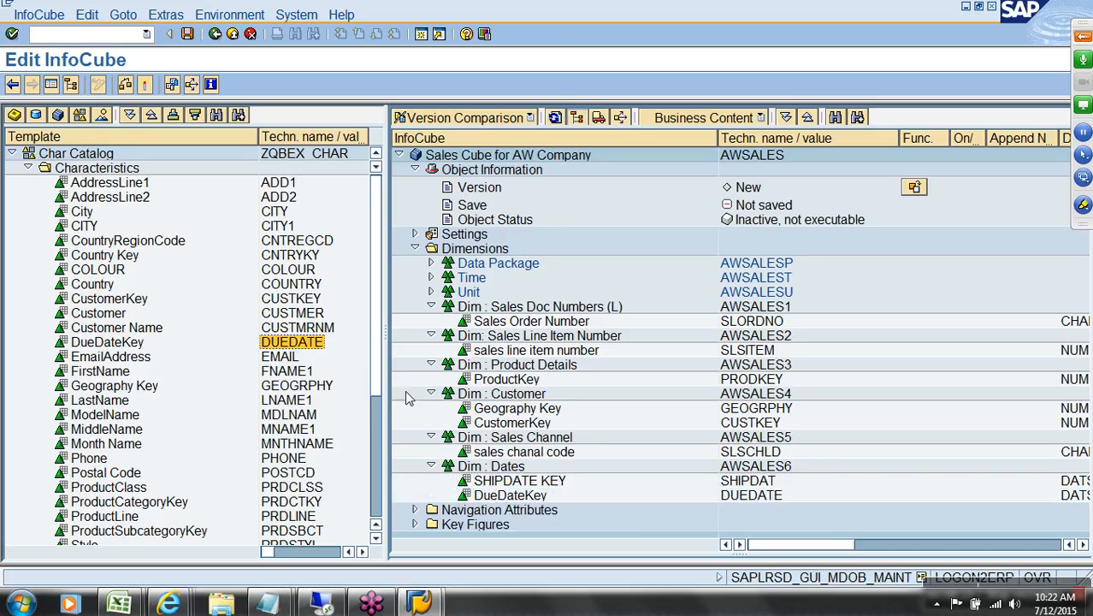
Step: Collapse all six dimensions and the Dimensions folder, leaving Key Figures selected
click(431, 308)
click(431, 321)
click(431, 335)
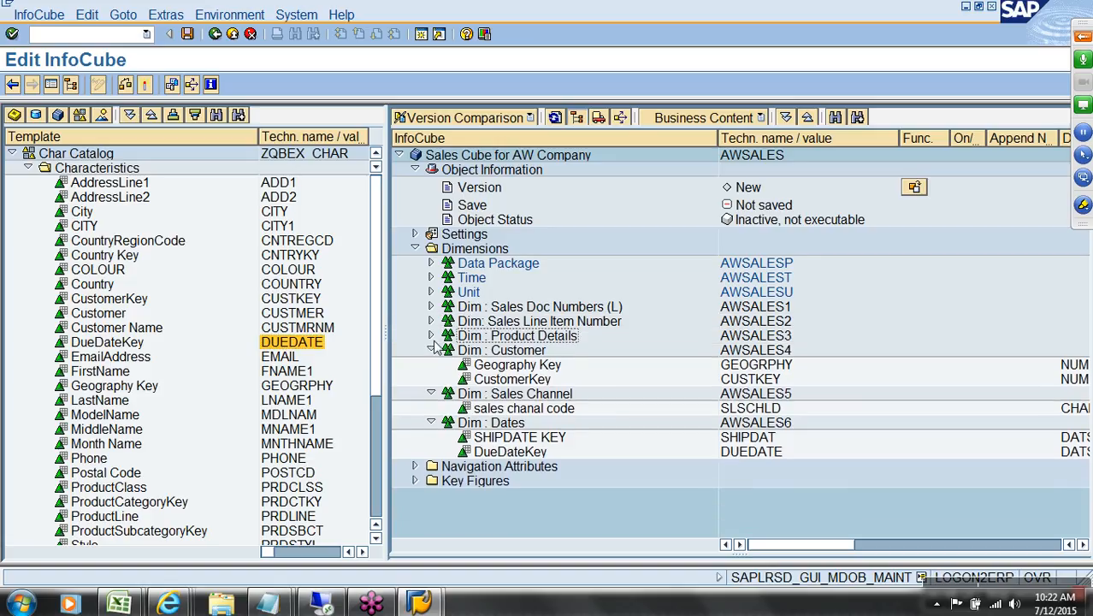
click(431, 350)
click(432, 364)
click(431, 379)
click(415, 248)
click(469, 279)
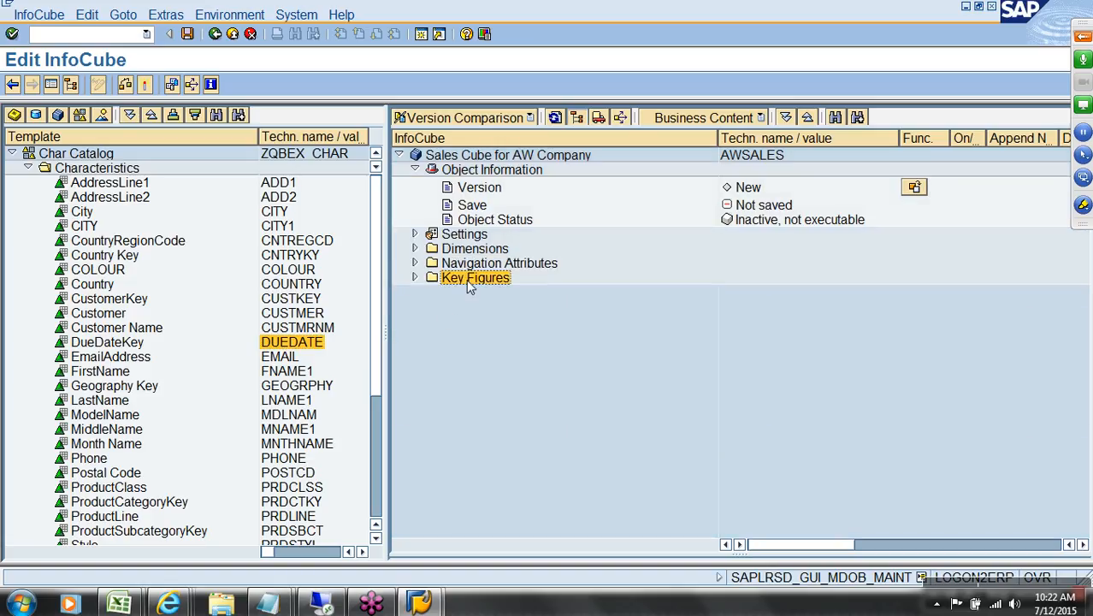
Step: Load the kEYFIGURE catalog as the template and expand its Key Figures
click(81, 117)
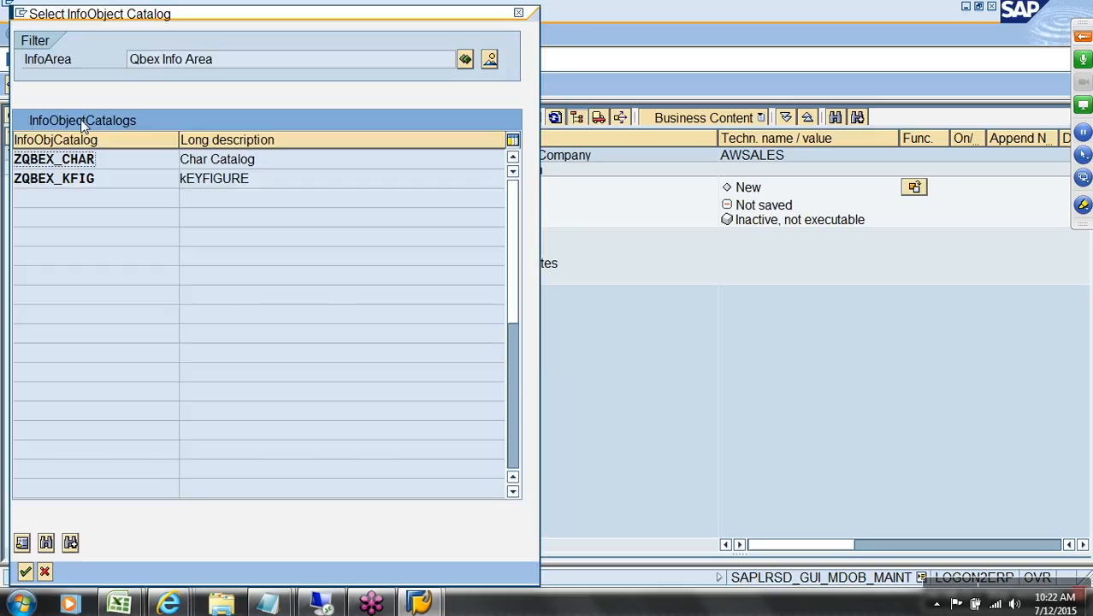
double_click(84, 180)
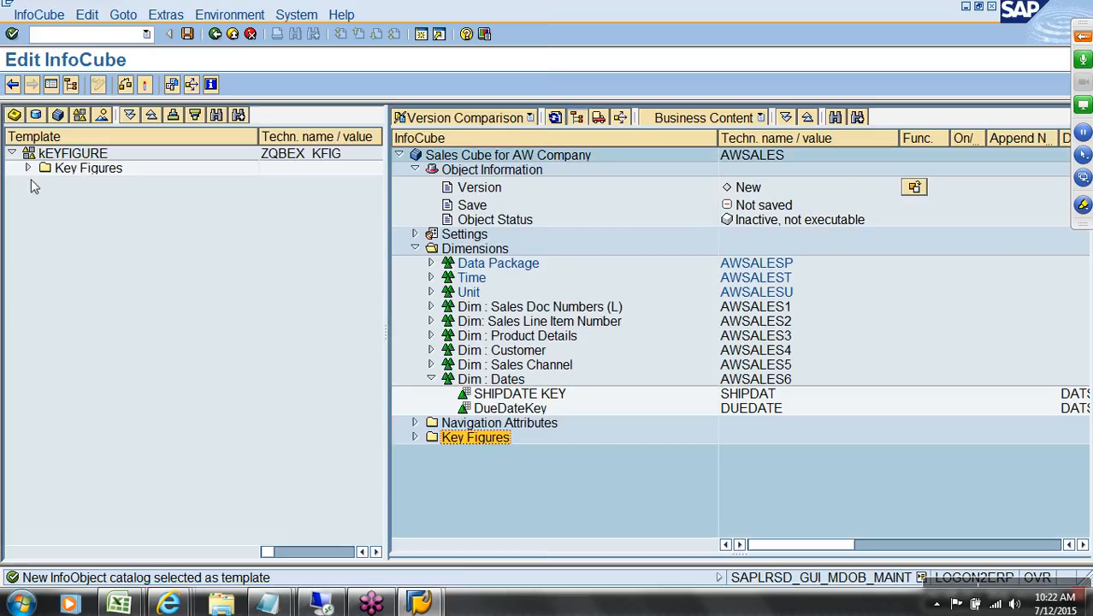
click(28, 169)
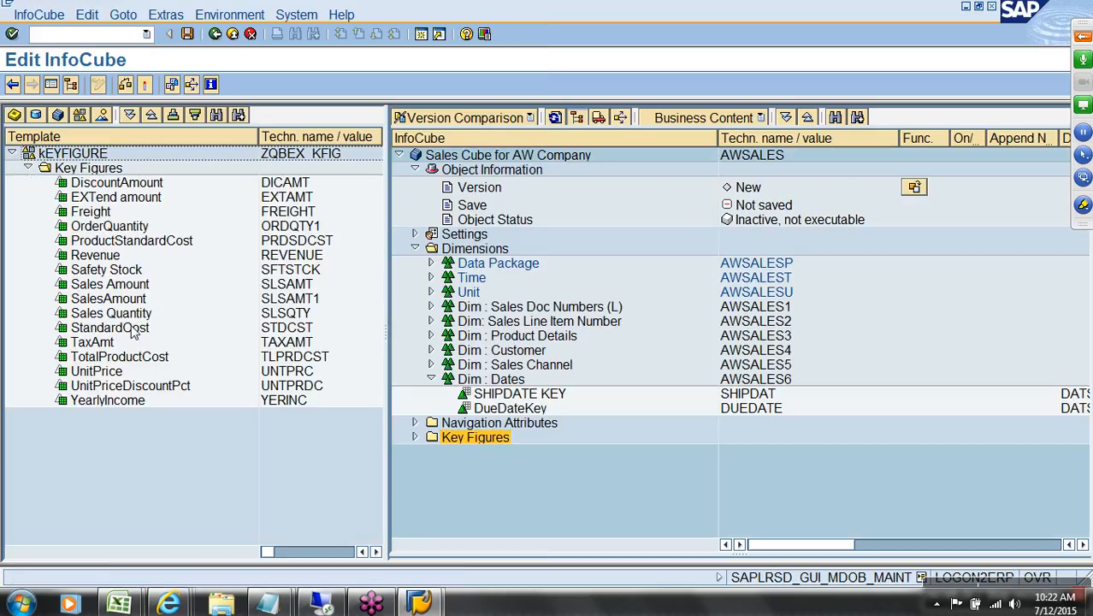
Step: Add OrderQuantity to the cube's Key Figures
key(alt+Tab)
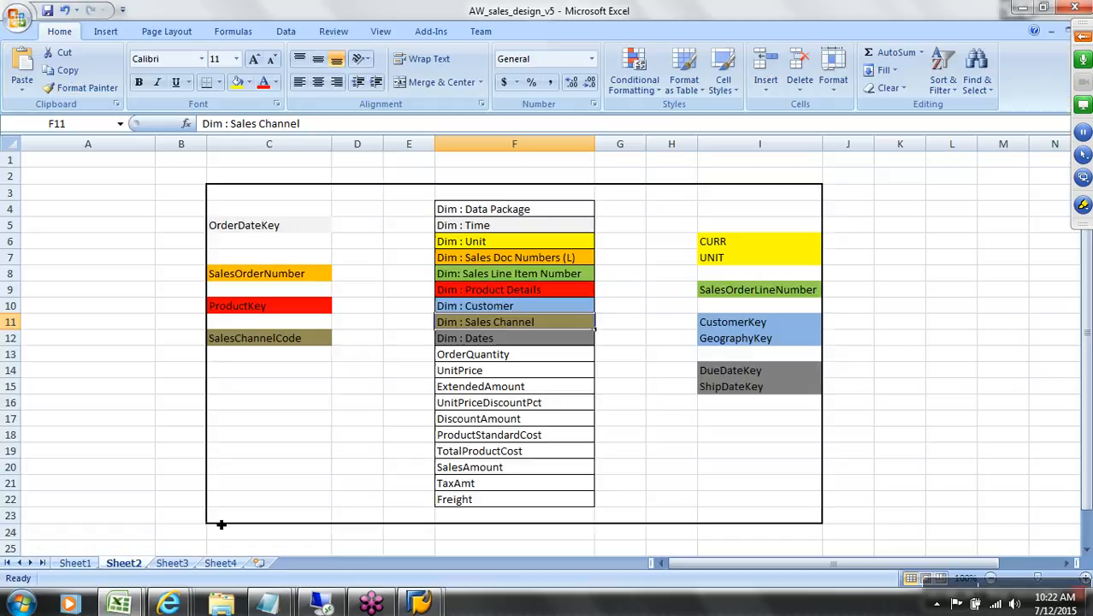
key(Down)
key(Down)
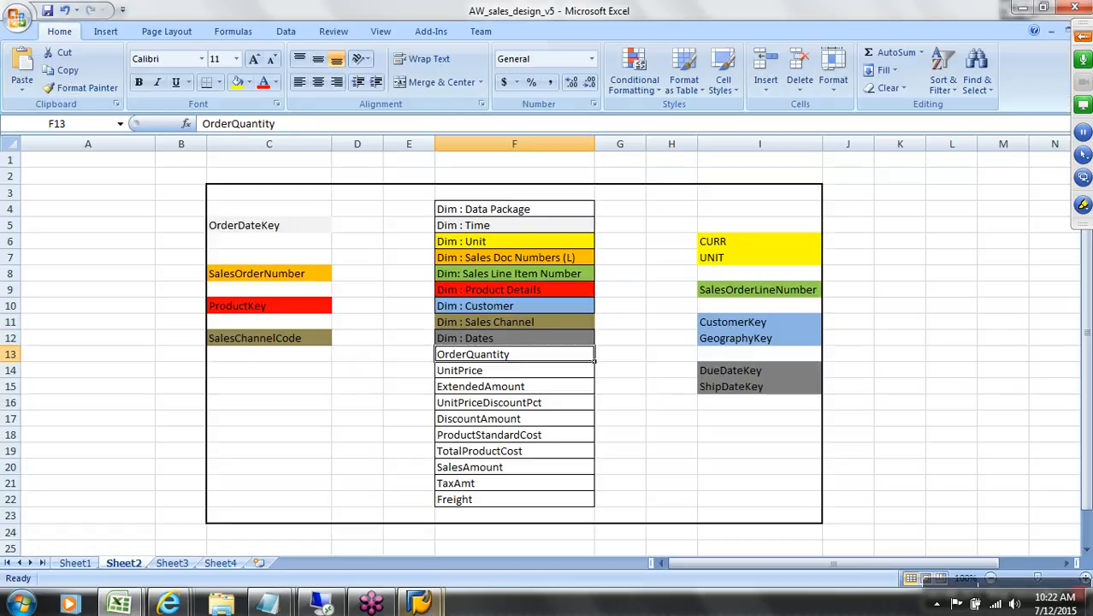
mouse_move(419, 603)
click(467, 542)
click(128, 227)
drag(214, 252, 491, 437)
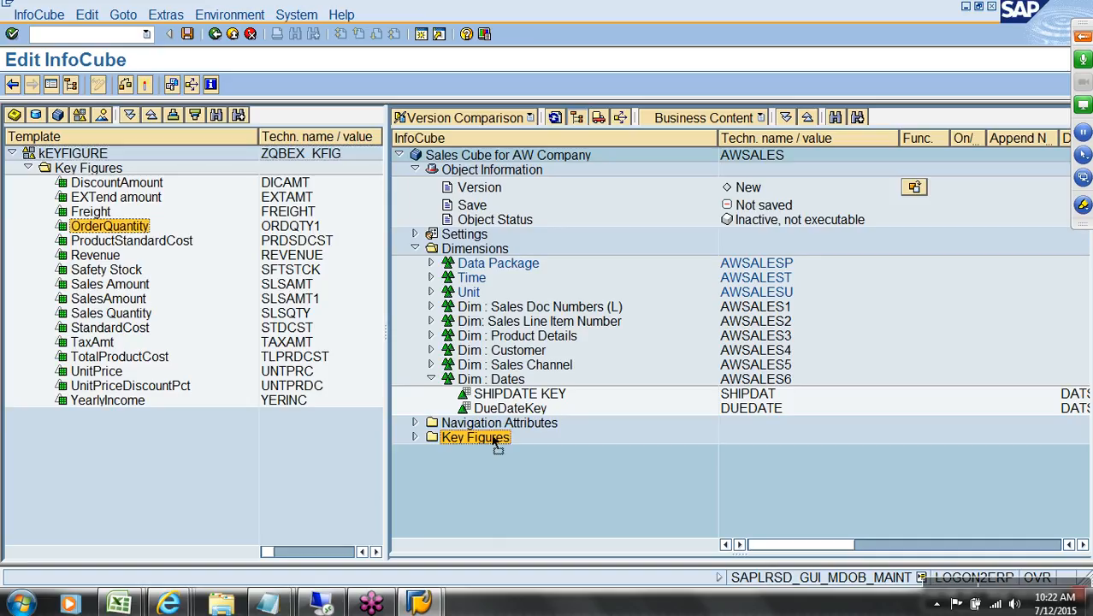
click(416, 438)
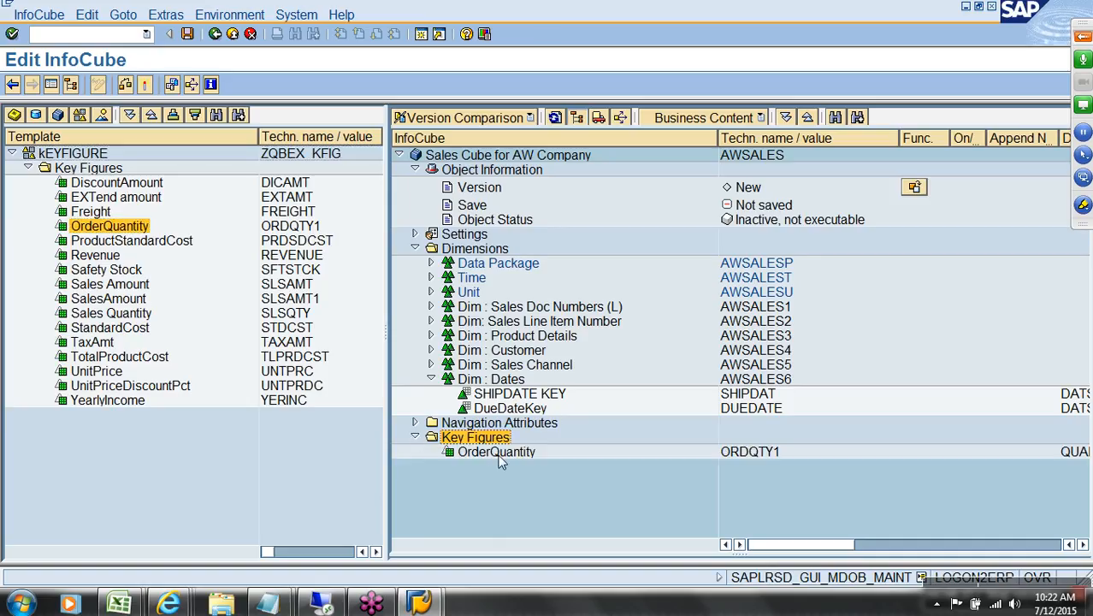
Step: Confirm OrderQuantity's 0UNIT unit and expand the Unit dimension
click(910, 546)
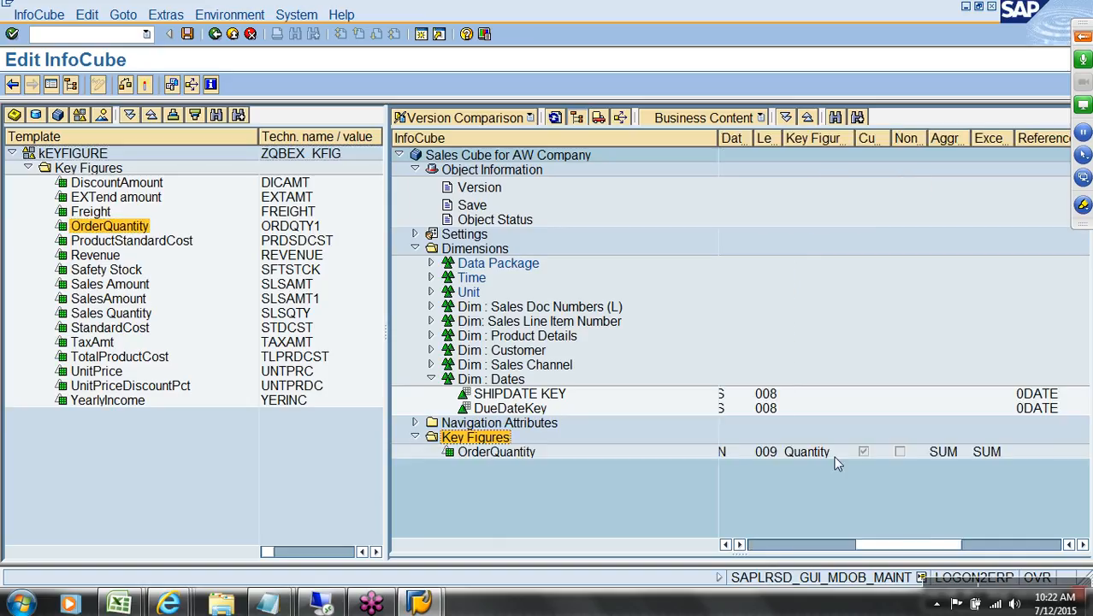
drag(909, 548, 1026, 552)
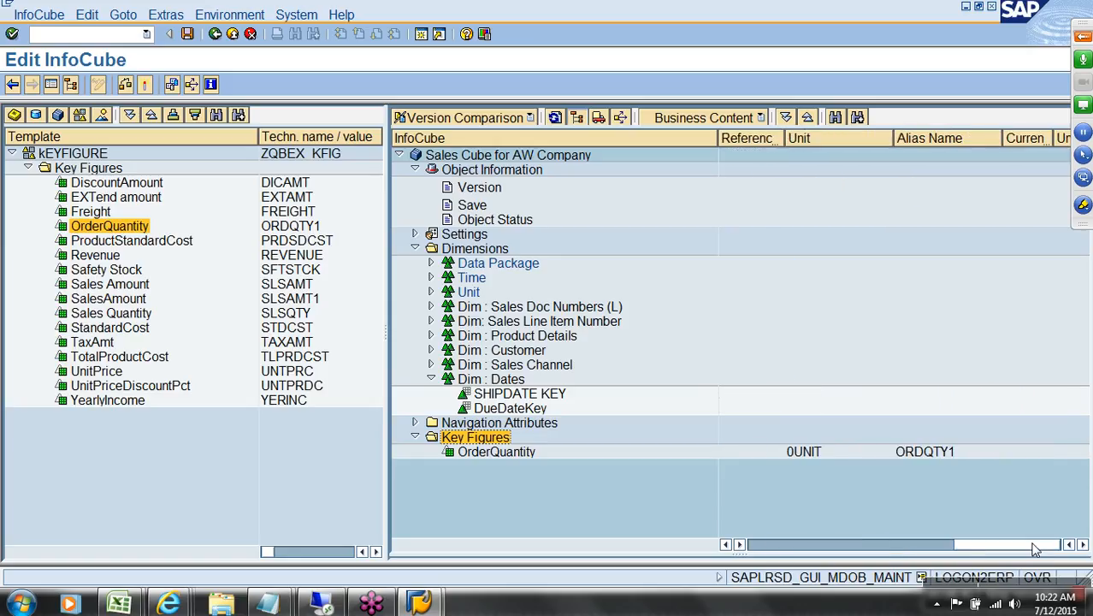
click(812, 453)
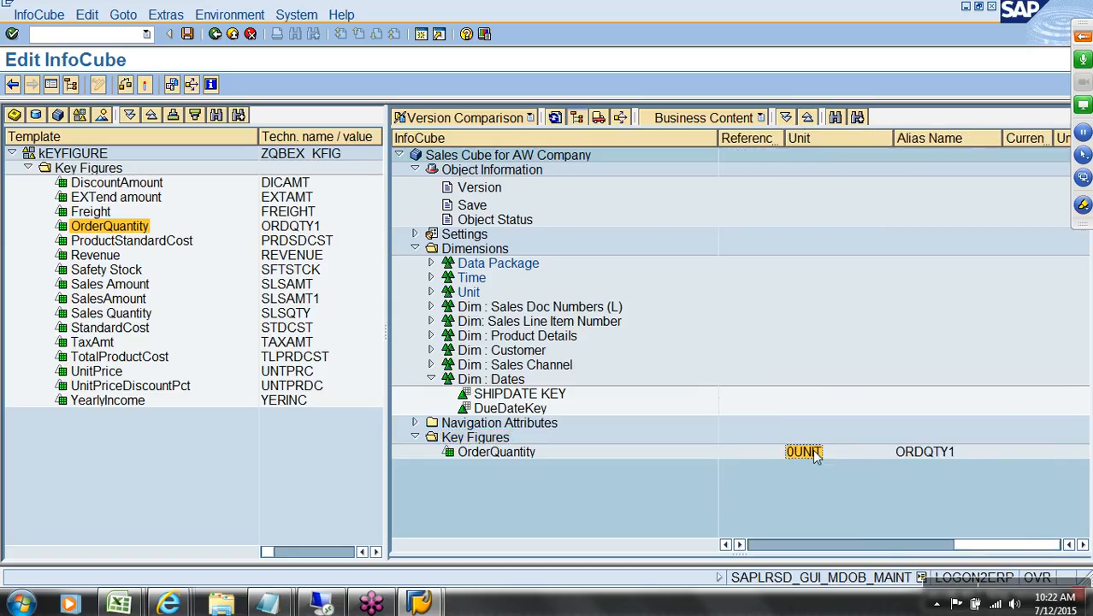
click(432, 292)
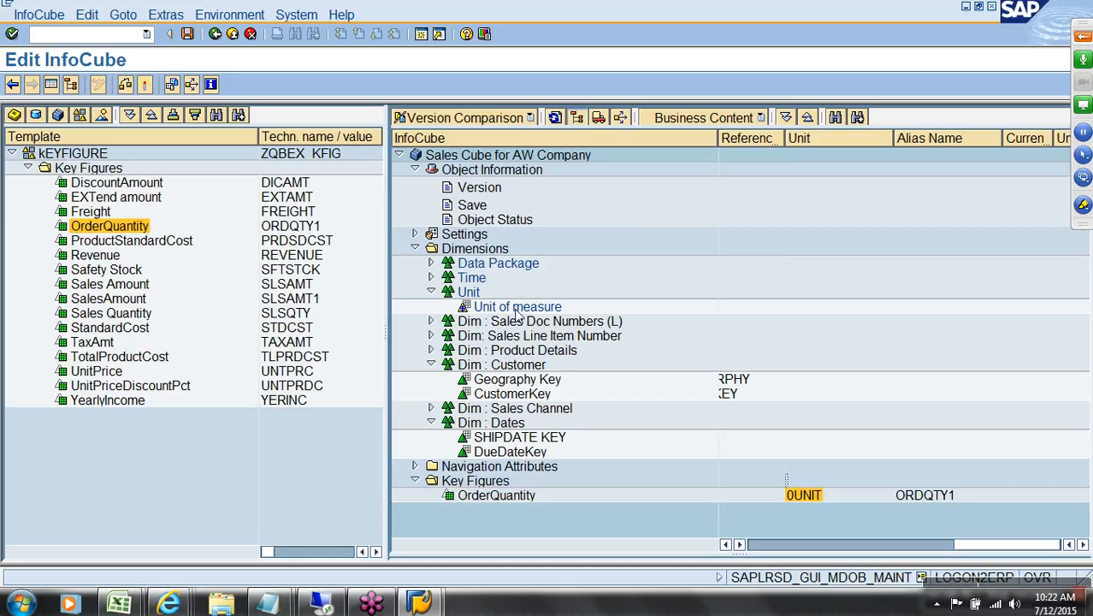
click(770, 545)
click(769, 546)
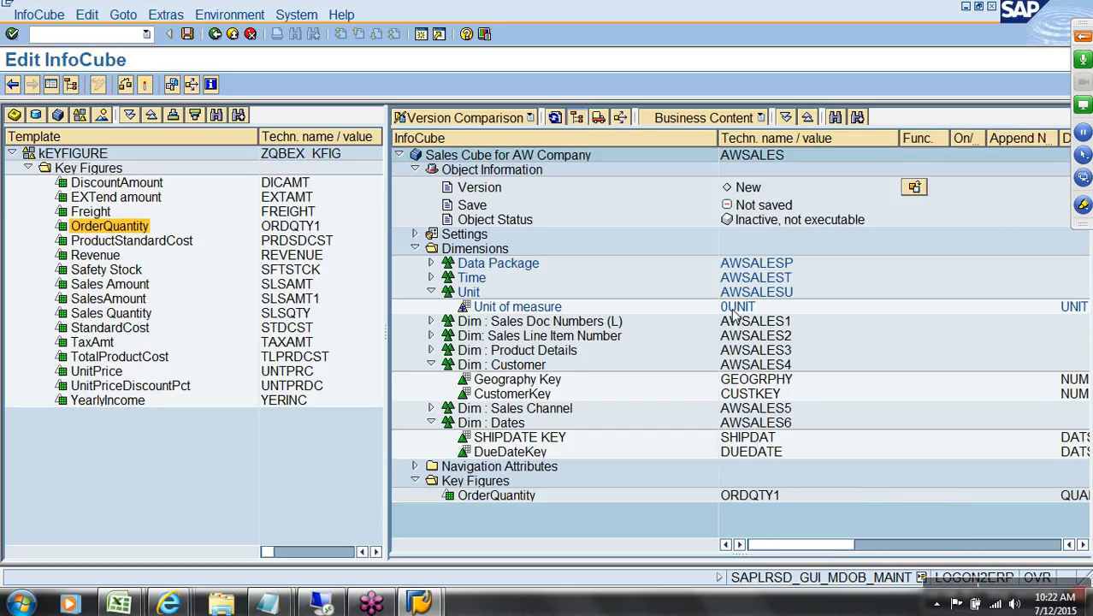
Step: Add UnitPrice and EXTend amount to the cube's Key Figures
key(alt+Tab)
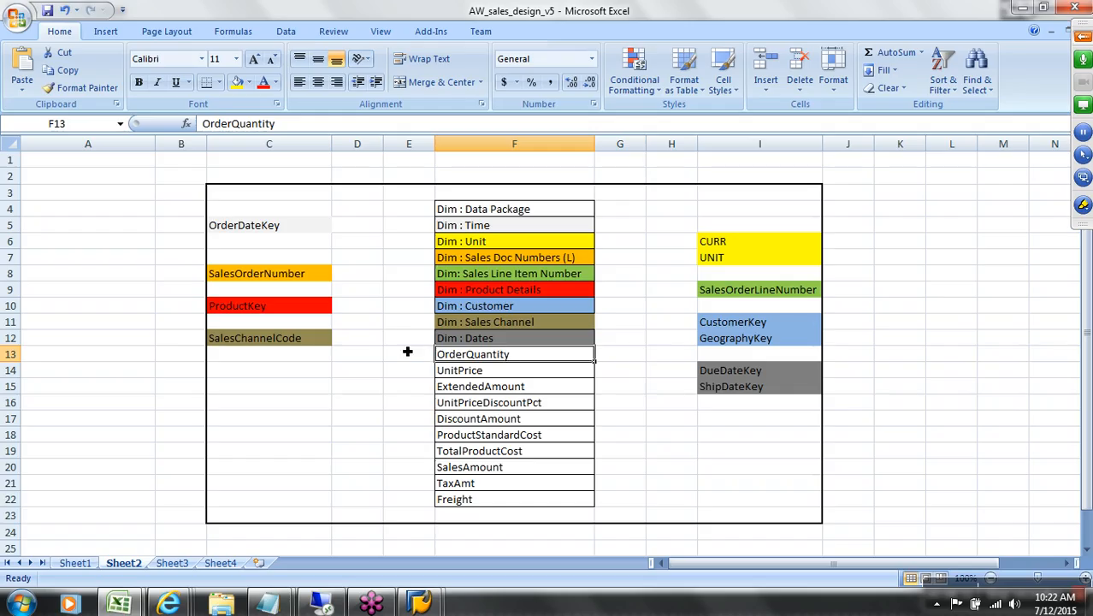
click(490, 377)
key(alt+Tab)
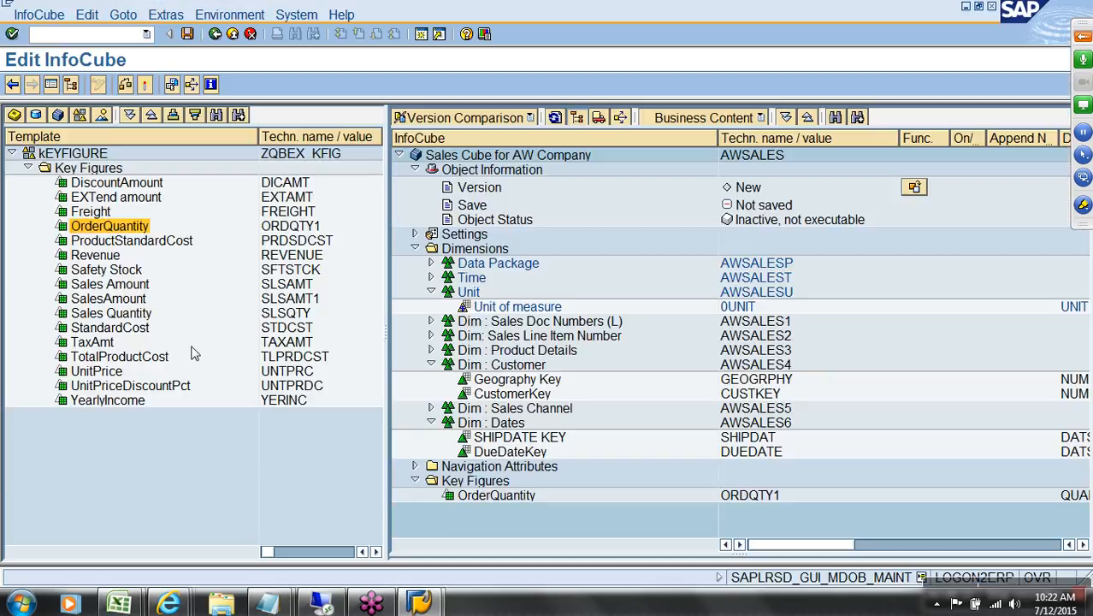
drag(284, 373, 495, 481)
key(alt+Tab)
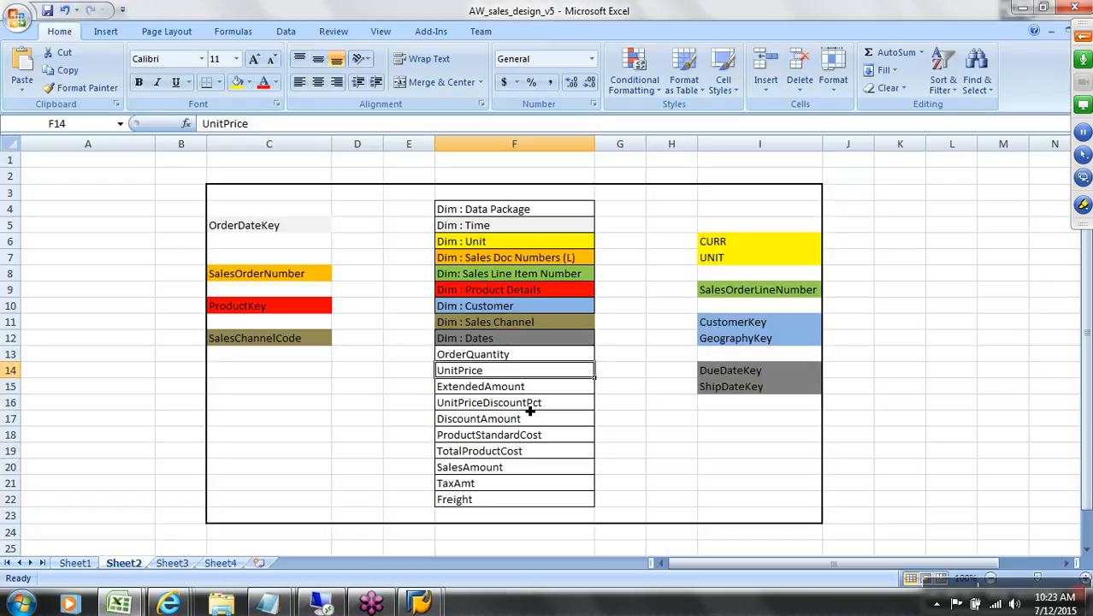
key(alt+Tab)
drag(151, 198, 486, 503)
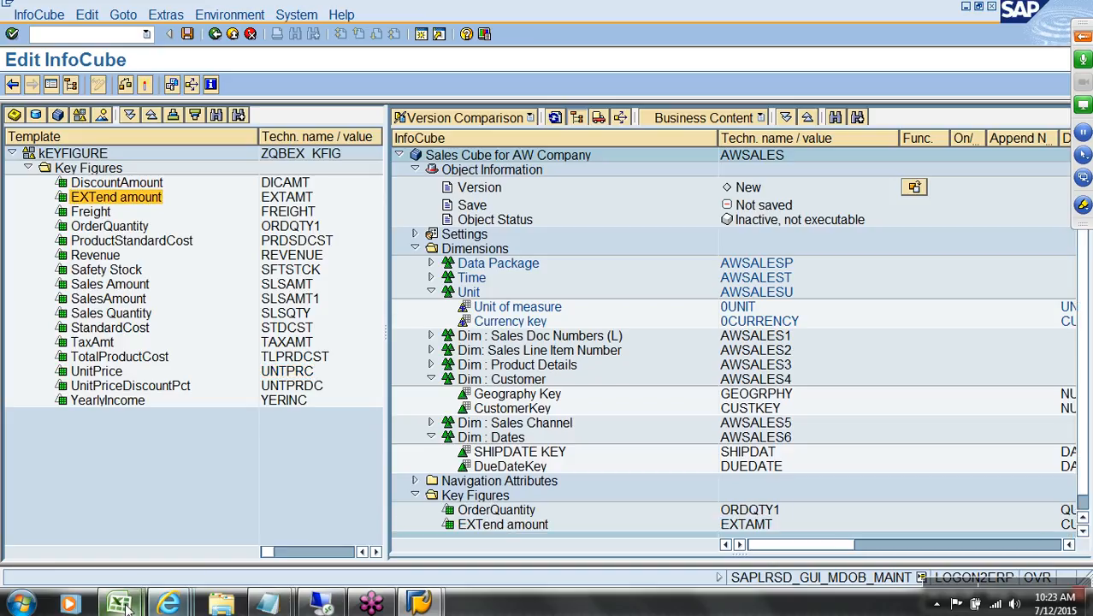
Step: Add UnitPriceDiscountPct and DiscountAmount to the cube's Key Figures
mouse_move(126, 606)
click(265, 496)
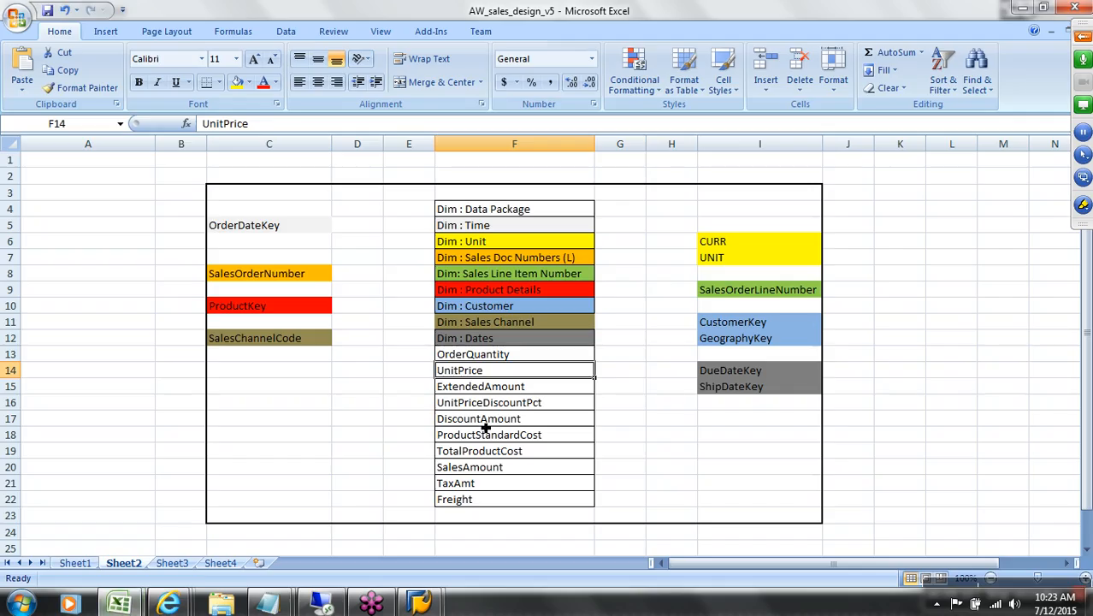
click(510, 408)
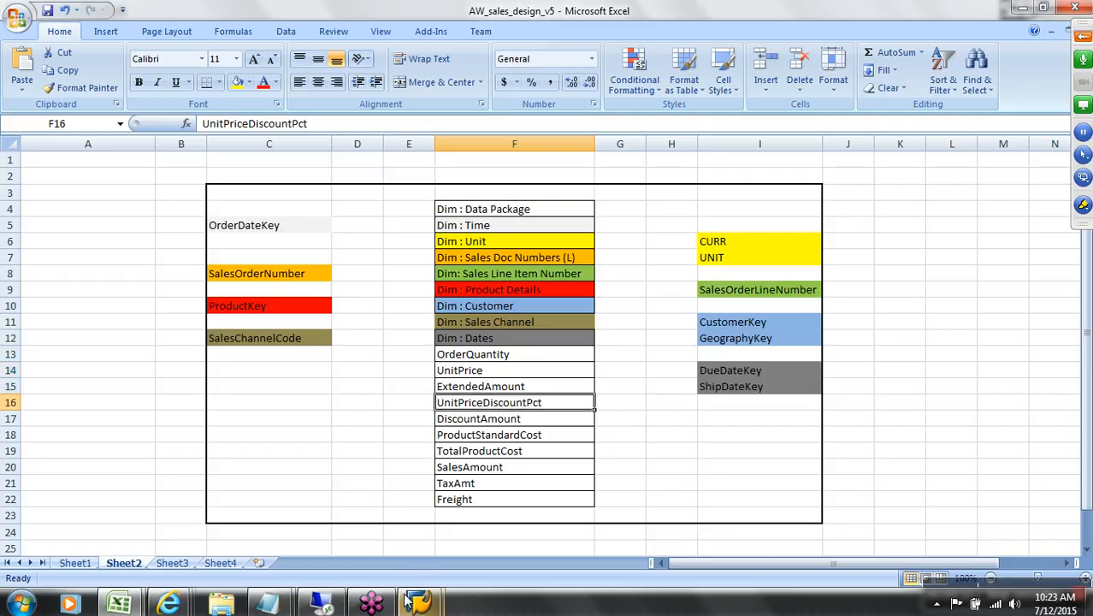
mouse_move(419, 601)
click(465, 545)
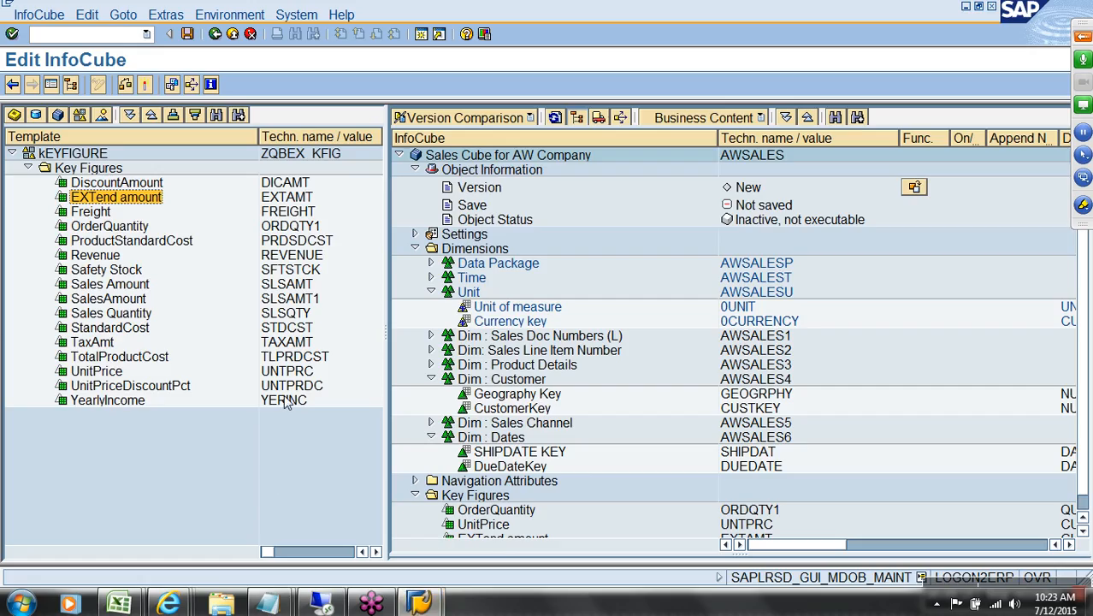
drag(292, 386, 490, 497)
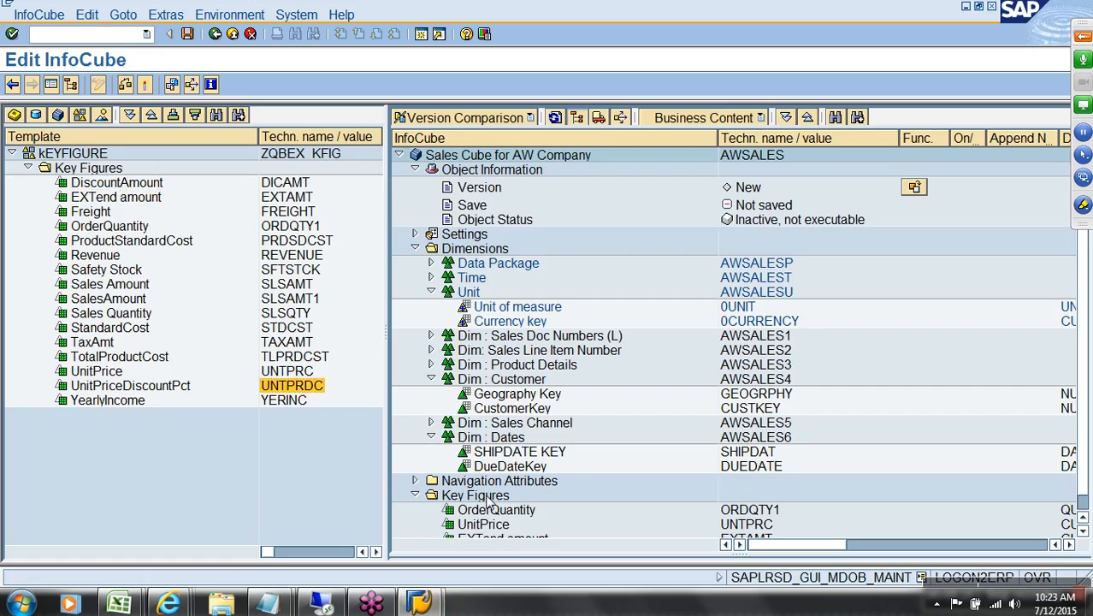
mouse_move(119, 603)
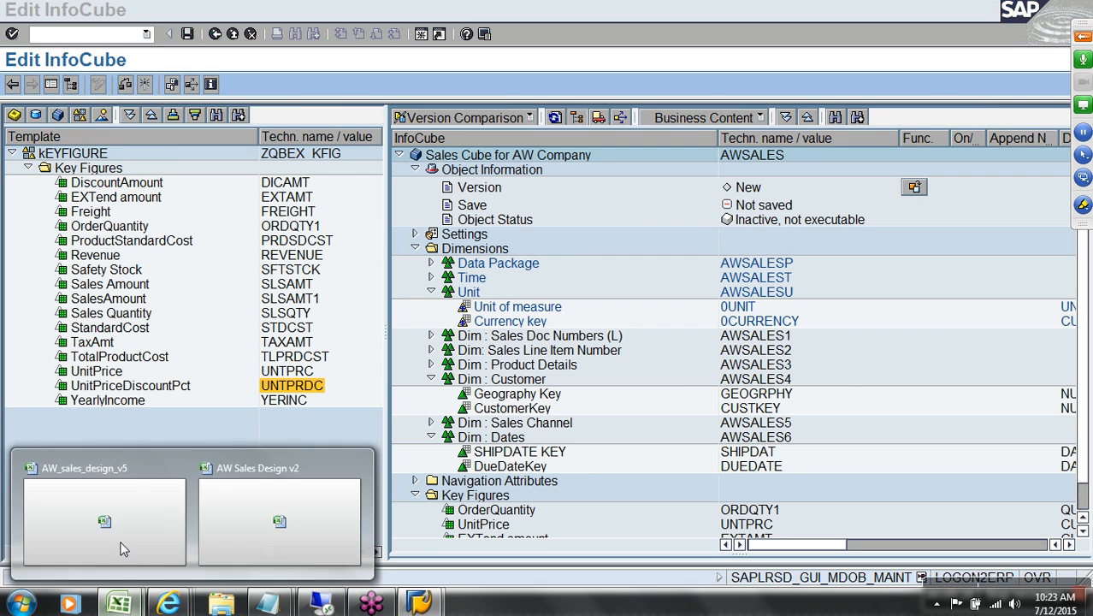
click(113, 519)
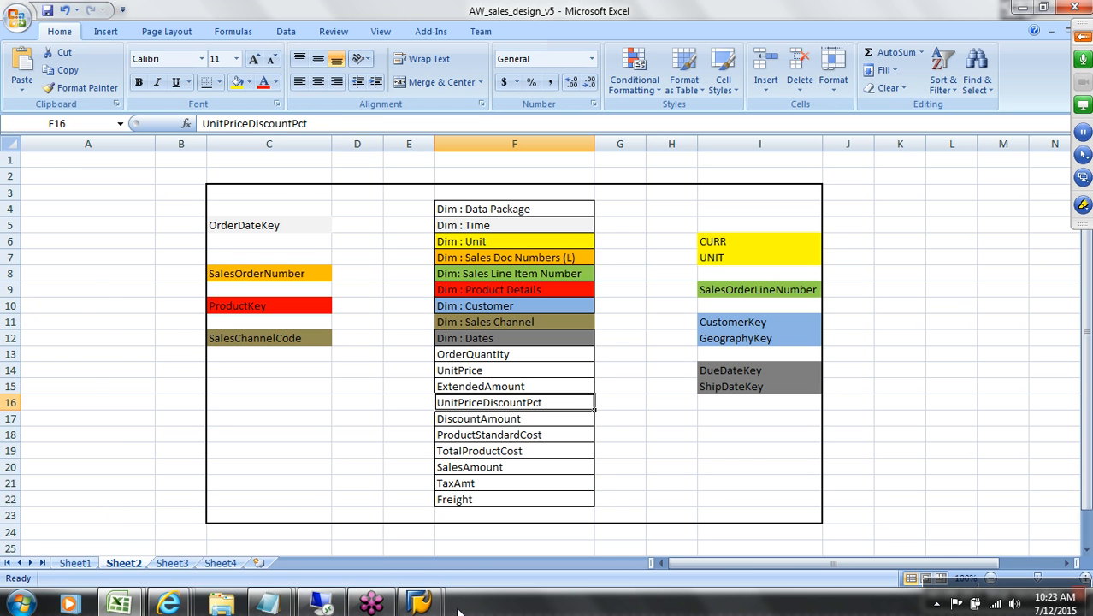
mouse_move(420, 603)
click(479, 492)
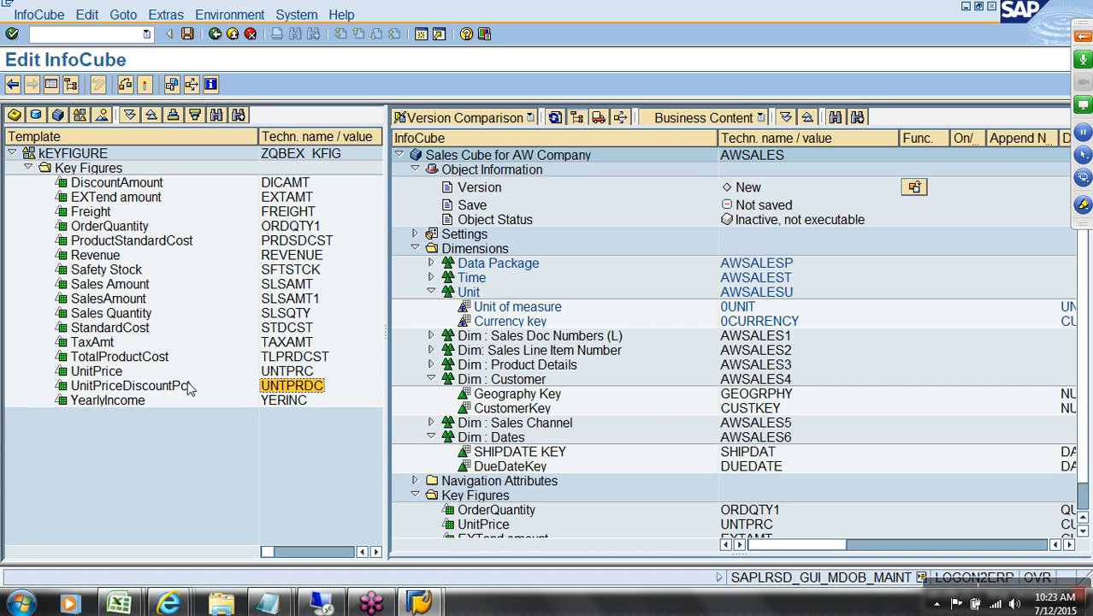
drag(282, 184, 485, 500)
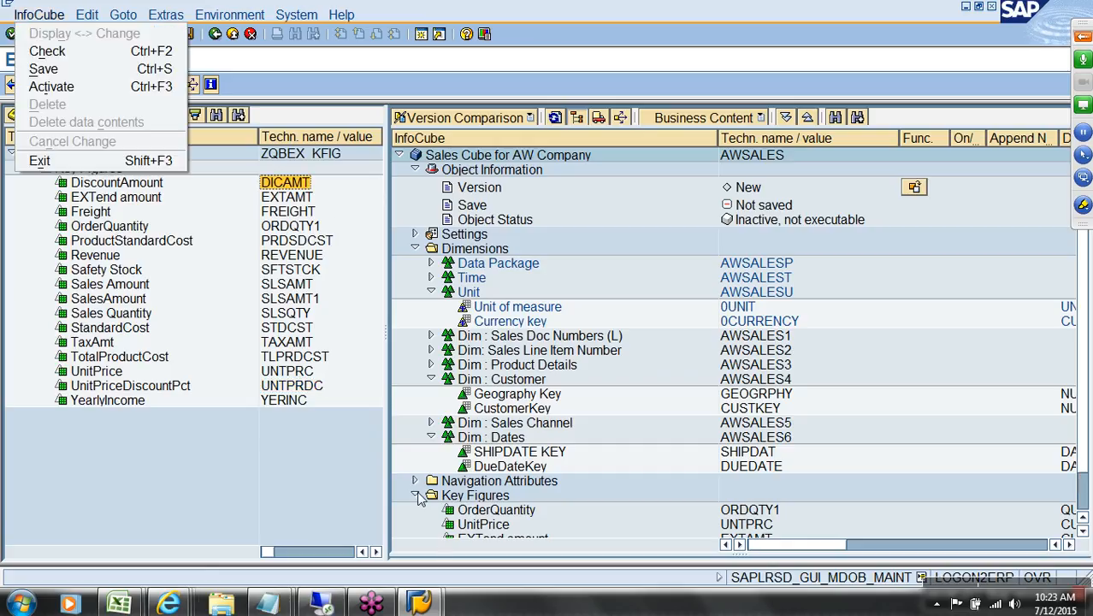
Step: Add ProductStandardCost and TotalProductCost to the cube's Key Figures
key(alt+Tab)
click(526, 436)
mouse_move(419, 600)
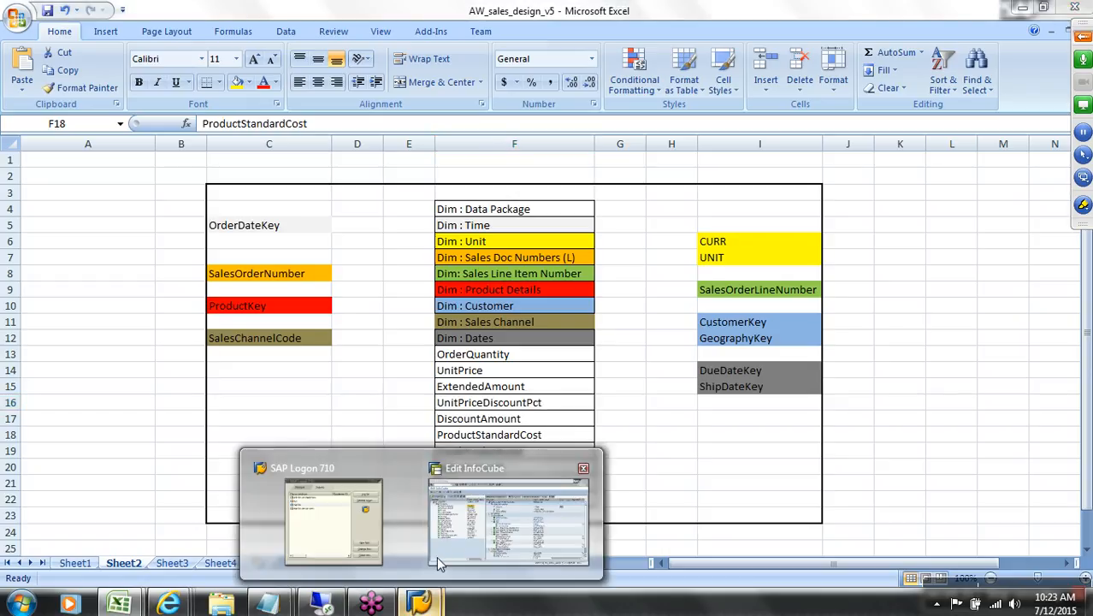
click(438, 565)
click(135, 242)
drag(137, 245, 483, 503)
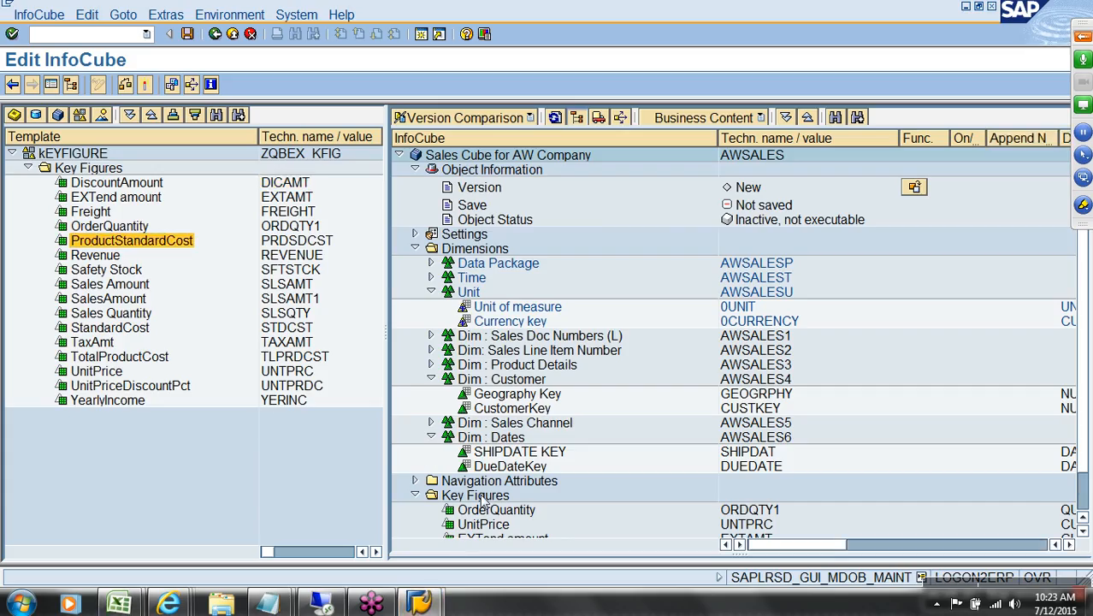
key(alt+Tab)
click(518, 456)
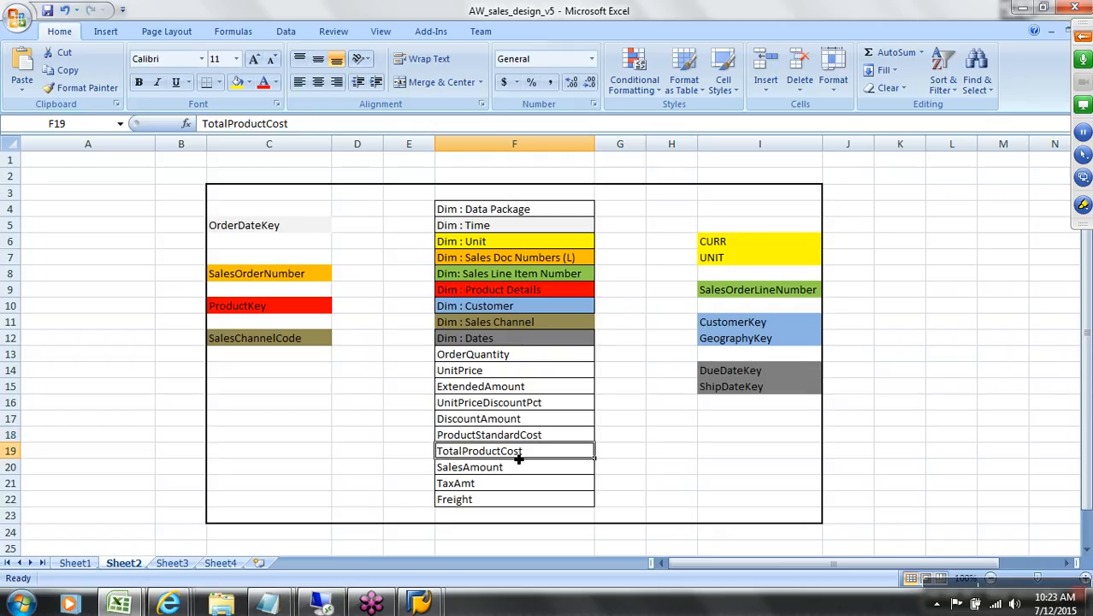
key(alt+Tab)
drag(112, 358, 463, 505)
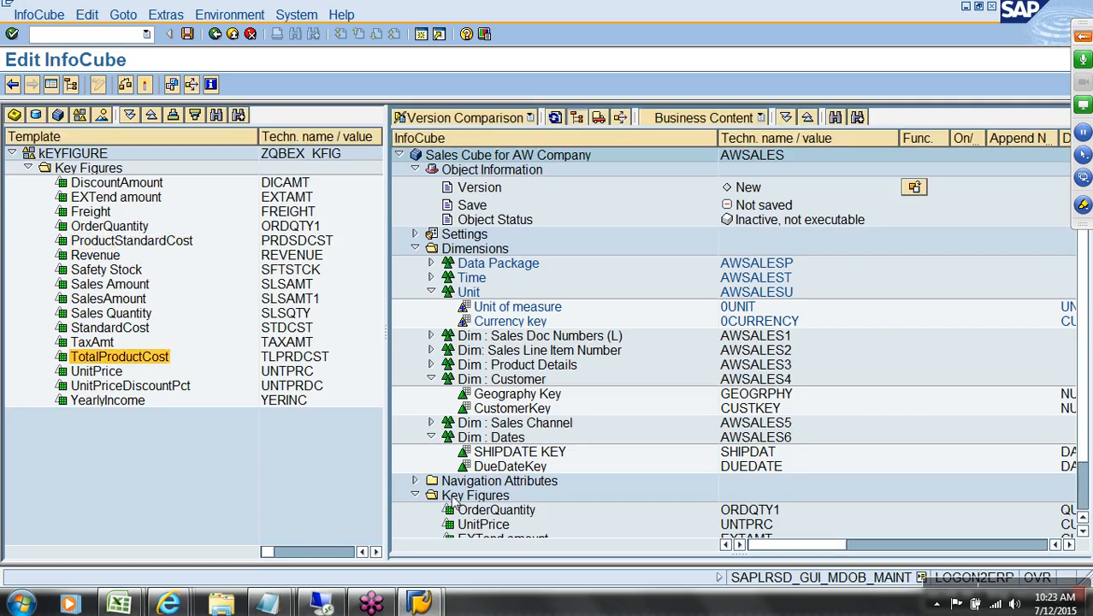
Step: Select SalesAmount (SLSAMT1), then add TaxAmt and Freight to the Key Figures
key(alt+Tab)
key(alt+Tab)
click(297, 301)
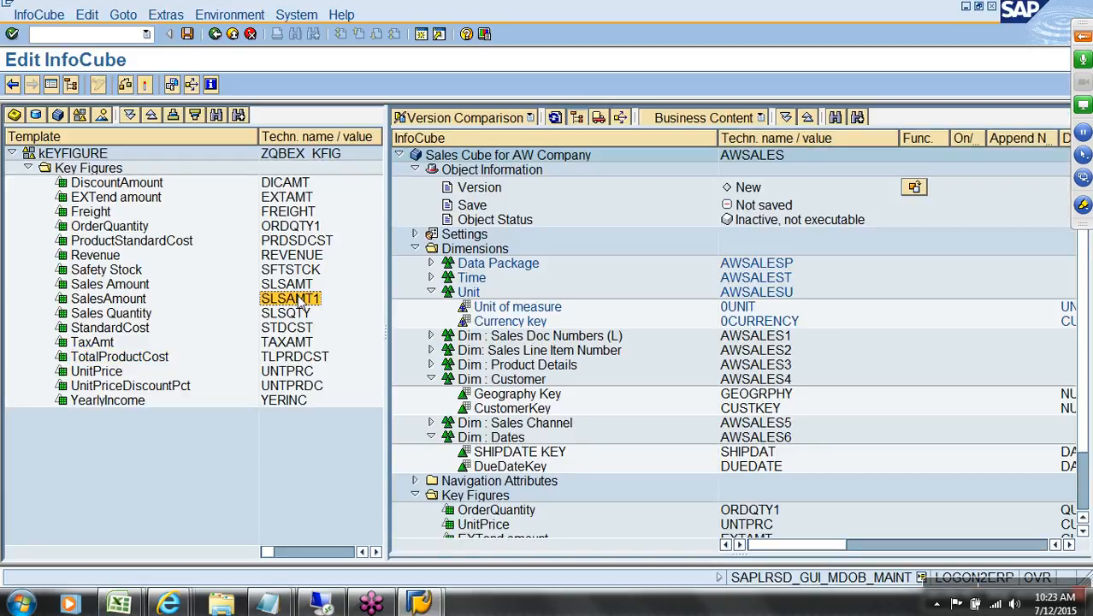
click(296, 286)
click(303, 302)
key(alt+Tab)
key(alt+Tab)
drag(272, 348, 462, 498)
key(alt+Tab)
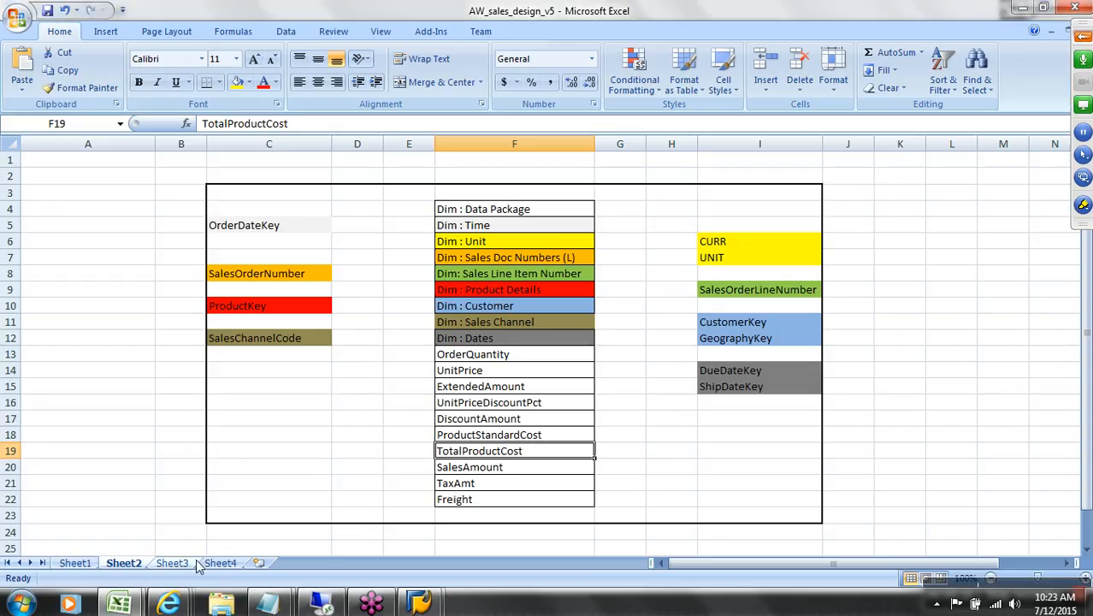
key(alt+Tab)
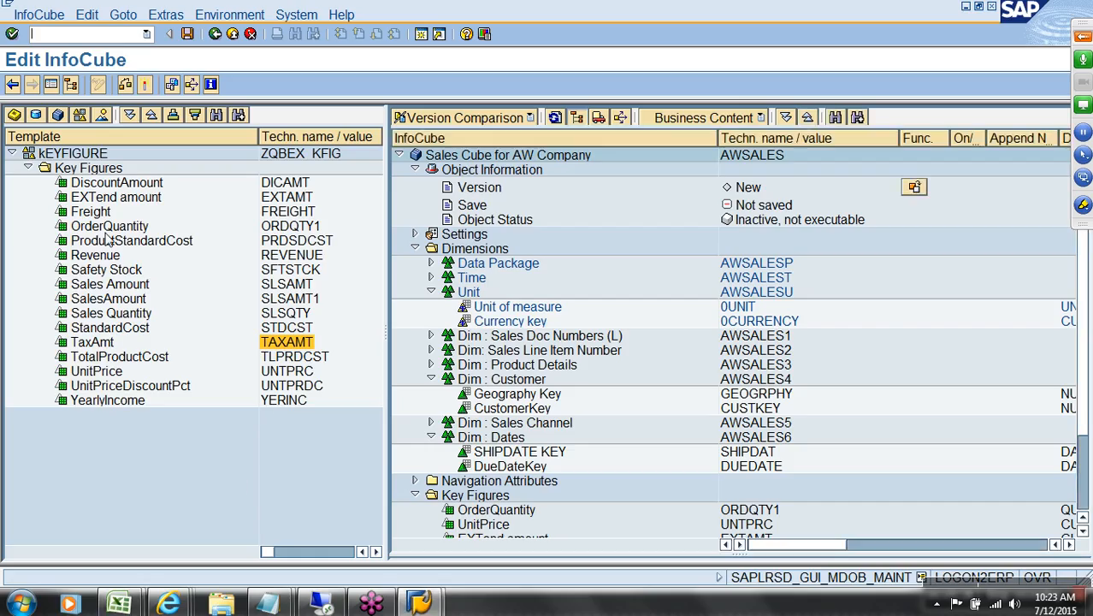
drag(280, 214, 494, 511)
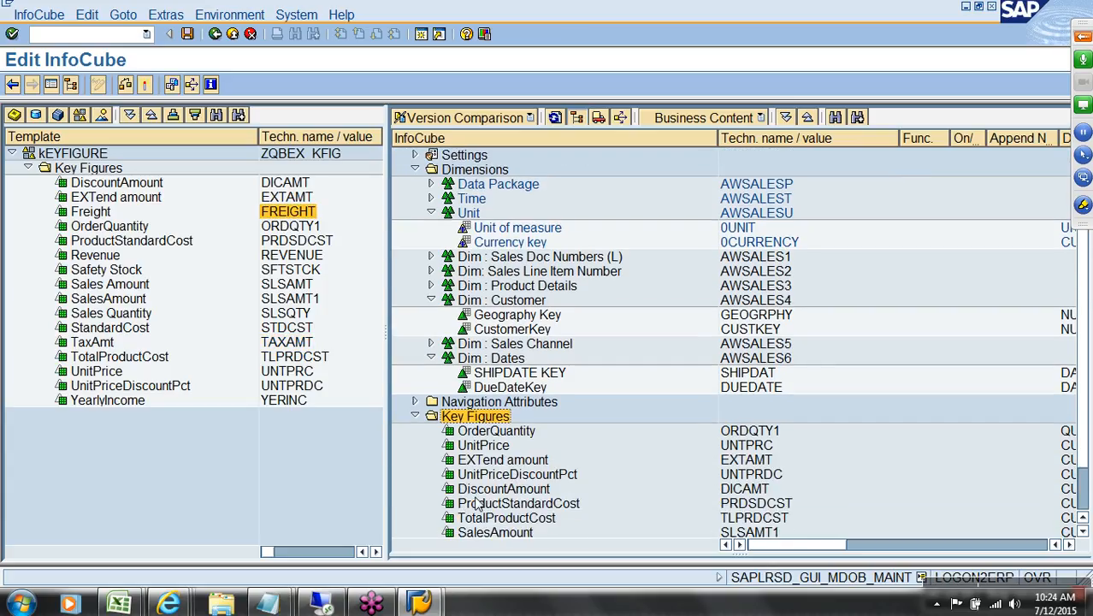
Step: Show the Aggregation and Unit columns and inspect Unit of measure and Currency key
scroll(474, 505, down, 1)
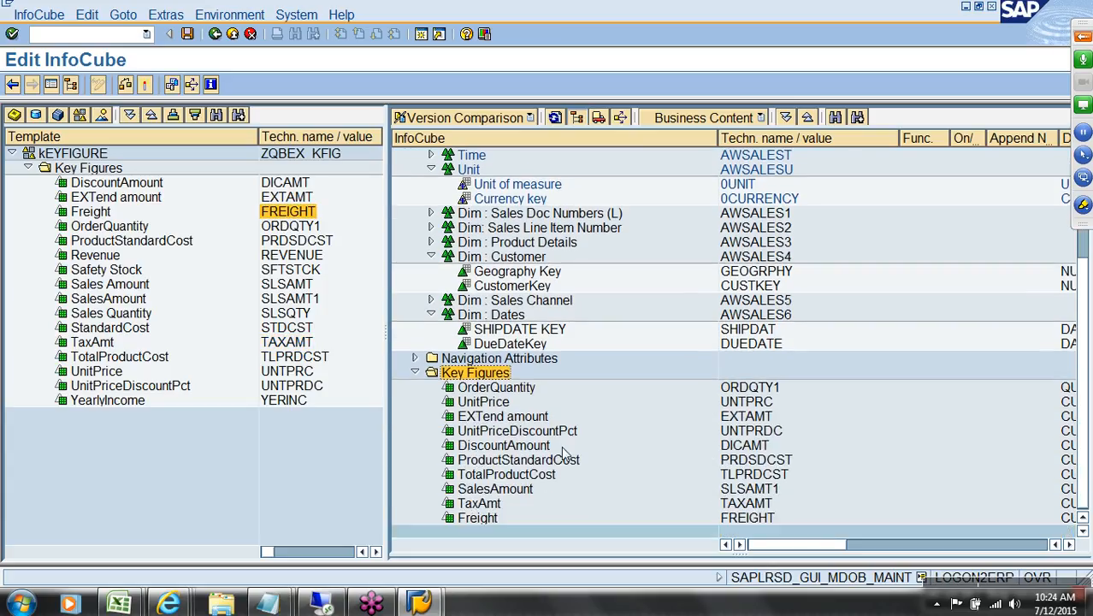
drag(813, 547, 976, 552)
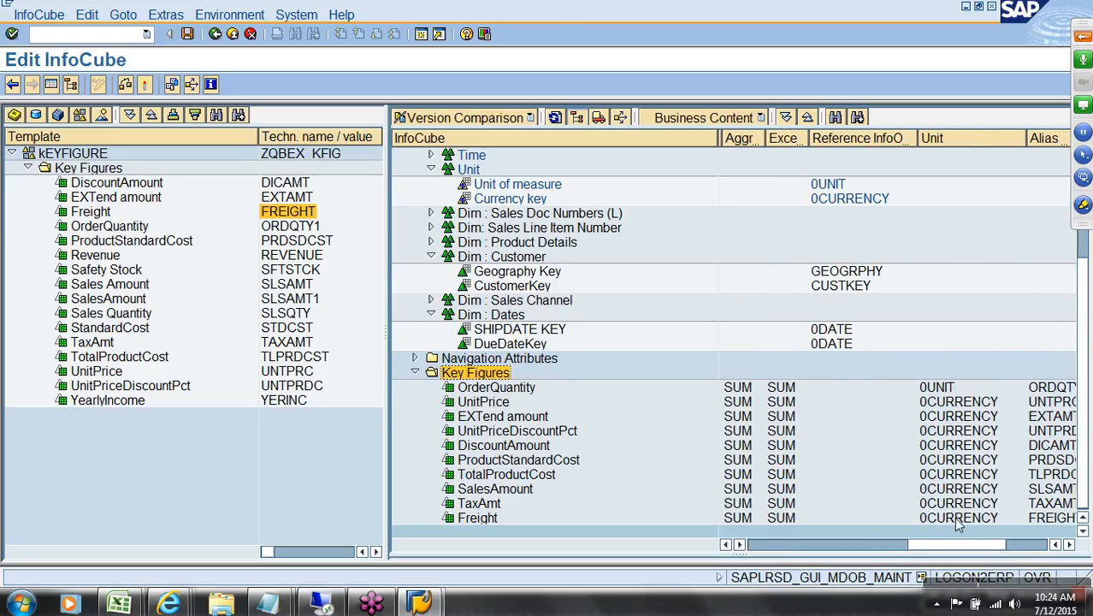
click(516, 186)
click(518, 200)
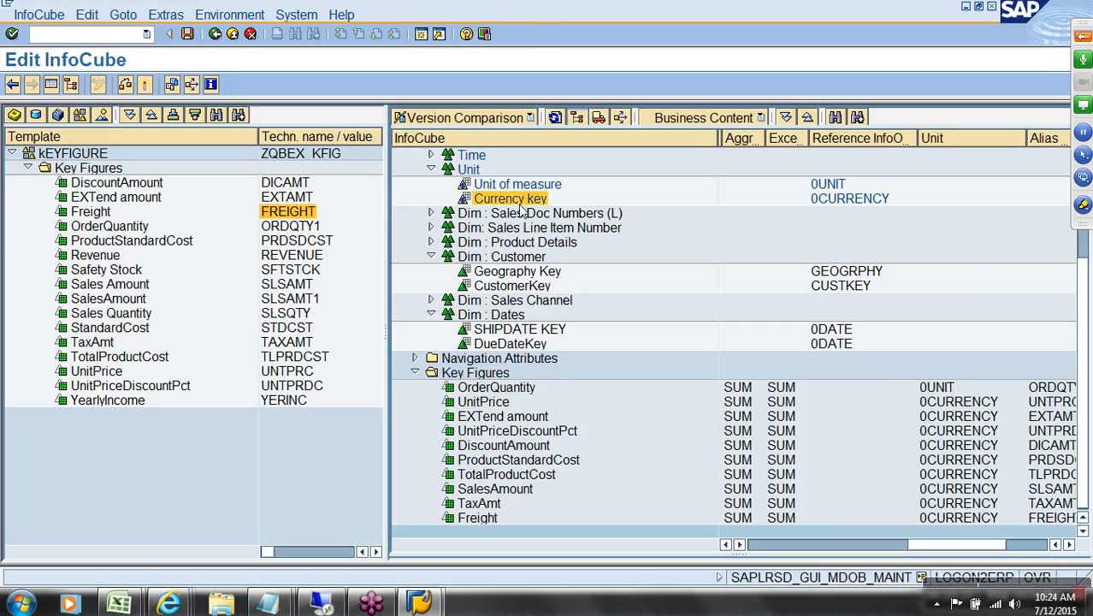
Step: Collapse the Unit, Customer and Dates dimensions and the Object Information section
click(431, 169)
click(430, 256)
click(432, 313)
click(414, 170)
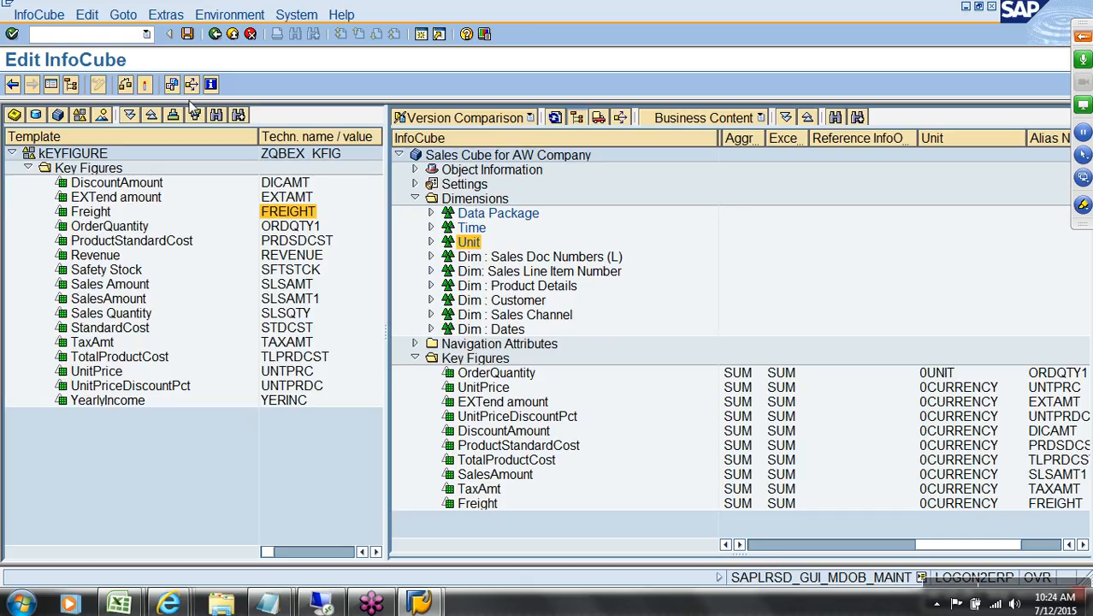
Step: Review the Data Package, Time, Unit, Product Details, Dates and Sales Doc Numbers dimensions, then activate AWSALES
click(465, 212)
click(475, 228)
click(472, 239)
click(511, 287)
click(514, 334)
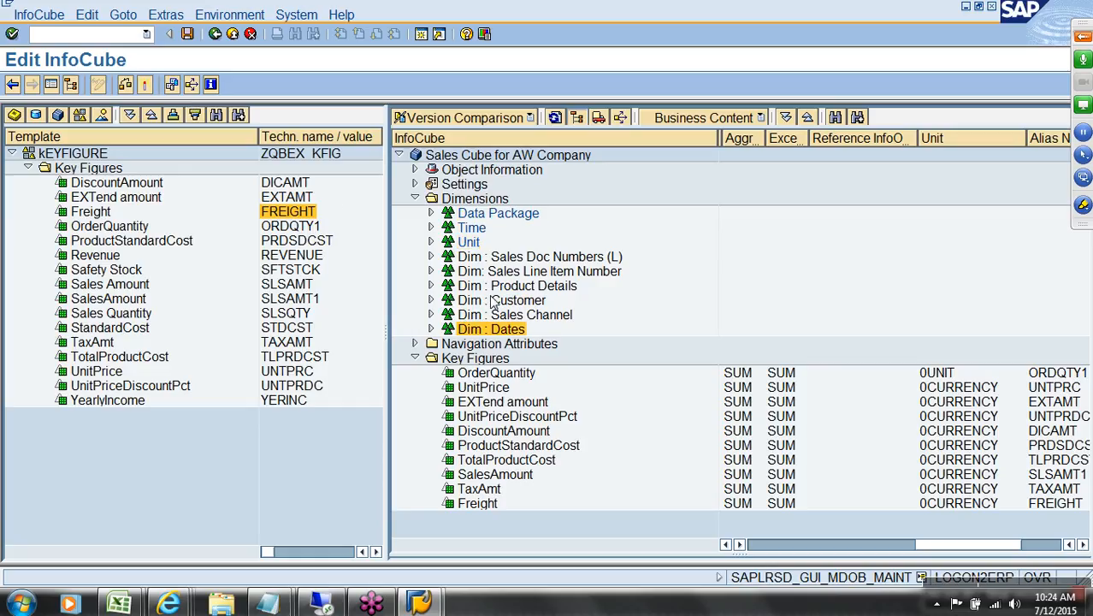
click(544, 260)
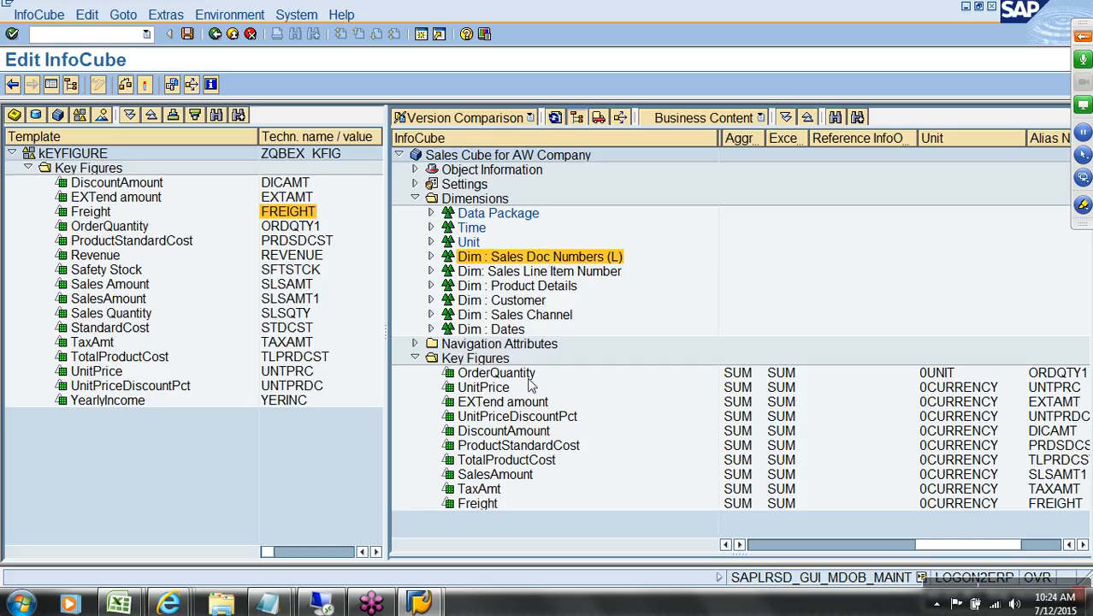
click(146, 86)
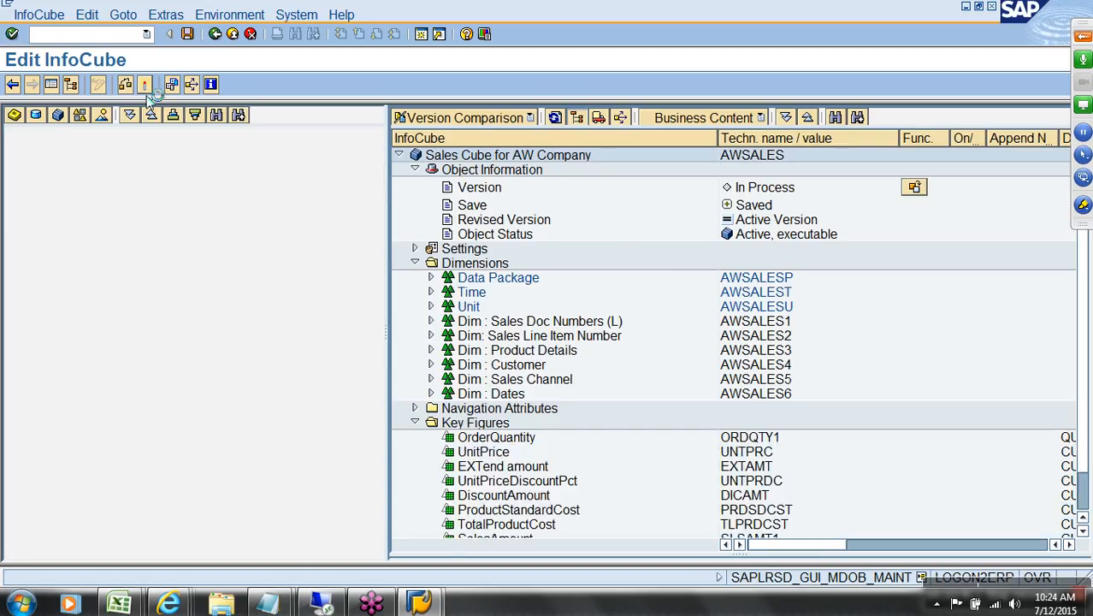
click(166, 15)
click(247, 163)
click(460, 289)
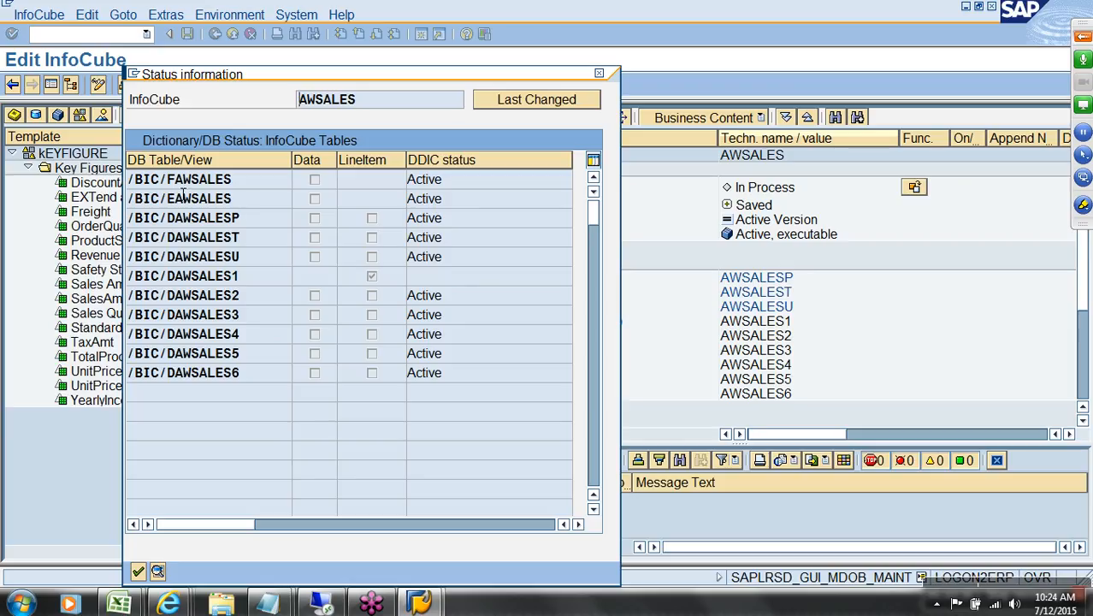
double_click(242, 181)
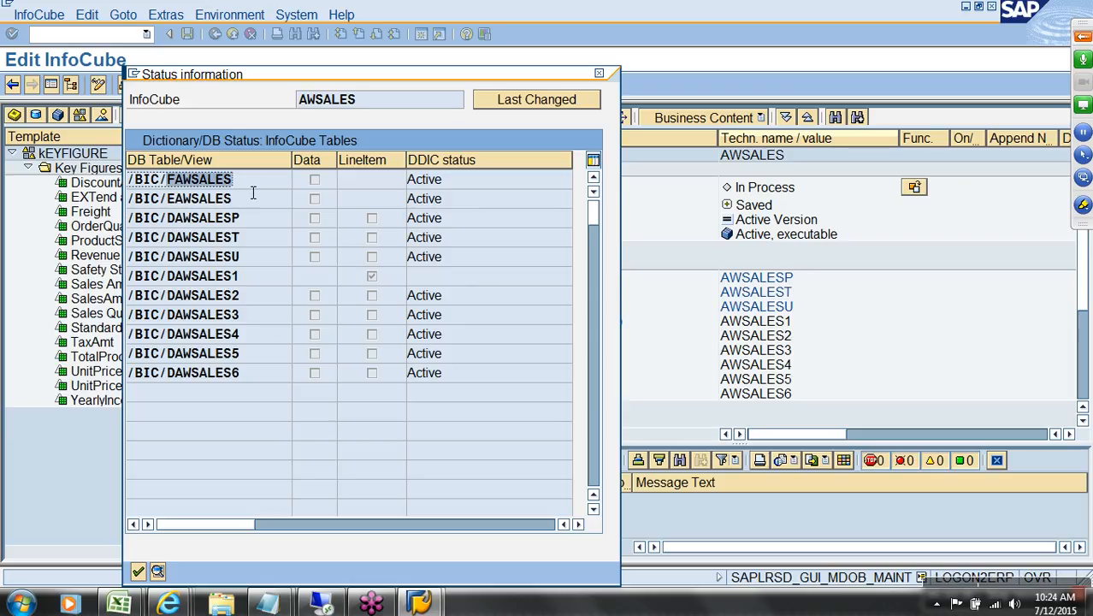
double_click(202, 221)
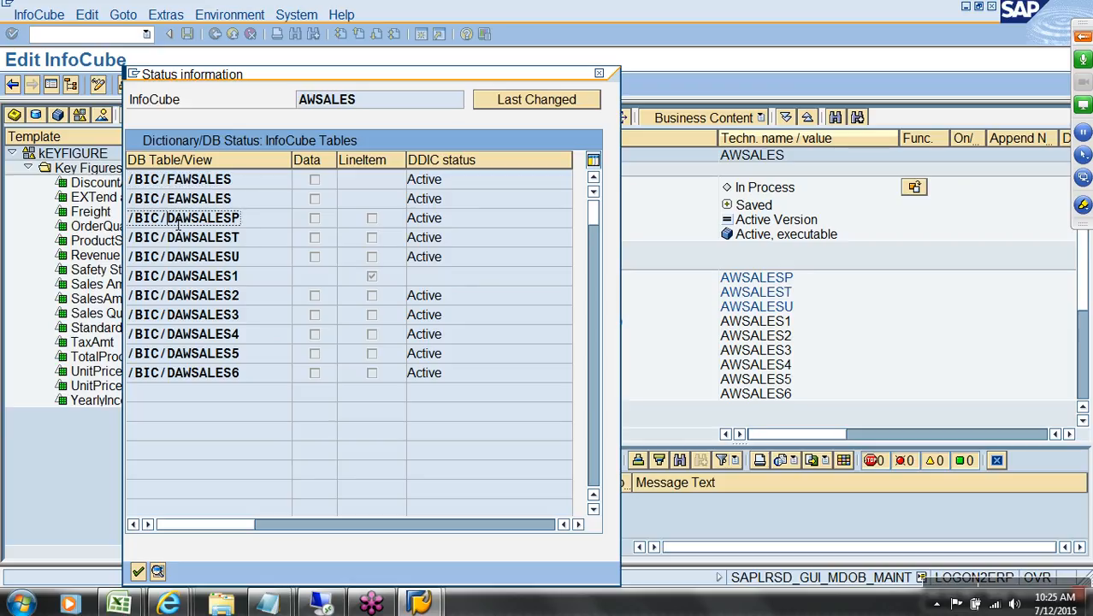
double_click(247, 243)
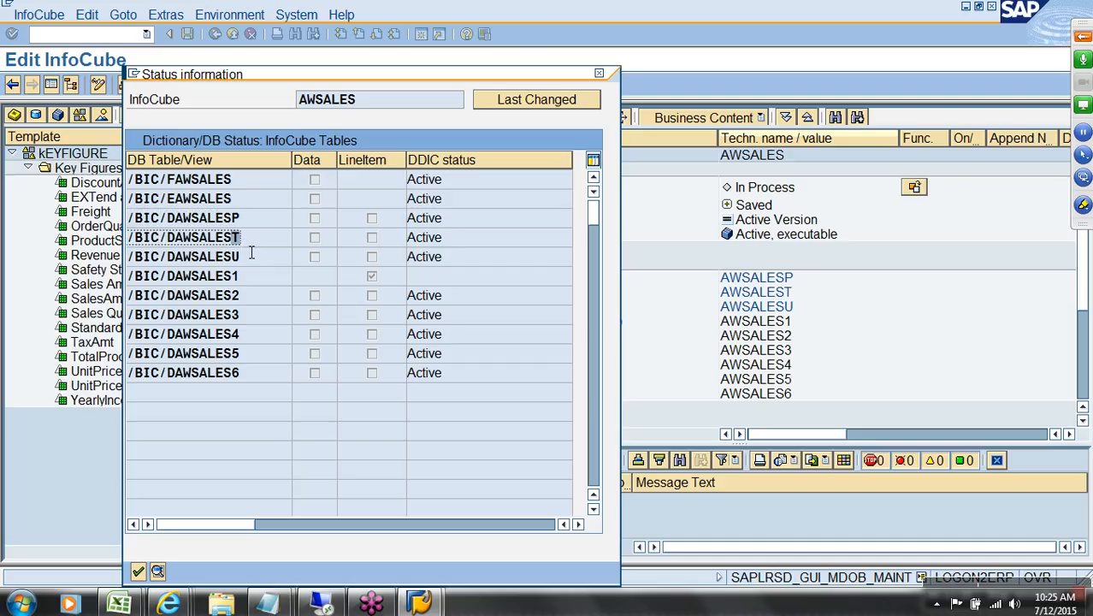
double_click(244, 261)
click(244, 282)
click(246, 317)
click(254, 339)
click(258, 356)
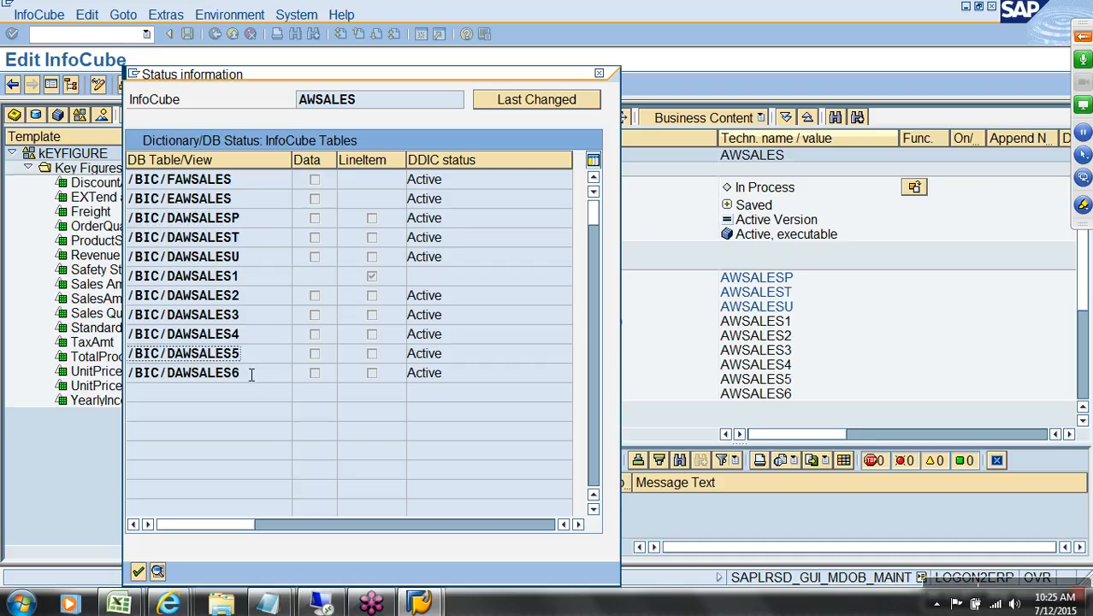
click(138, 572)
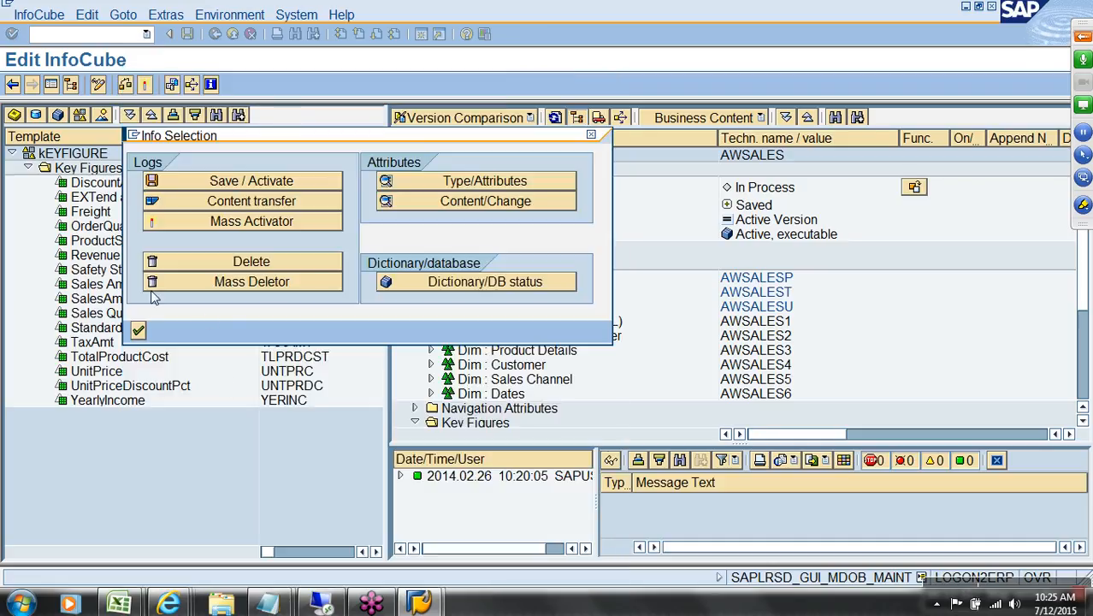
Step: Exit the InfoCube editor and locate AWSALES, Sales Cube for AW Company, under Qbex Info Area
click(232, 36)
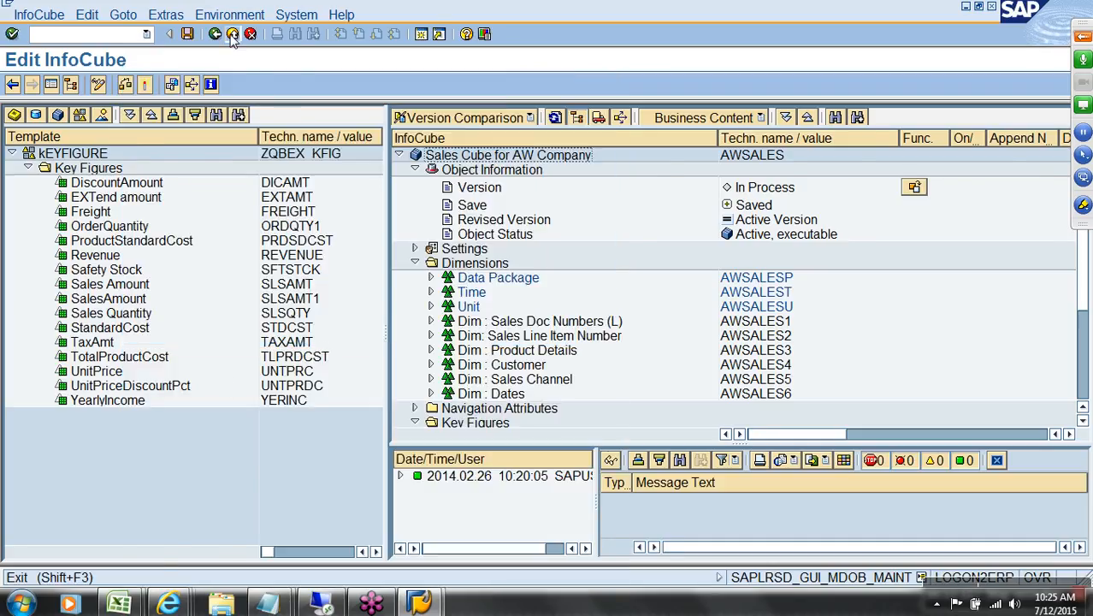
click(647, 201)
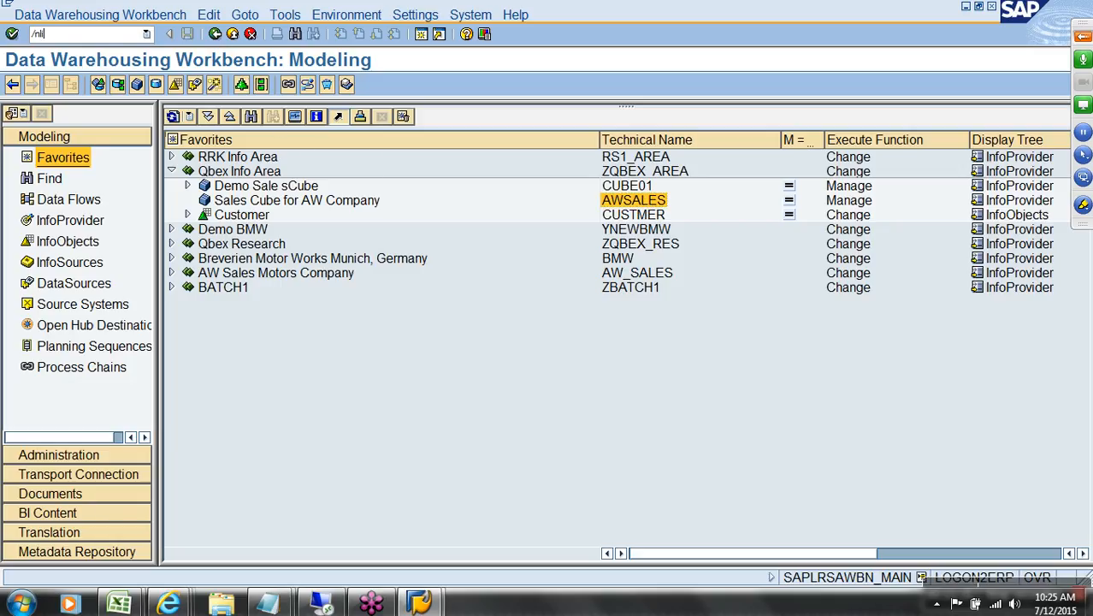
Step: Run the LISTSCHEMA schema viewer for InfoCube AWSALES
key(Return)
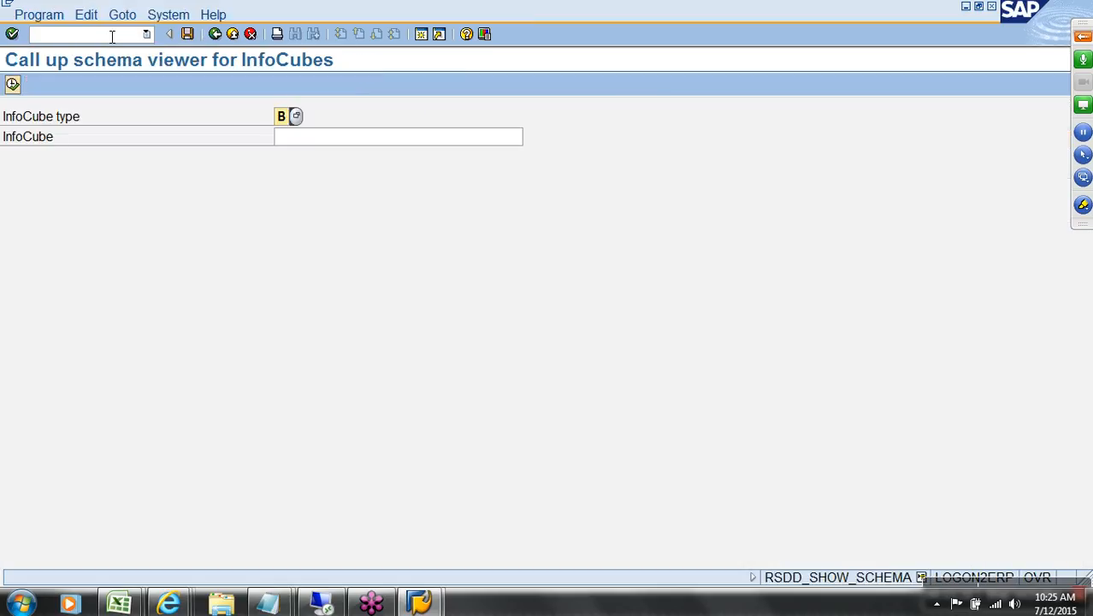
click(298, 139)
text(awsales)
key(Return)
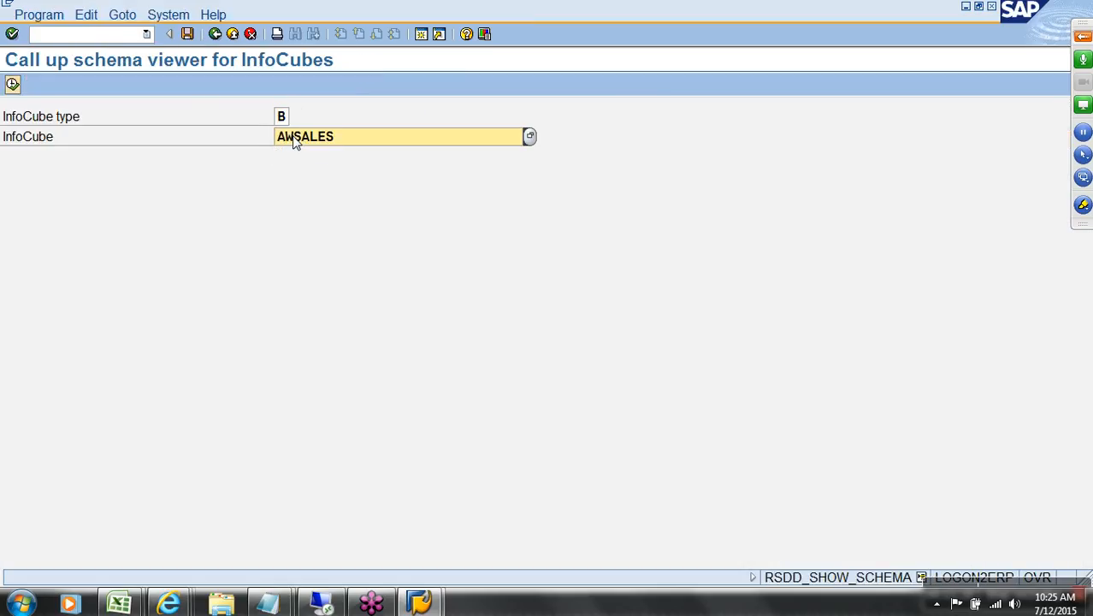
click(13, 84)
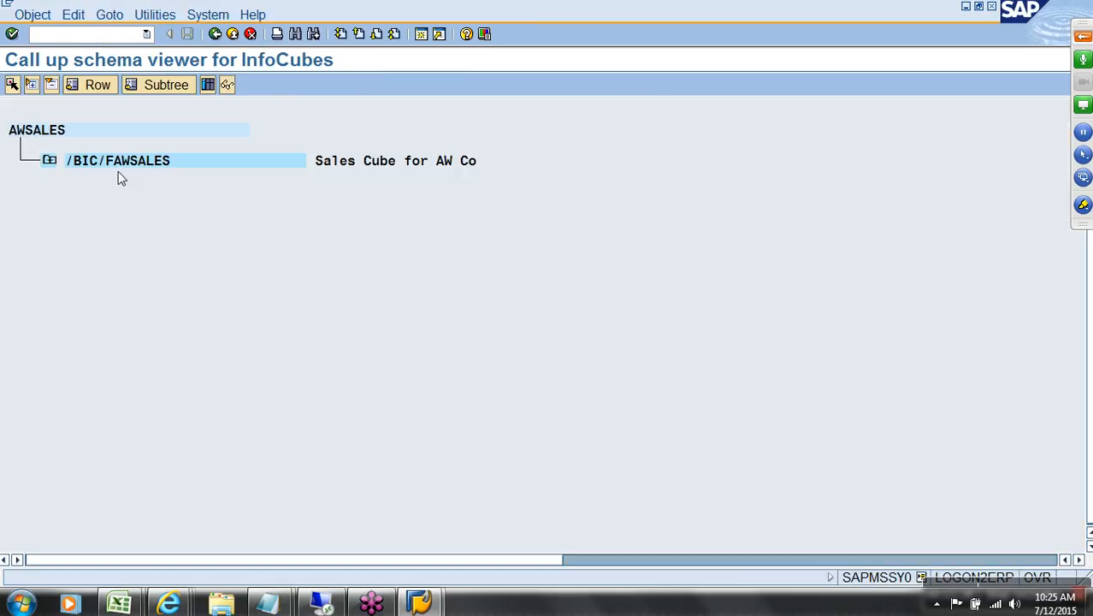
Step: Expand the fact table and inspect the Dates dimension table's /BI0/SDATE entry
click(48, 162)
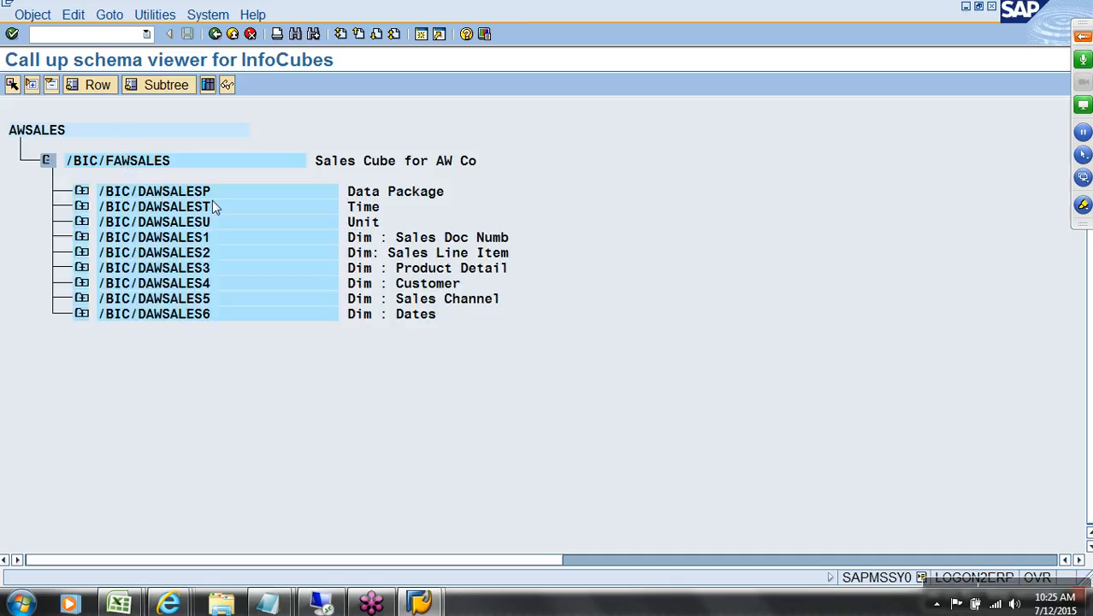
click(82, 315)
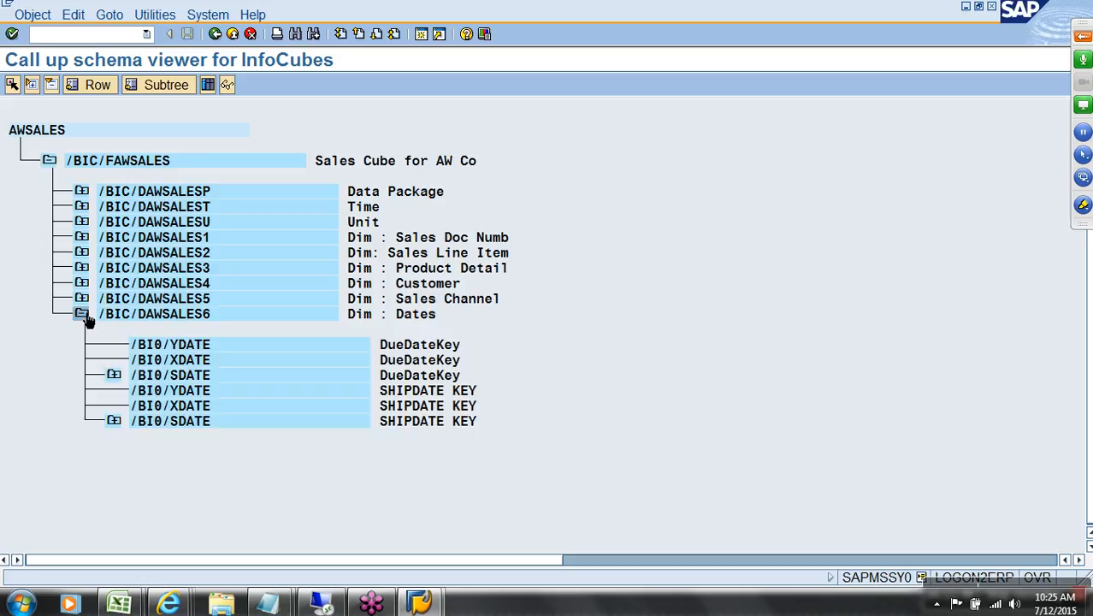
click(173, 378)
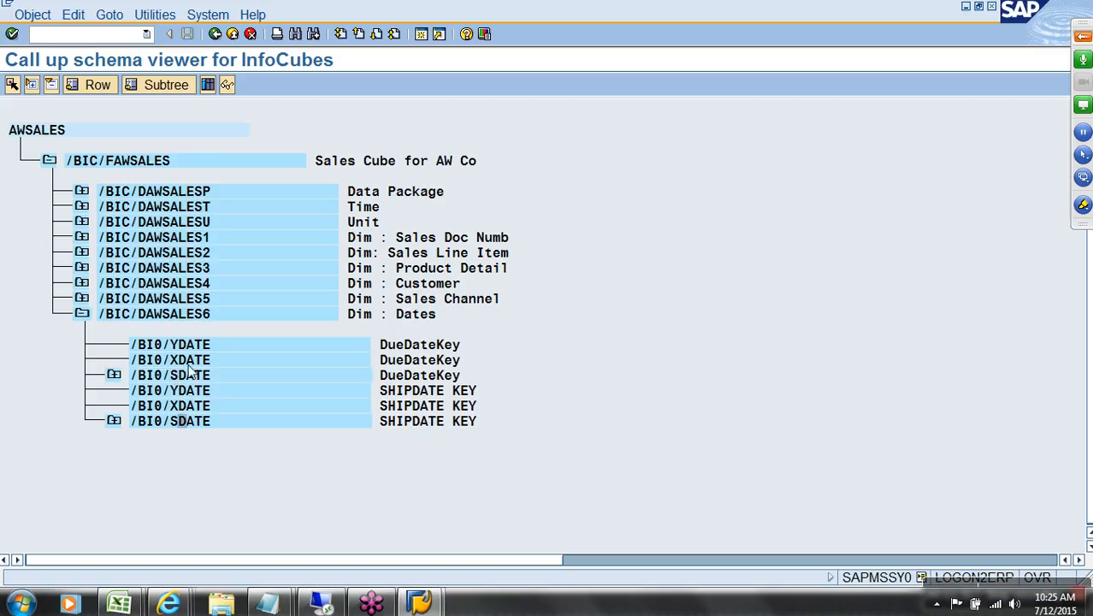
click(82, 314)
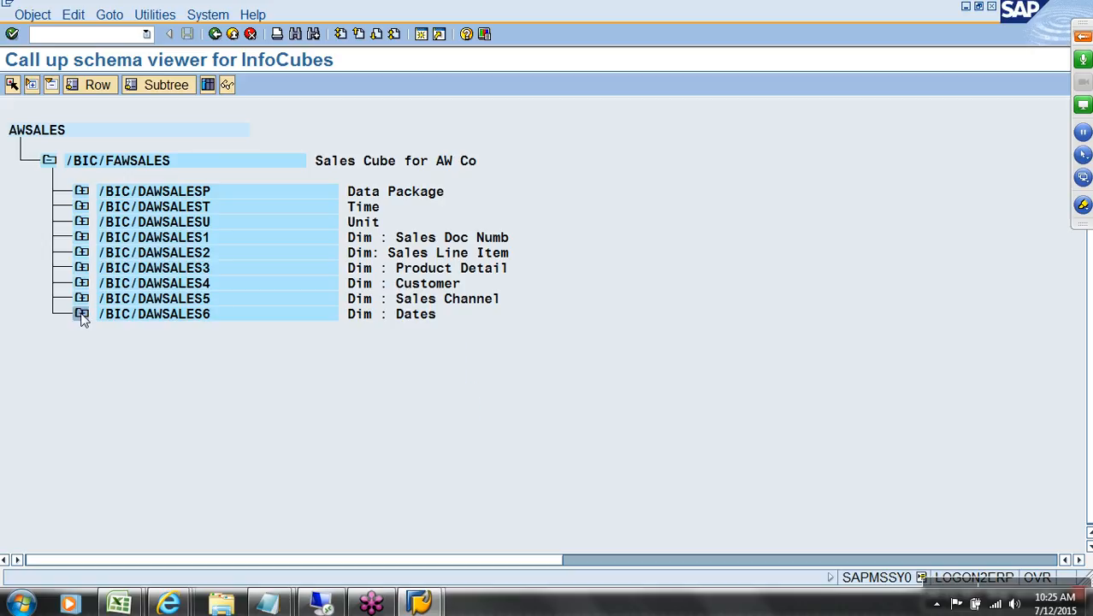
Step: Review the Customer and Product Details dimension tables, then return to the Modeling screen
click(81, 283)
click(183, 345)
click(231, 346)
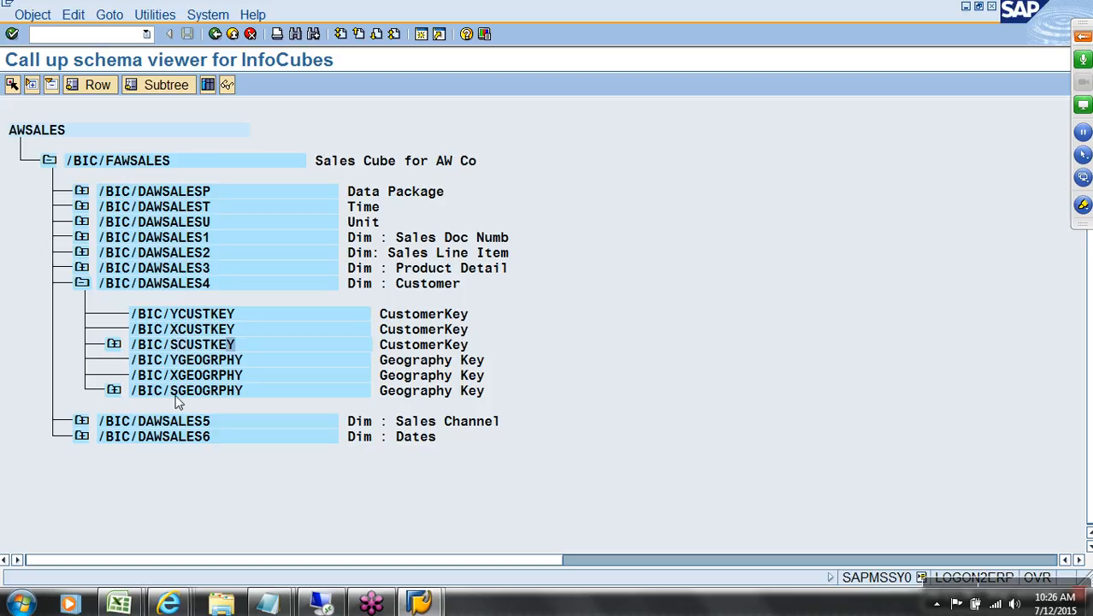
click(219, 392)
click(82, 268)
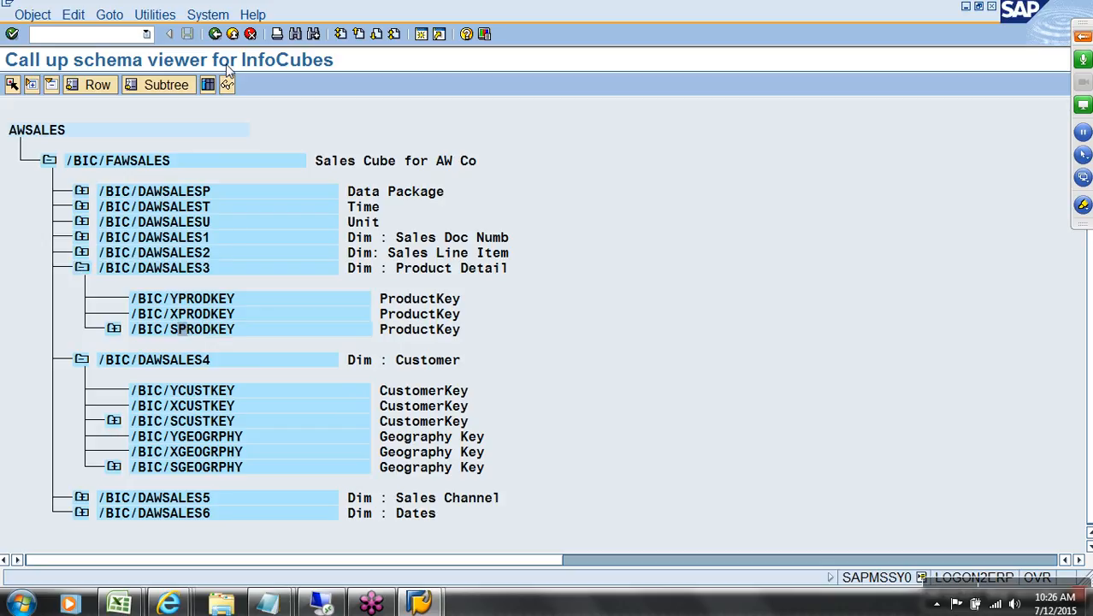
click(232, 34)
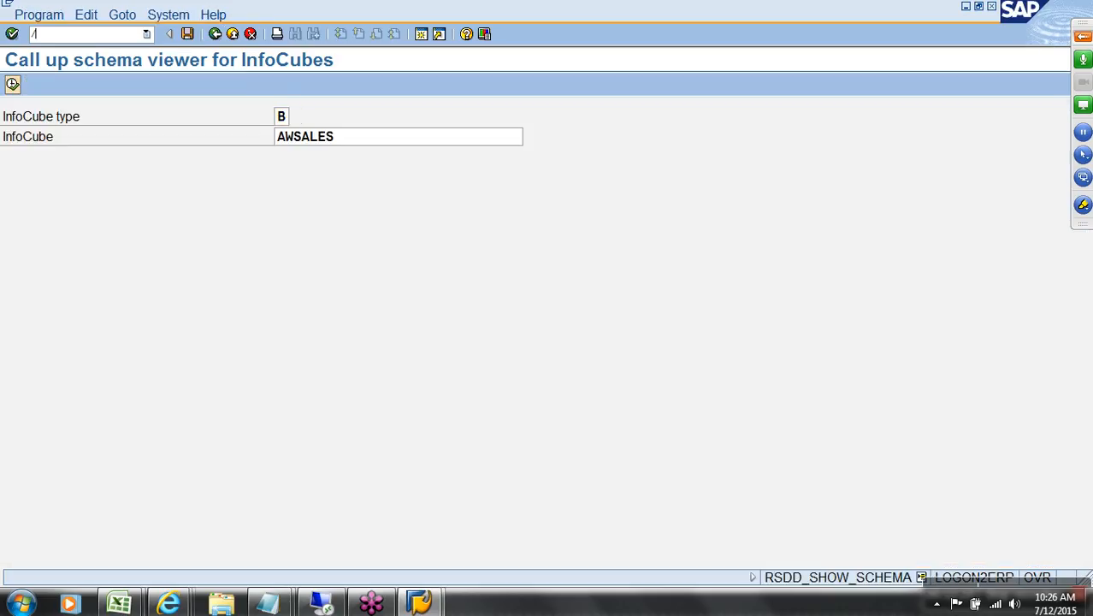
key(Return)
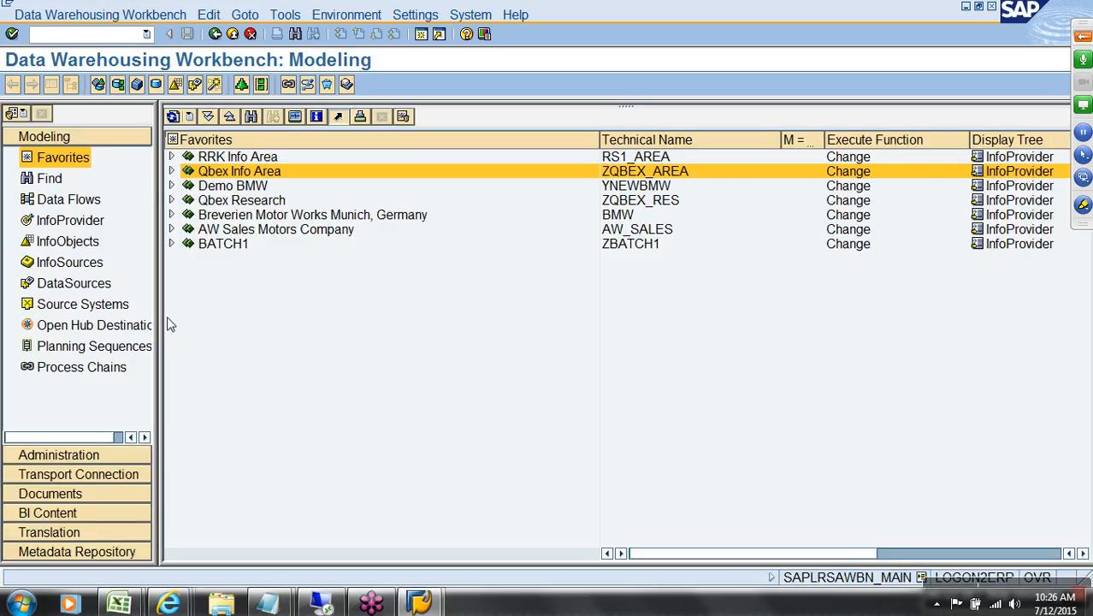
Step: Open the AW_sales folder on the Desktop in Windows Explorer
click(172, 171)
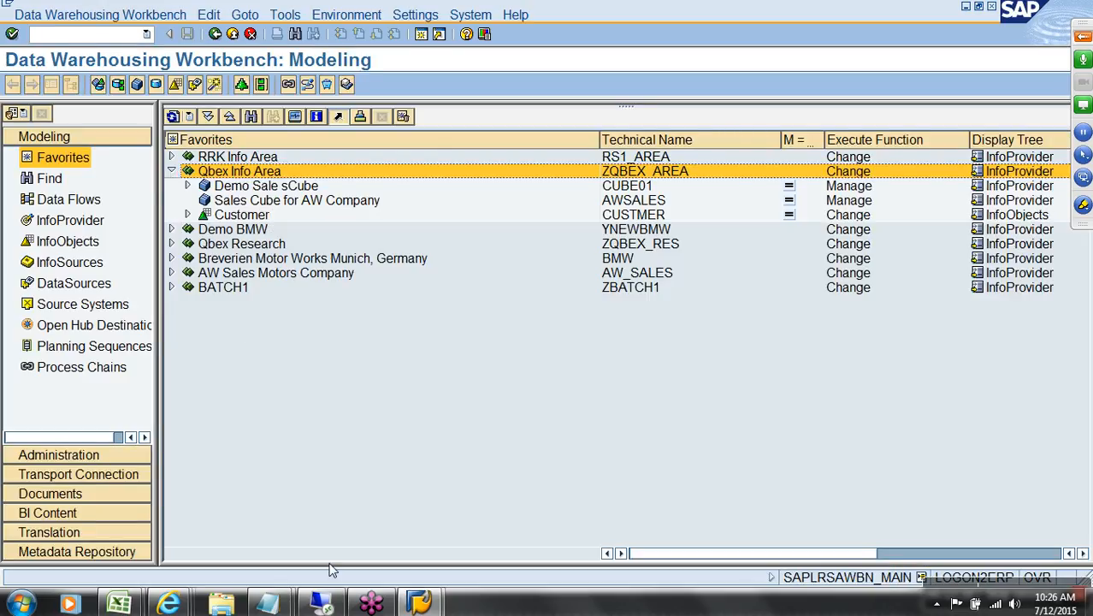
click(220, 605)
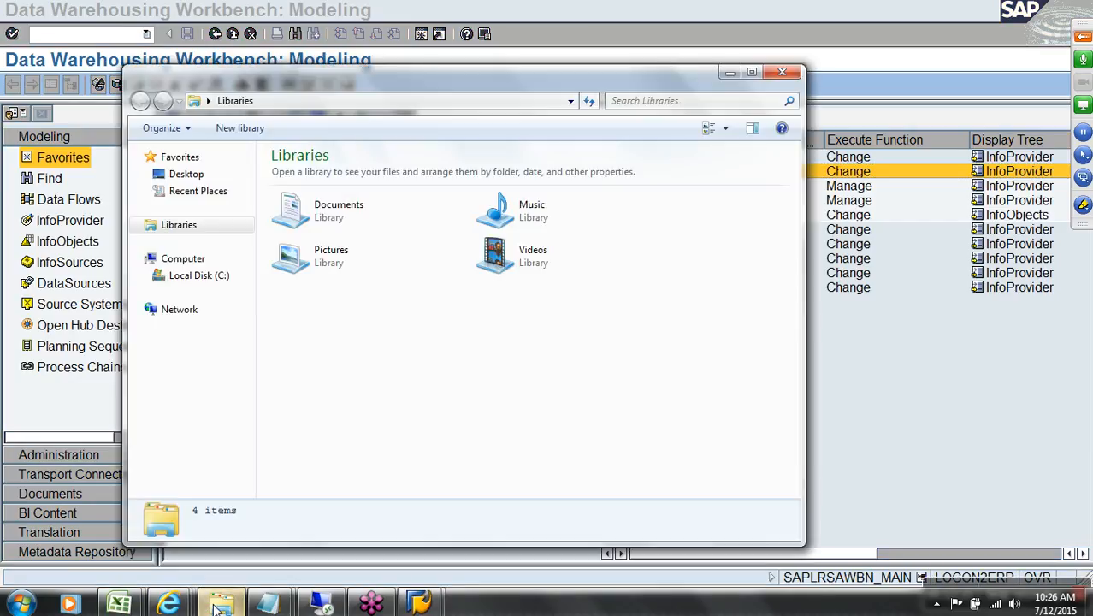
click(220, 277)
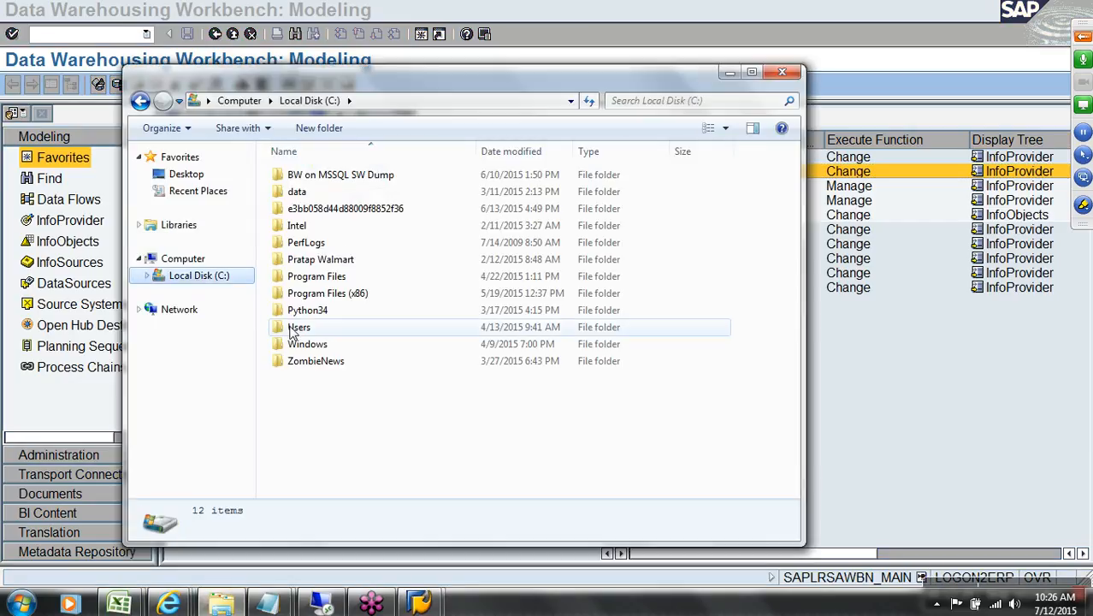
double_click(302, 328)
double_click(295, 175)
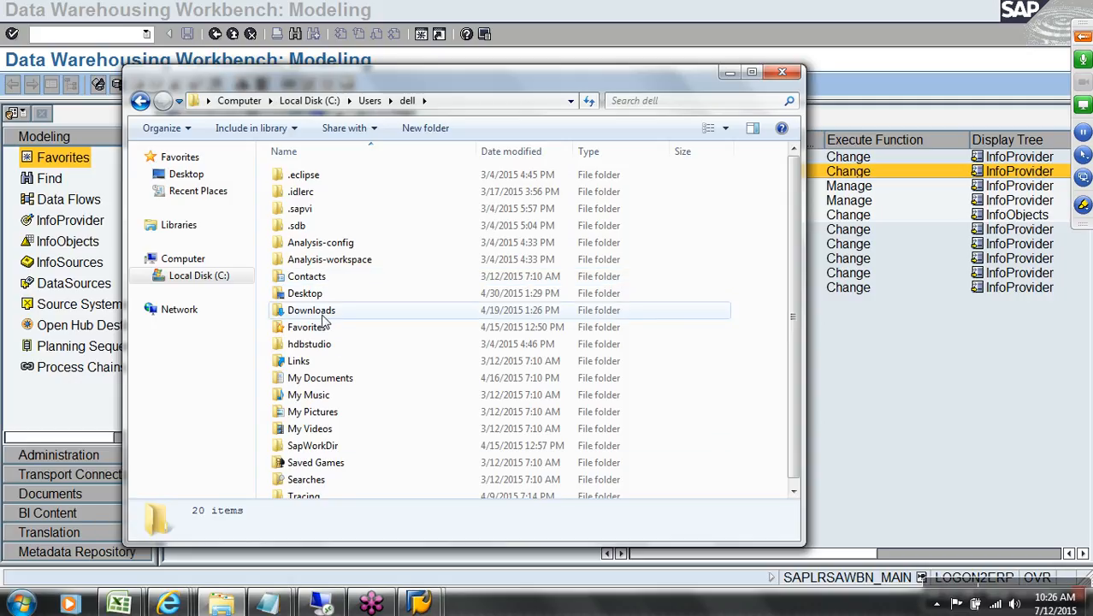
double_click(315, 294)
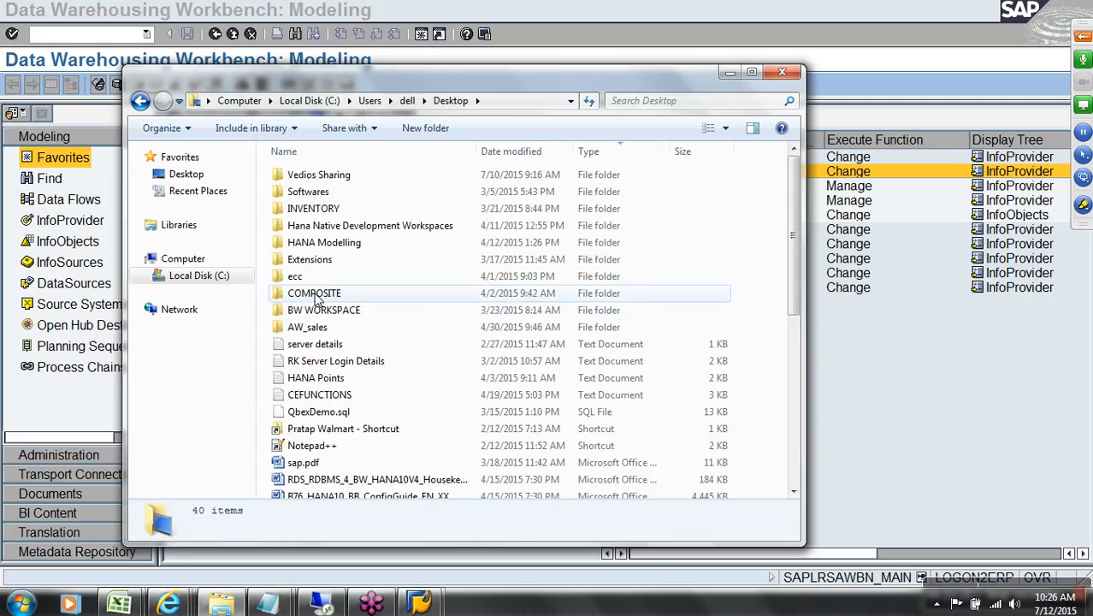
double_click(308, 326)
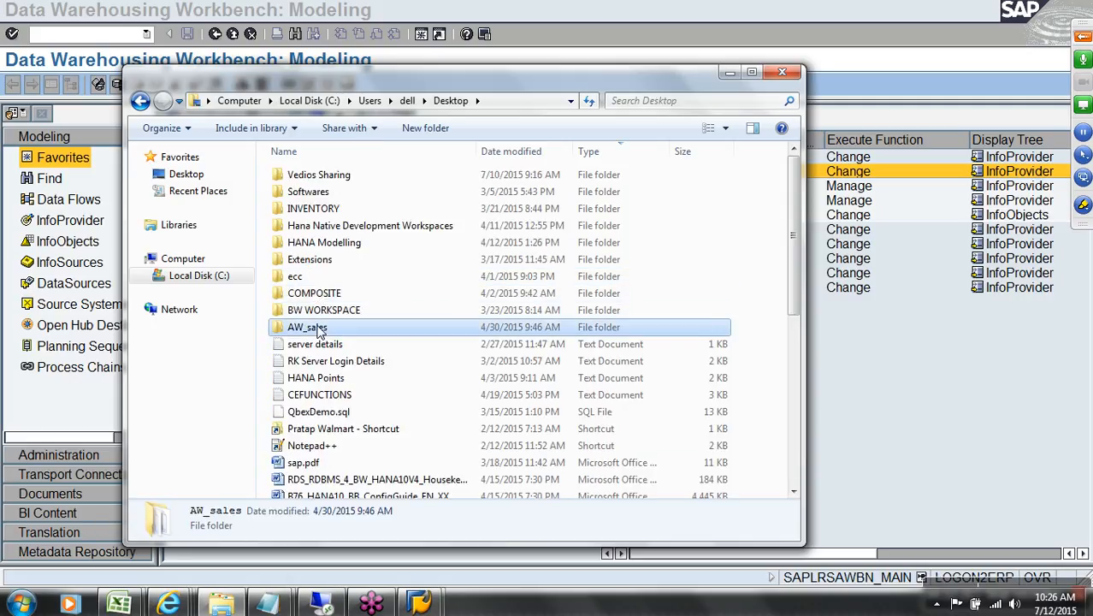
Step: Maximize the AW_sales window and select the Sales_channel file
click(752, 72)
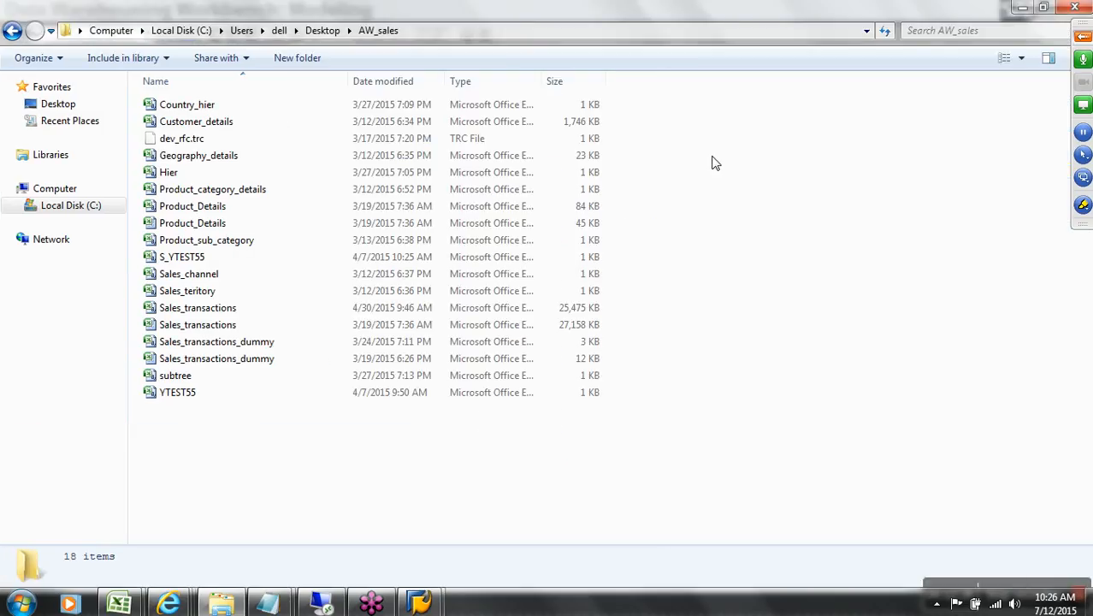
right_click(712, 158)
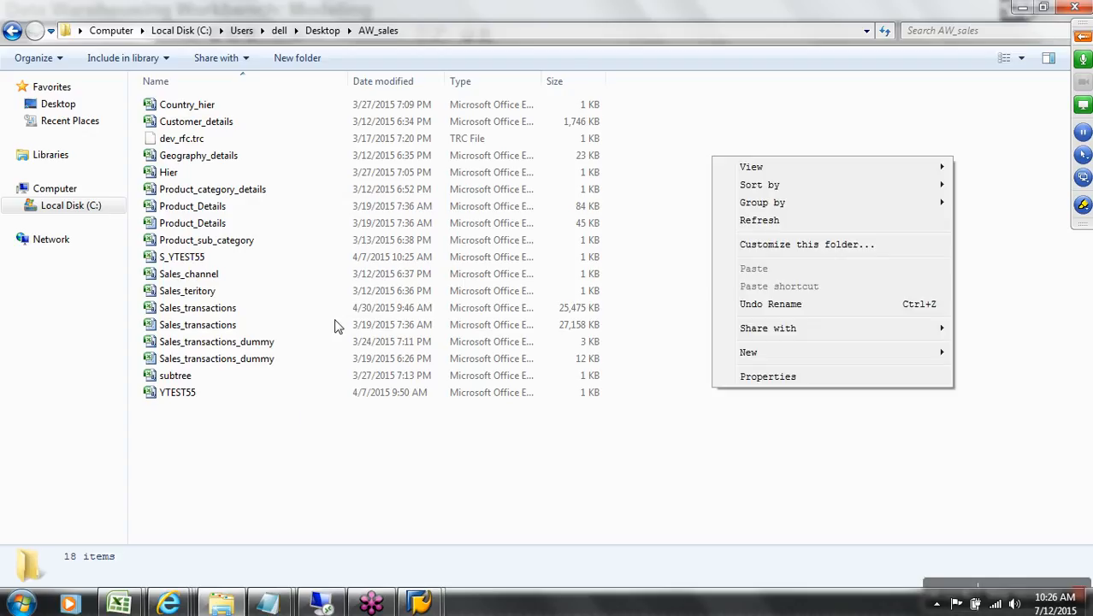
click(299, 491)
click(207, 277)
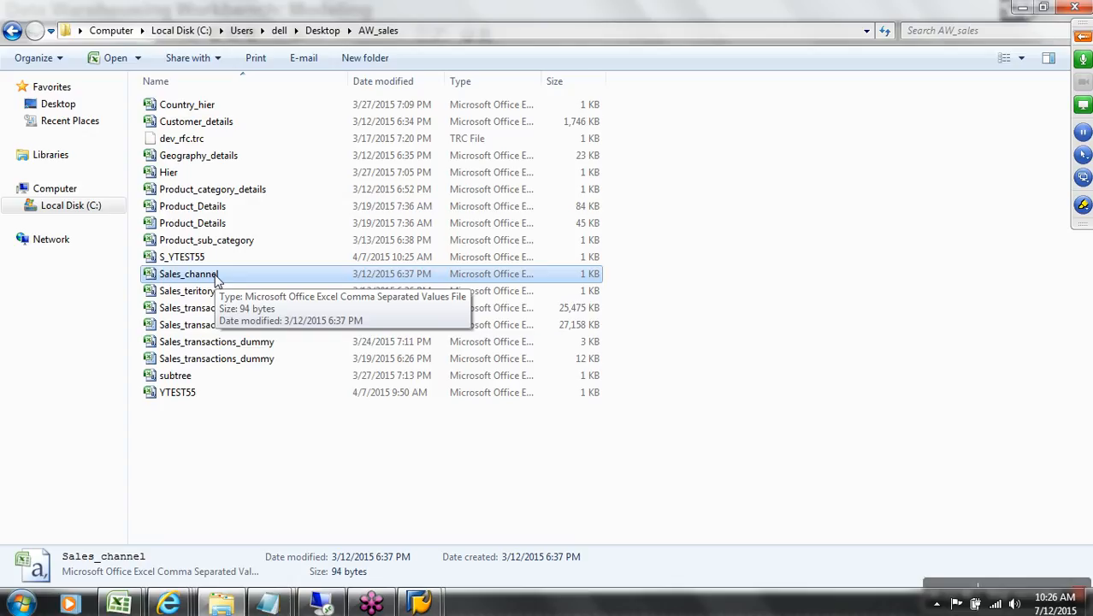
Step: Open Sales_channel.csv, auto-fit columns B and C, and select the SalesChannelCode values
double_click(216, 279)
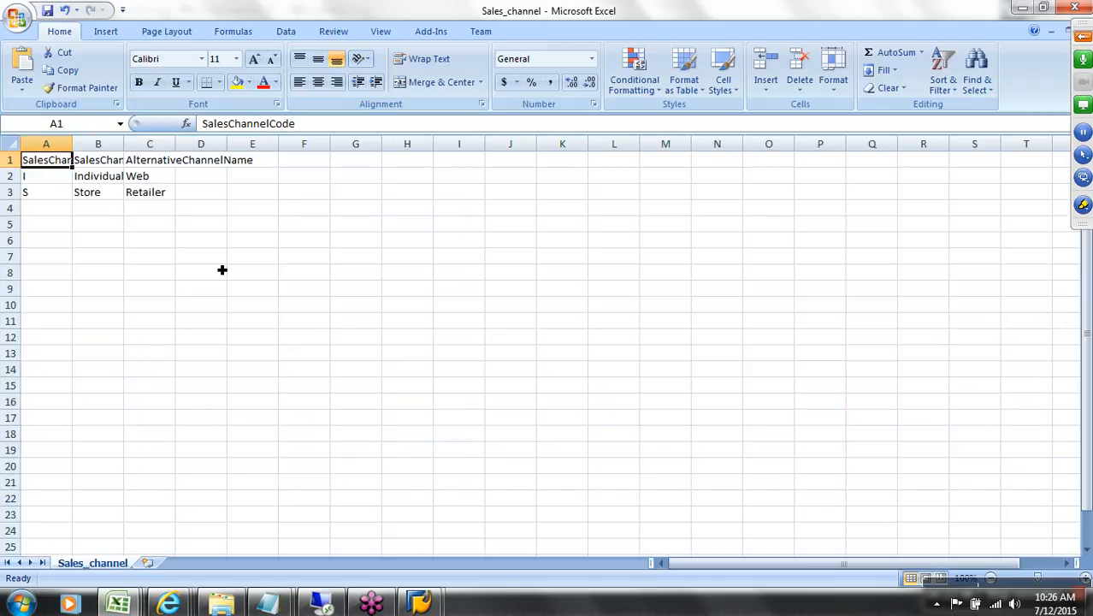
double_click(124, 144)
double_click(229, 146)
drag(66, 167, 66, 200)
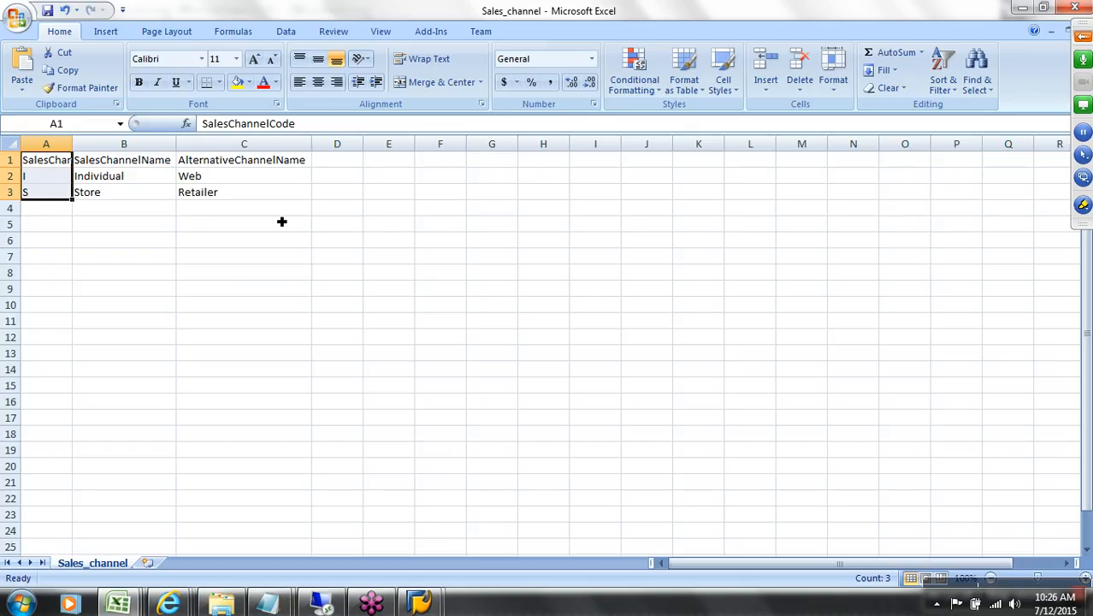
Step: Open Sales_transactions.csv and check the SalesChannelCode header in column T
click(222, 604)
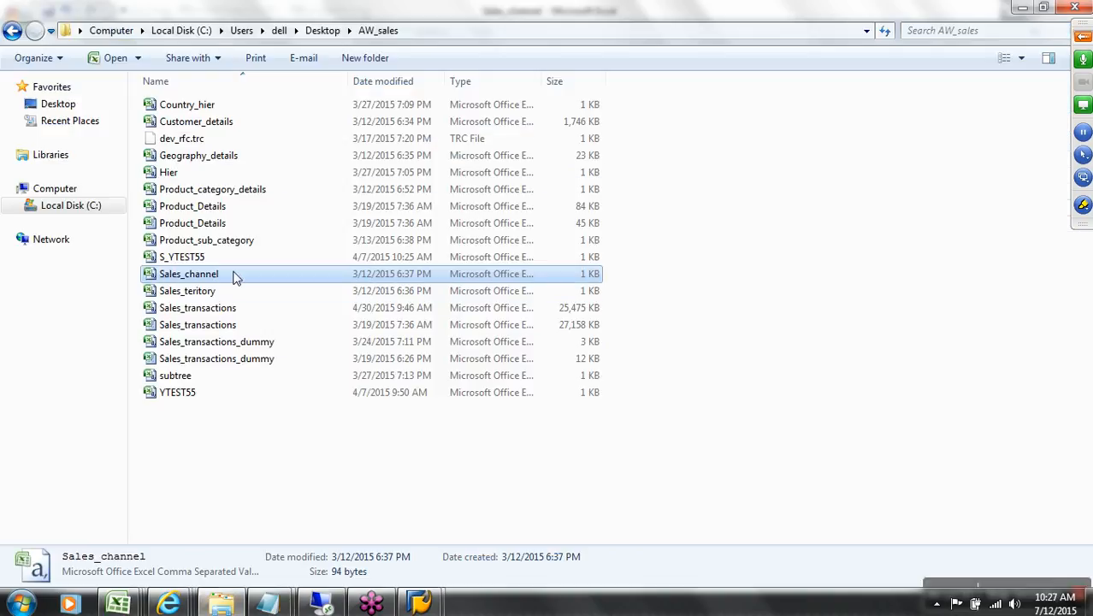
click(235, 313)
double_click(235, 313)
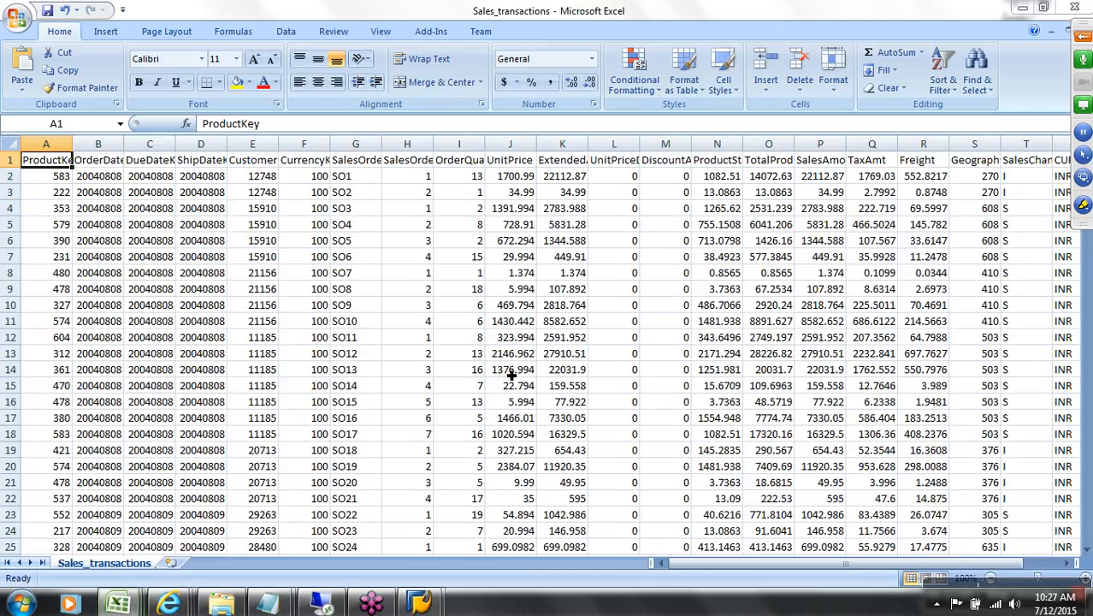
drag(743, 564, 928, 572)
click(933, 168)
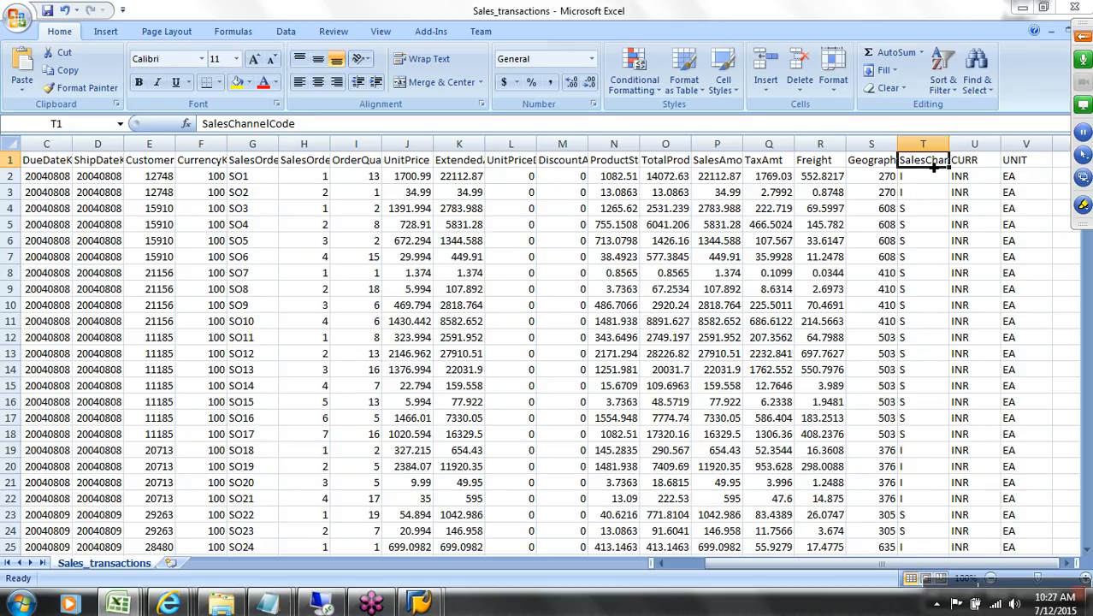
key(ctrl+Tab)
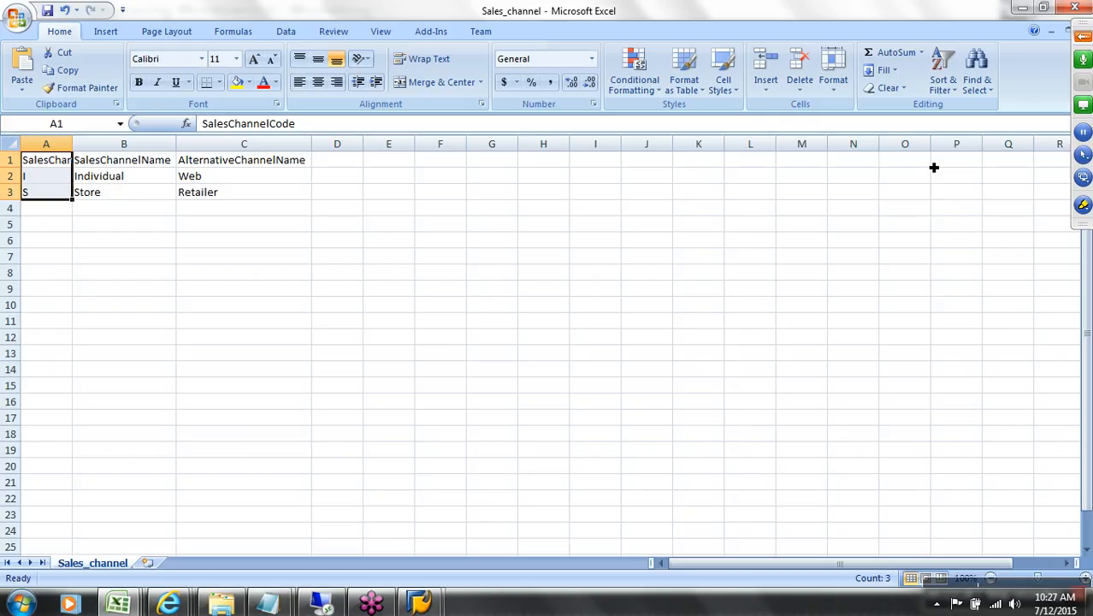
Step: Review channel codes I and S and the SalesChannelName and AlternativeChannelName values
click(62, 179)
click(61, 195)
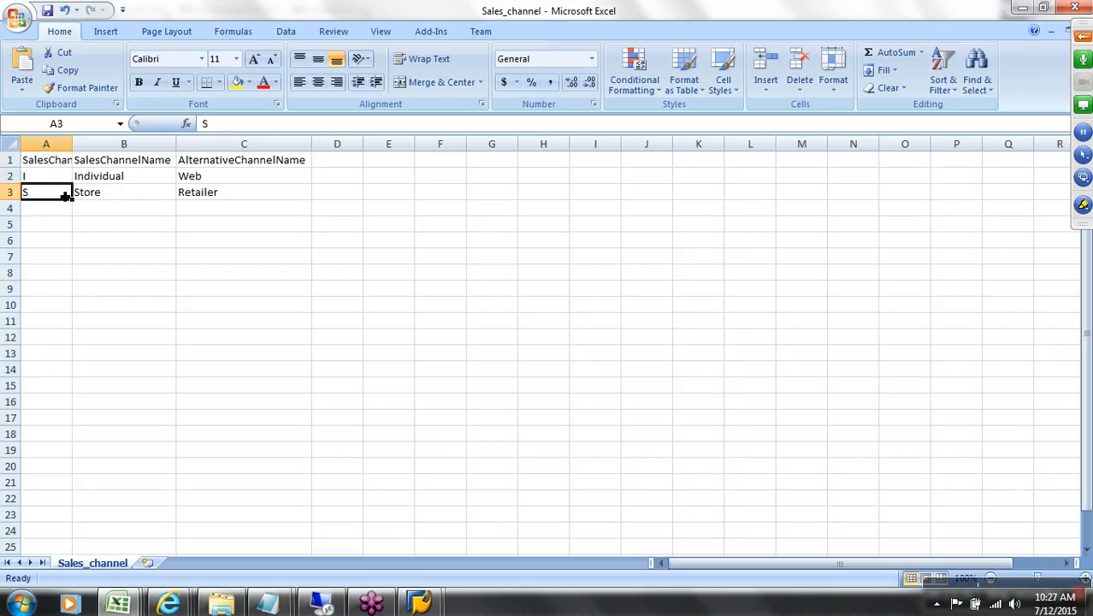
click(142, 164)
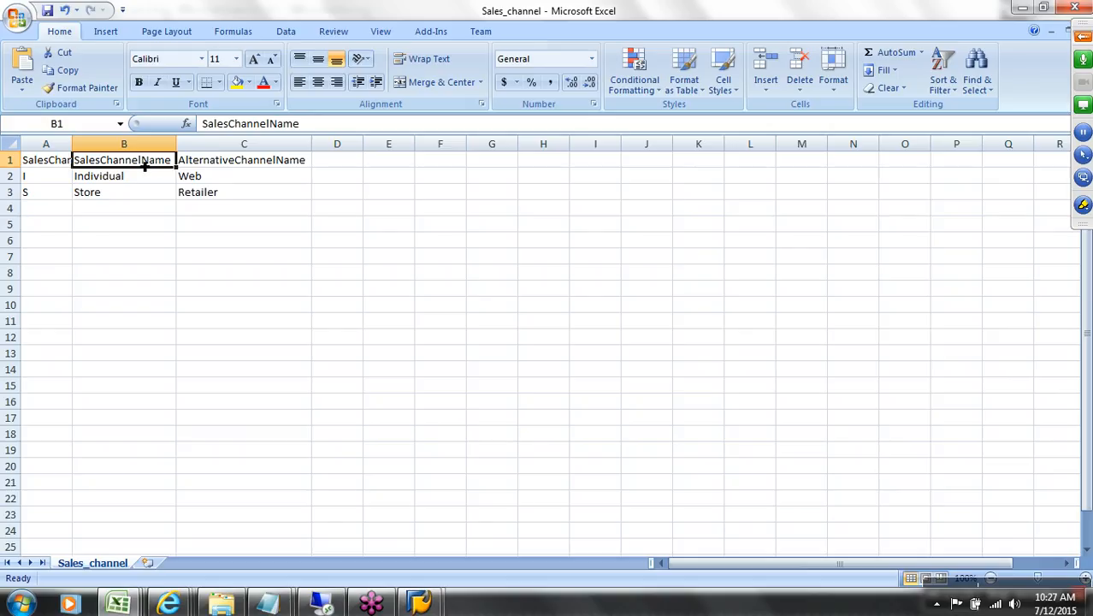
click(260, 165)
click(153, 164)
drag(151, 171, 151, 203)
drag(227, 166, 239, 208)
click(137, 162)
drag(138, 161, 152, 208)
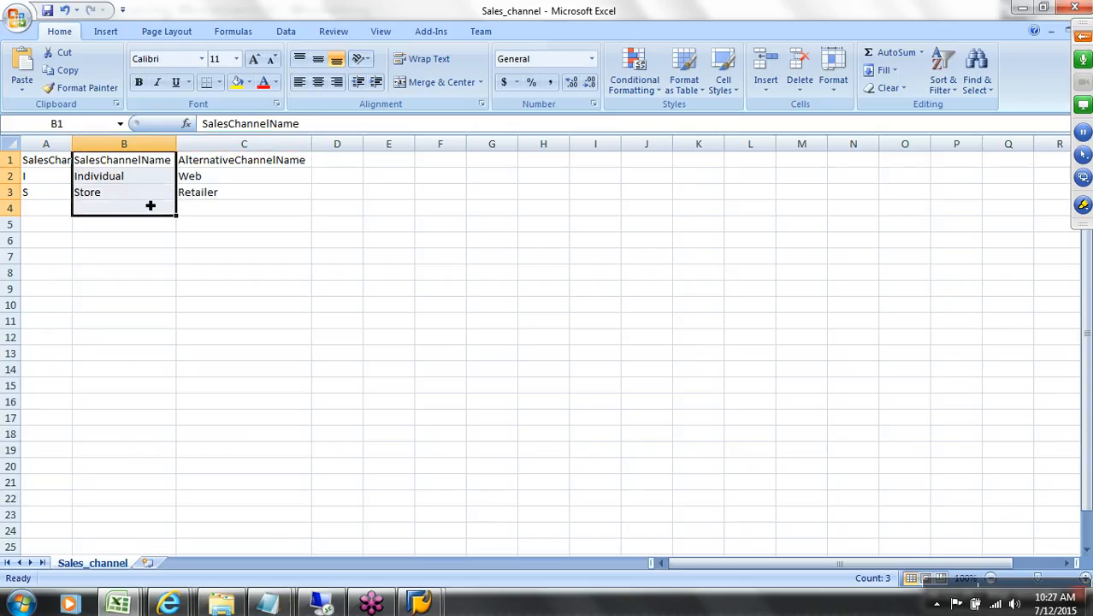
Step: Select the whole A1:C3 table and columns B and C, then return to the Data Warehousing Workbench
drag(51, 166, 226, 202)
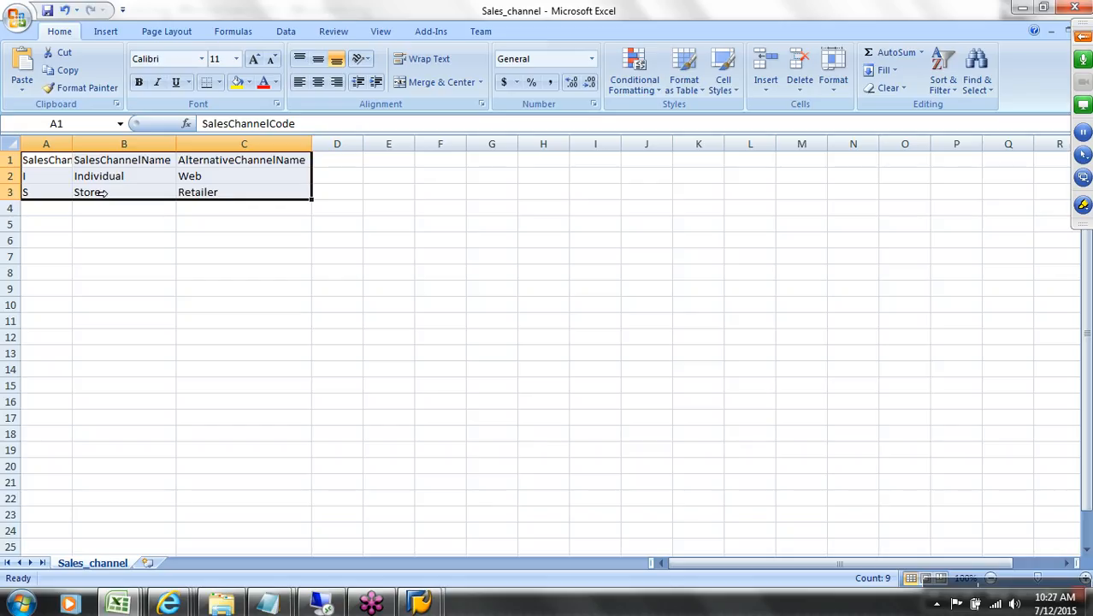
drag(46, 171, 229, 194)
drag(57, 167, 216, 195)
click(141, 144)
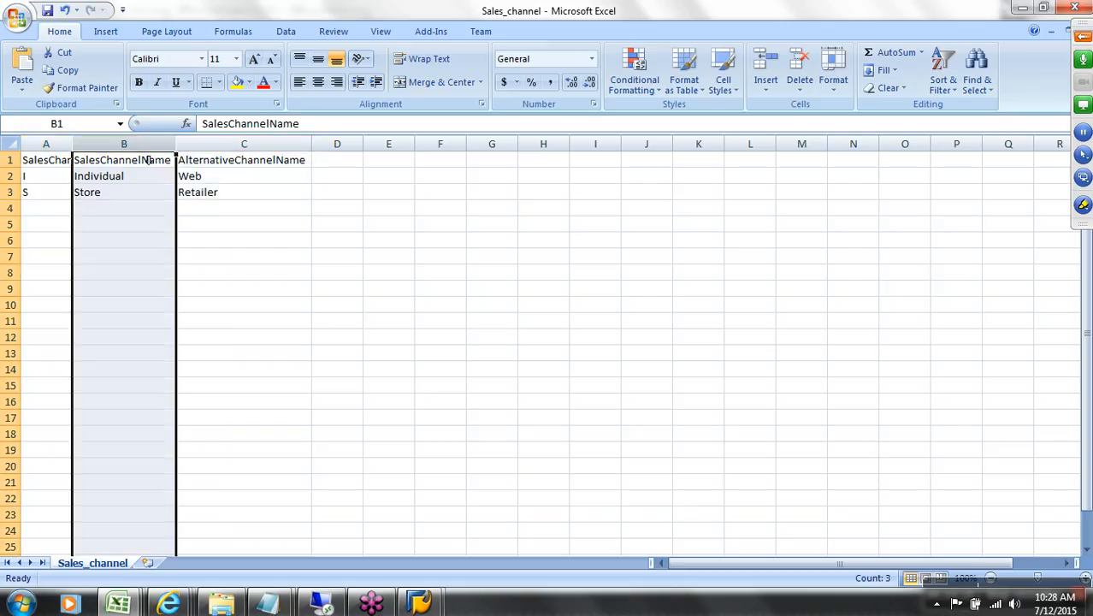
click(239, 147)
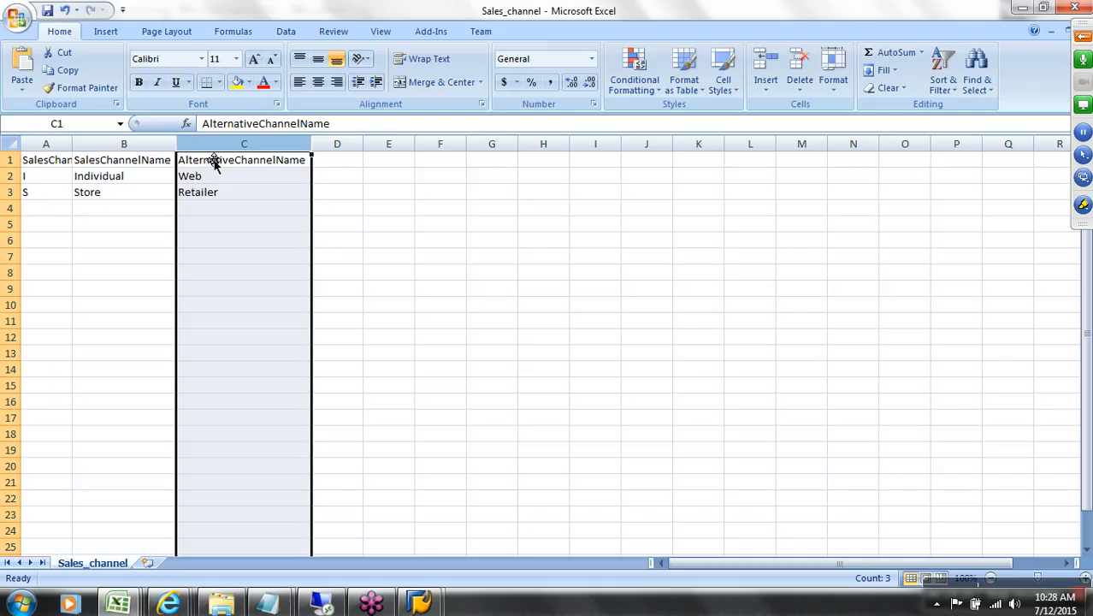
click(128, 161)
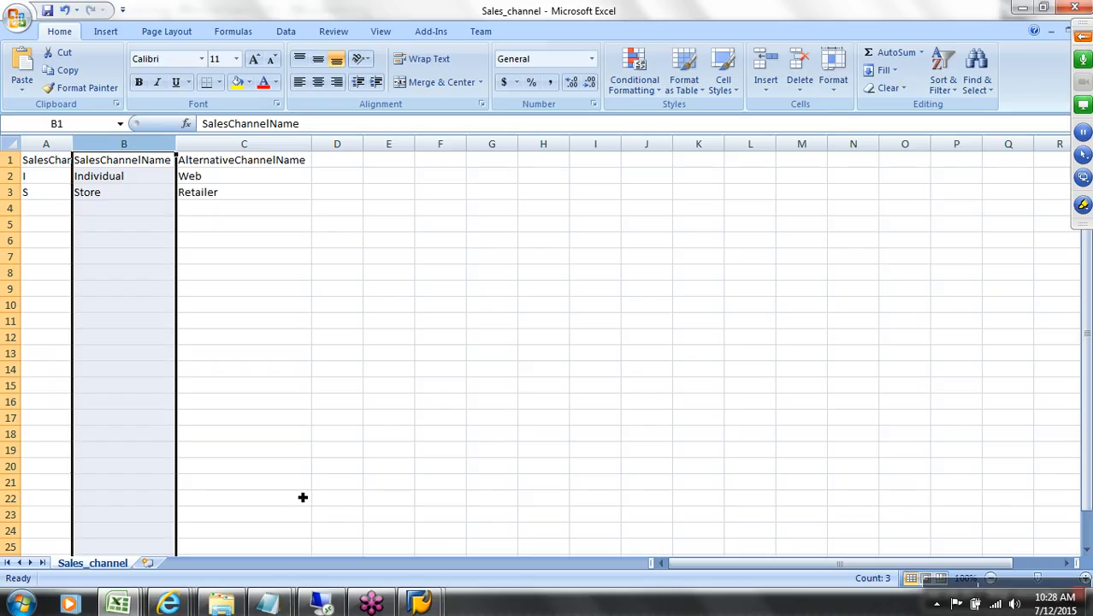
mouse_move(417, 603)
click(476, 539)
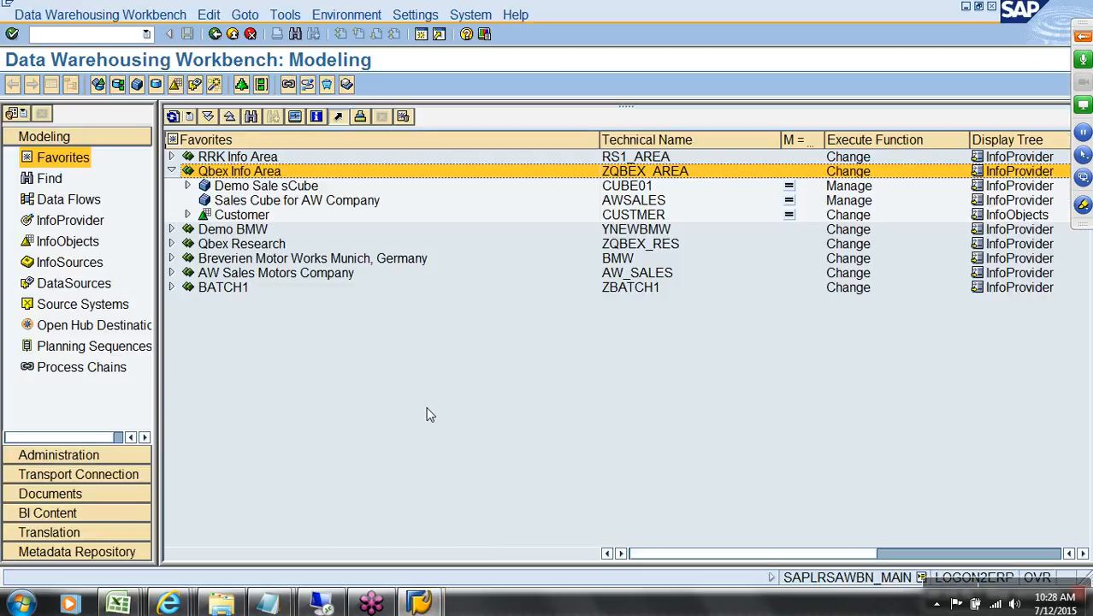
Step: Open the sales chanal code characteristic from the InfoObjects Char Catalog for editing
click(78, 250)
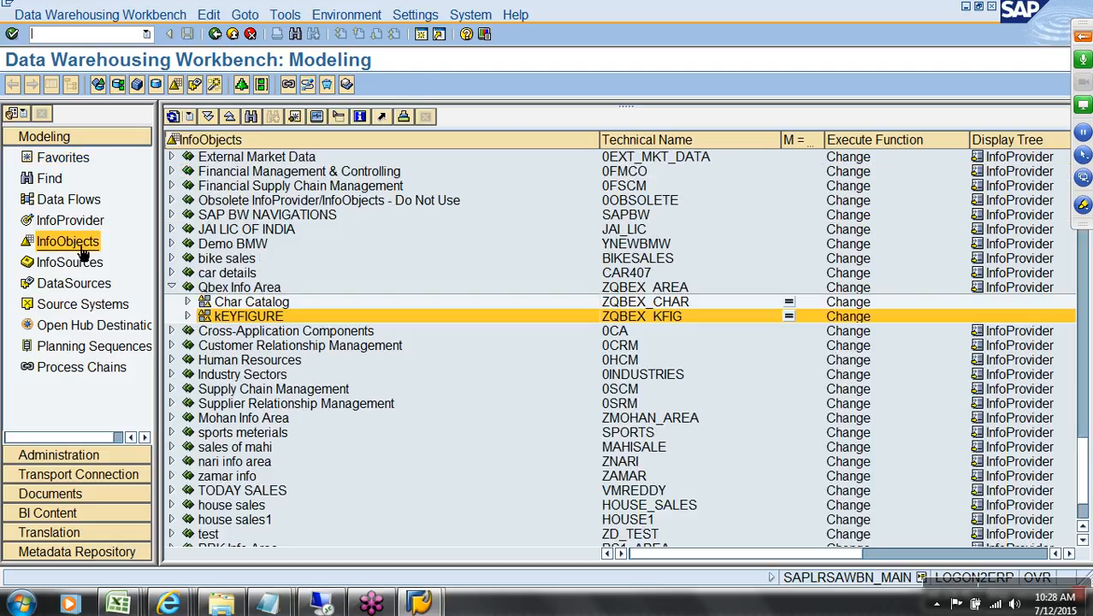
click(187, 302)
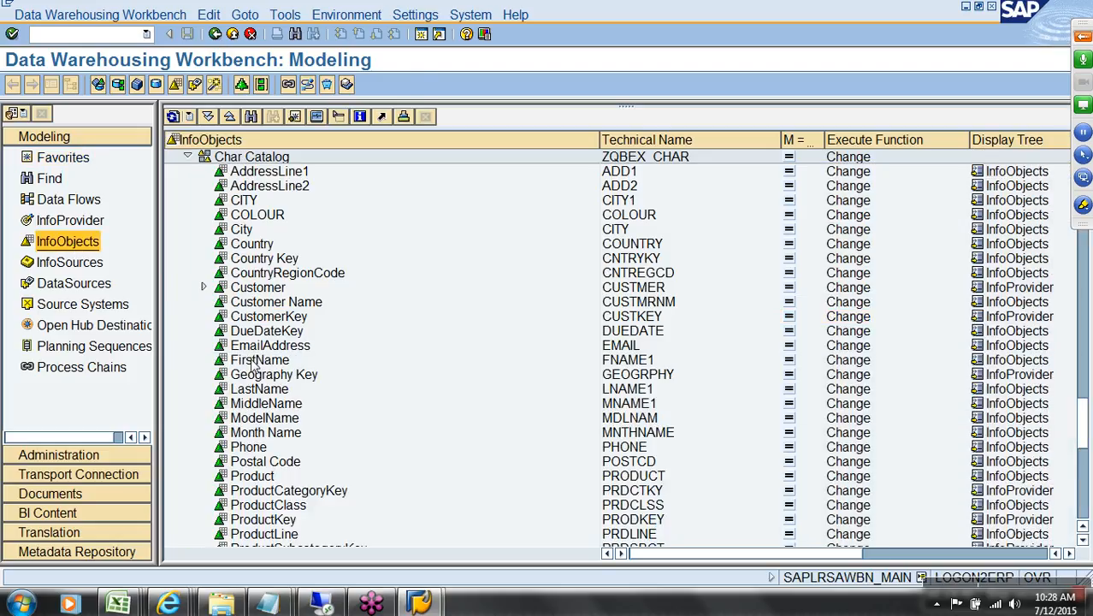
scroll(255, 366, down, 3)
scroll(241, 351, down, 3)
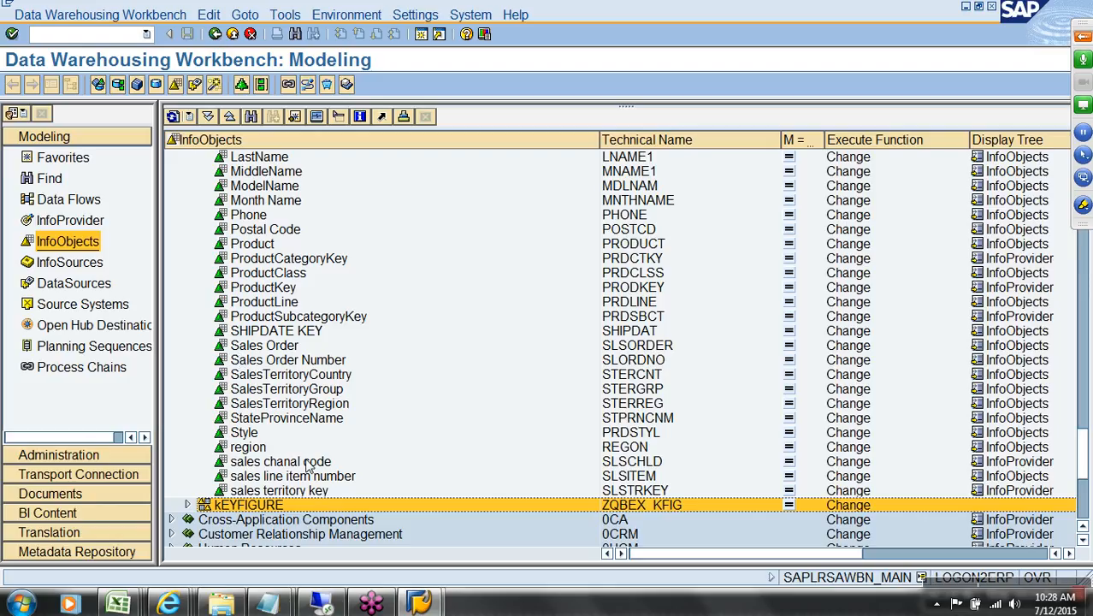
click(307, 463)
right_click(307, 463)
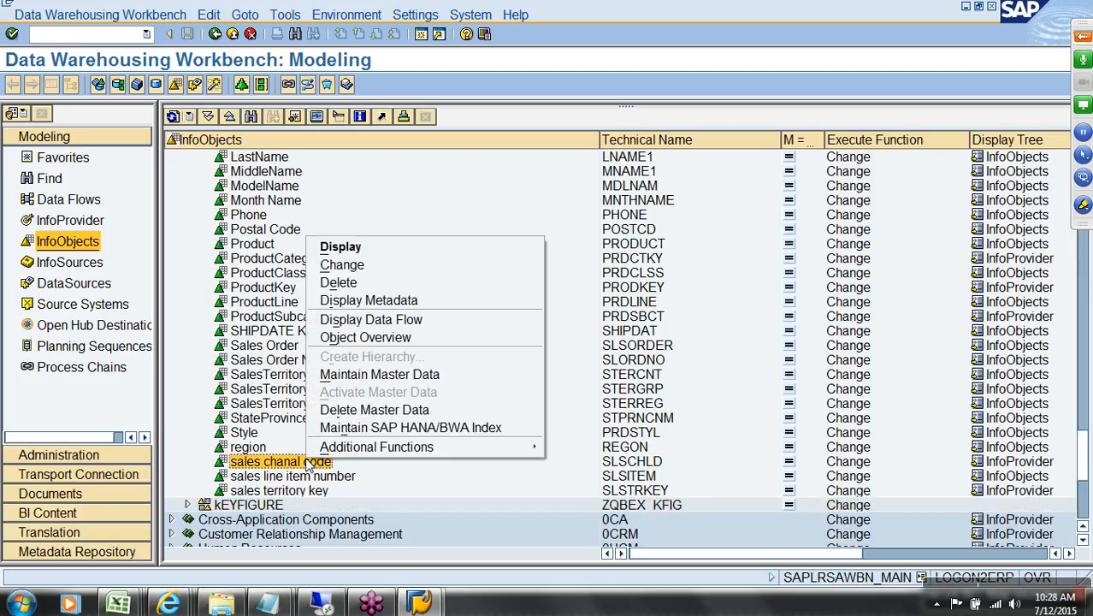
click(359, 264)
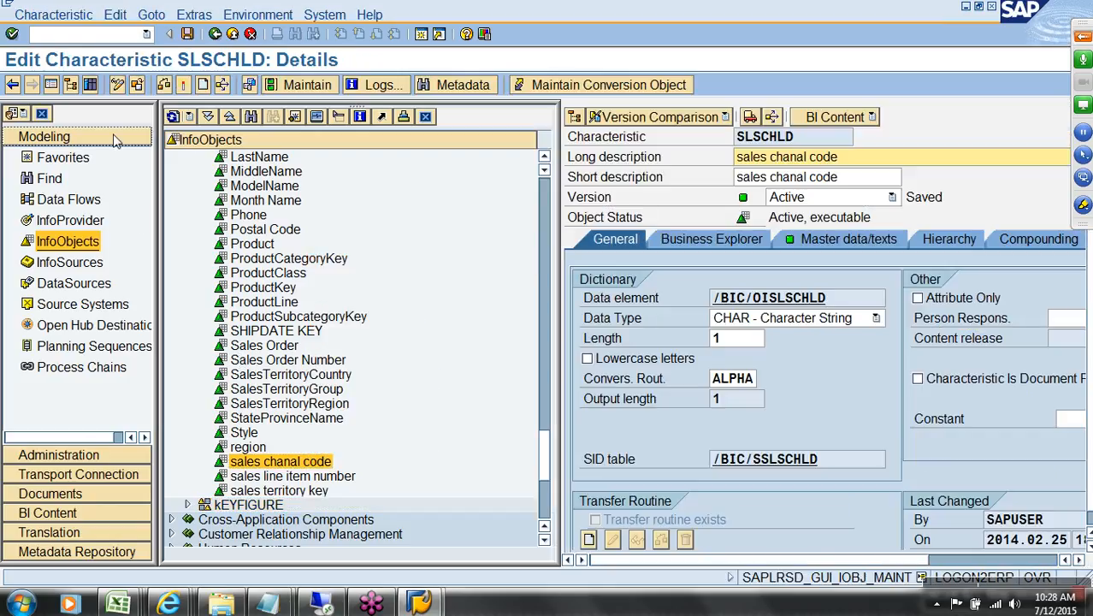
Step: On Master data/texts, clear the short and medium text options and uncheck With texts
click(51, 85)
click(267, 244)
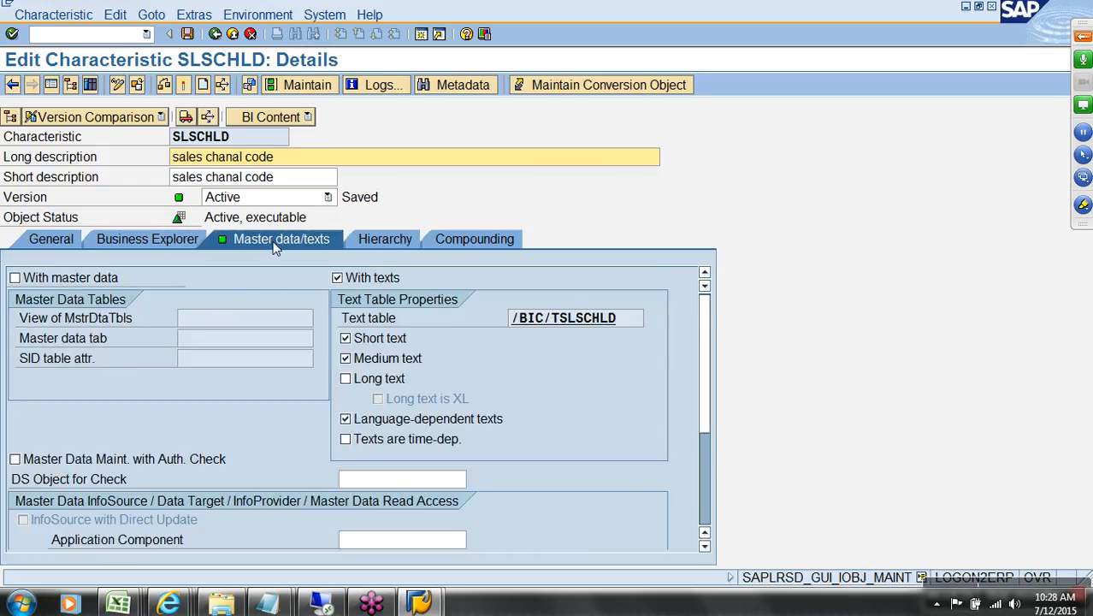
click(339, 278)
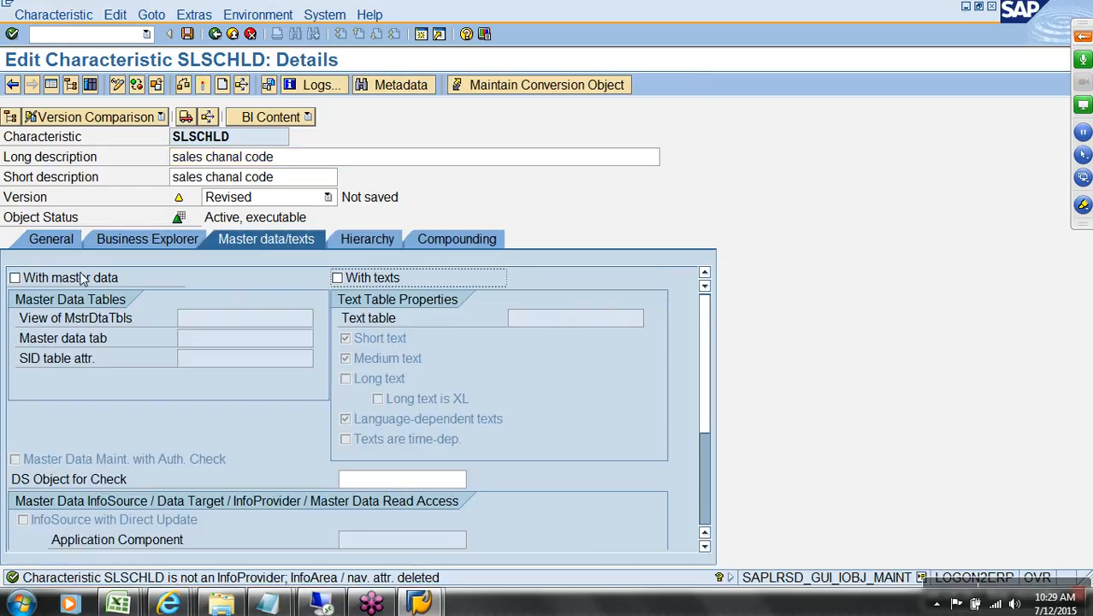
click(338, 278)
click(375, 340)
click(377, 359)
click(389, 420)
click(361, 281)
Step: Activate SLSCHLD, confirming despite the warnings, and note its technical name
click(202, 85)
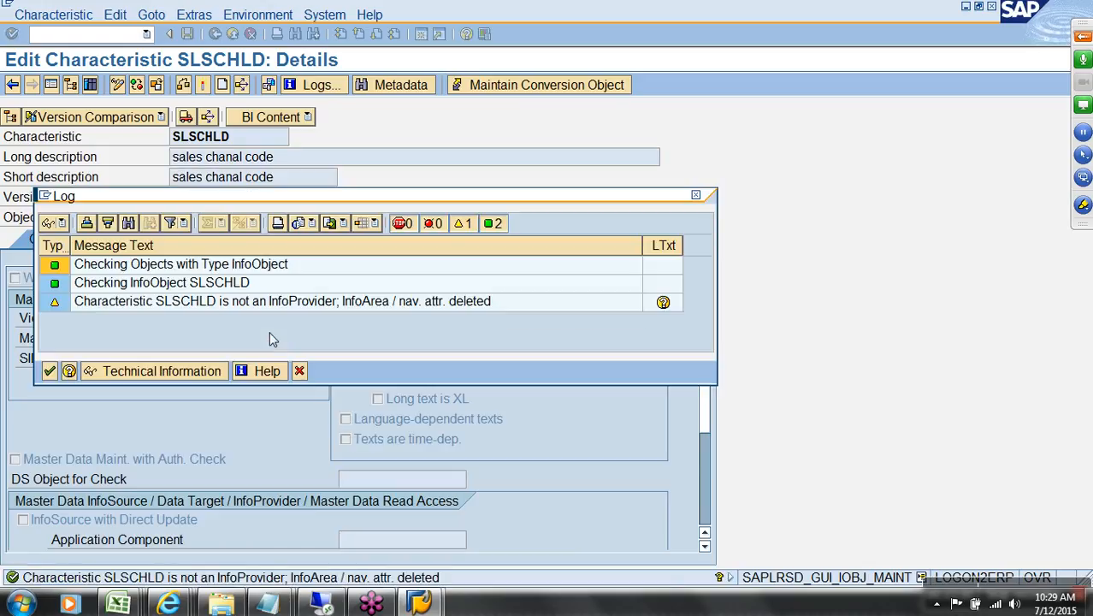
click(49, 371)
click(291, 323)
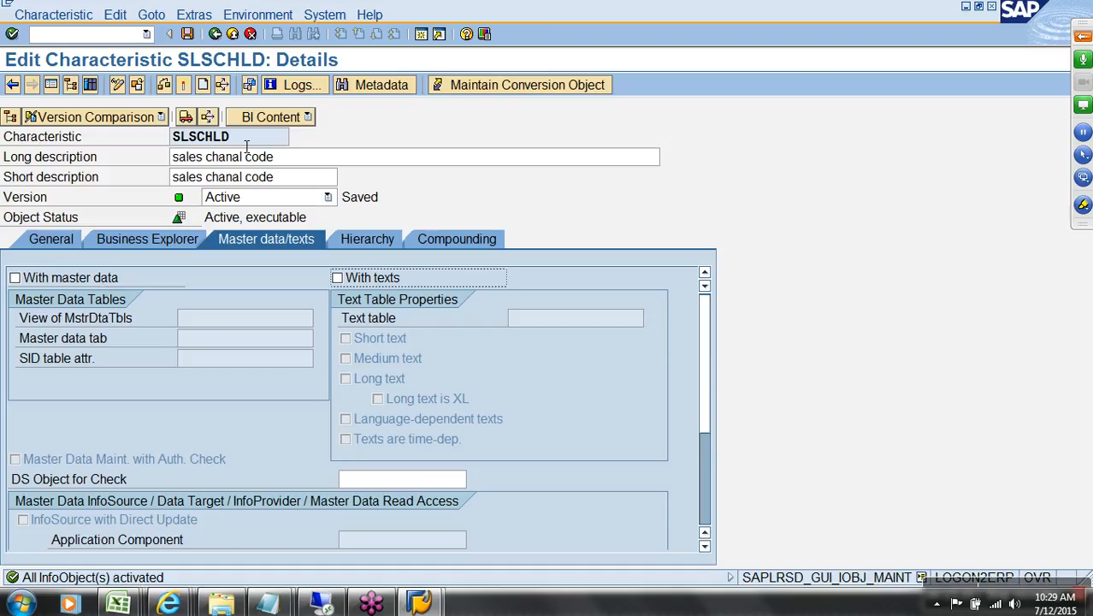
drag(246, 141, 167, 140)
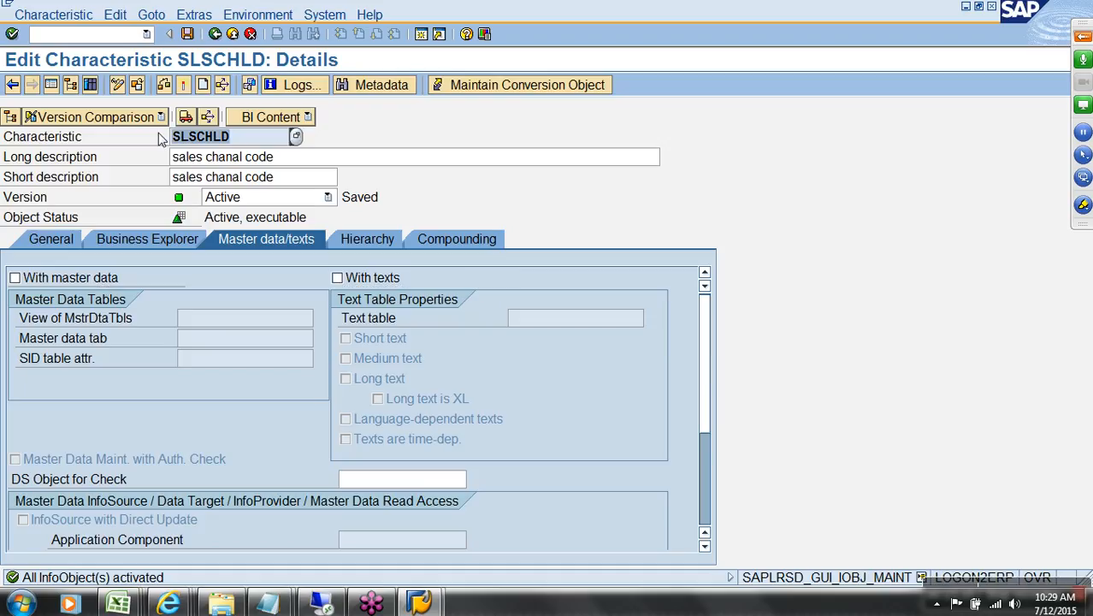
Step: Re-enable With texts using short and medium text, then activate SLSCHLD to generate its tables
click(354, 280)
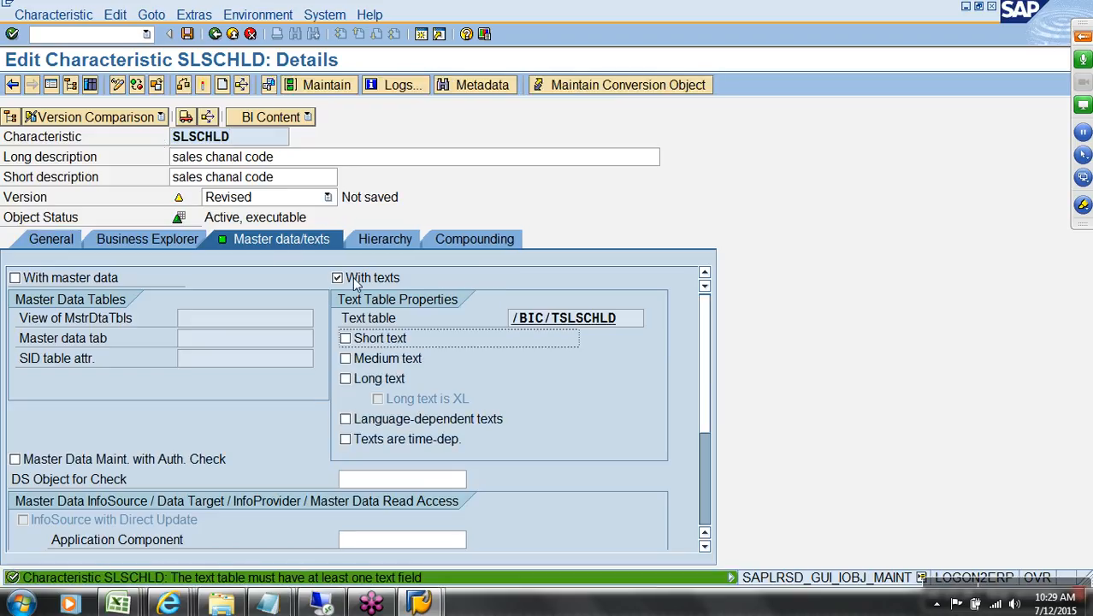
click(383, 342)
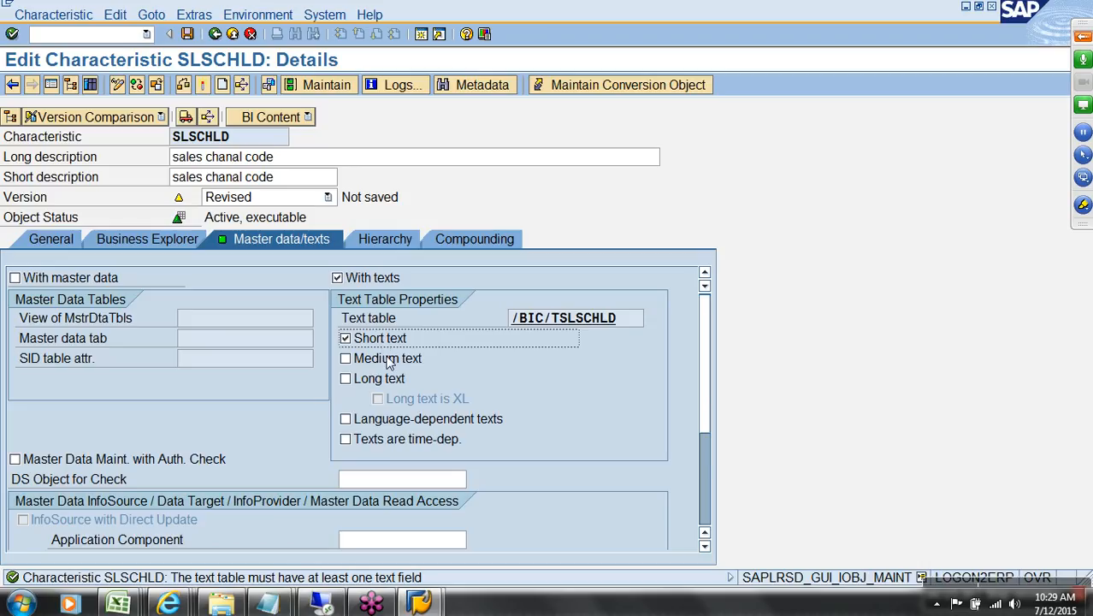
click(388, 360)
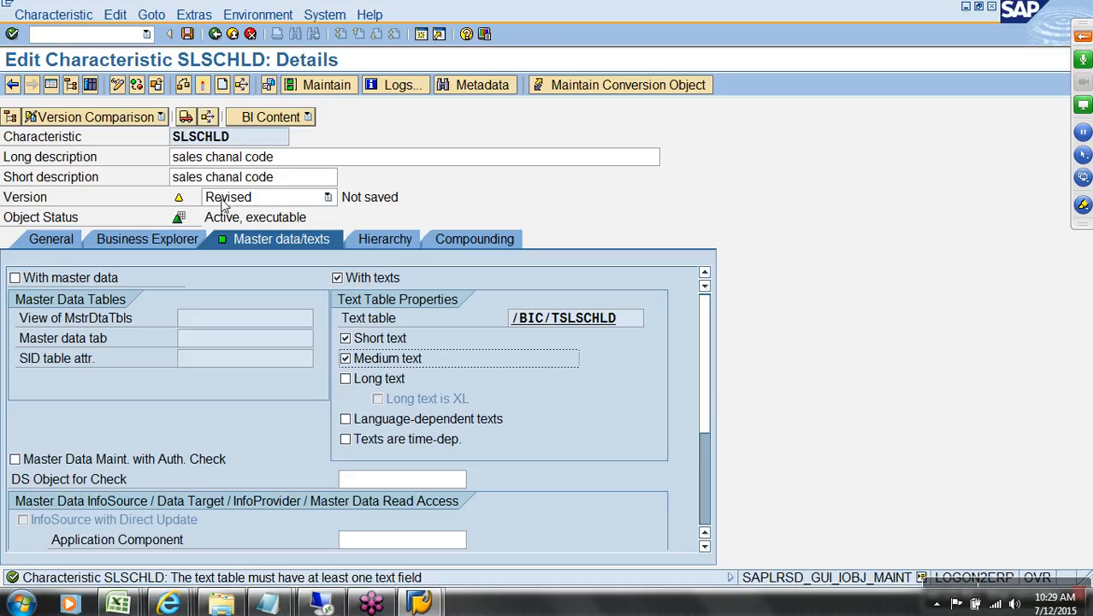
click(204, 87)
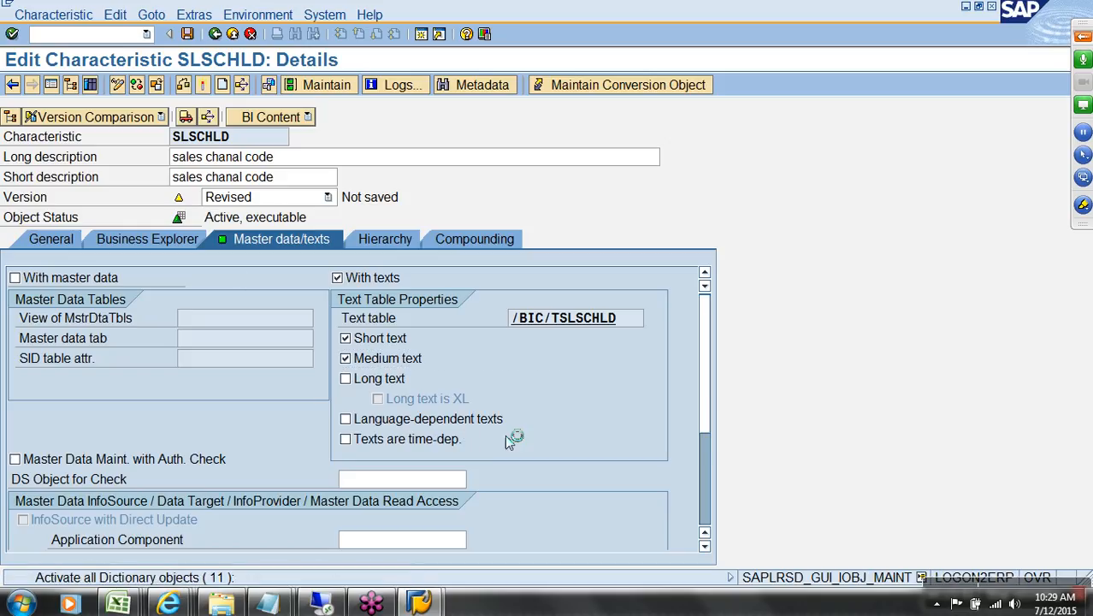
Step: Open text table /BIC/TSLSCHLD and review key /BIC/SLSCHLD, TXTSH length 20, TXTMD length 40
double_click(592, 325)
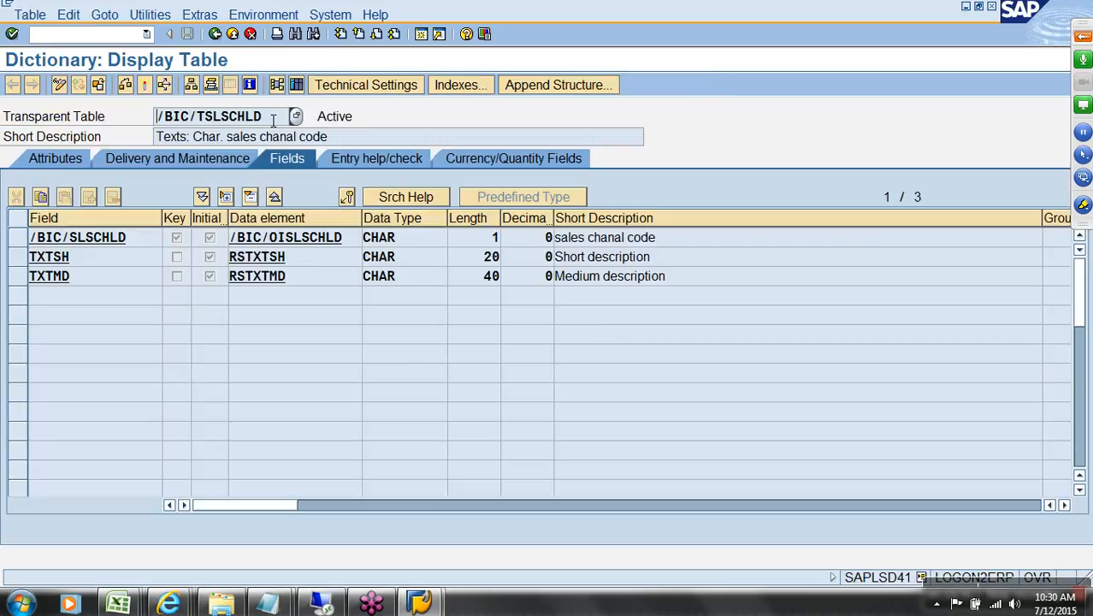
drag(205, 117, 261, 120)
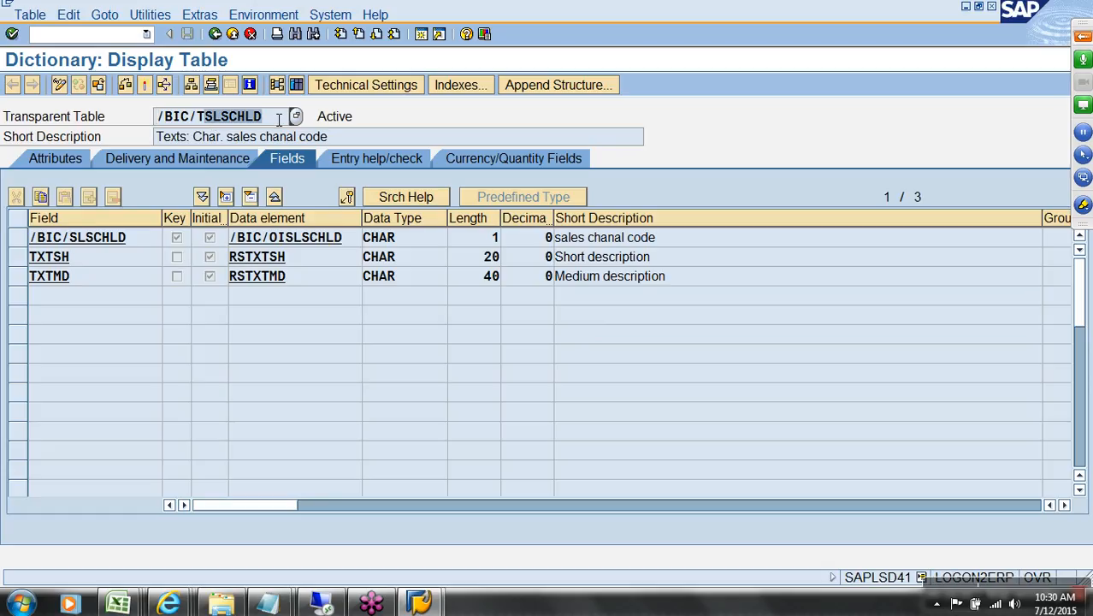
click(20, 239)
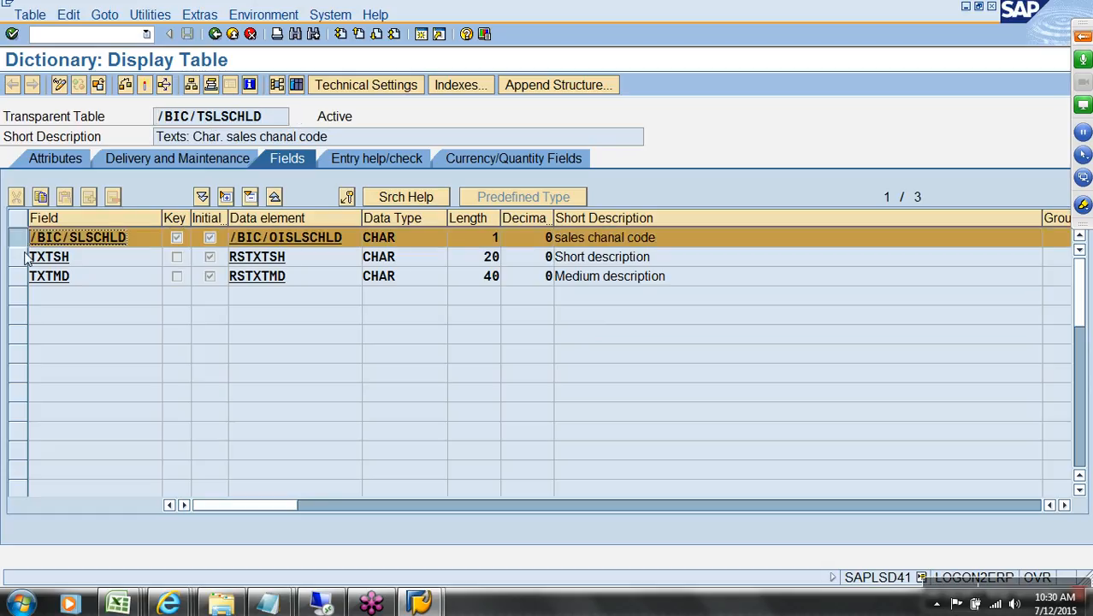
click(24, 260)
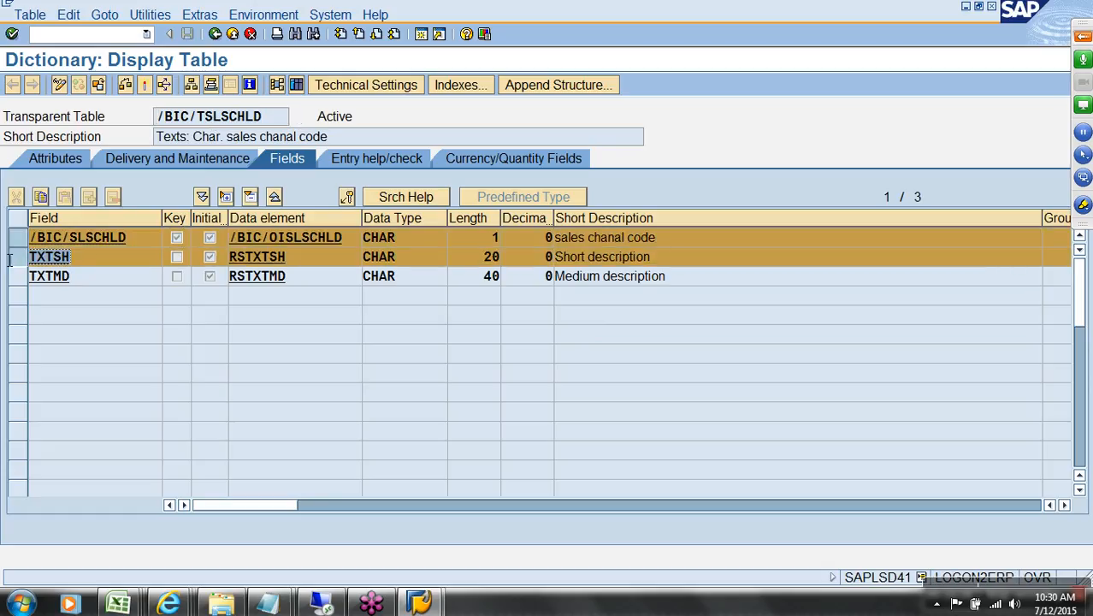
click(43, 280)
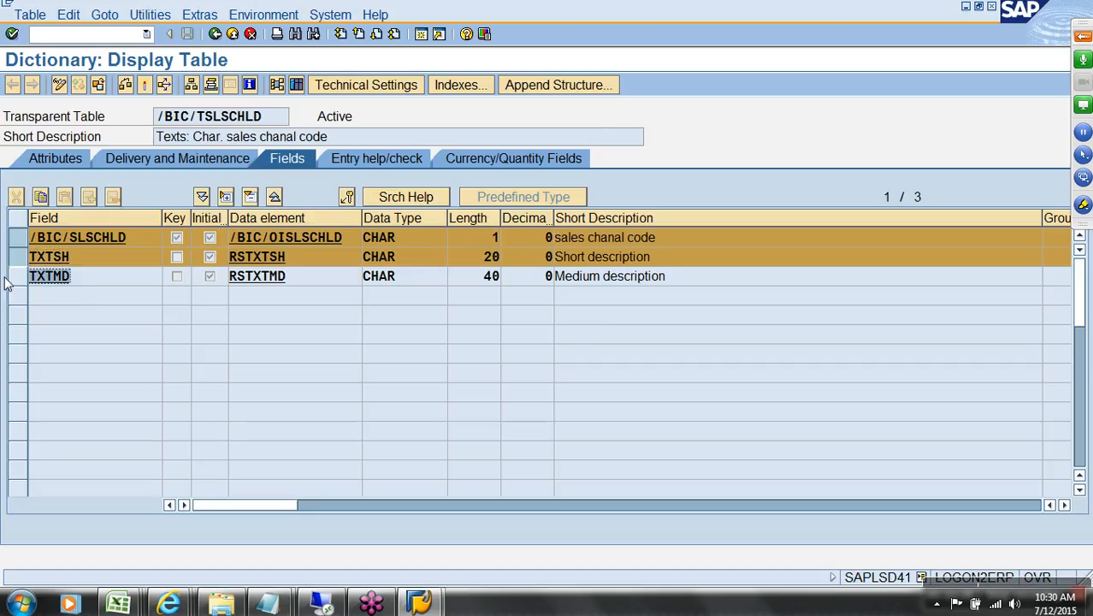
drag(477, 262, 541, 280)
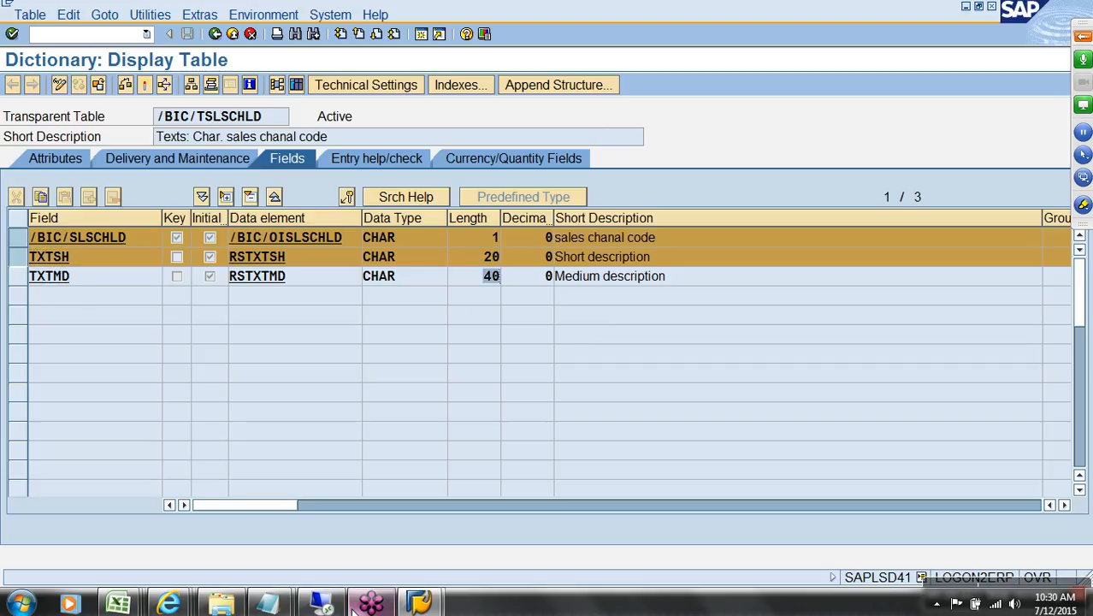
click(118, 603)
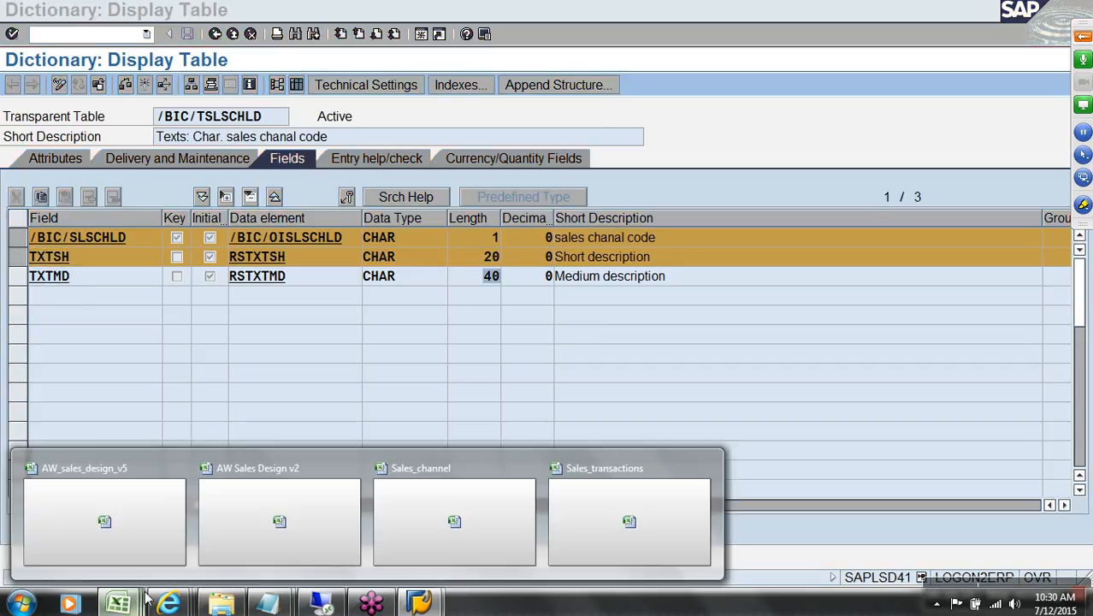
Step: Append ' (T)' to SalesChannelCode in cell C12 of AW_sales_design_v5
click(141, 523)
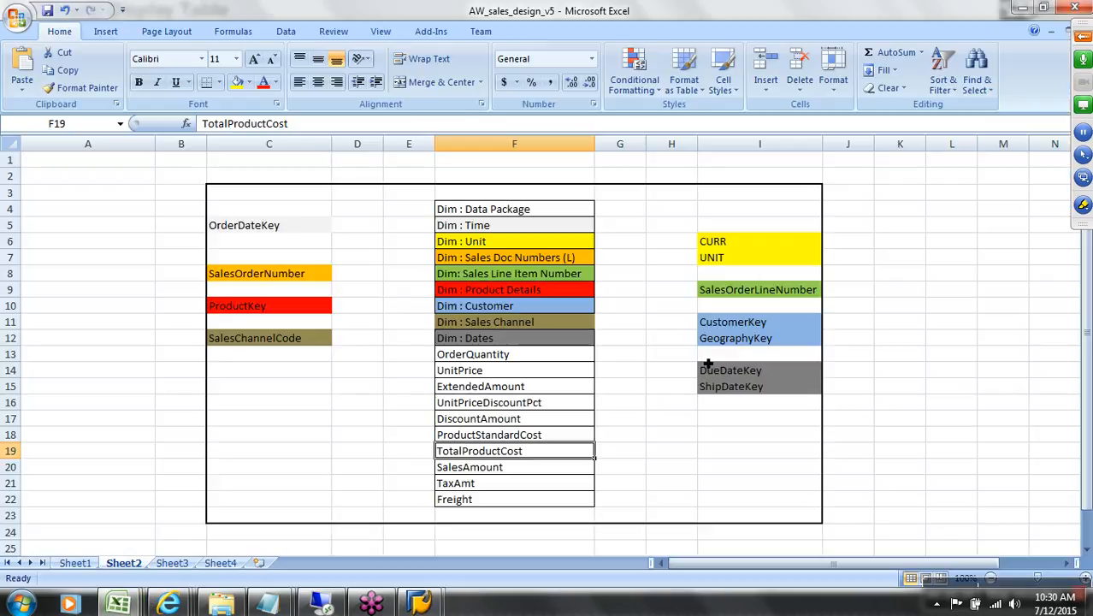
click(310, 342)
double_click(321, 342)
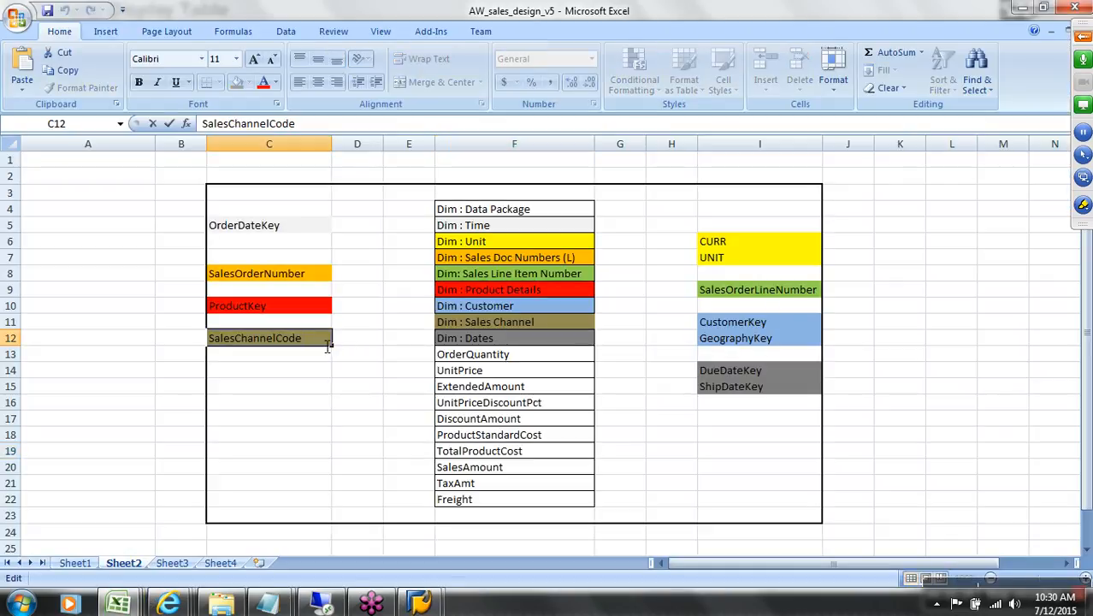
text((T))
click(966, 373)
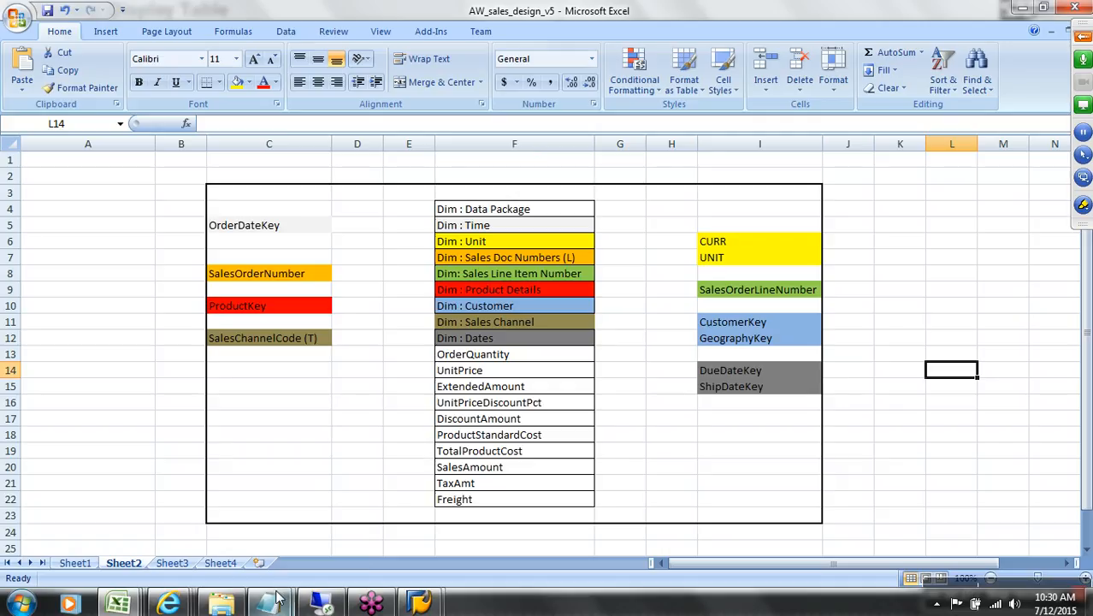
mouse_move(266, 587)
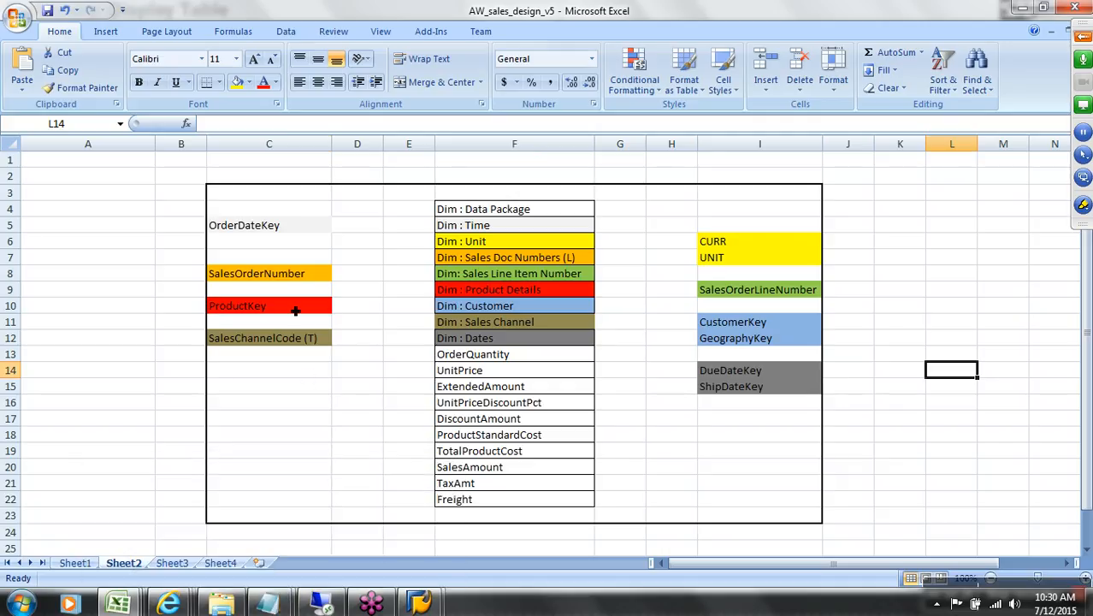
click(295, 309)
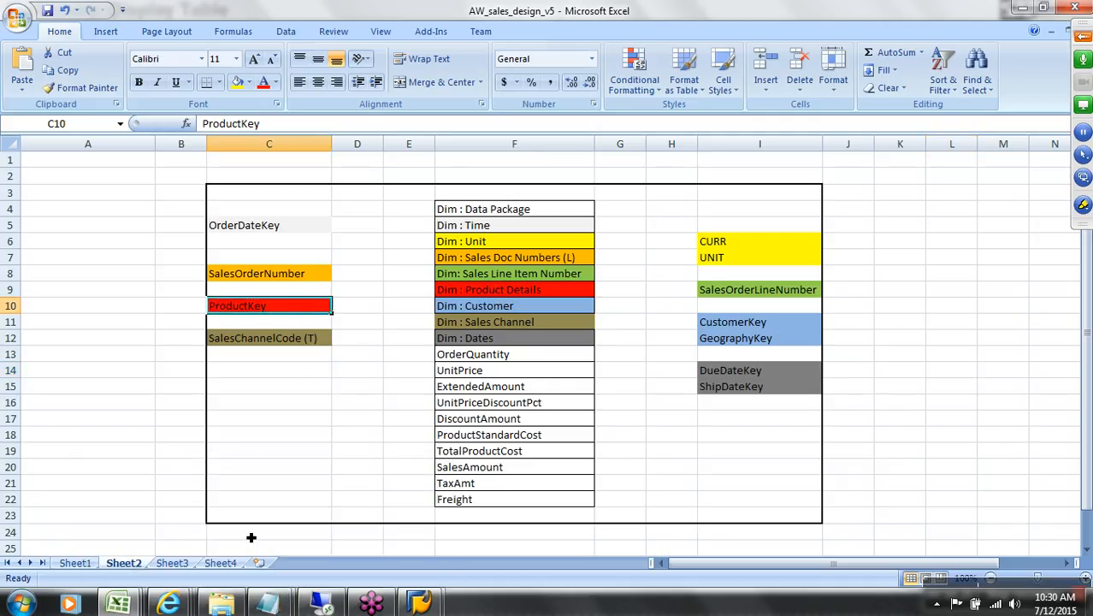
Step: Open the Product_Details file from the AW_sales folder in Excel
click(224, 604)
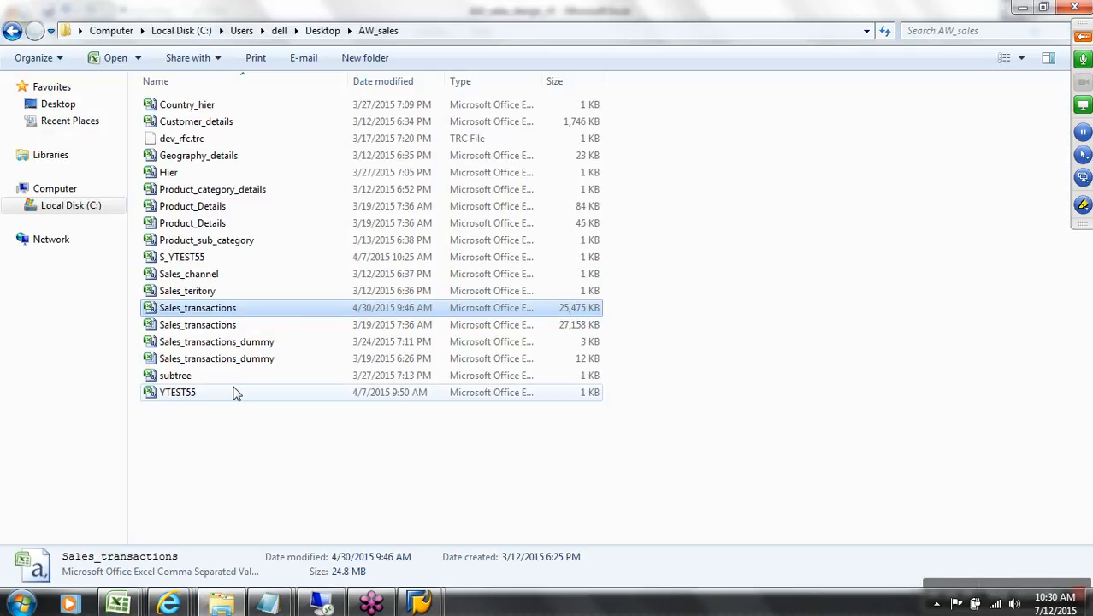
click(206, 208)
right_click(206, 213)
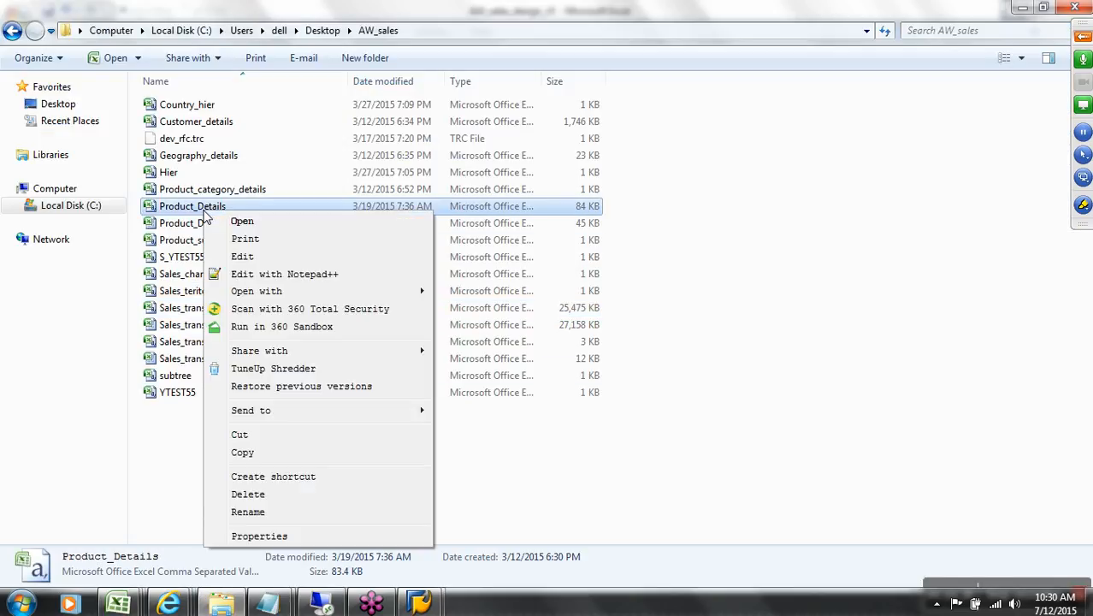
click(242, 221)
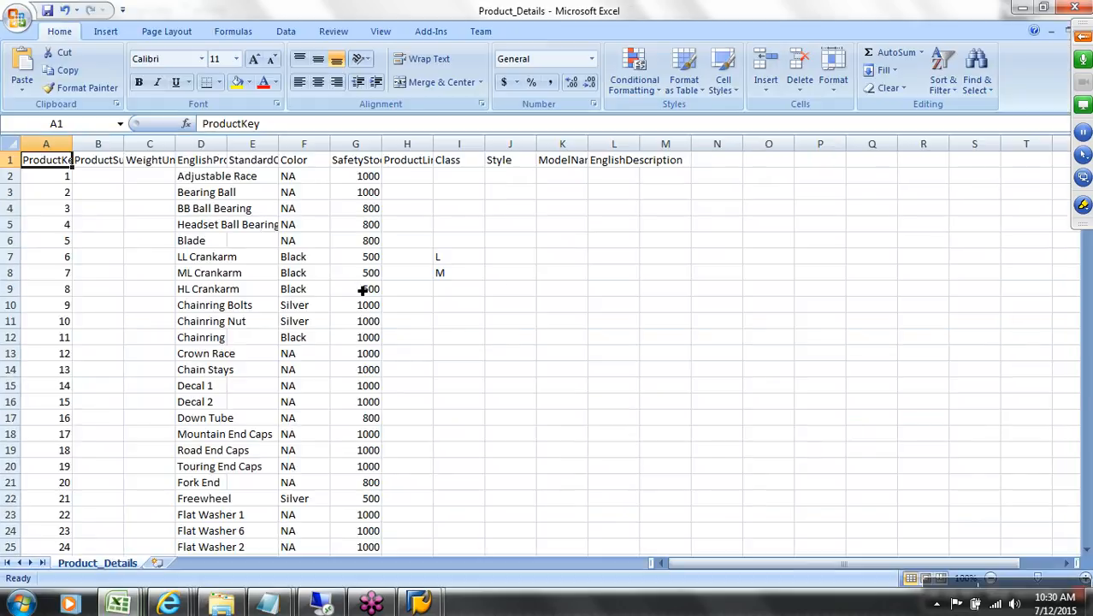
Step: AutoFit or widen columns B through L to show ProductSubcategoryKey, WeightUnitMeasureCode, EnglishProductName and ModelName
drag(133, 148, 133, 149)
double_click(134, 149)
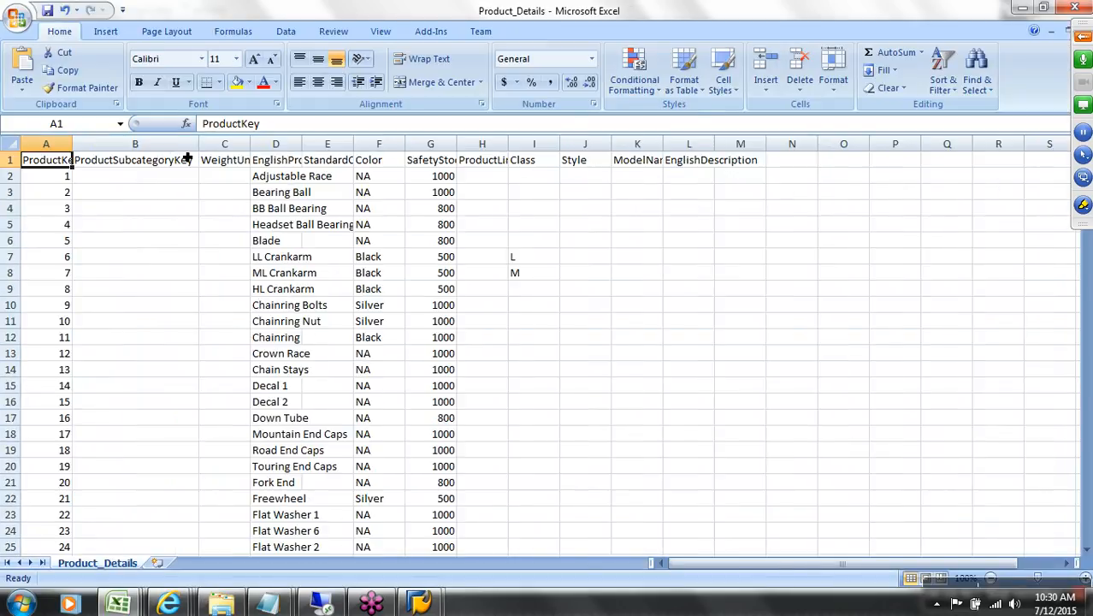
double_click(251, 148)
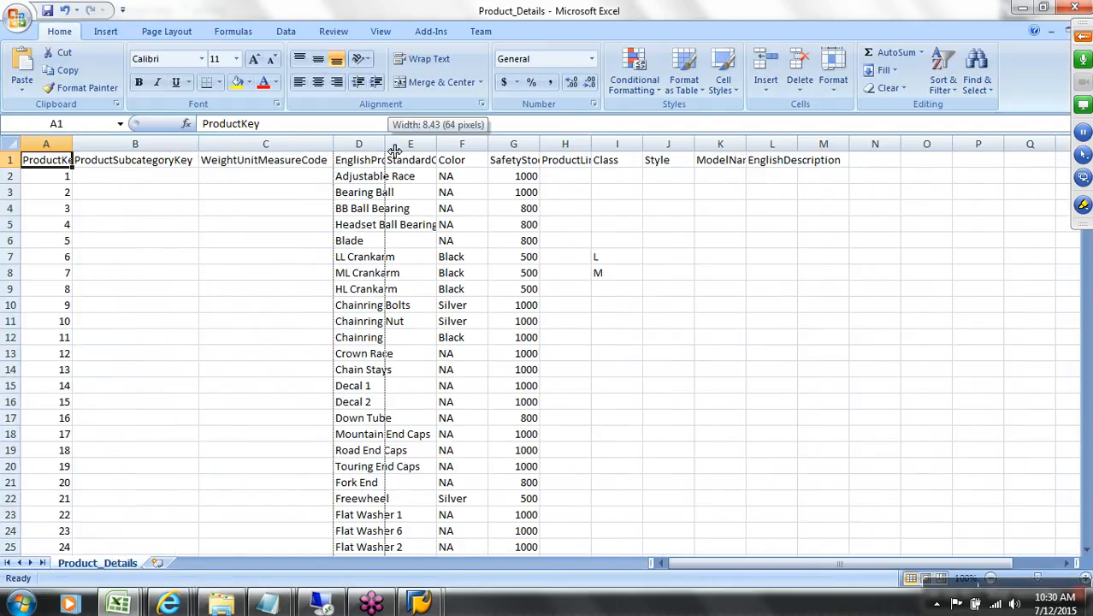
double_click(386, 151)
double_click(567, 153)
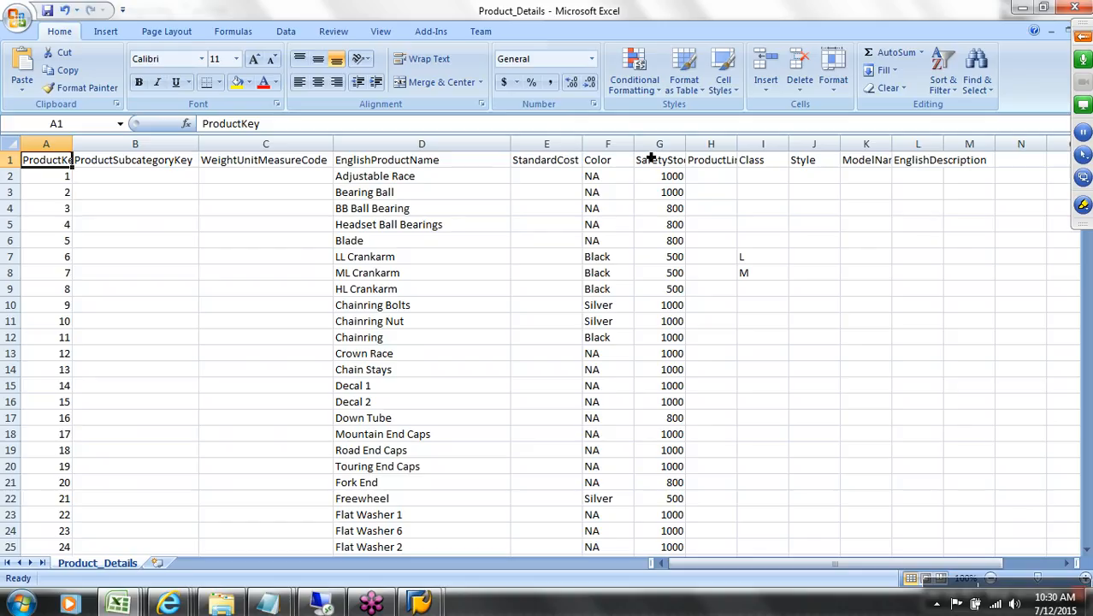
drag(634, 149, 648, 150)
double_click(707, 152)
double_click(792, 152)
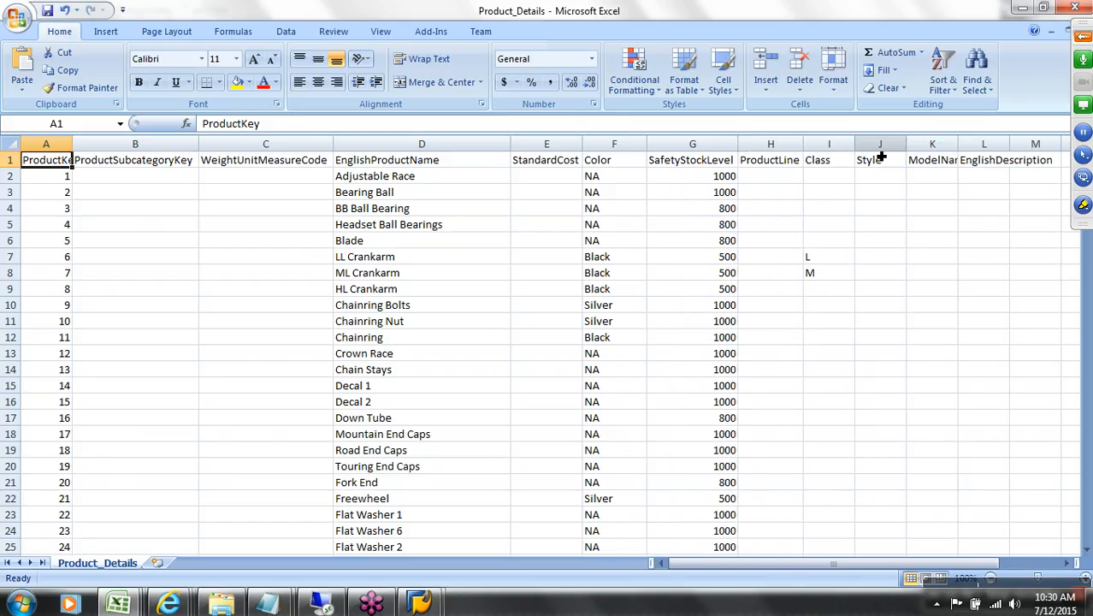
double_click(1009, 146)
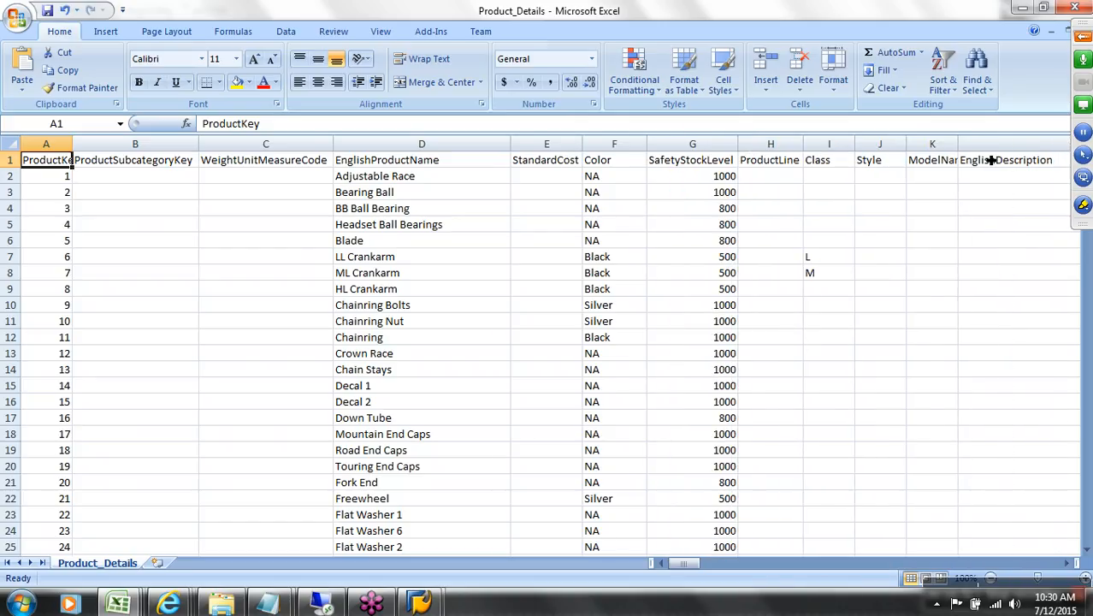
drag(958, 146, 1051, 145)
Step: Select columns B through F, then return the selection to the ProductKey header cell A1
click(948, 165)
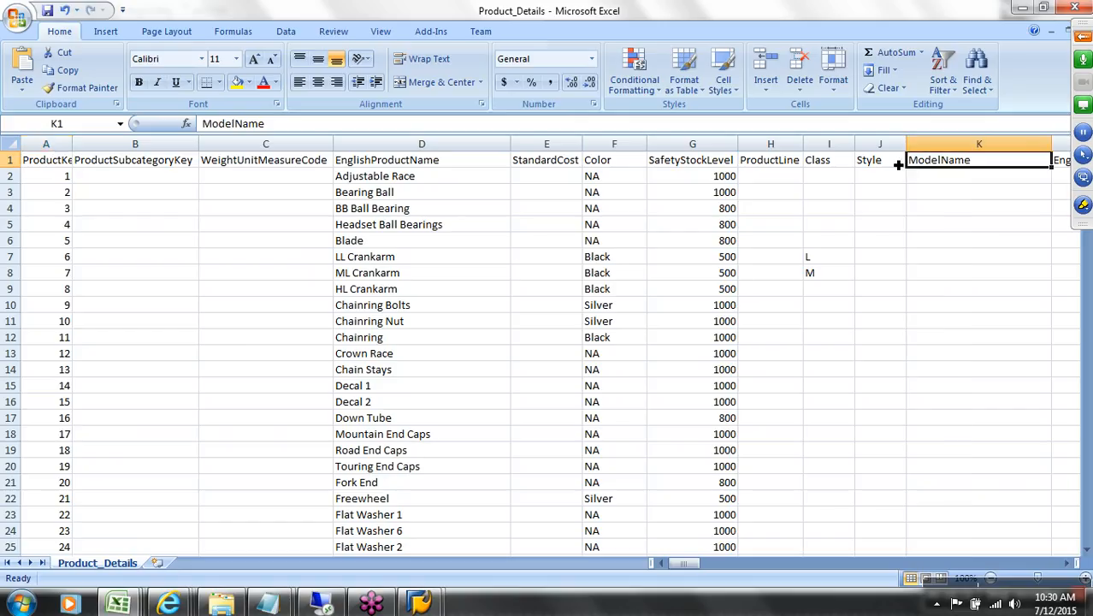
key(Left)
key(Left)
key(Left)
key(Left)
key(Left)
key(Left)
key(Left)
key(Left)
key(Left)
key(Left)
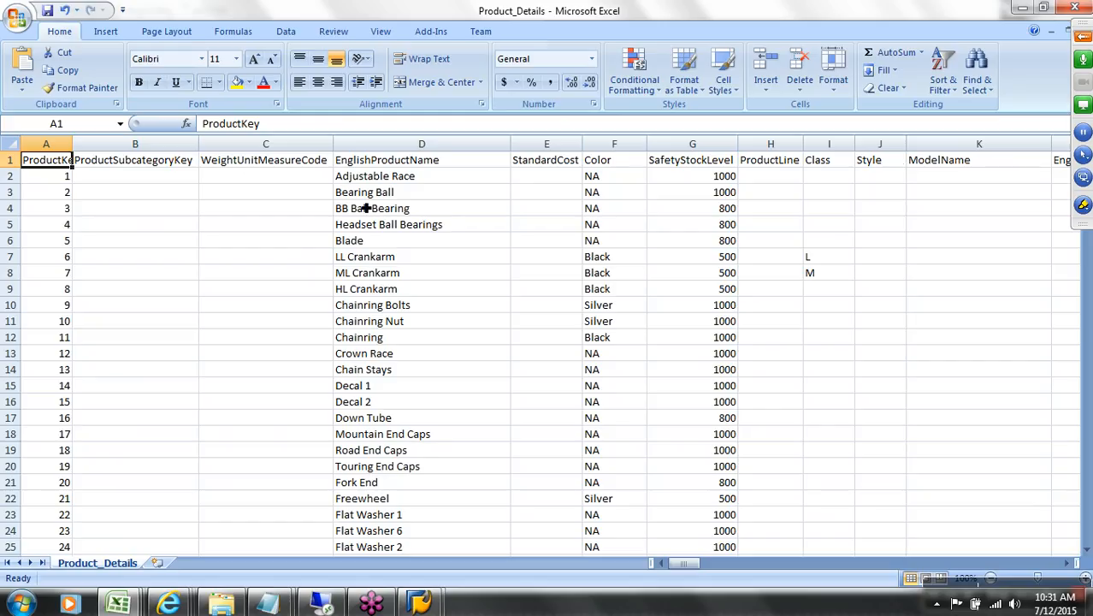
drag(134, 143, 576, 338)
drag(1046, 563, 739, 565)
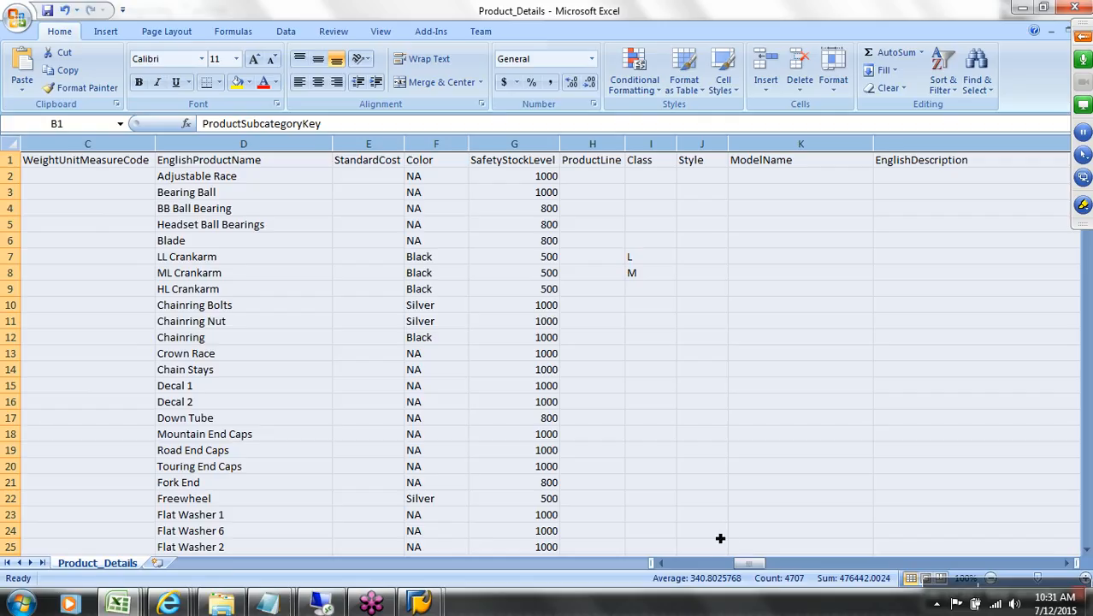
click(695, 565)
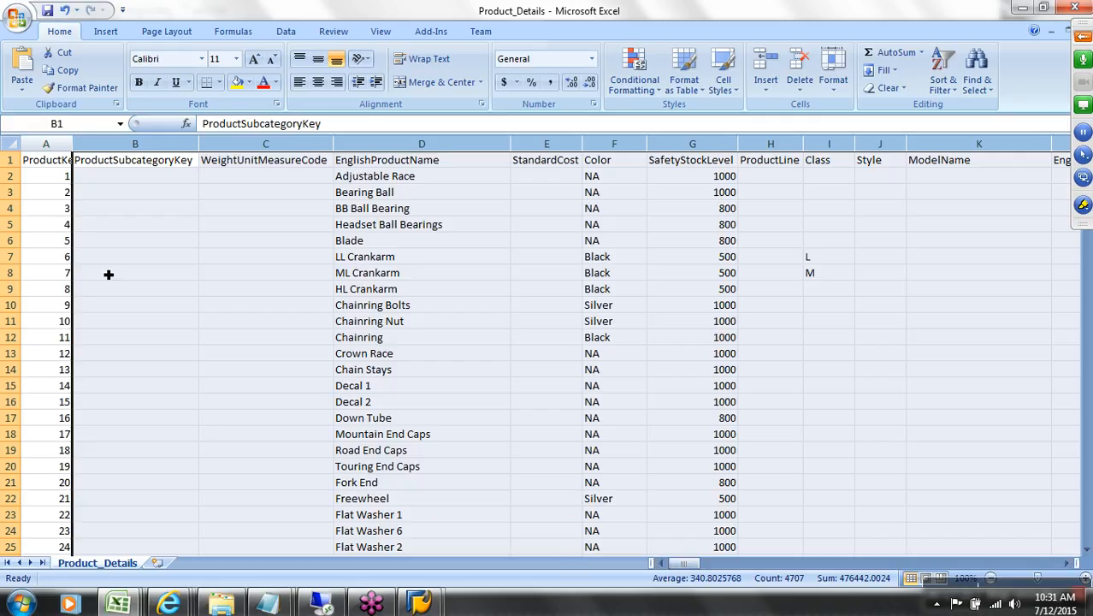
click(158, 168)
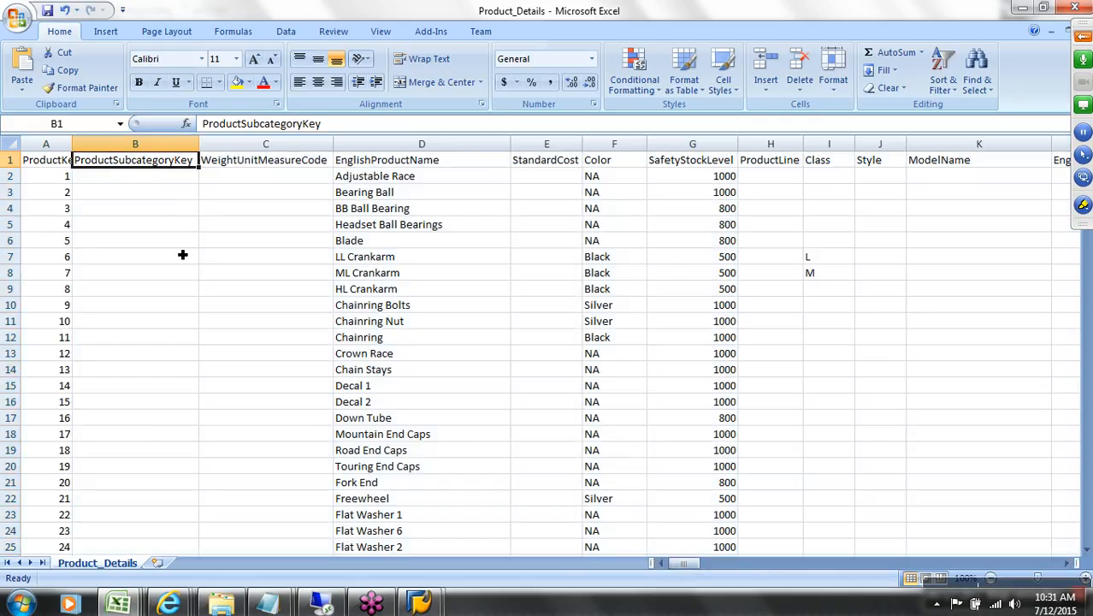
click(52, 162)
Step: Filter ProductKey to 500, showing subcategory 16, weight unit LB and HL Touring Frame - Blue, 60
click(286, 31)
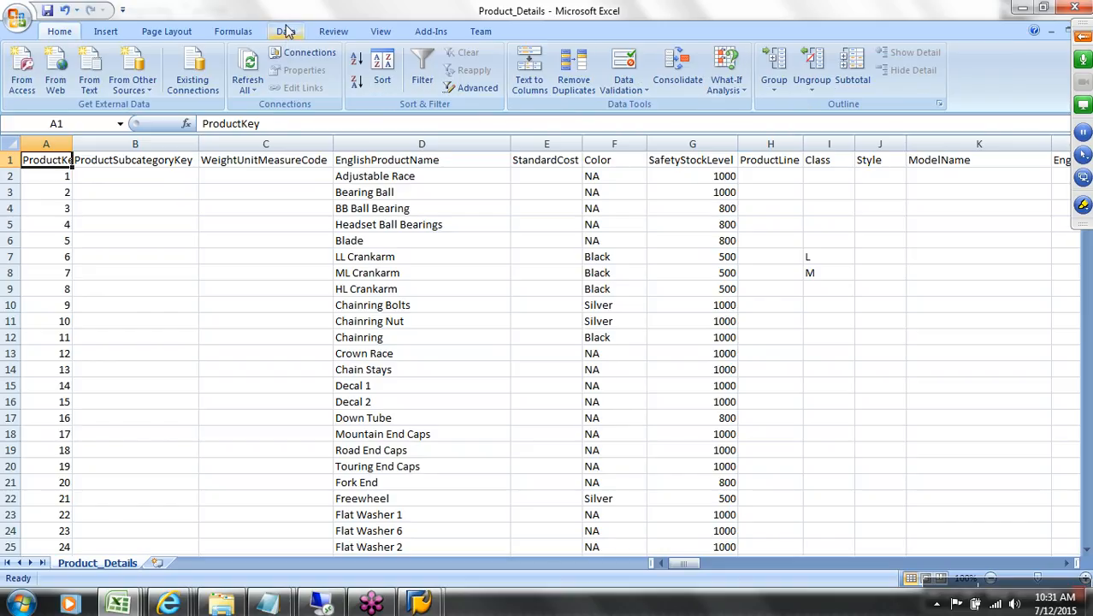
click(428, 69)
click(65, 160)
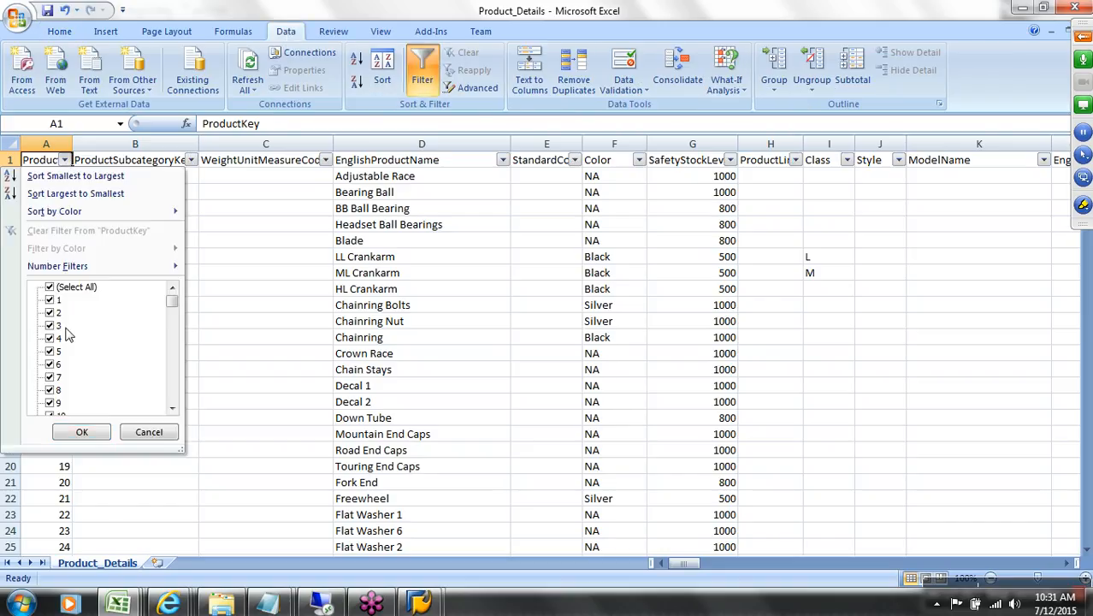
drag(176, 301, 172, 390)
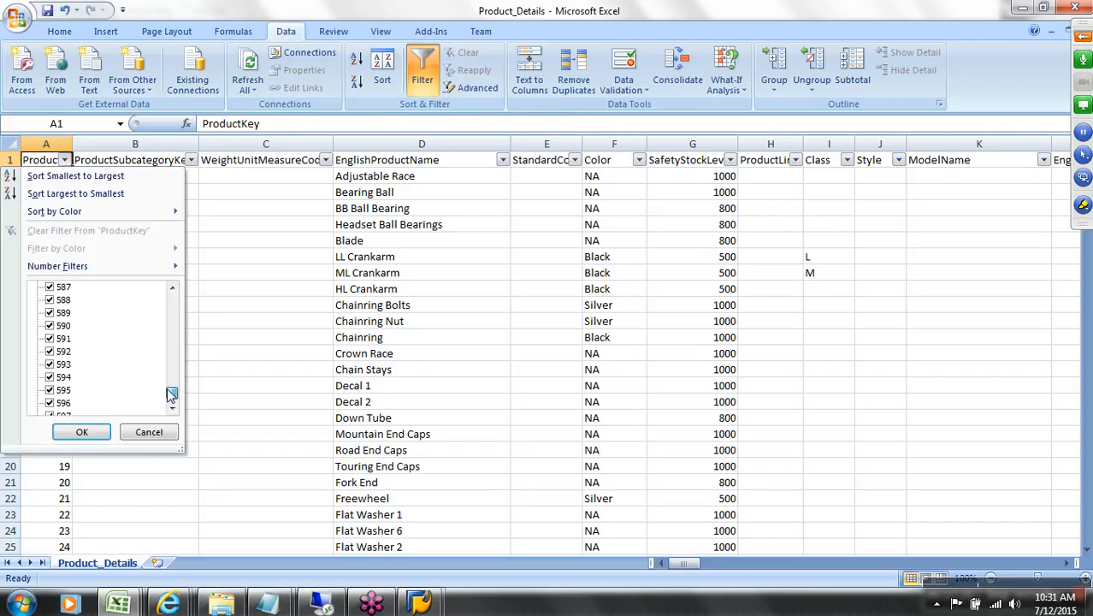
mouse_move(173, 394)
mouse_down()
mouse_move(173, 298)
mouse_move(172, 379)
mouse_up()
click(61, 287)
click(56, 365)
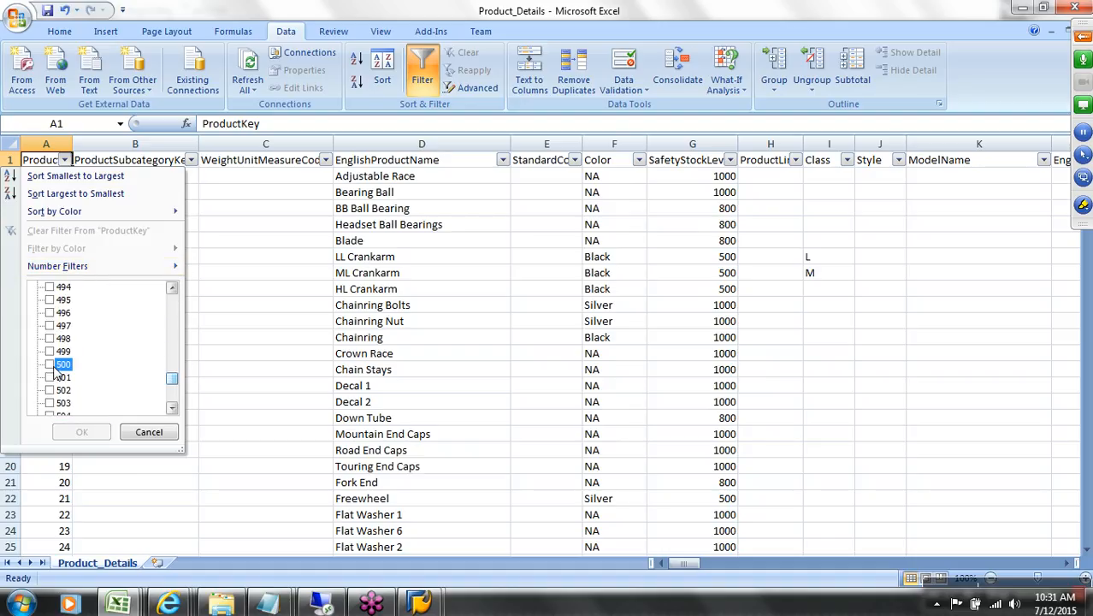
click(82, 431)
click(158, 180)
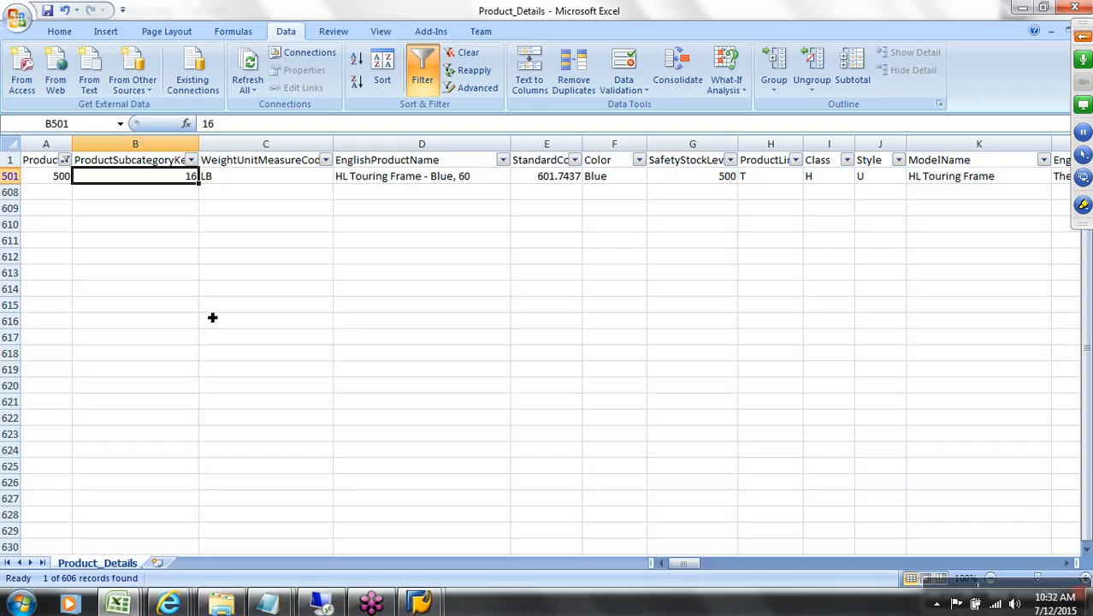
Step: Copy the ProductSubcategoryKey header from cell B1 and switch to the AW_sales_design_v5 workbook
click(60, 182)
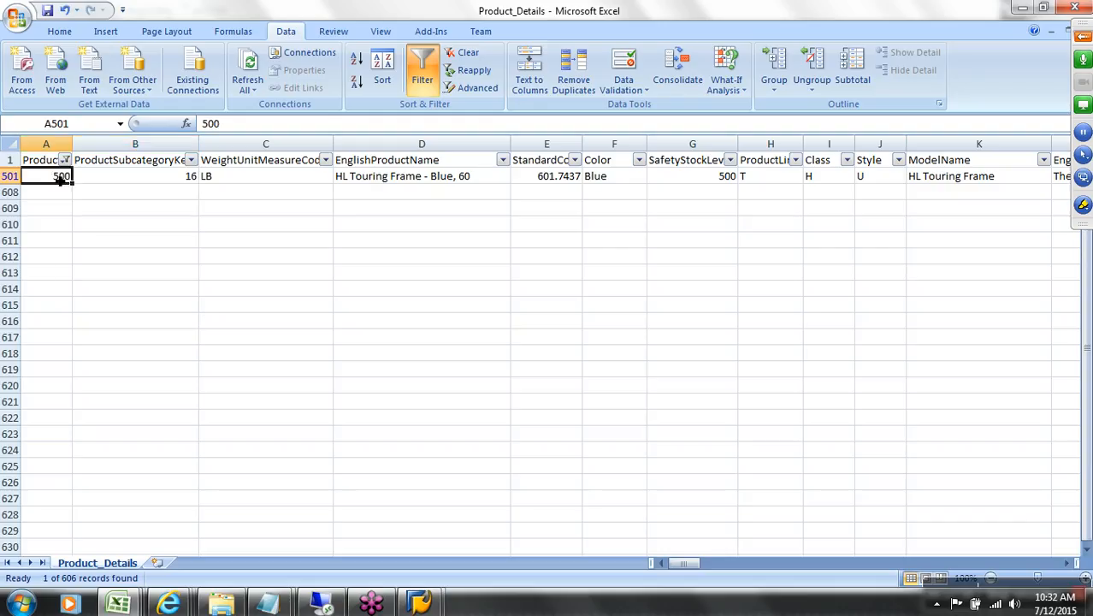
click(139, 181)
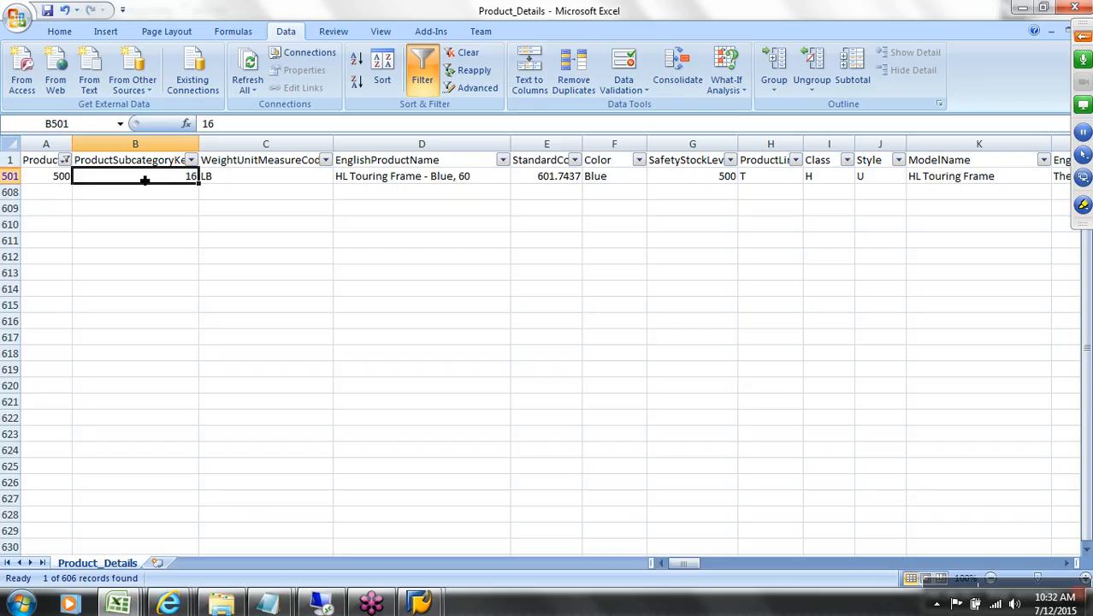
click(148, 149)
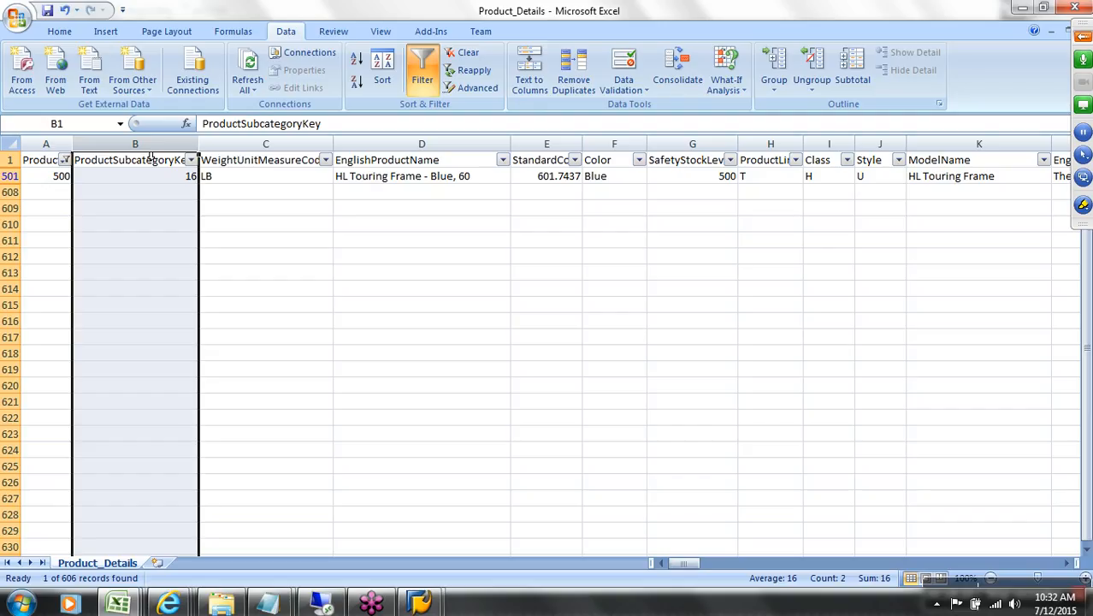
click(172, 165)
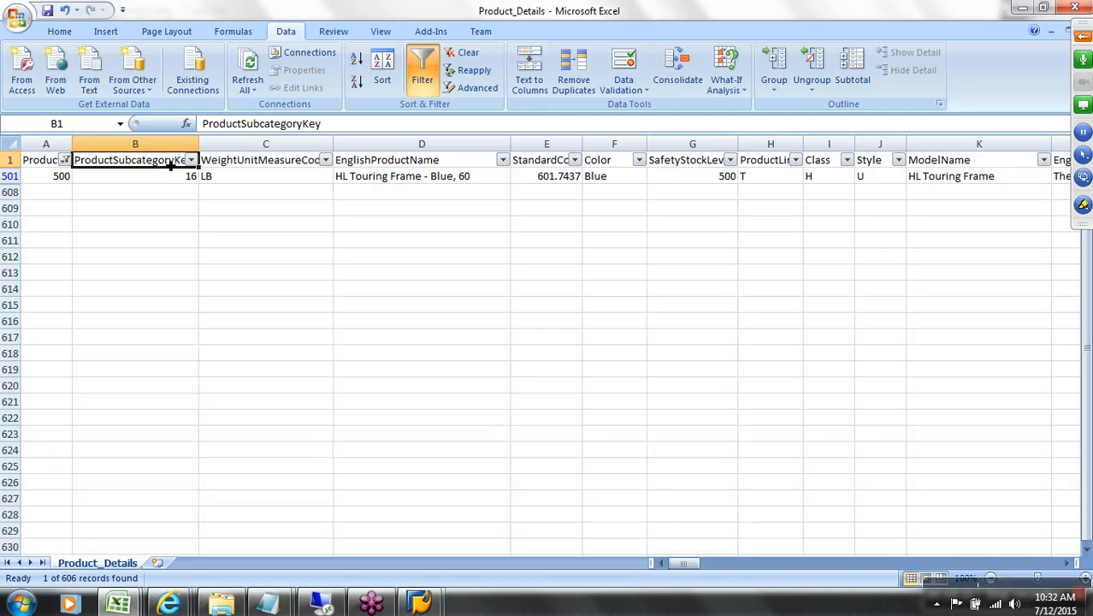
key(ctrl+c)
key(ctrl+Tab)
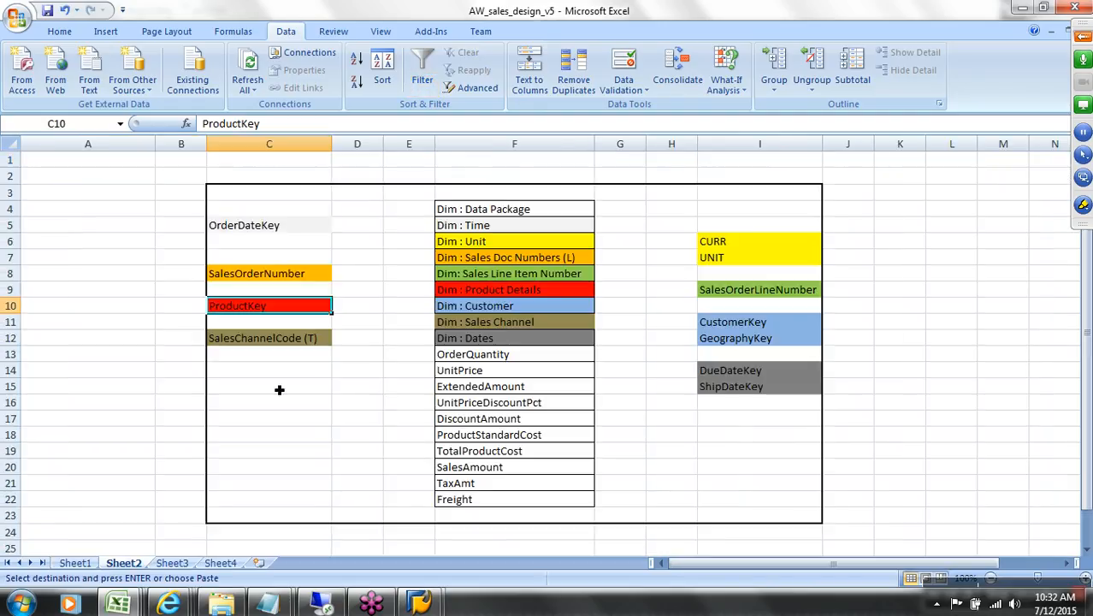
Step: Paste ProductSubcategoryKey into design cell A11 and WeightUnitMeasureCode into A12
click(96, 321)
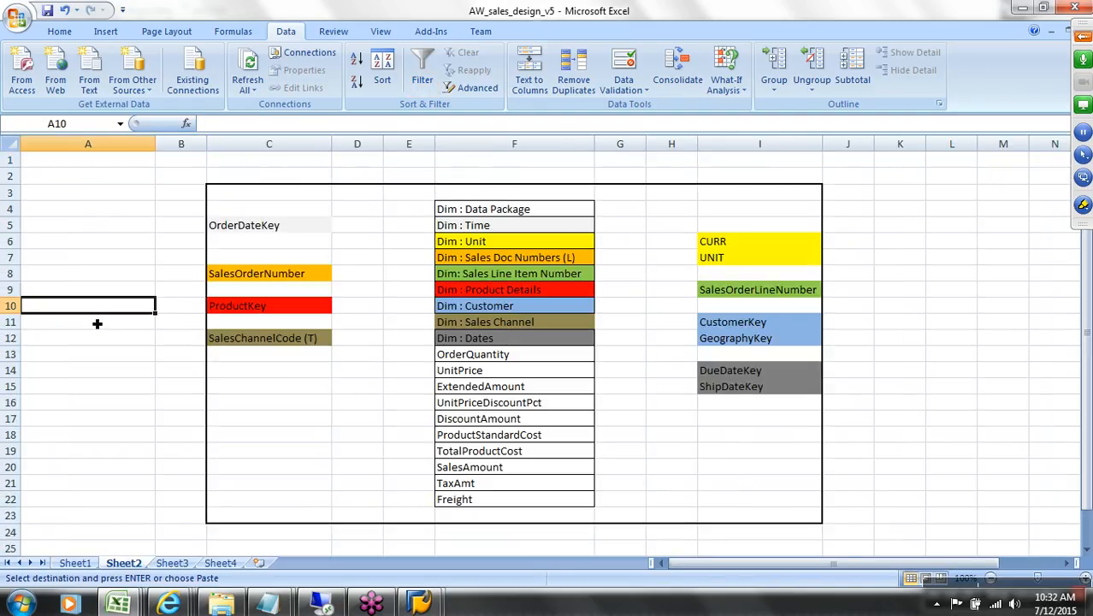
key(ctrl+v)
key(ctrl+Tab)
key(Right)
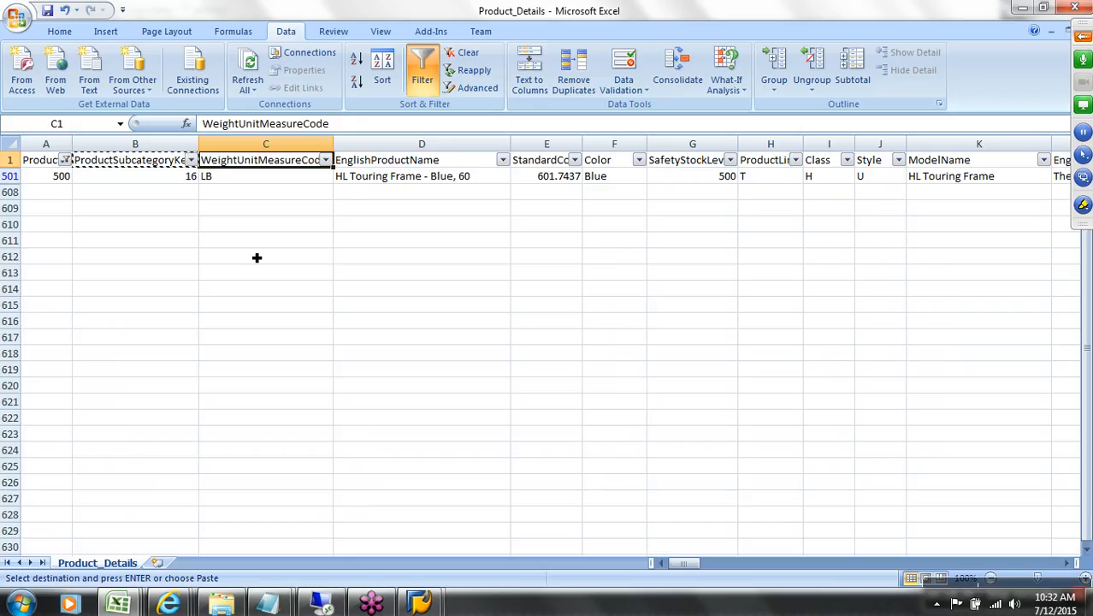
click(249, 183)
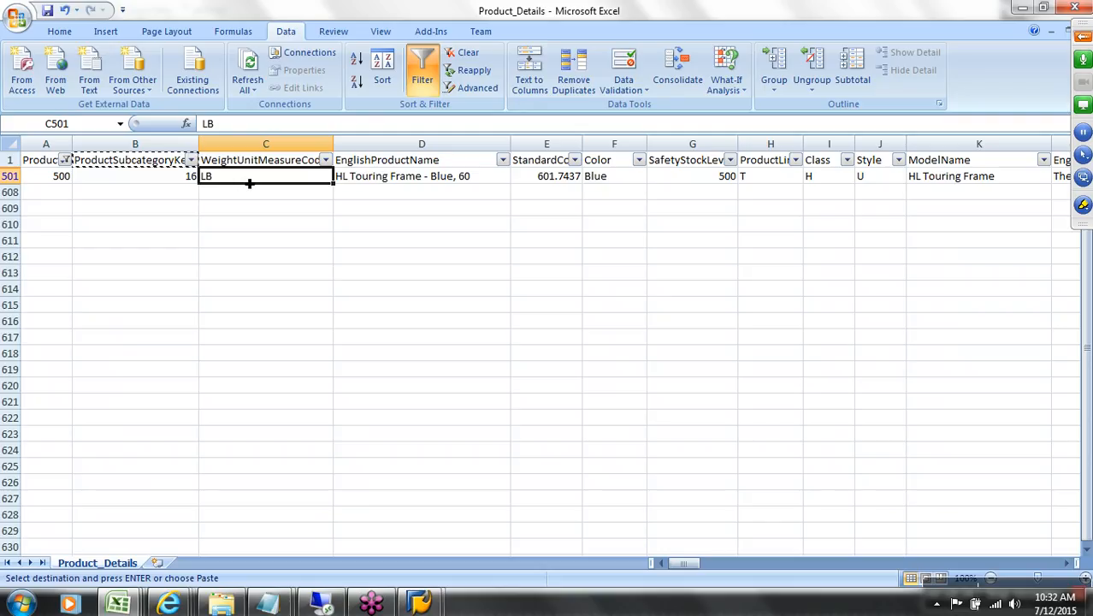
key(ctrl+Up)
key(ctrl+c)
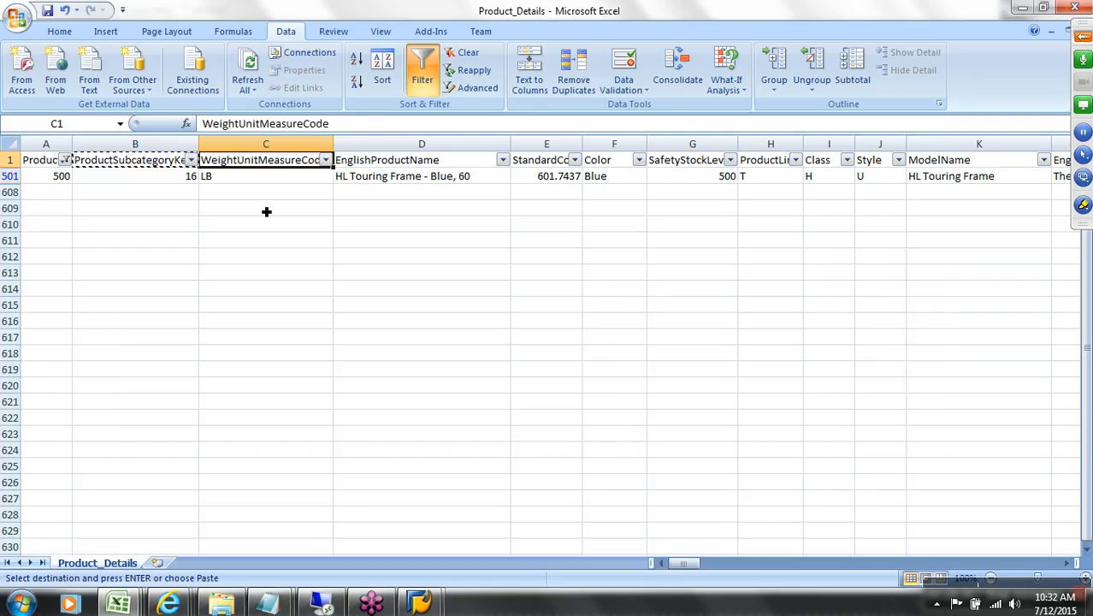
key(alt+Tab)
click(90, 346)
key(ctrl+v)
Step: Copy the EnglishProductName header into design cell A9 and annotate it with '(t)'
key(alt+Tab)
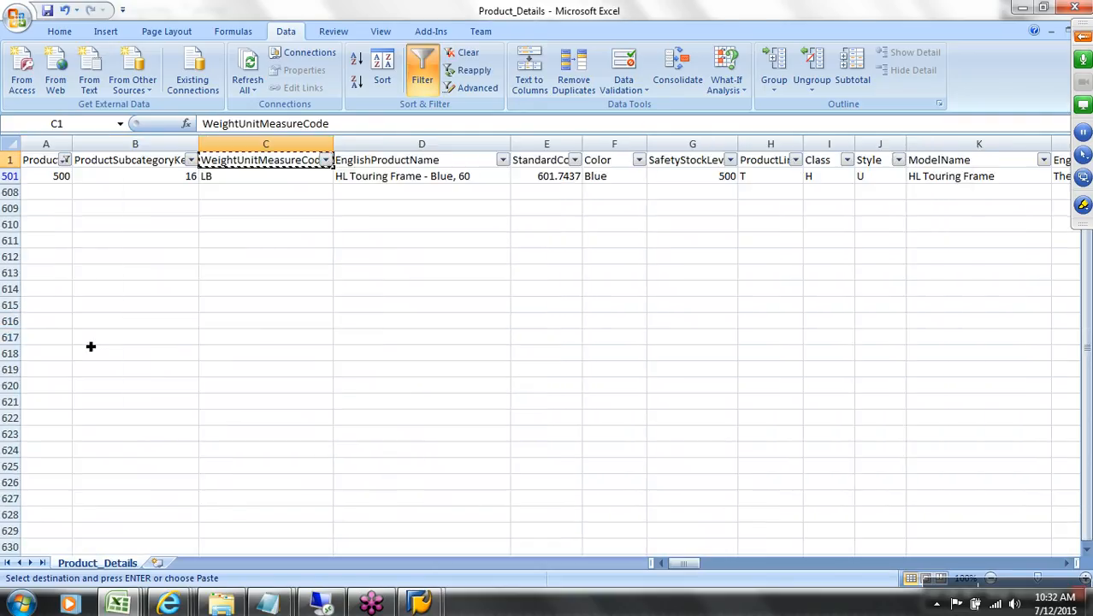
click(389, 166)
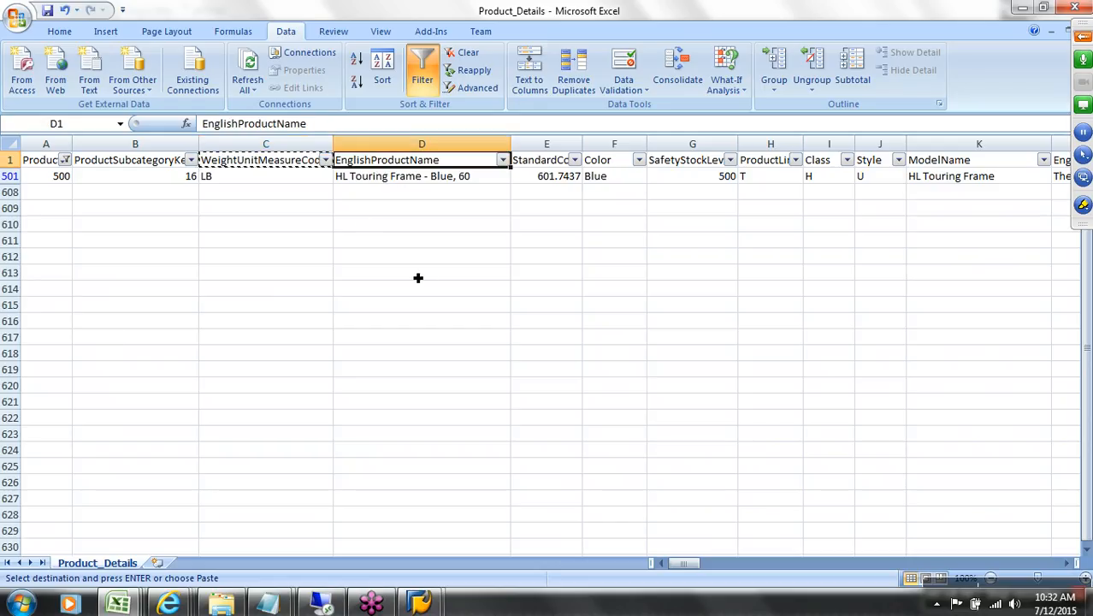
click(460, 176)
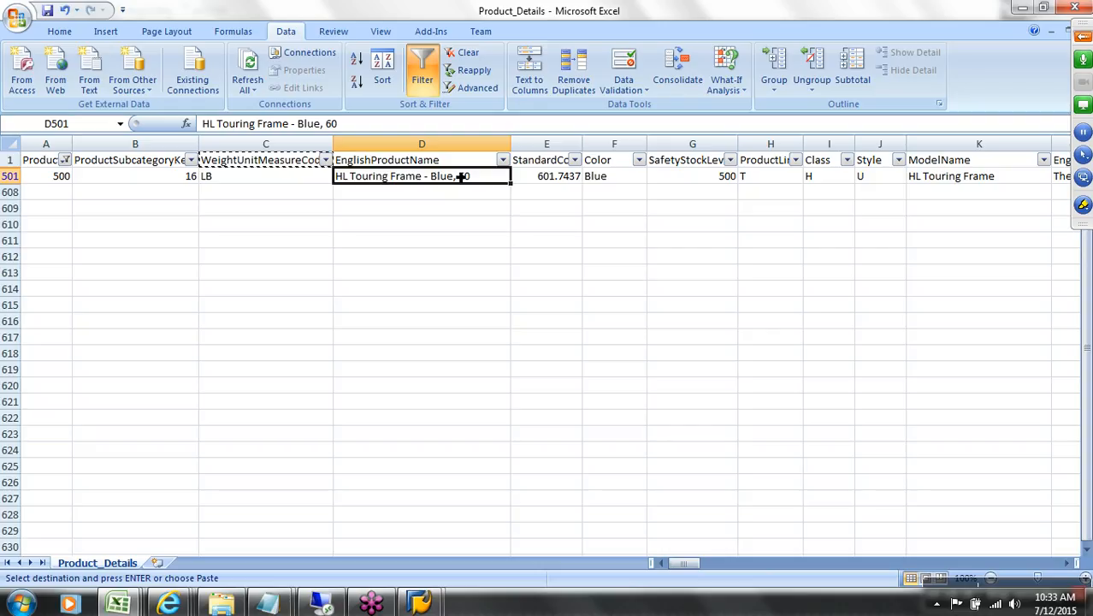
click(459, 165)
key(ctrl+c)
key(ctrl+Tab)
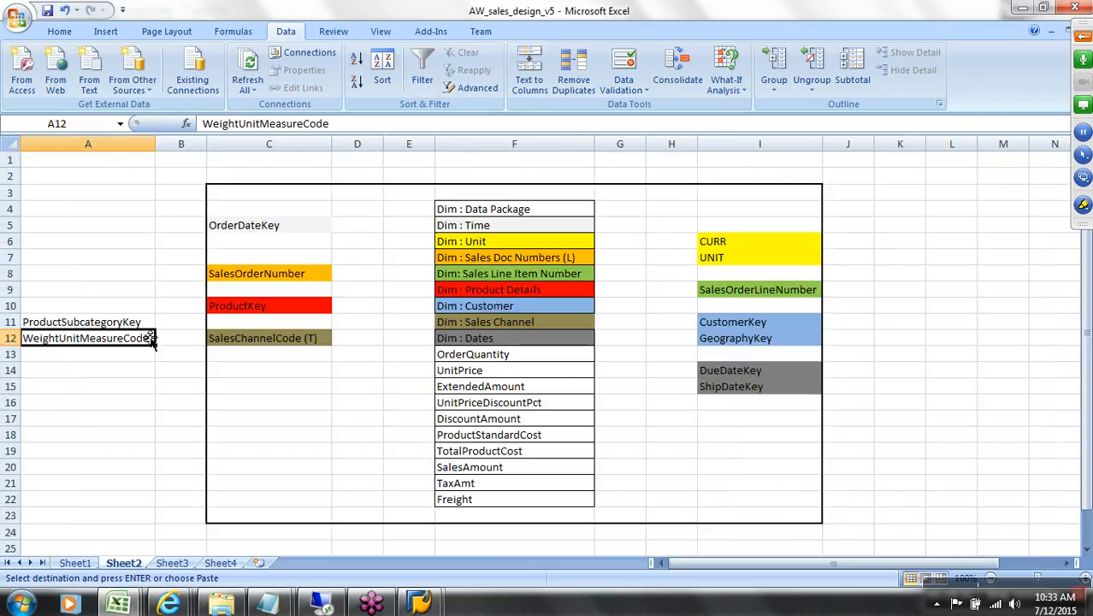
click(120, 304)
click(121, 295)
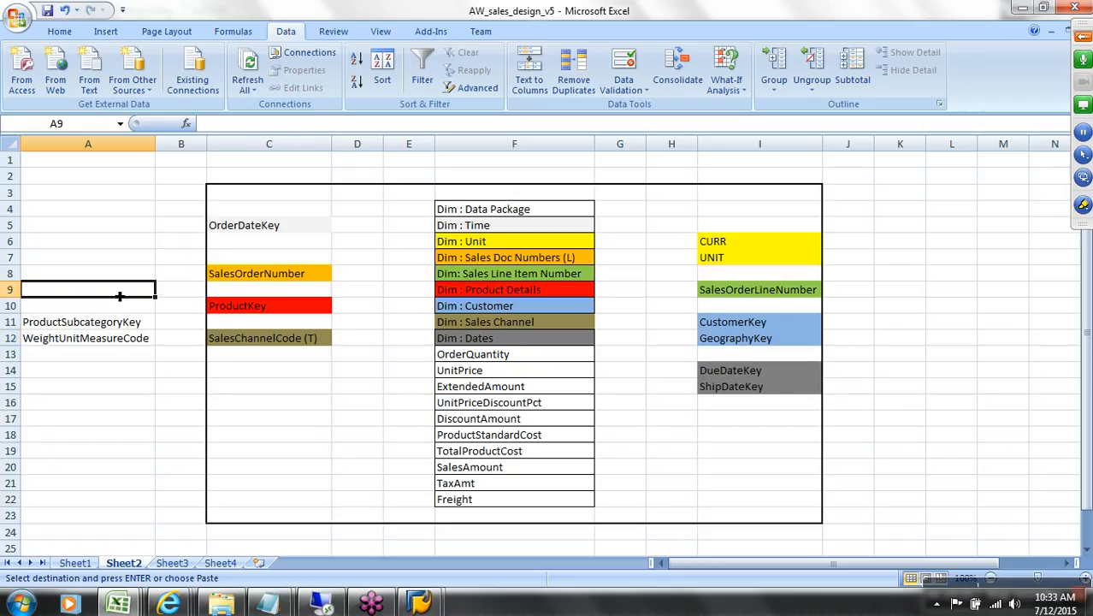
key(ctrl+v)
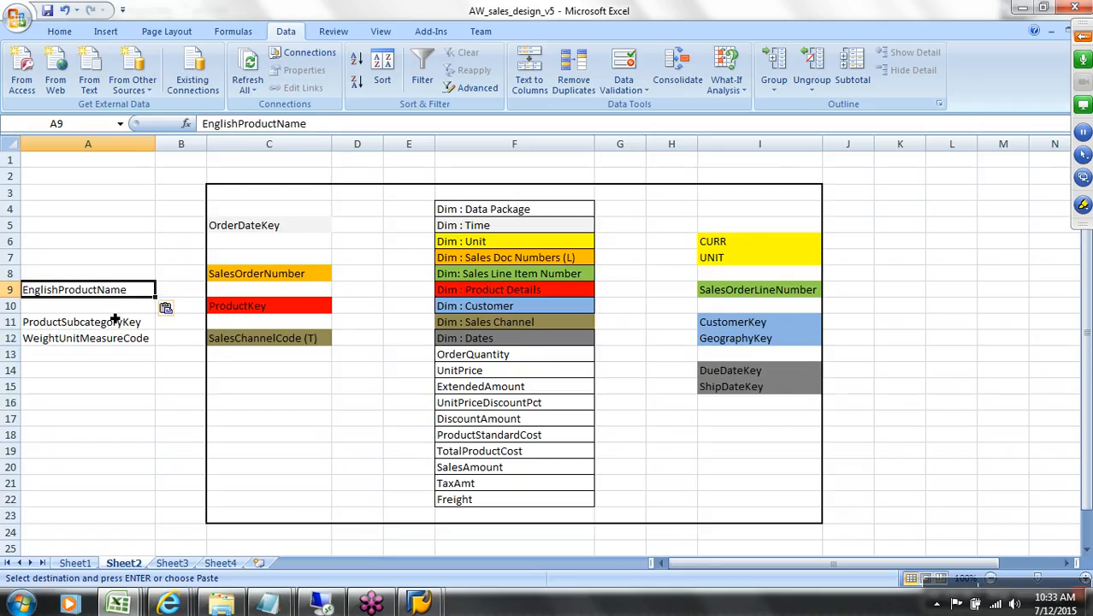
double_click(140, 291)
text(()
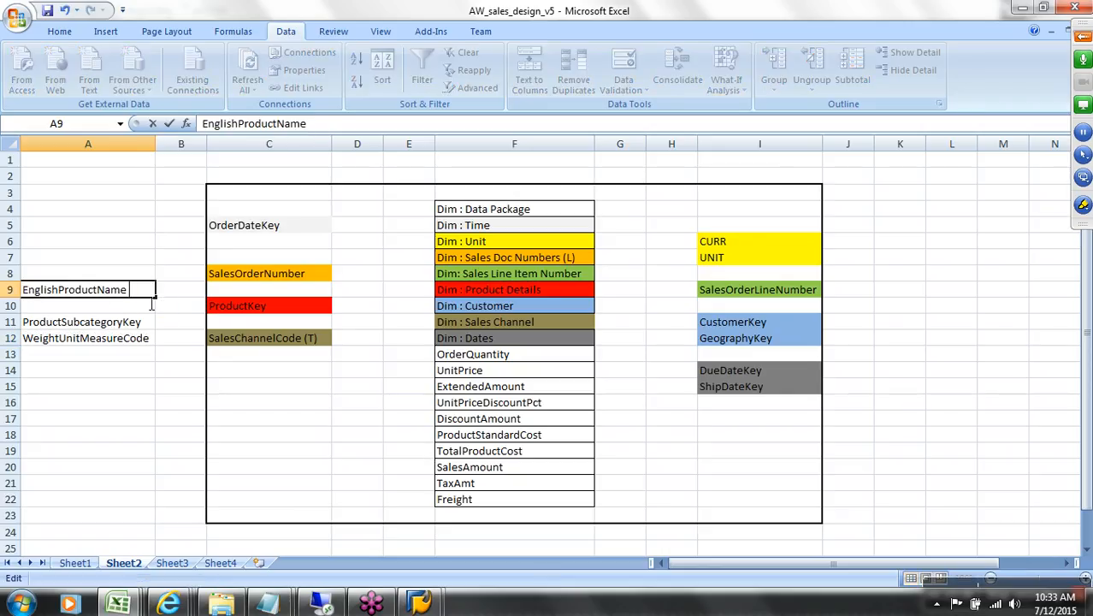
text(t))
click(160, 327)
key(ctrl+Tab)
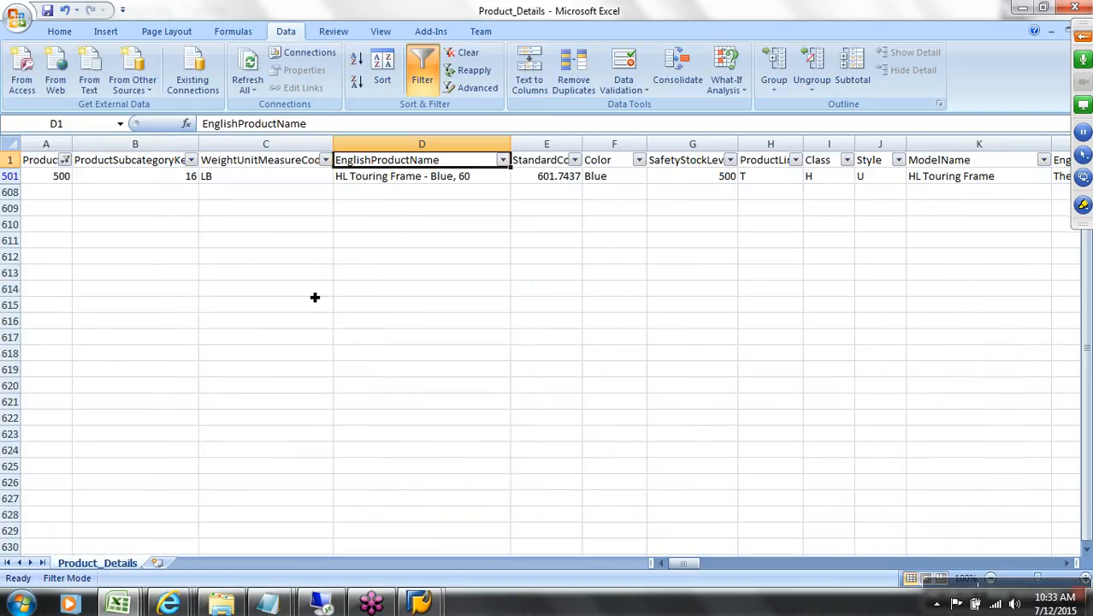
key(ctrl+space)
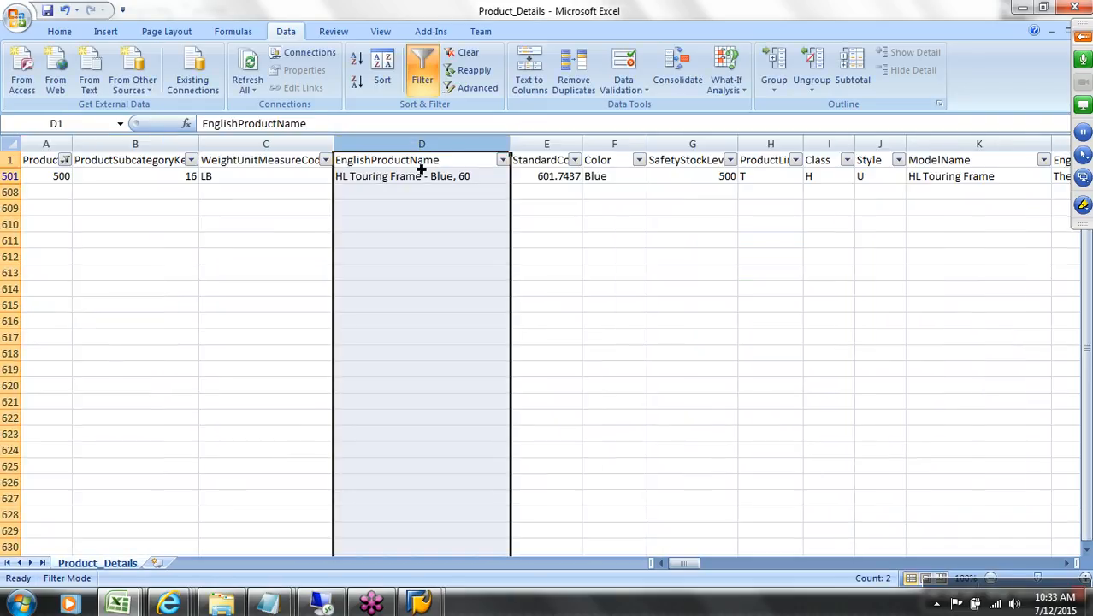
click(447, 161)
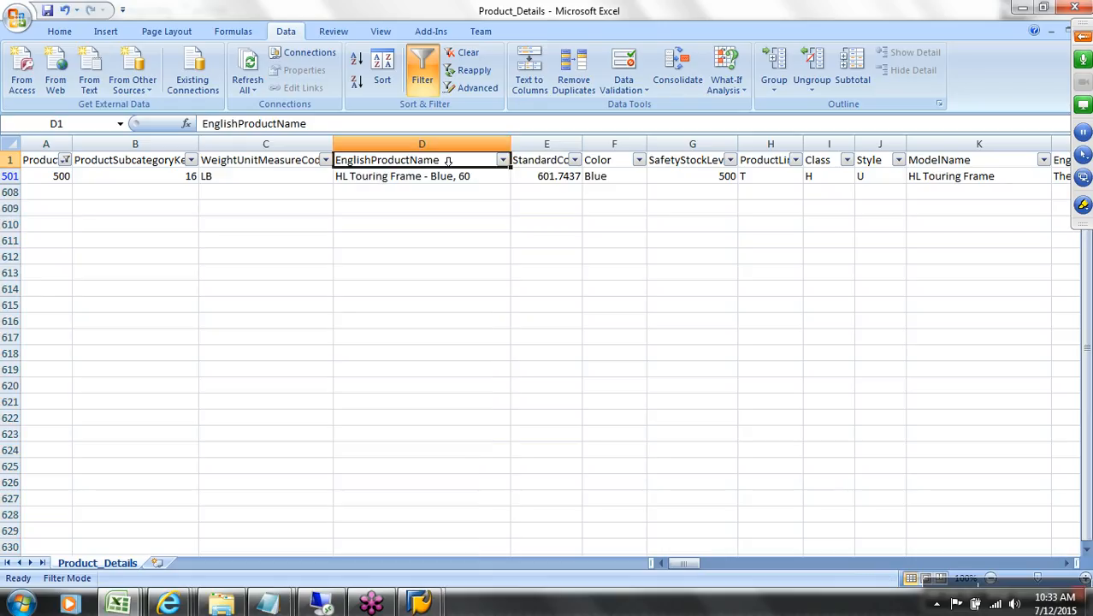
click(557, 160)
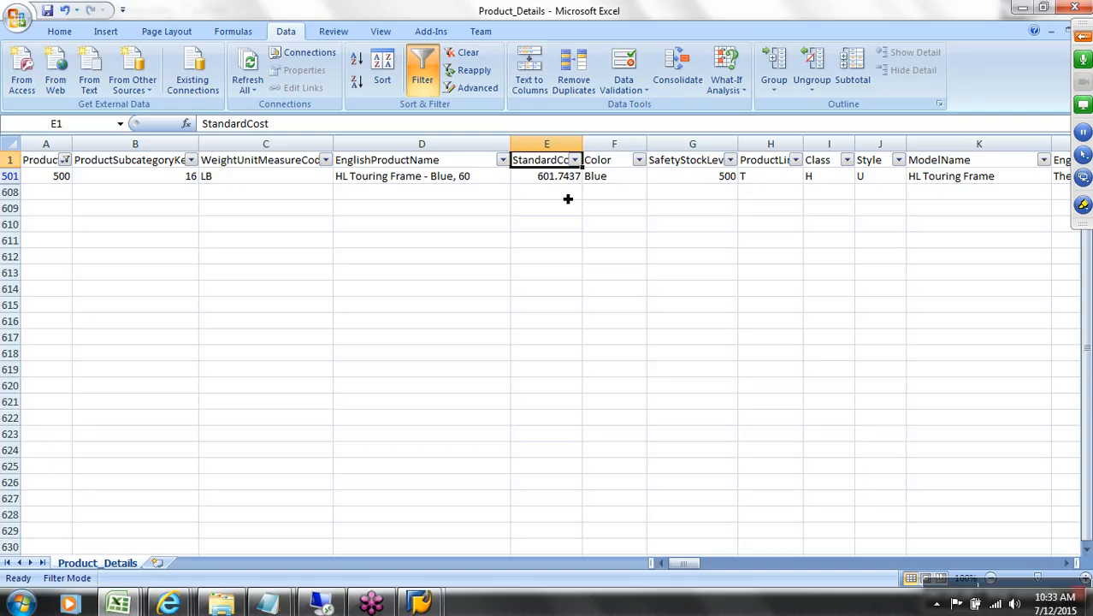
click(629, 160)
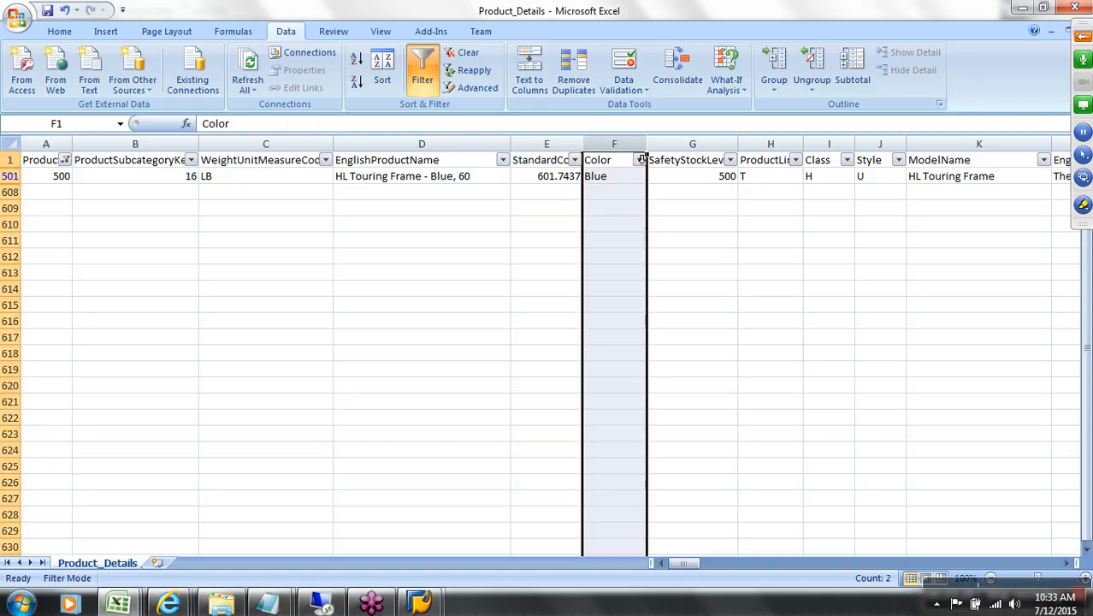
click(709, 160)
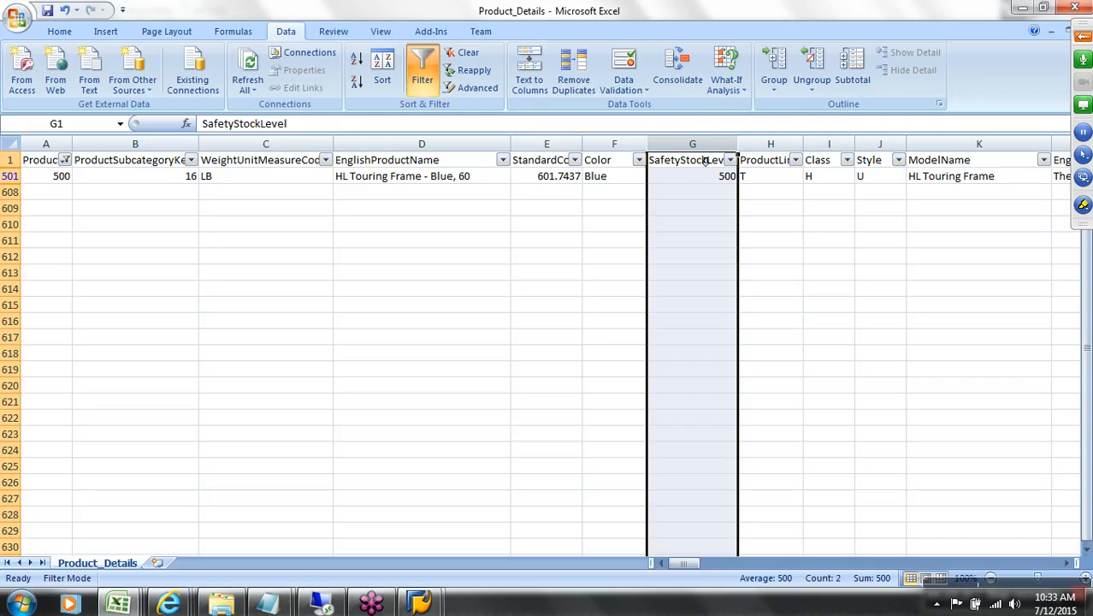
click(780, 164)
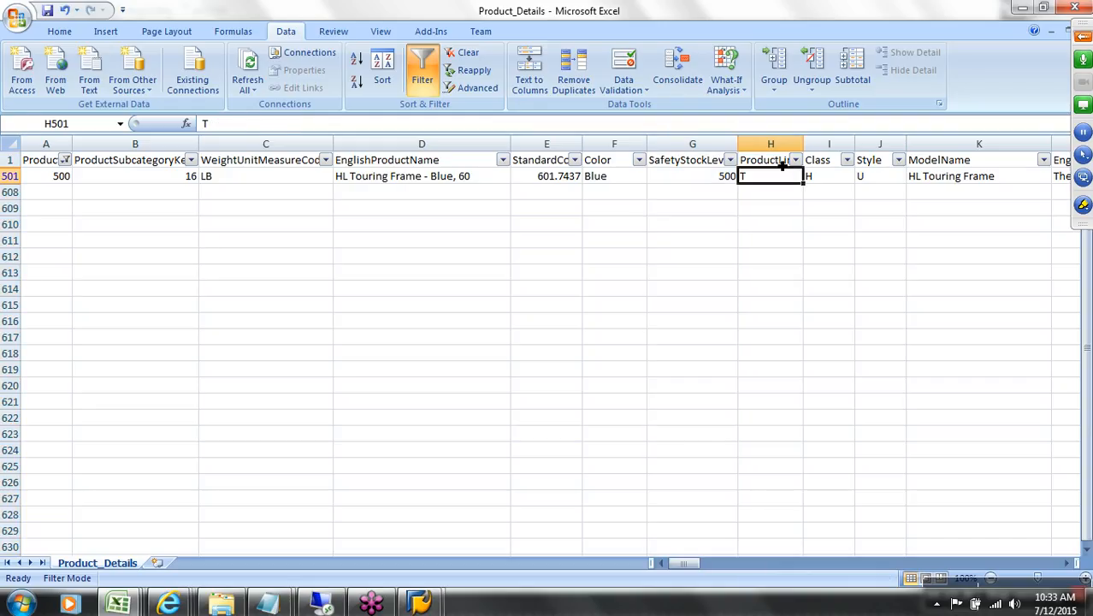
click(783, 178)
click(824, 183)
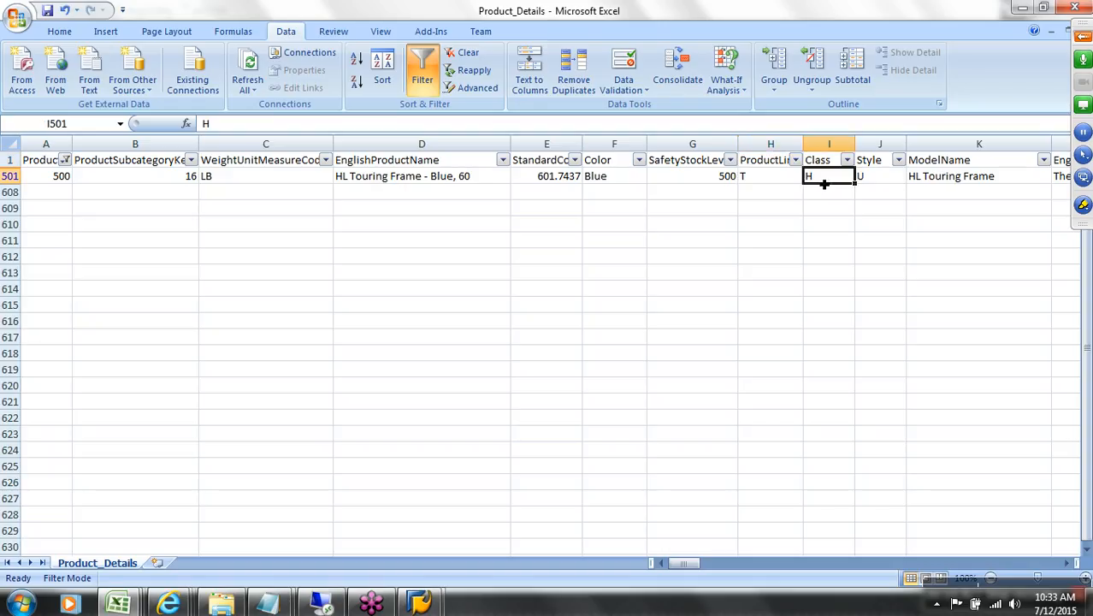
click(870, 189)
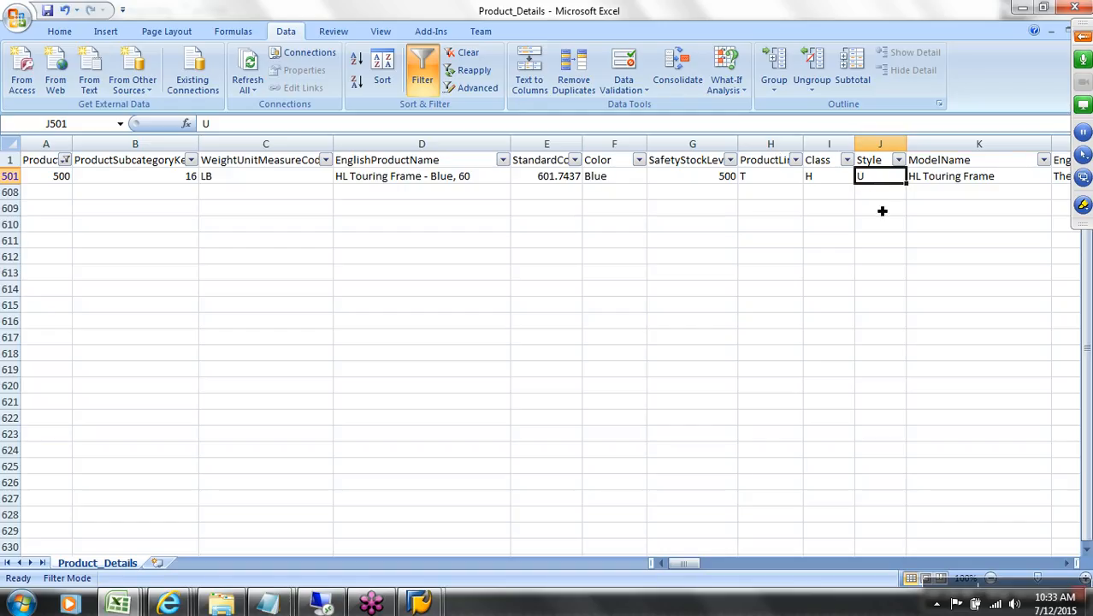
key(Right)
key(Right)
key(Left)
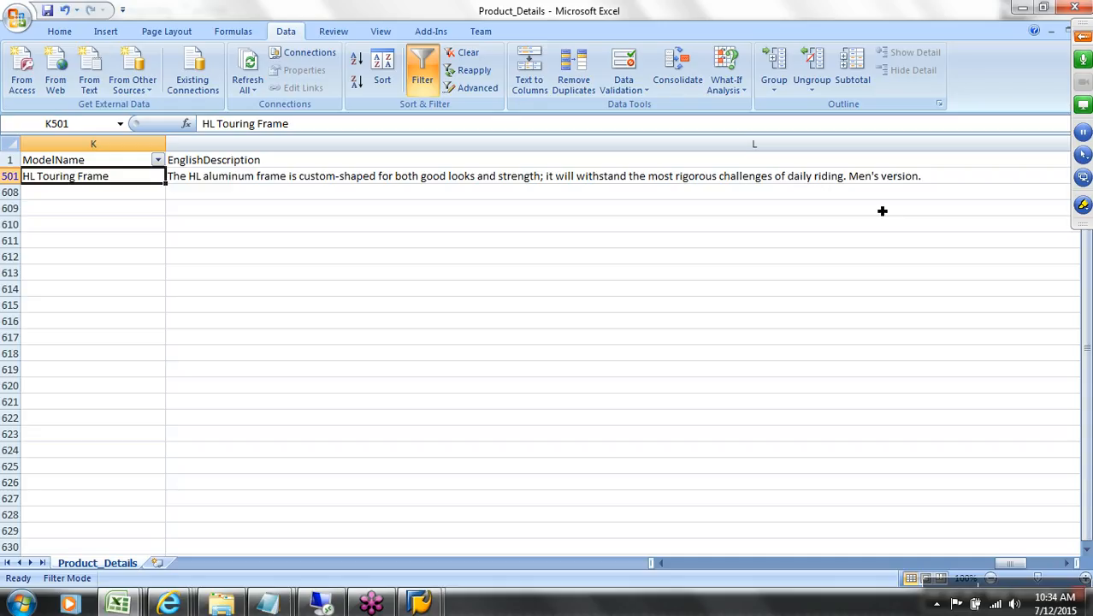
Step: Select the ModelName and EnglishDescription headers in Product_Details, then bring up the AW_sales_design_v5 design sheet
click(114, 167)
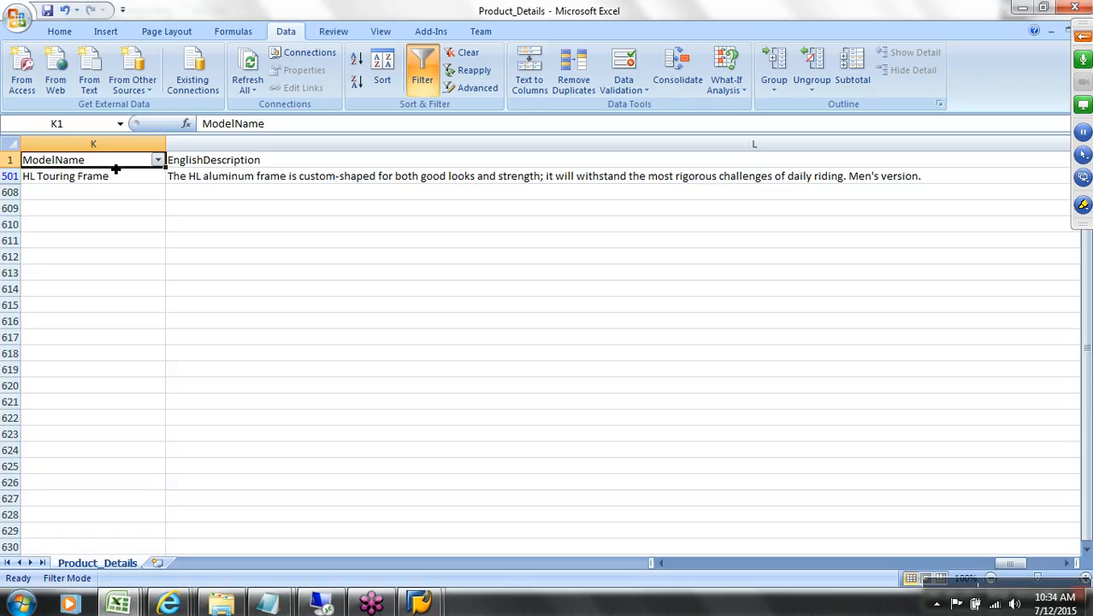
click(278, 167)
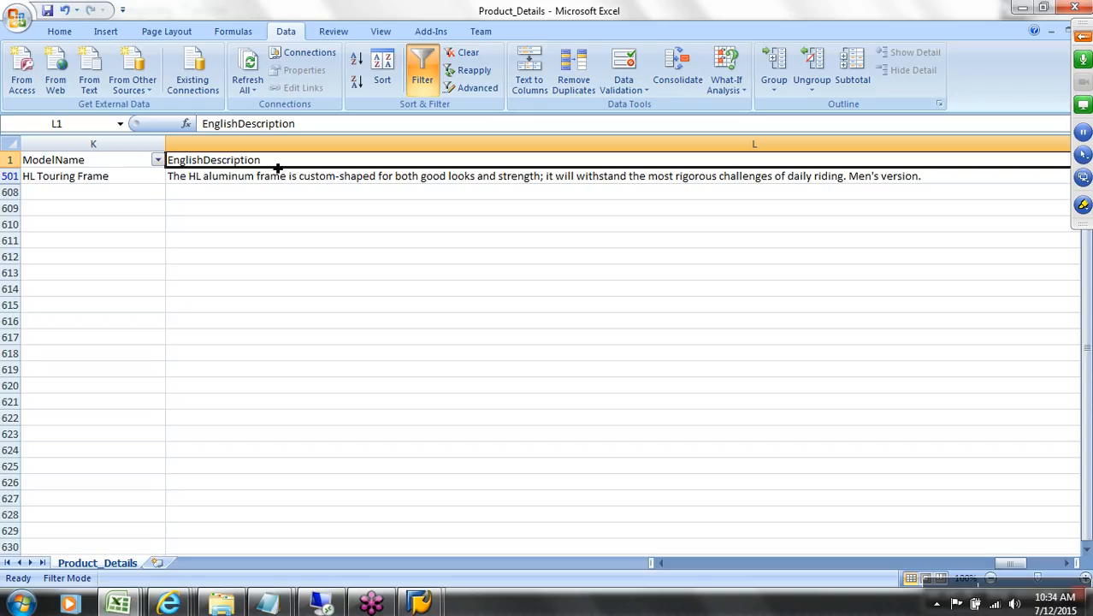
key(alt+Tab)
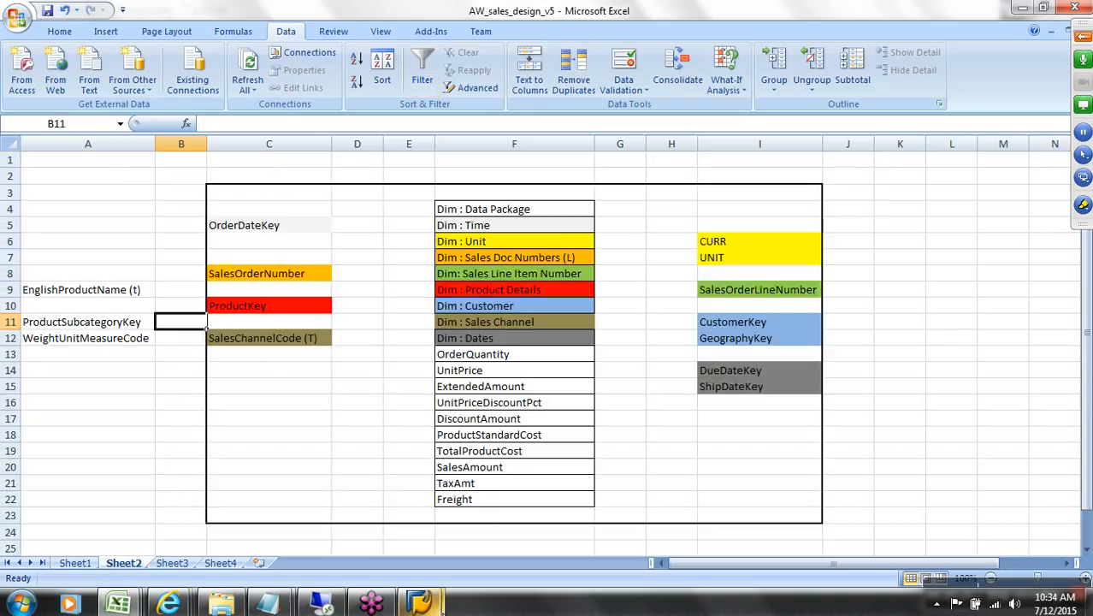
Step: Check the SAP text table for SLSCHLD, then go back to the Excel design workbook
mouse_move(419, 603)
click(462, 518)
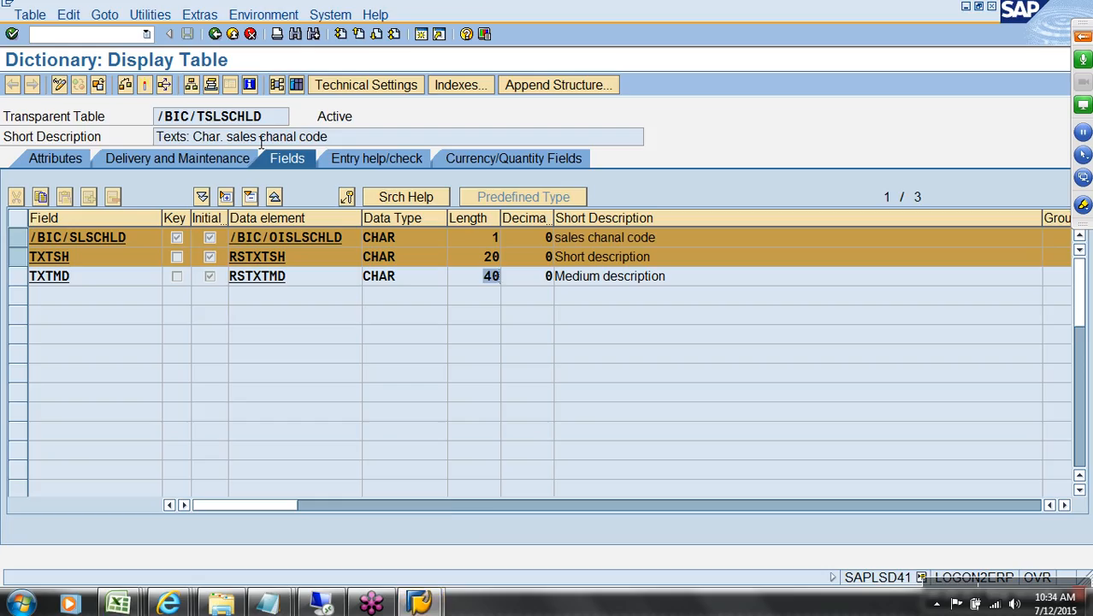
click(212, 35)
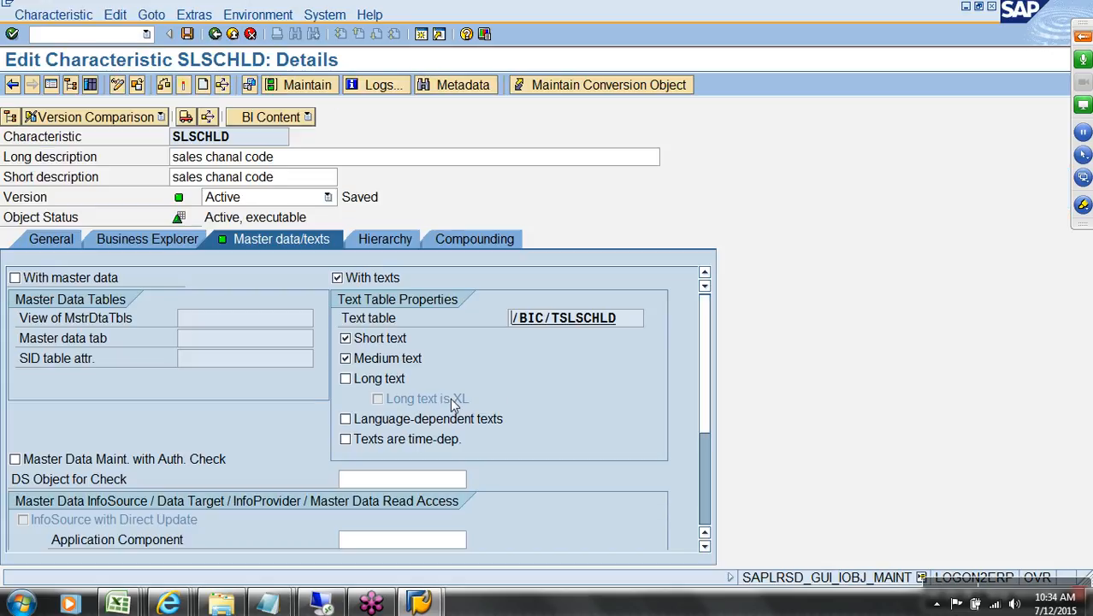
key(alt+Tab)
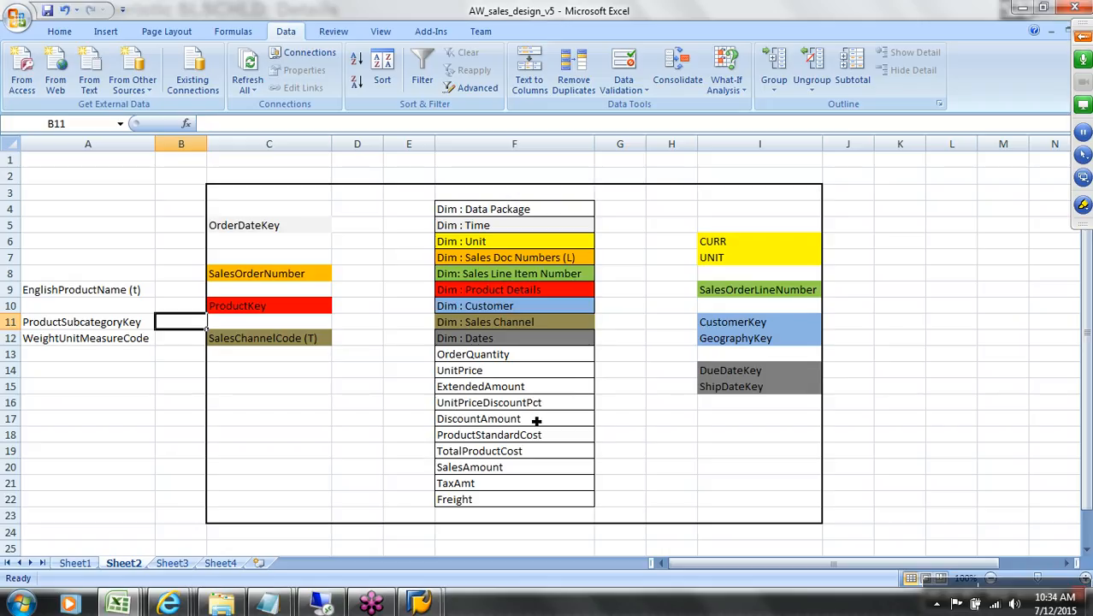
Step: Copy the Product_Details headers StandardCost through ModelName (E1:K1) for the design sheet
key(ctrl+Tab)
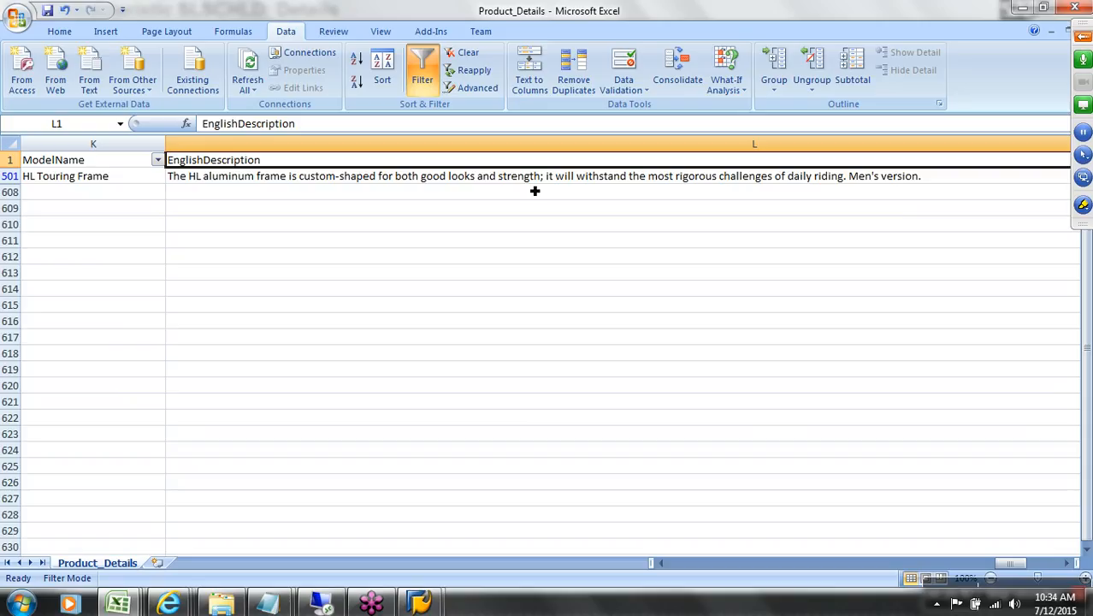
key(Left)
key(Left)
key(Left)
key(Left)
key(Left)
key(Left)
key(Left)
key(Left)
key(Left)
key(Left)
key(Left)
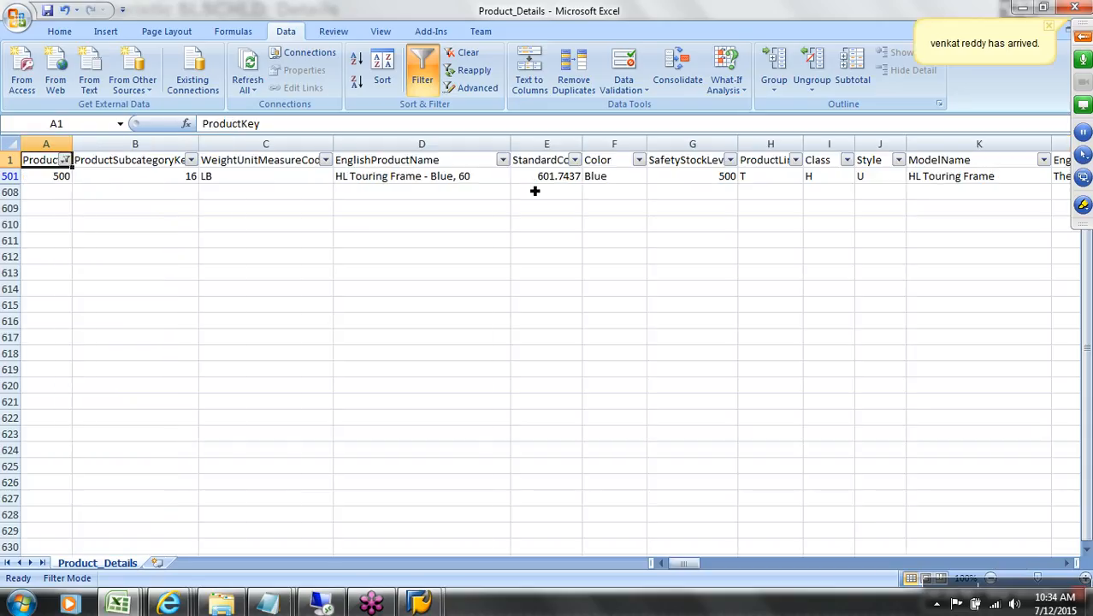
key(Right)
key(Right)
key(Right)
key(Right)
key(shift+Right)
key(shift+Right)
key(shift+Right)
key(shift+Right)
key(shift+Right)
key(shift+Right)
key(shift+Right)
key(shift+Right)
key(shift+Left)
key(shift+Left)
key(shift+Left)
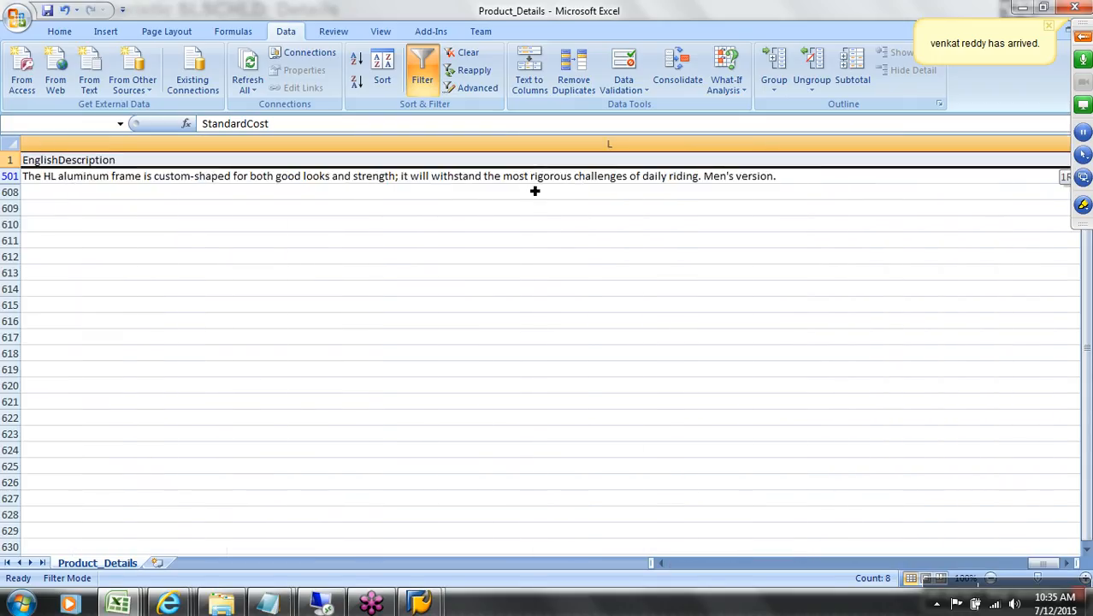
key(shift+Right)
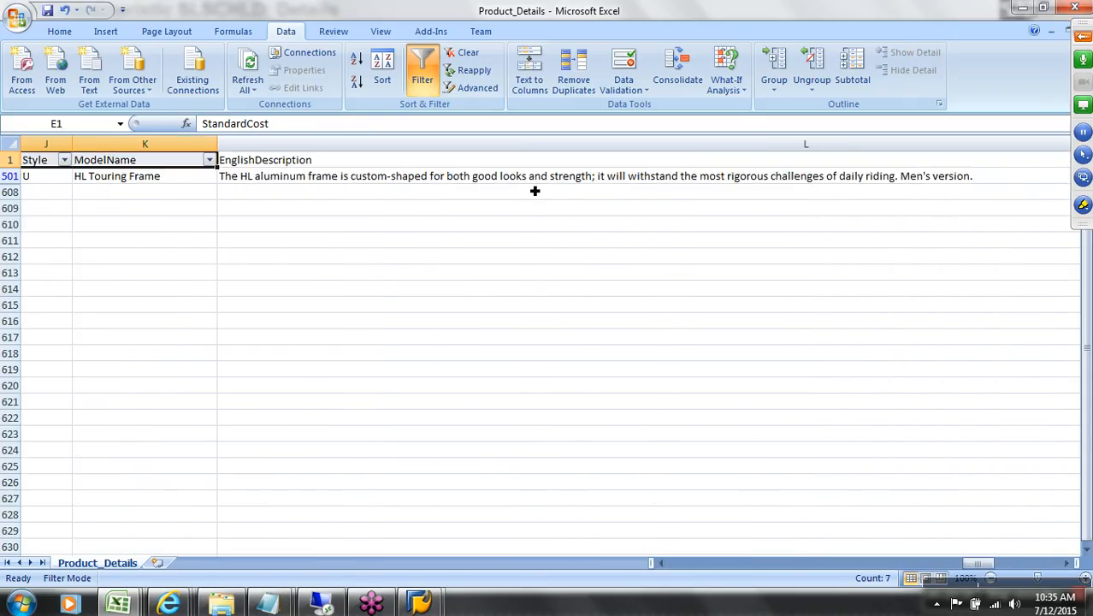
key(ctrl+c)
key(ctrl+Tab)
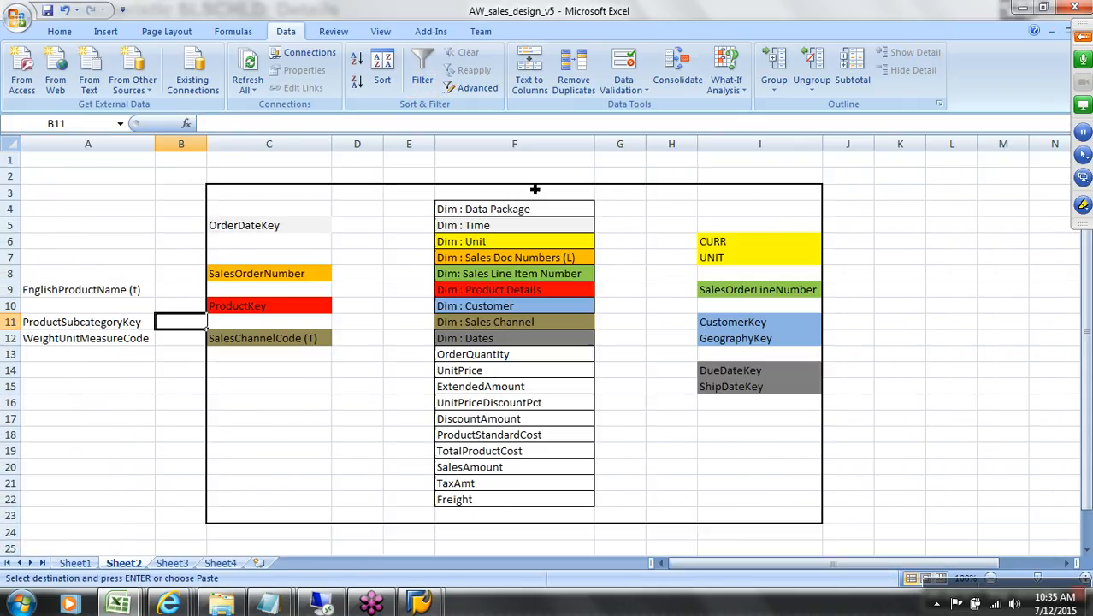
Step: Paste the copied headers transposed into column A starting at A13
click(900, 310)
key(ctrl+v)
click(139, 358)
right_click(136, 359)
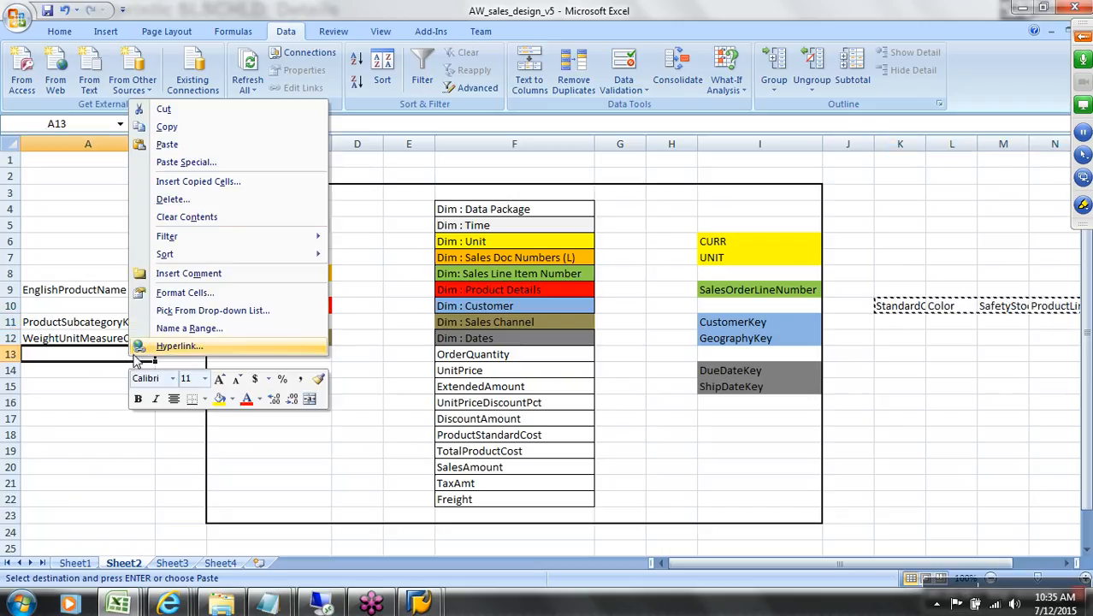
click(209, 162)
click(245, 240)
click(245, 267)
Step: Clear the leftover header names pasted along row 10 from K10
click(907, 305)
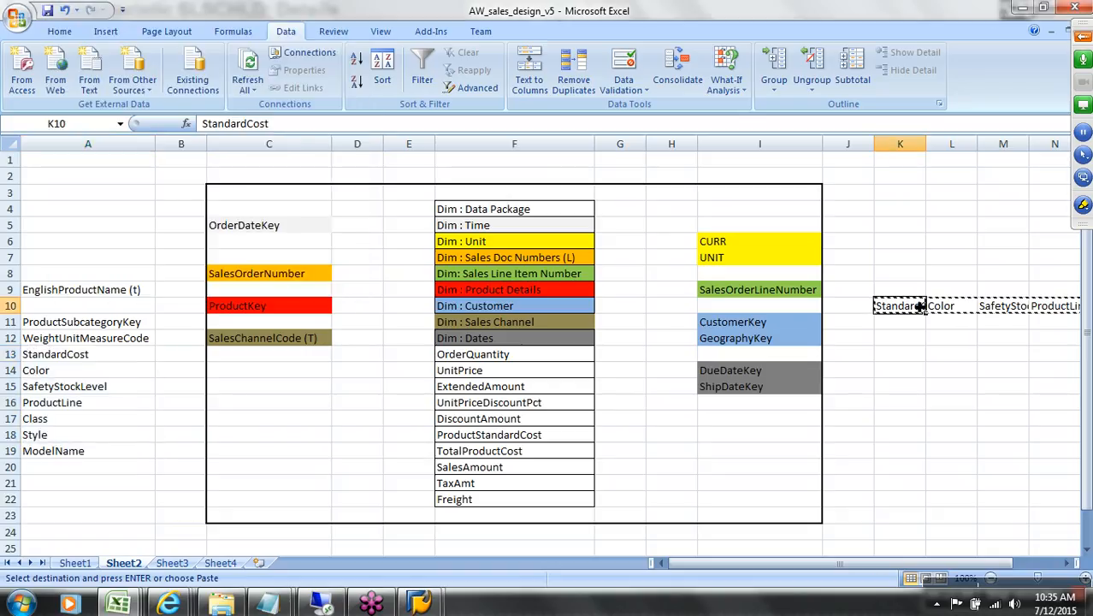
key(Delete)
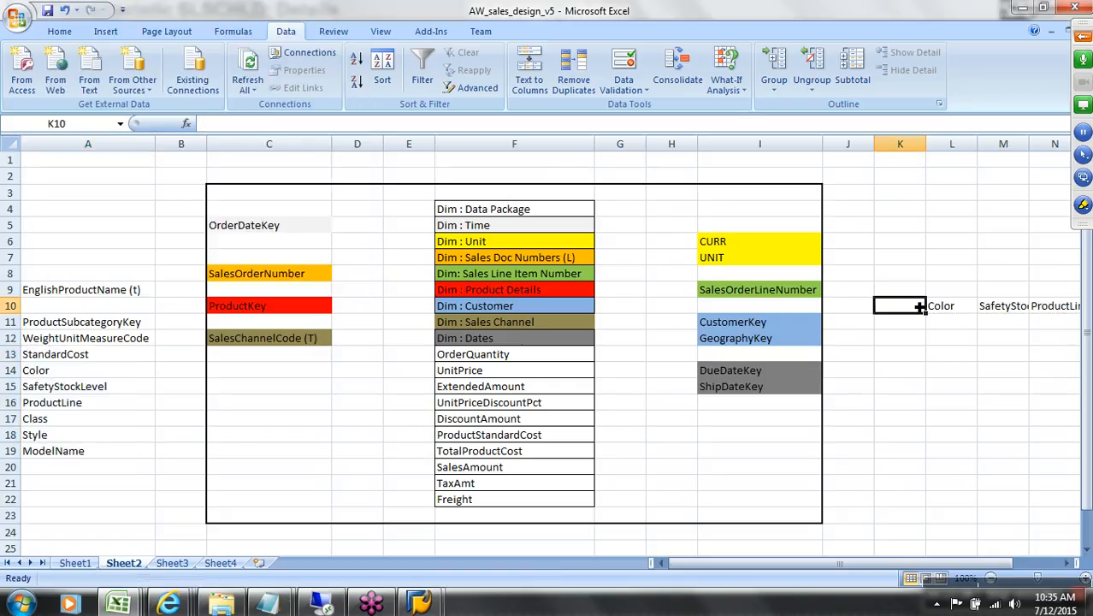
key(shift+Right)
key(shift+Right)
key(shift+Right)
key(shift+Right)
key(shift+Right)
key(shift+Right)
key(shift+Right)
key(ctrl+shift+Right)
key(Delete)
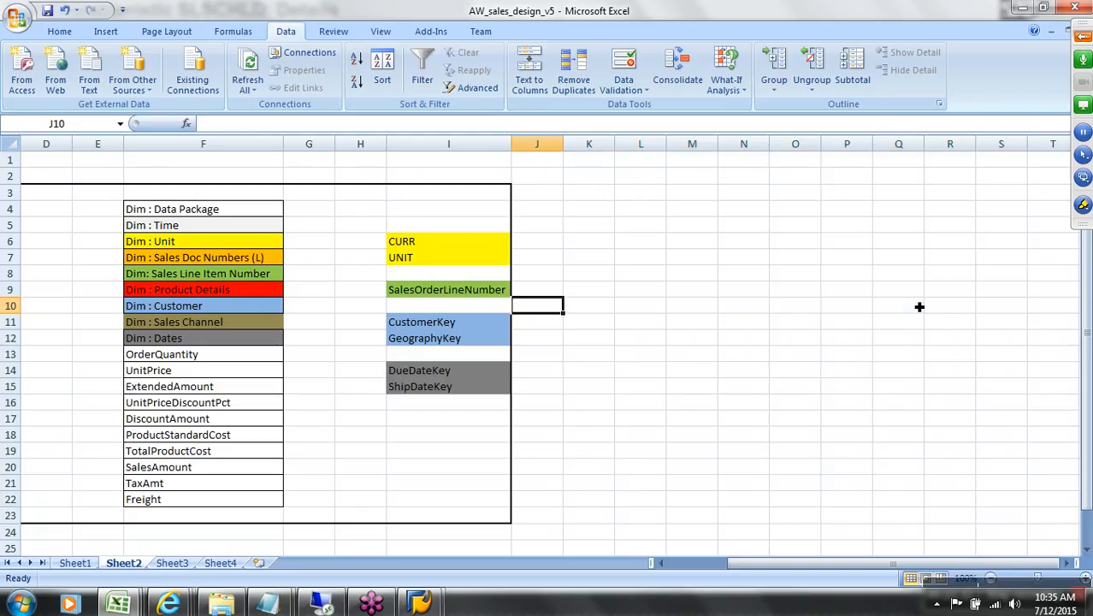
key(Home)
Step: Relabel C10 as 'ProductKey (A/ T)' and review the product attribute list in A11:A19
double_click(323, 313)
text(()
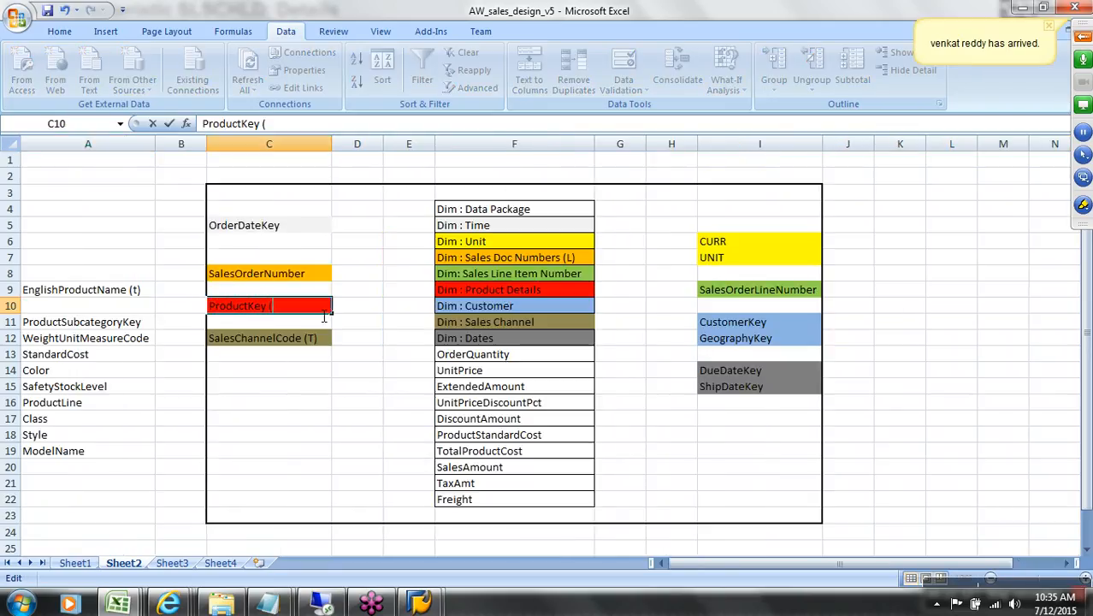
text(A/ T))
click(151, 295)
drag(142, 326, 150, 454)
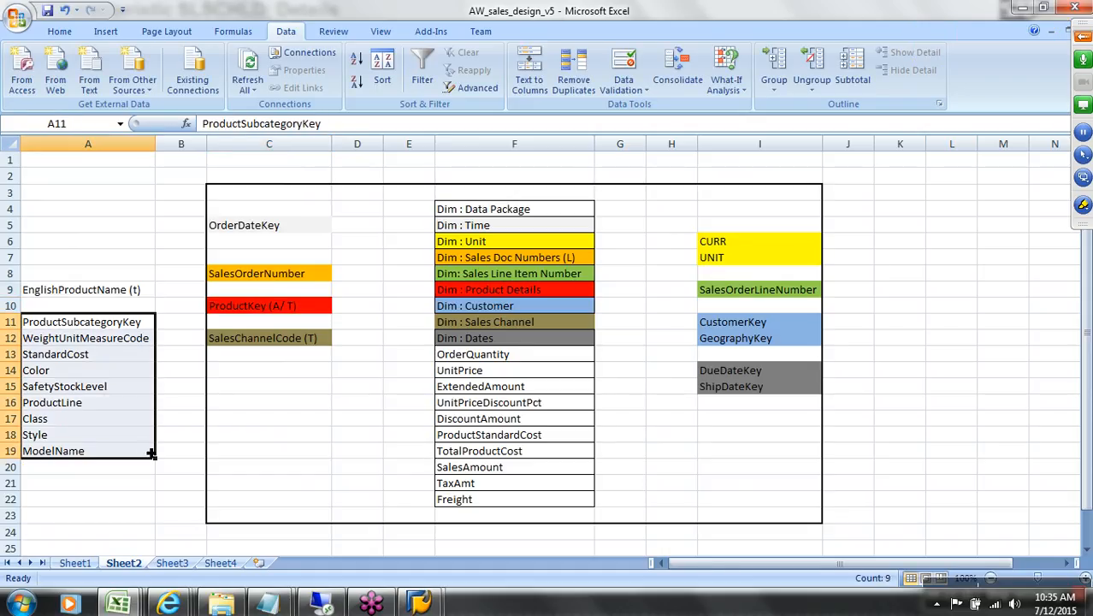
drag(111, 330, 111, 457)
click(249, 313)
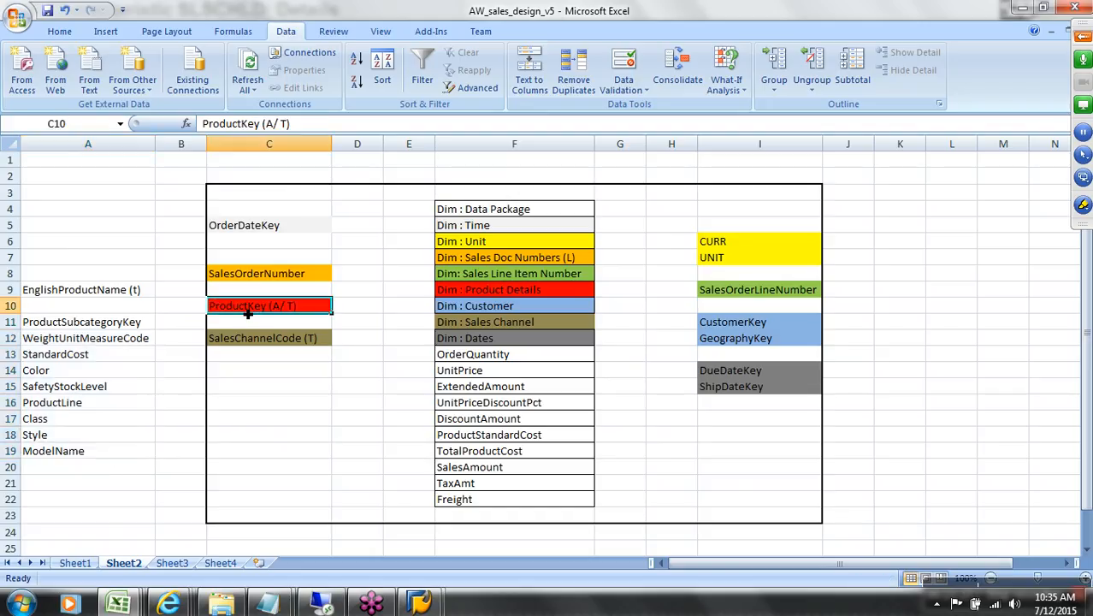
click(109, 296)
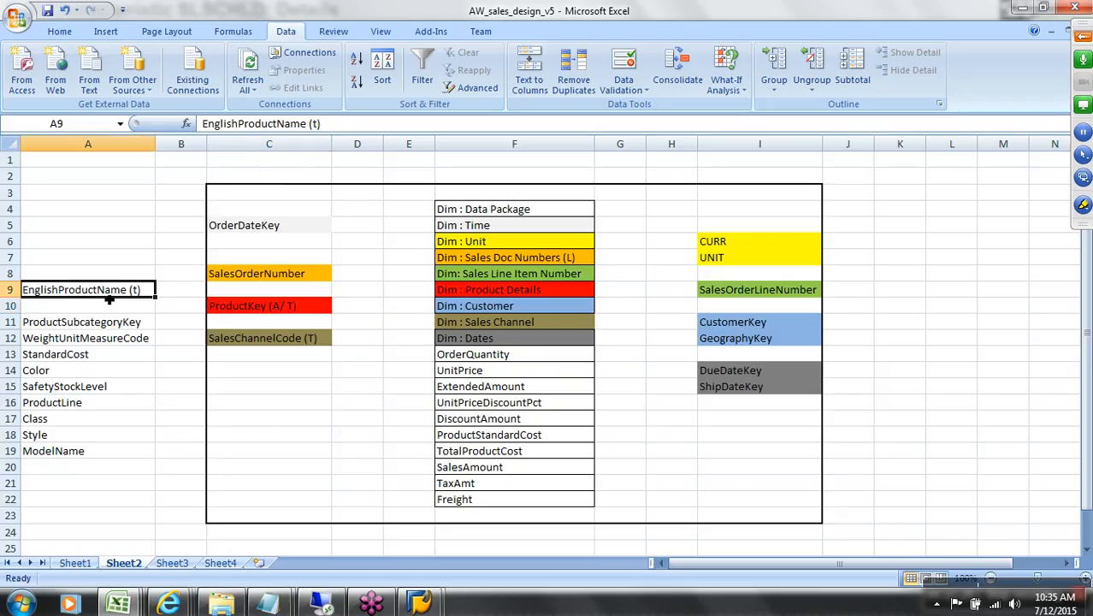
click(220, 306)
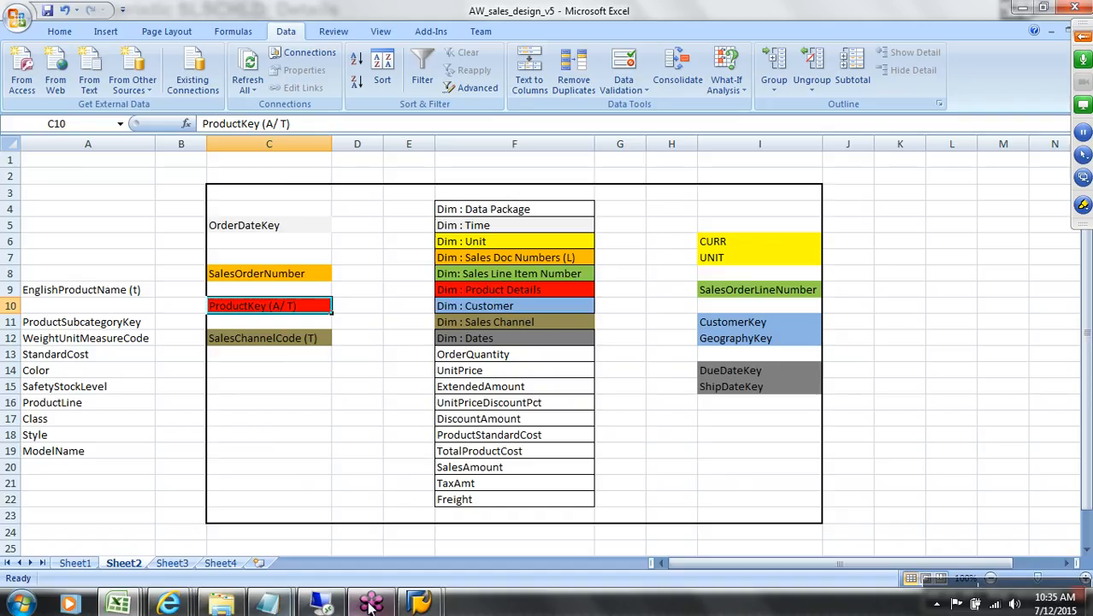
Step: Open the PRODKEY InfoObject for change from the InfoObjects list
mouse_move(419, 603)
click(462, 545)
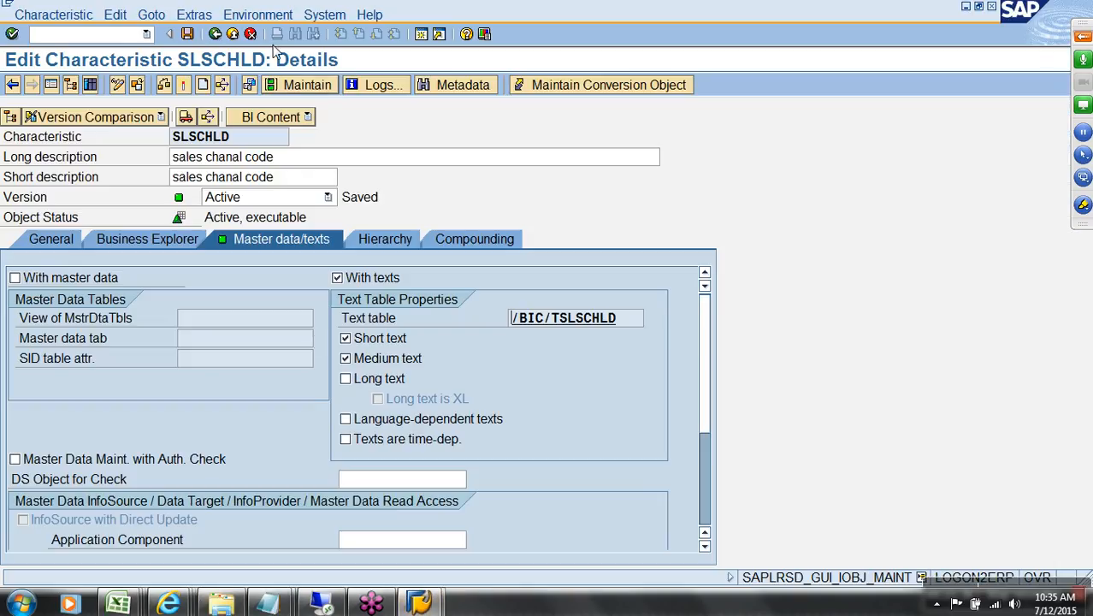
click(232, 35)
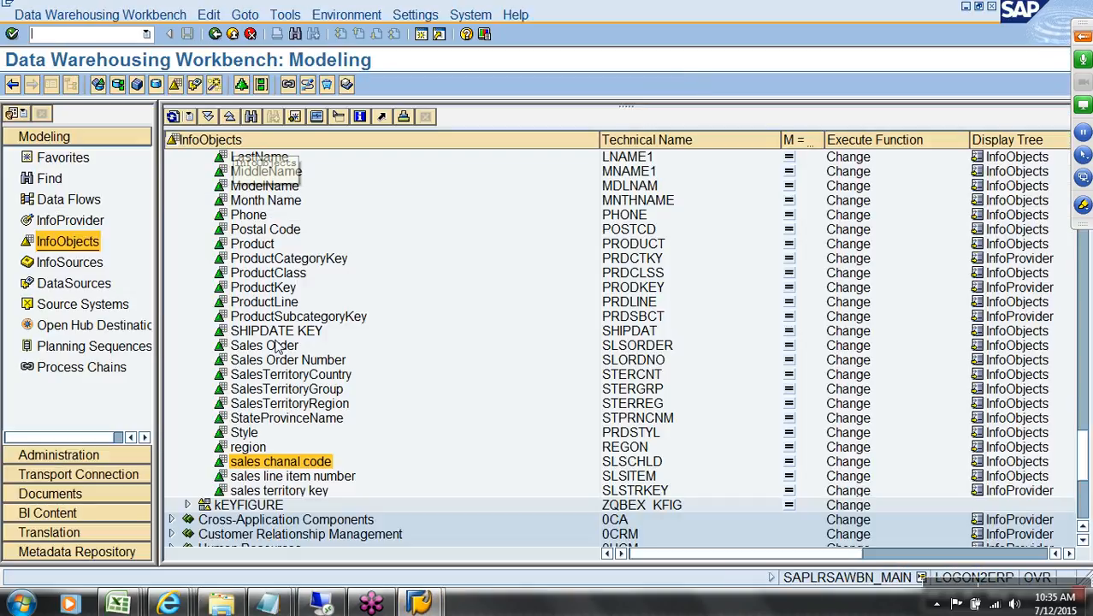
right_click(614, 292)
click(652, 321)
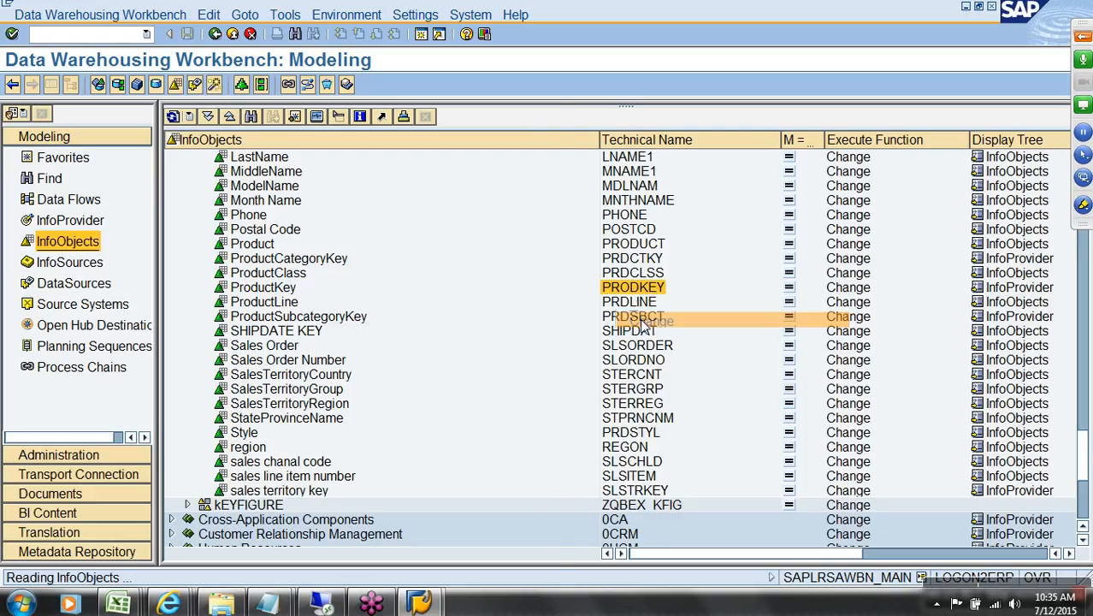
click(51, 83)
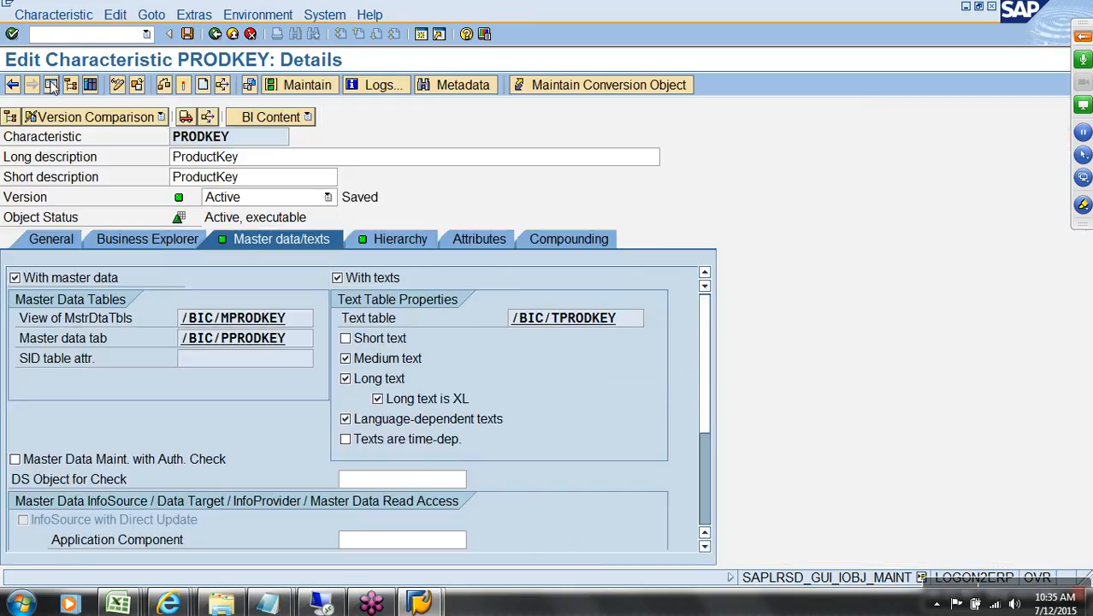
Step: Activate PRODKEY with master data and texts switched off, then re-enable With master data
click(82, 282)
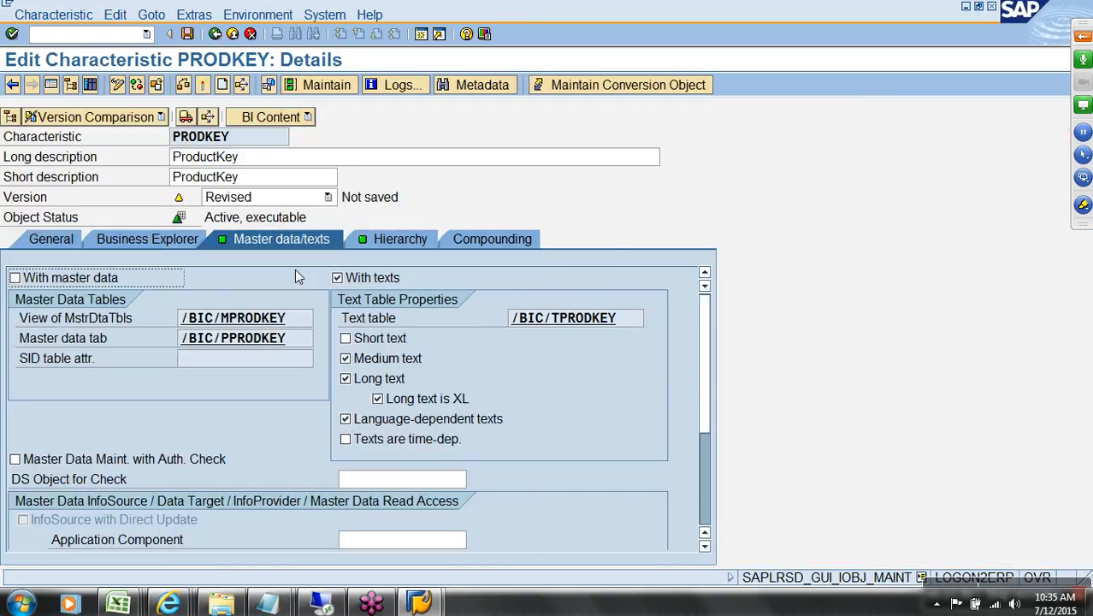
click(371, 359)
click(373, 378)
click(364, 420)
click(336, 278)
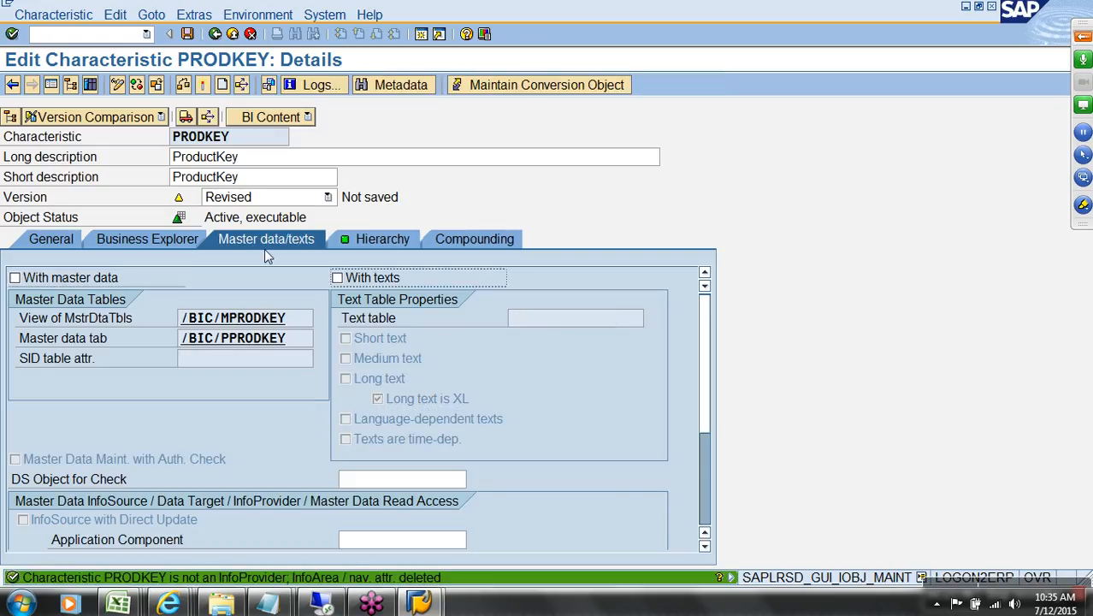
click(200, 92)
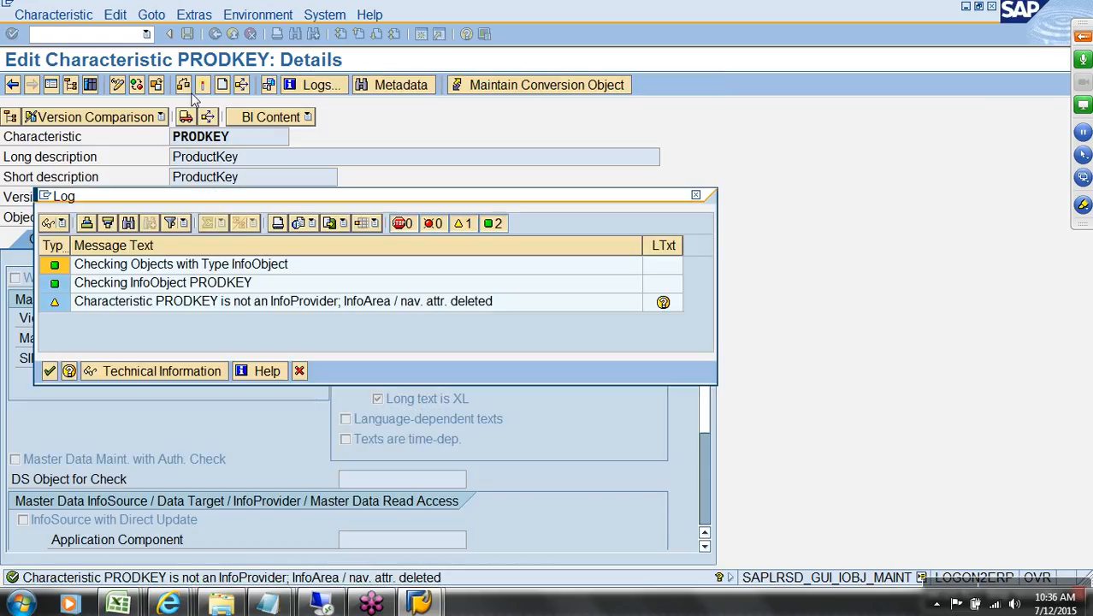
click(50, 371)
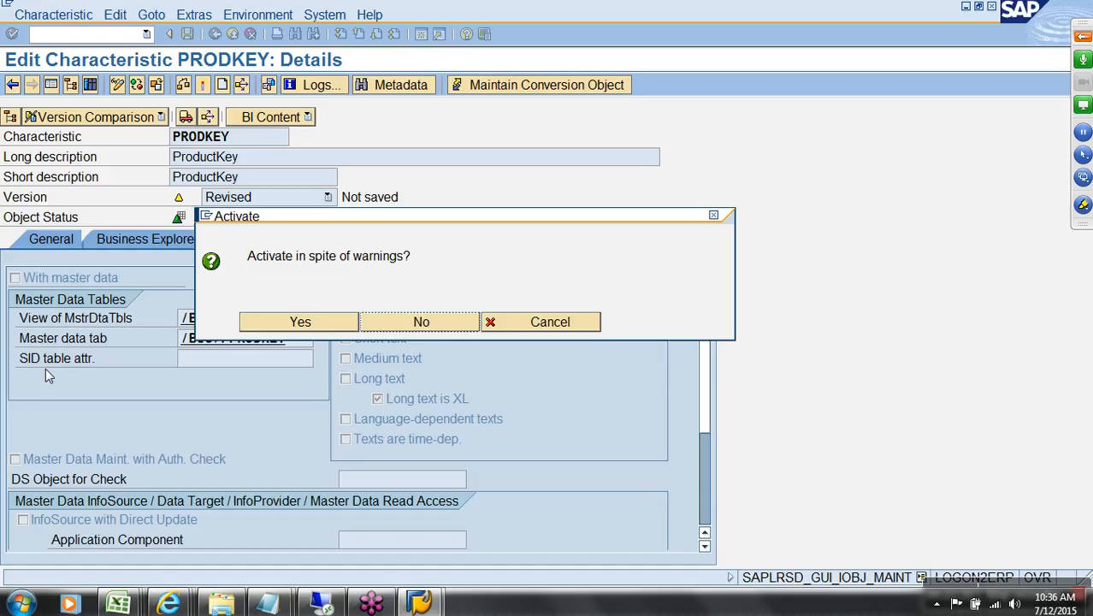
click(289, 327)
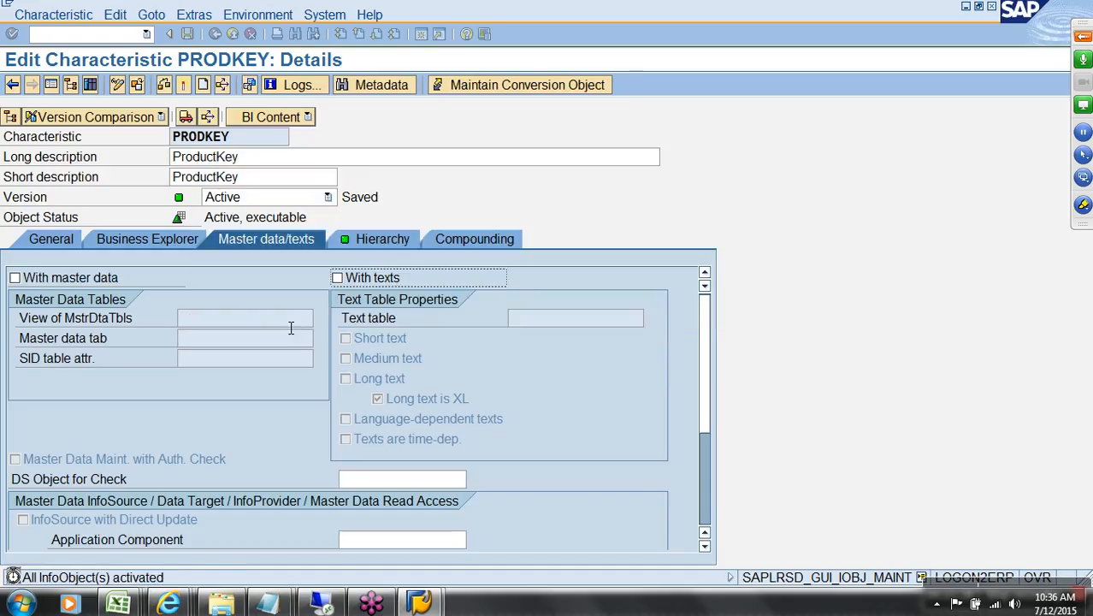
click(94, 284)
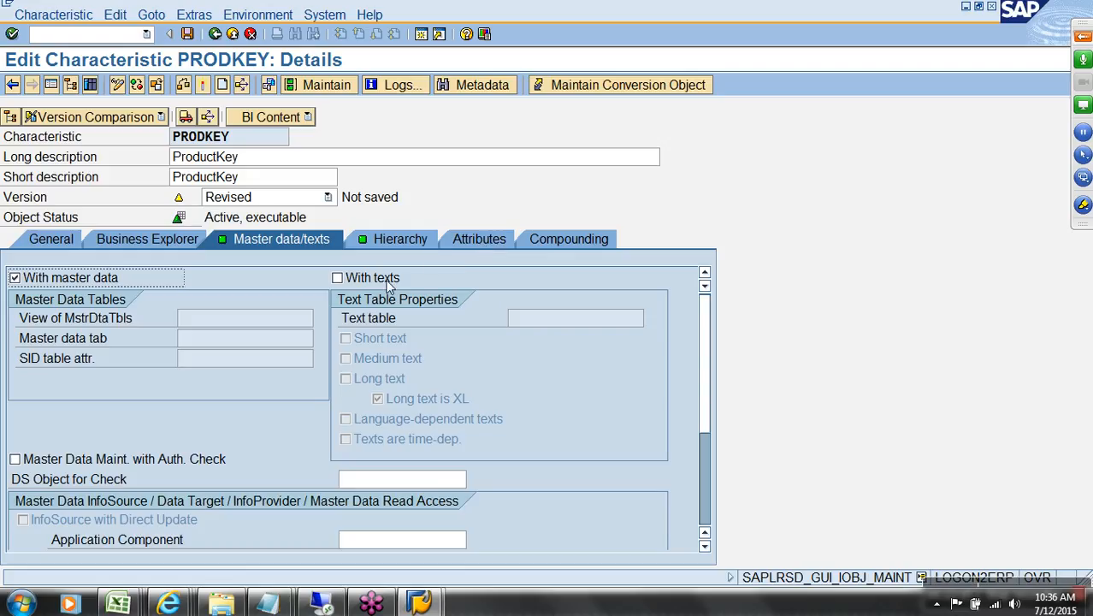
Step: Look up ProductKey's InfoObject name ZPRODKEY in the AW Sales Design v2 workbook
click(463, 243)
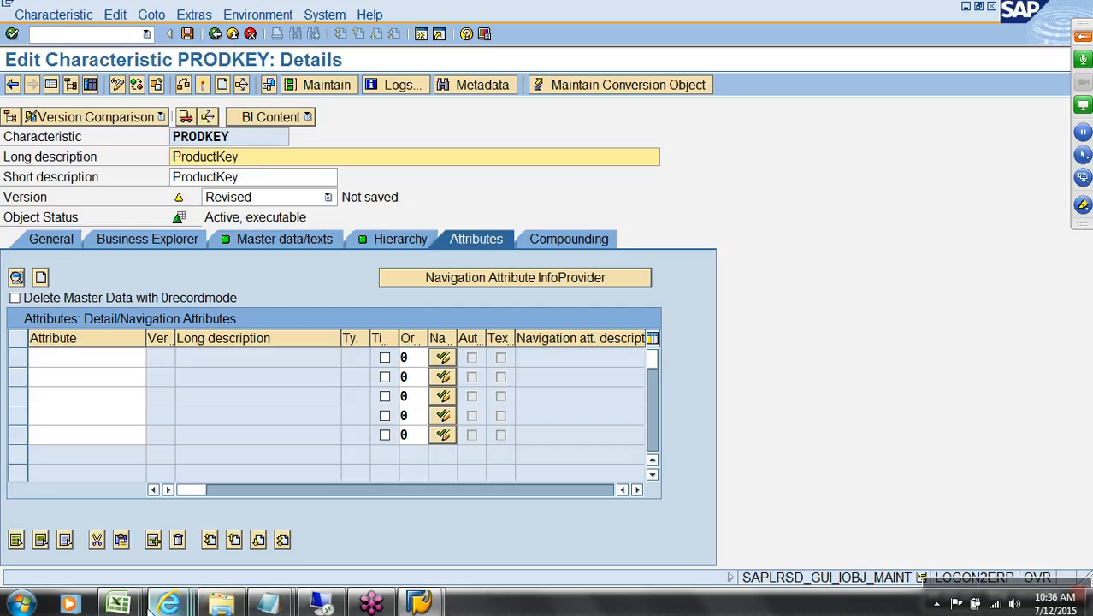
click(118, 604)
click(340, 530)
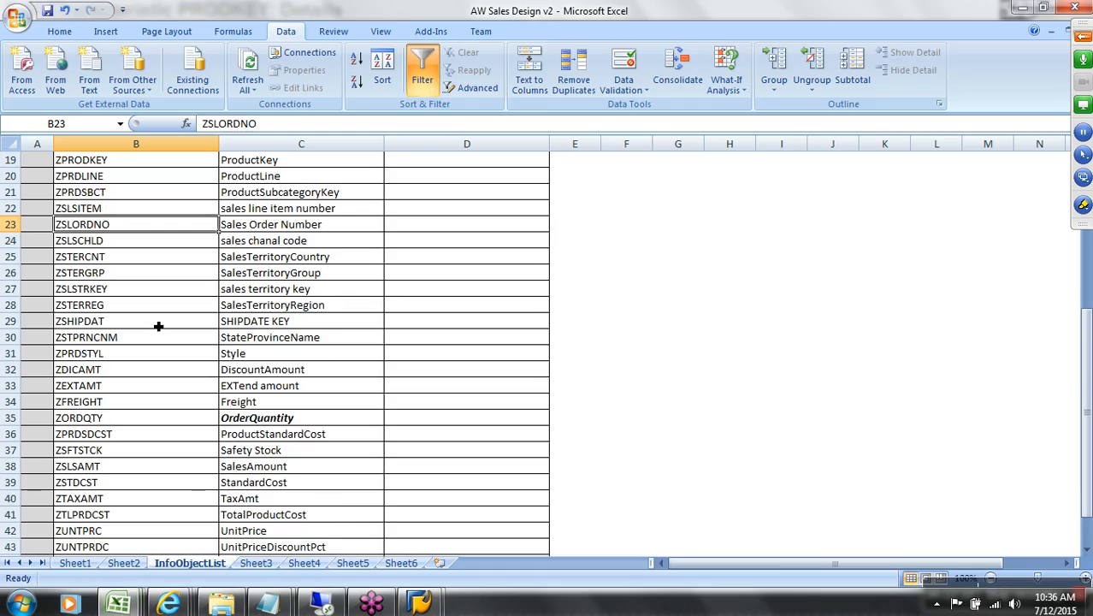
scroll(158, 326, up, 2)
click(283, 257)
click(144, 261)
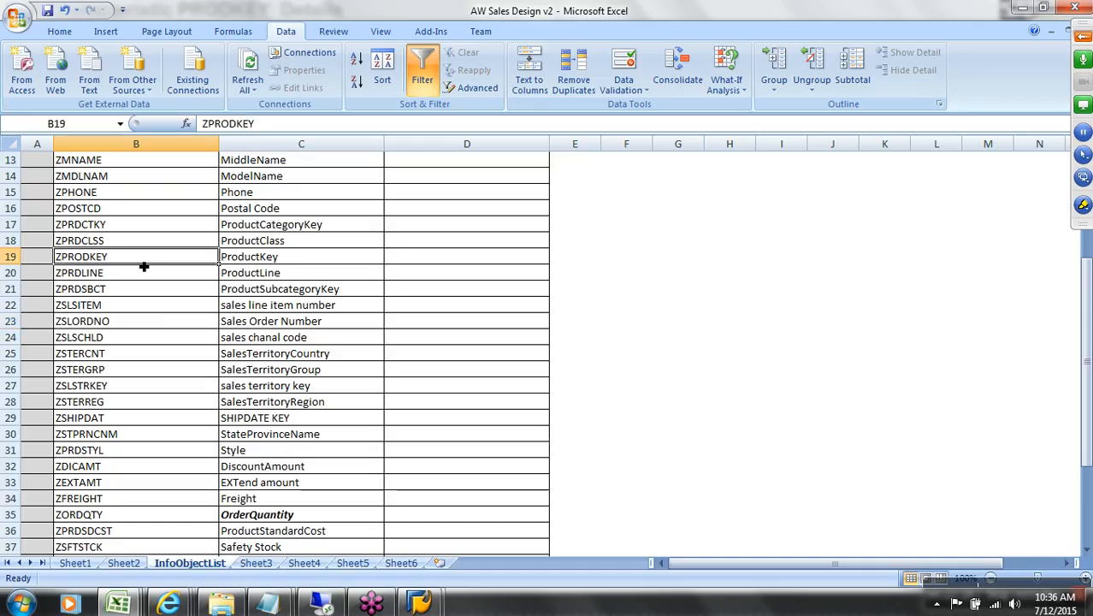
key(alt+Tab)
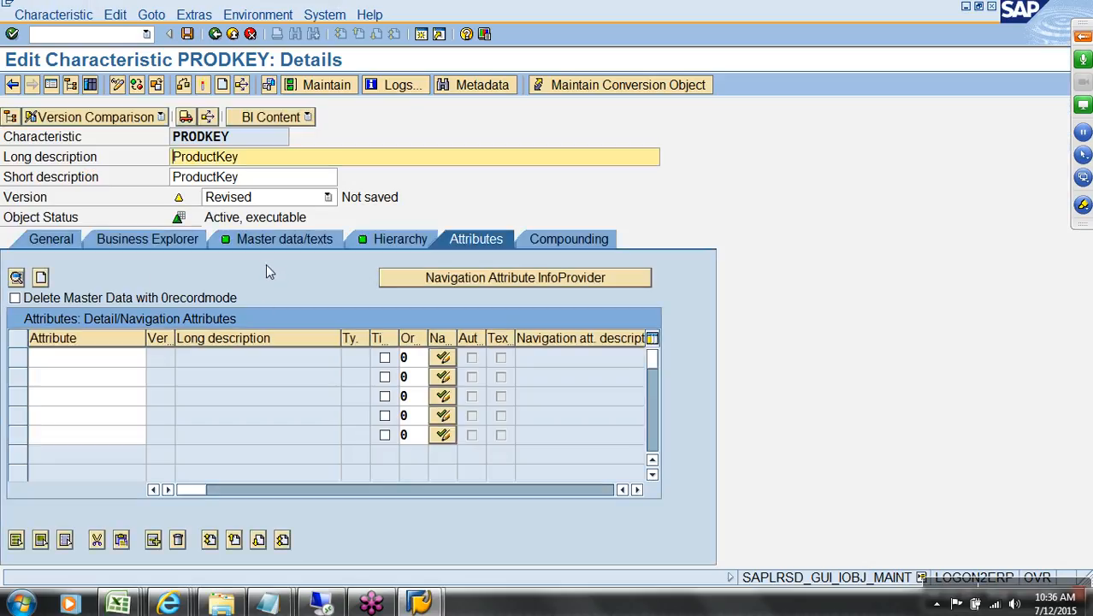
Step: Turn off 'with hierarchies' for PRODKEY after checking hierarchy maintenance
click(366, 240)
click(141, 276)
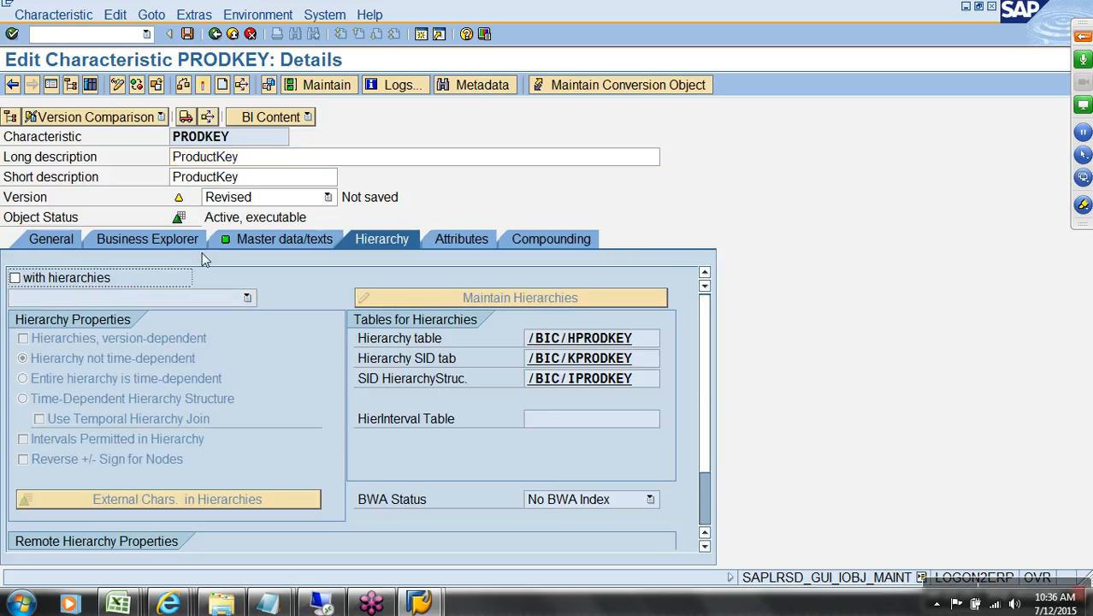
click(96, 285)
click(428, 298)
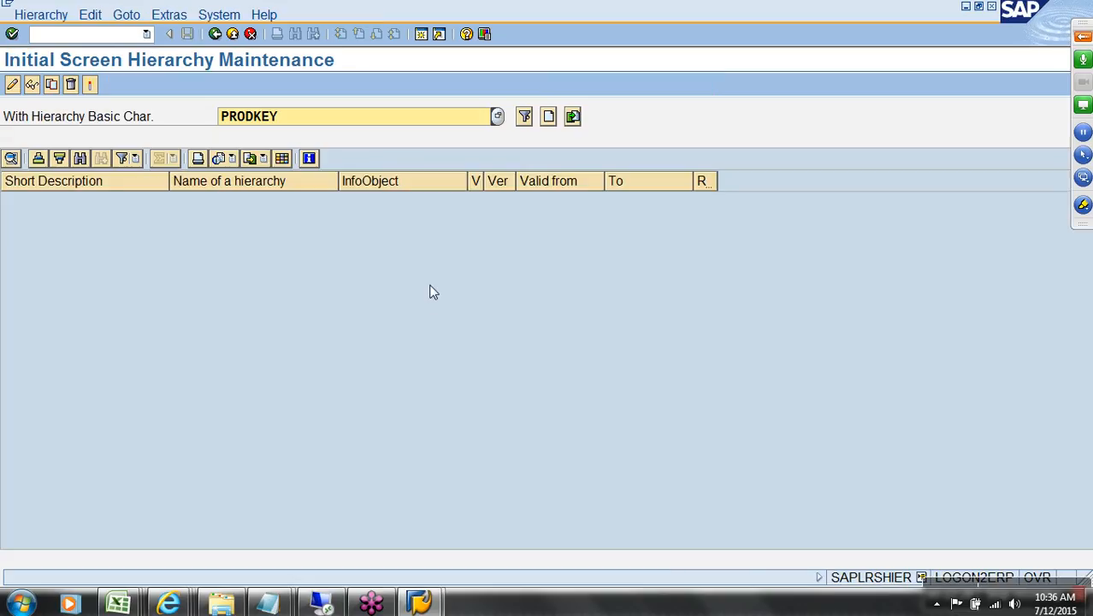
click(215, 34)
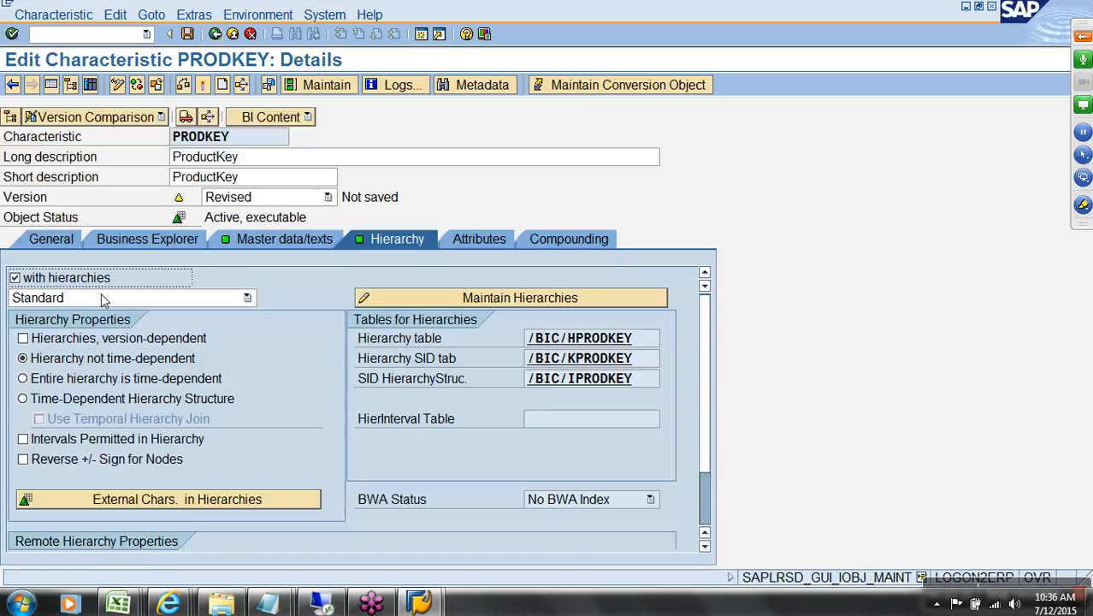
click(97, 282)
Step: Switch on texts for PRODKEY in its master data/texts settings, using text table /BIC/TPRODKEY
click(293, 238)
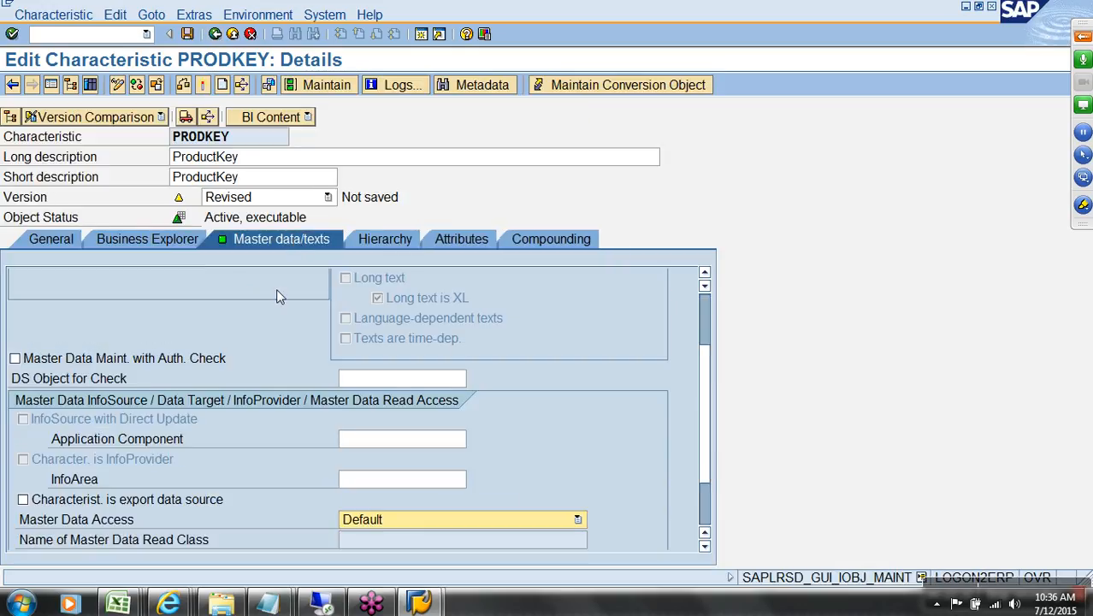
click(703, 317)
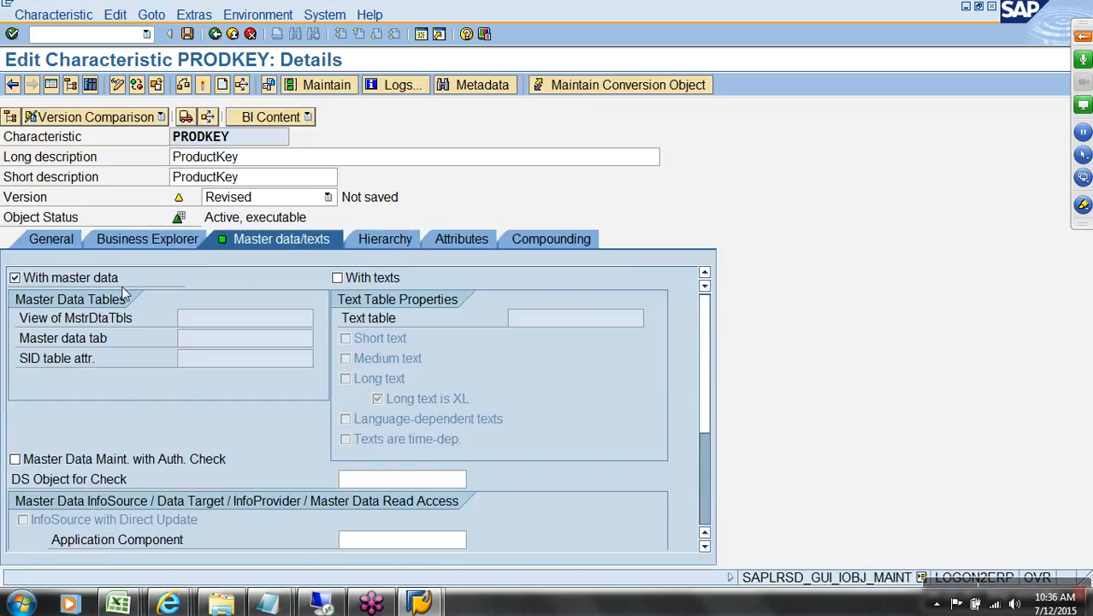
click(458, 239)
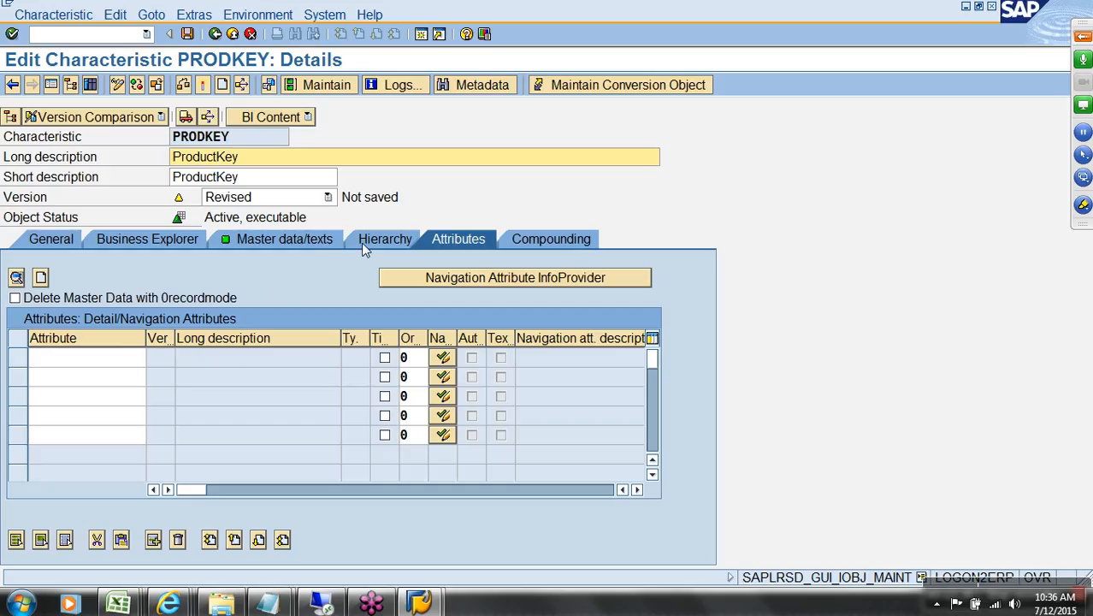
click(329, 240)
click(373, 283)
Step: Tick With texts, Medium text and Language-dependent texts for PRODKEY, then view its empty attribute list
click(374, 285)
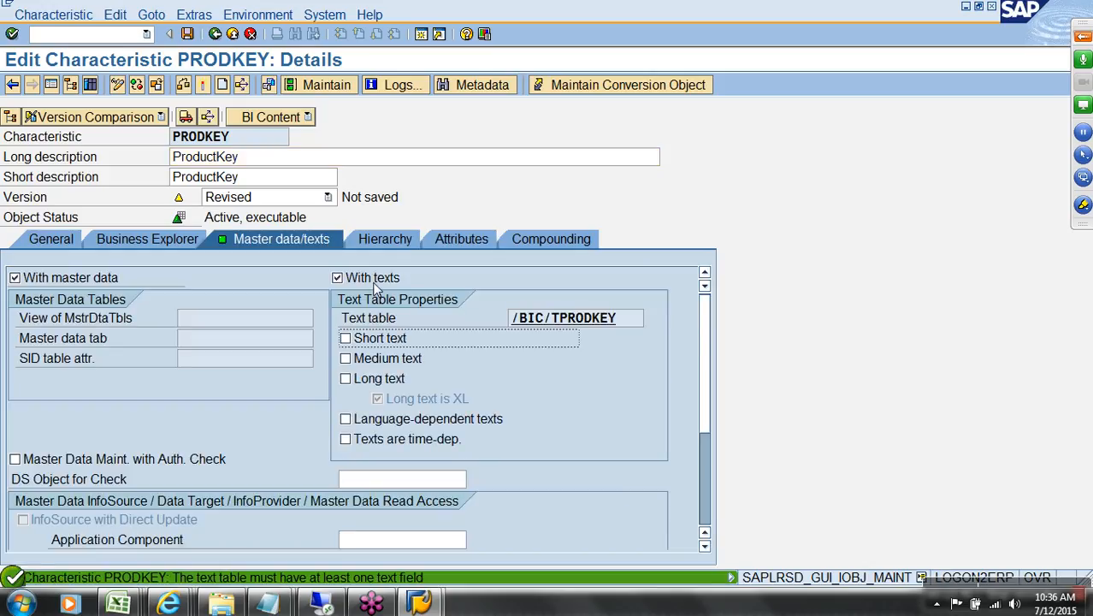
click(402, 361)
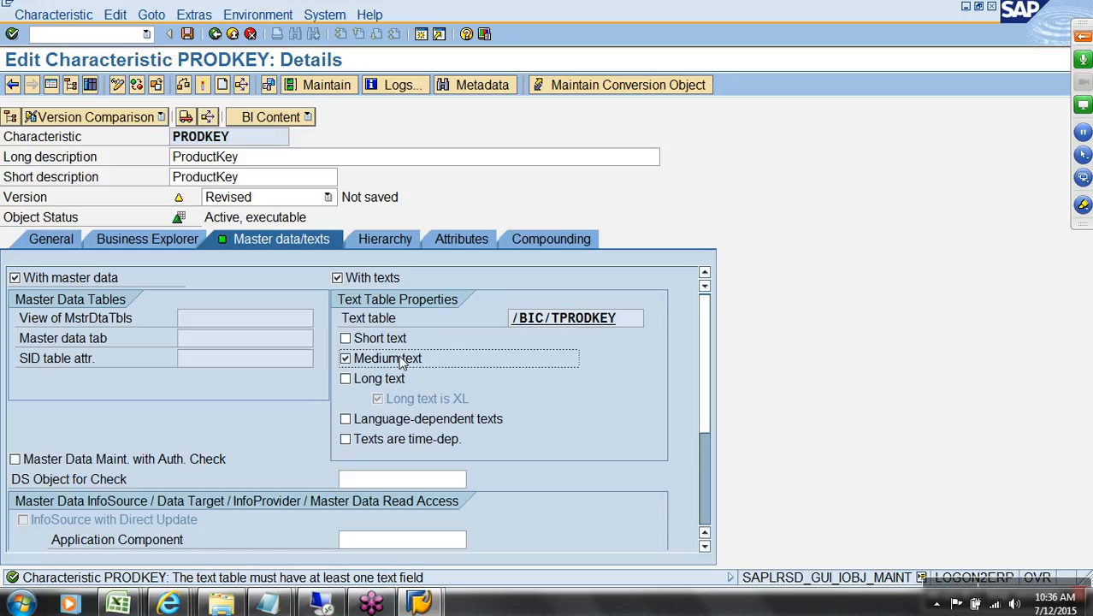
click(428, 419)
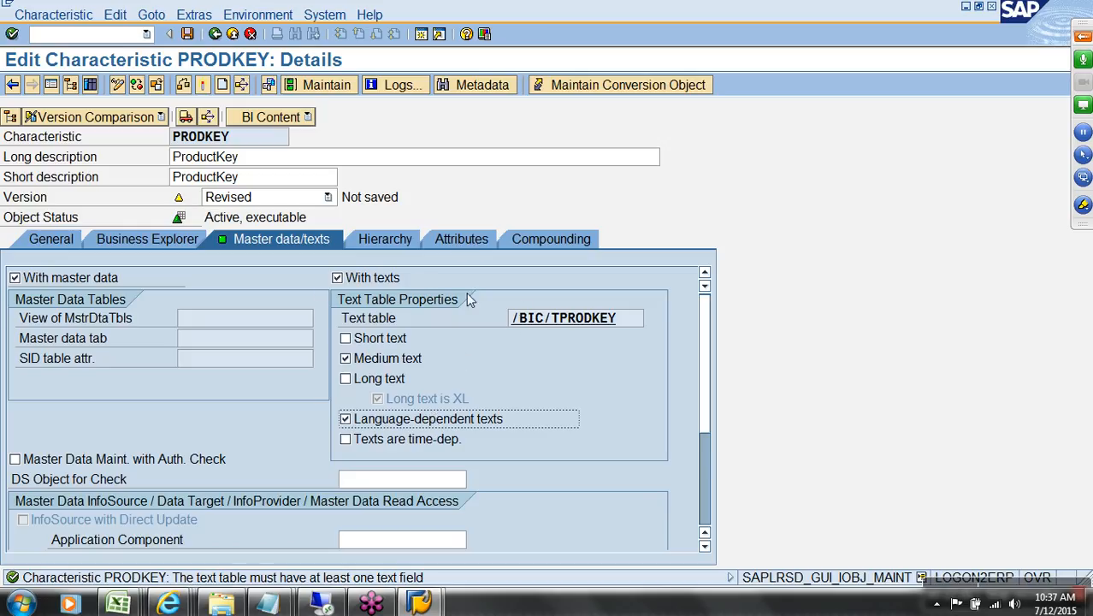
click(462, 239)
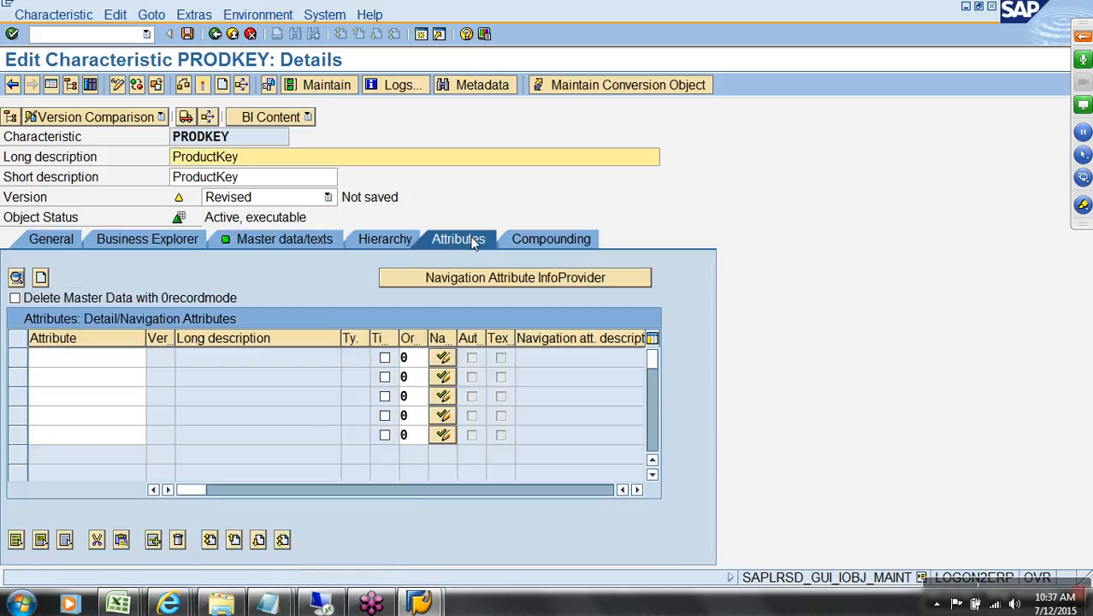
Step: Copy PRDSBCT from the ZPRDSBCT entry in the AW Sales Design v2 InfoObject list
click(142, 359)
click(120, 602)
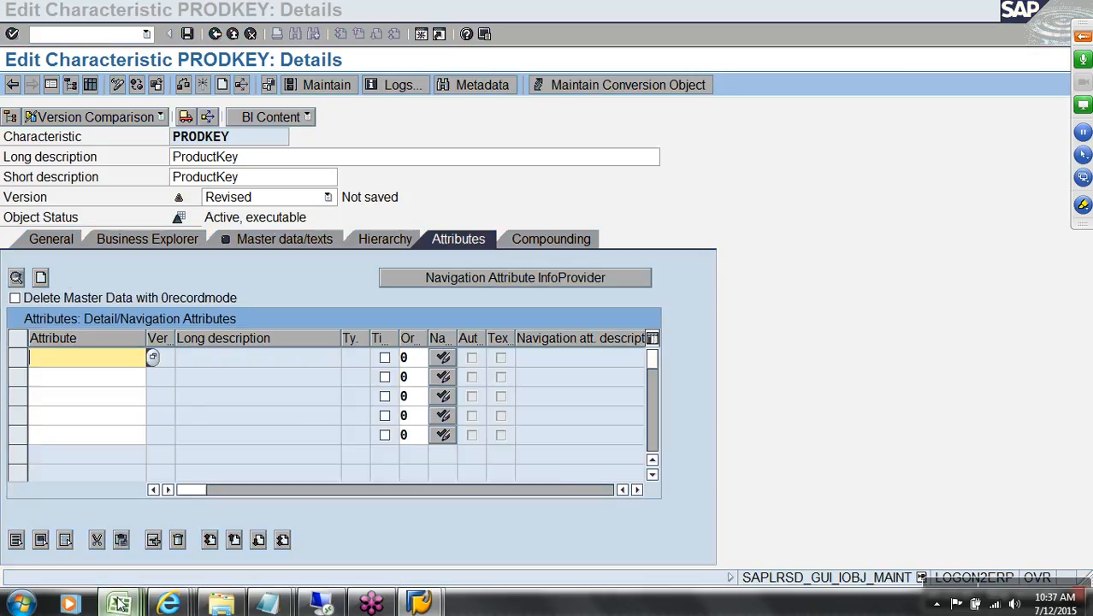
click(128, 554)
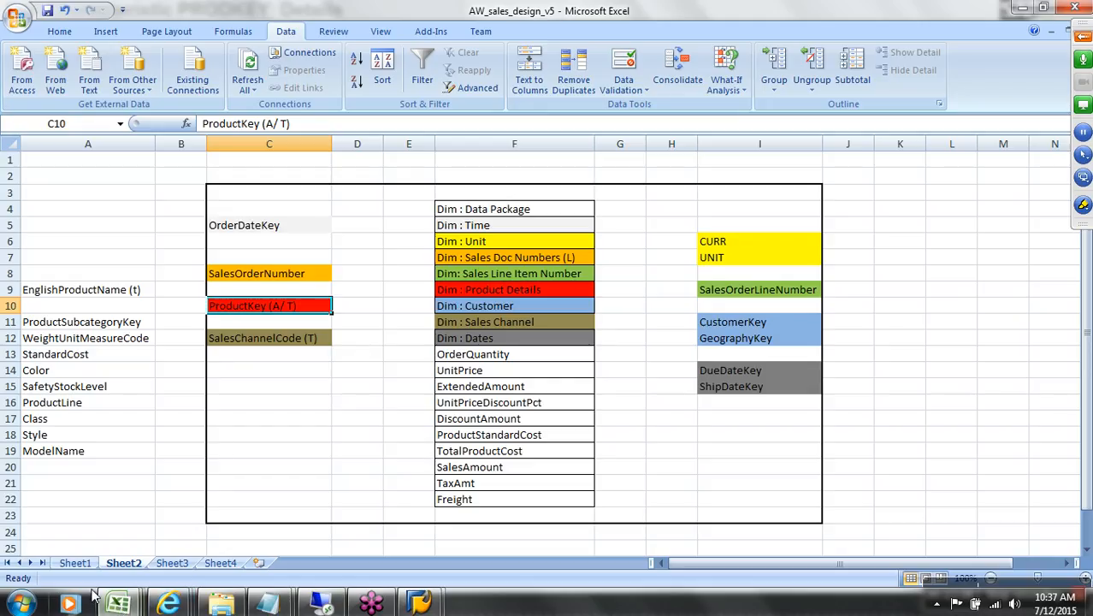
click(121, 605)
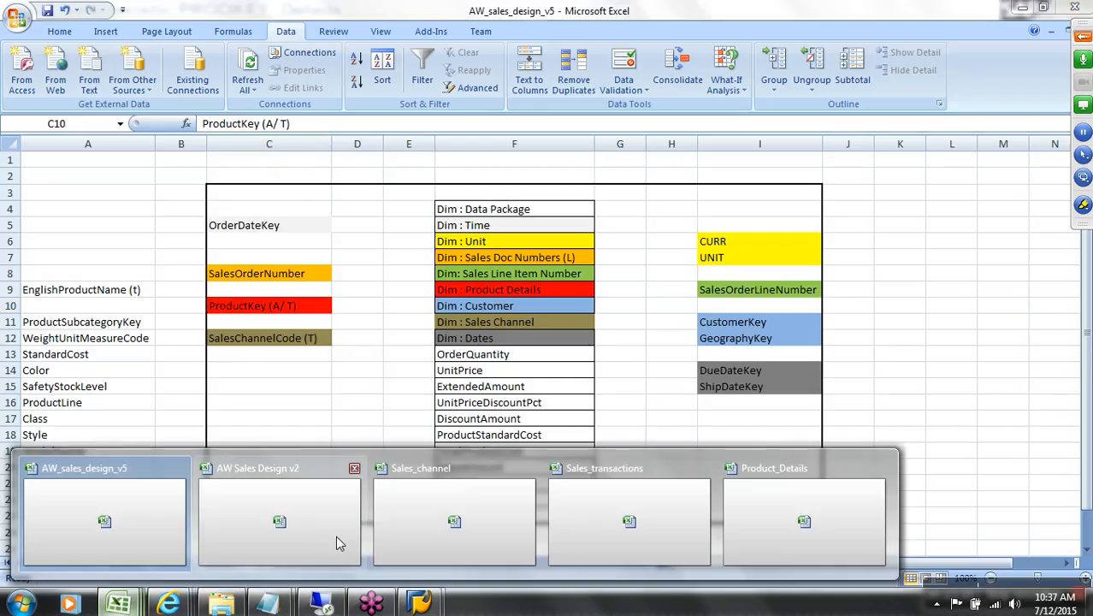
click(313, 527)
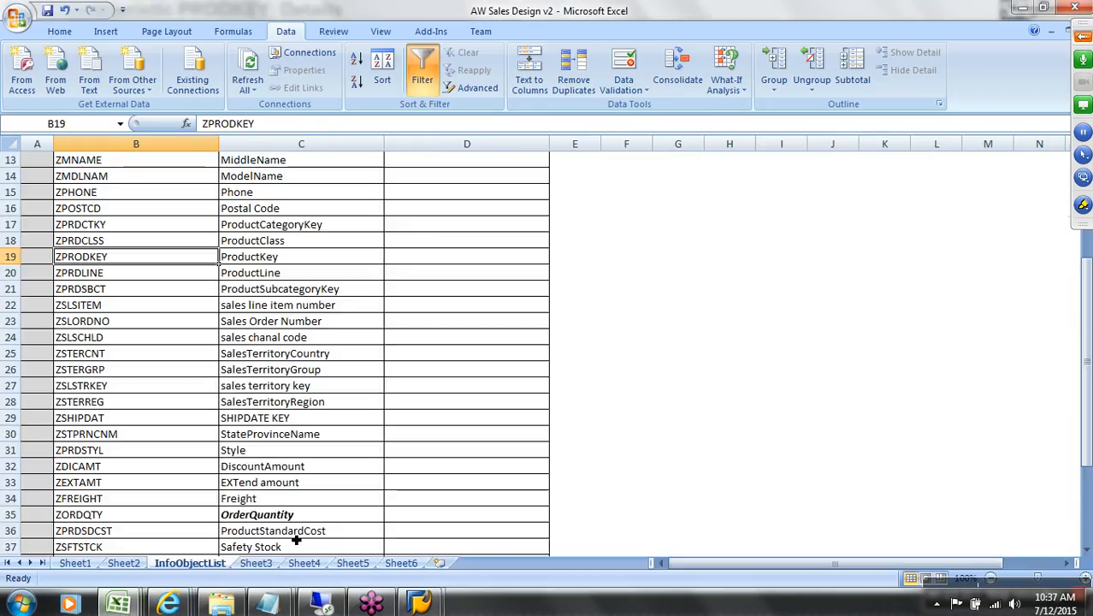
click(316, 291)
double_click(147, 292)
drag(120, 292, 62, 291)
key(ctrl+c)
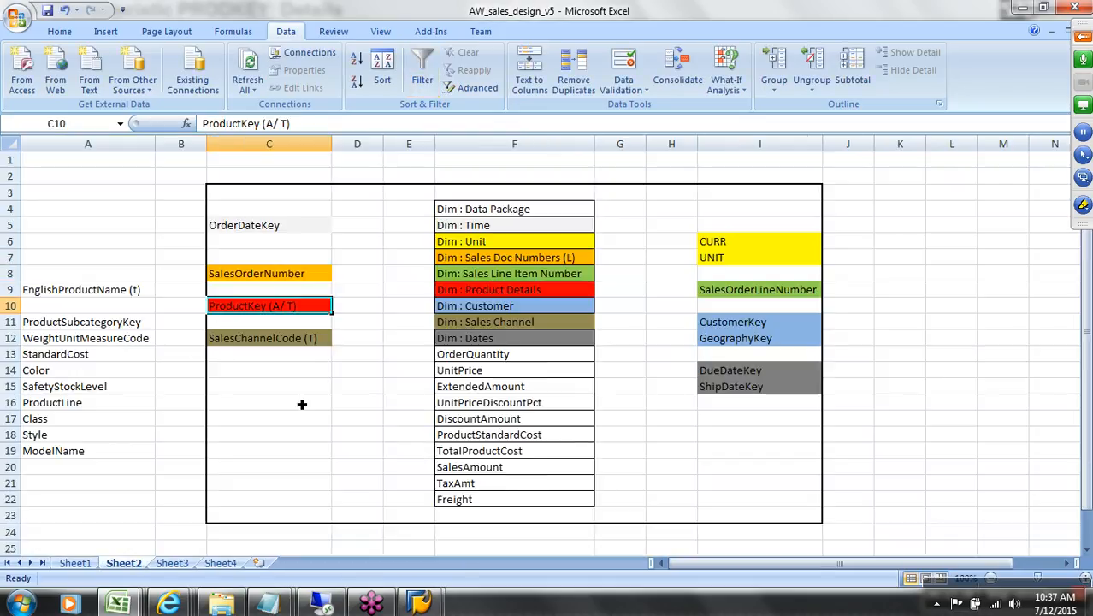
Step: Add PRDSBCT as PRODKEY's first attribute
key(alt+Tab)
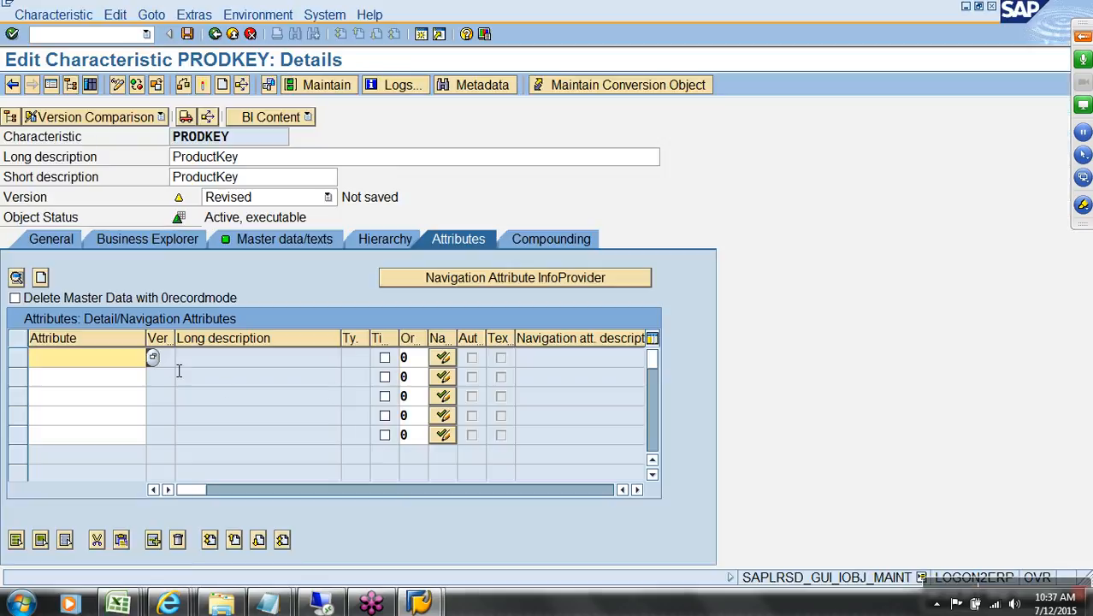
key(ctrl+v)
key(Return)
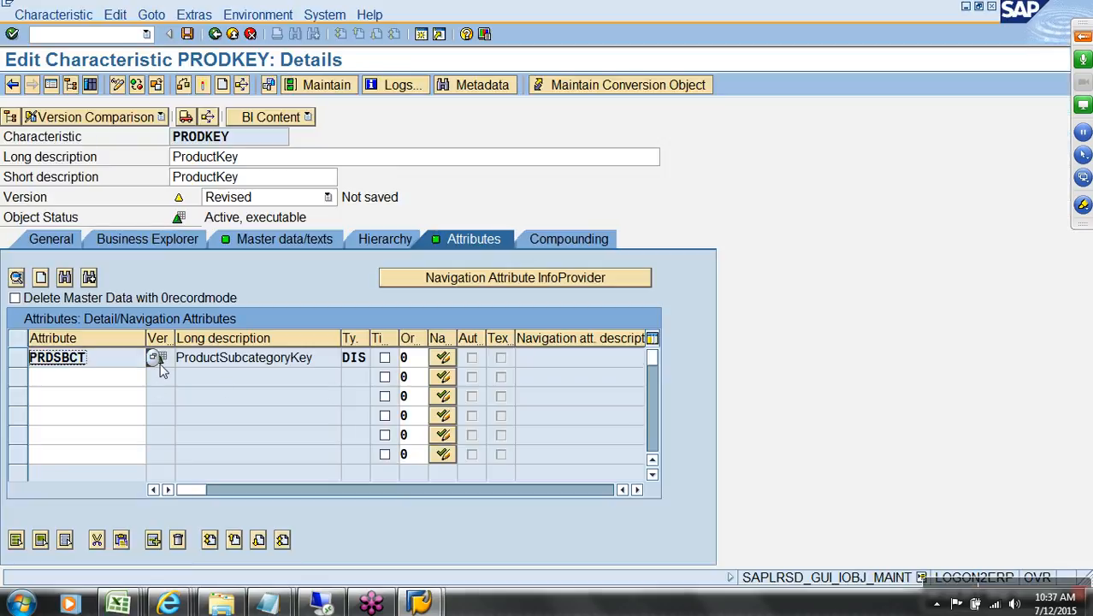
click(128, 384)
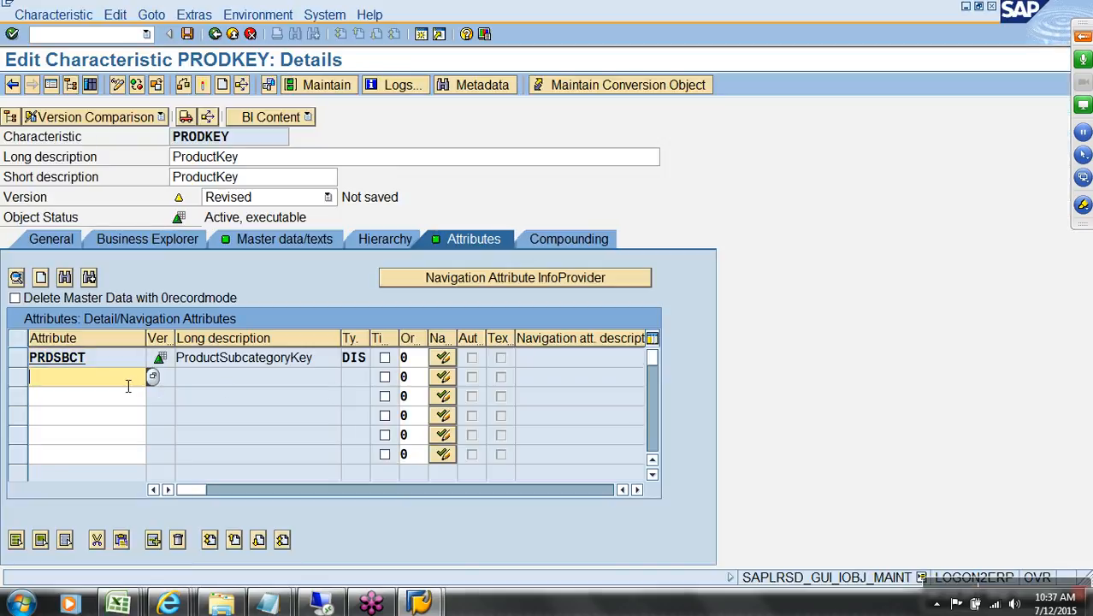
click(120, 604)
click(154, 547)
Step: Look up WeightUnitMeasureCode in the design sheet and the AW Sales Design v2 InfoObject list
click(73, 340)
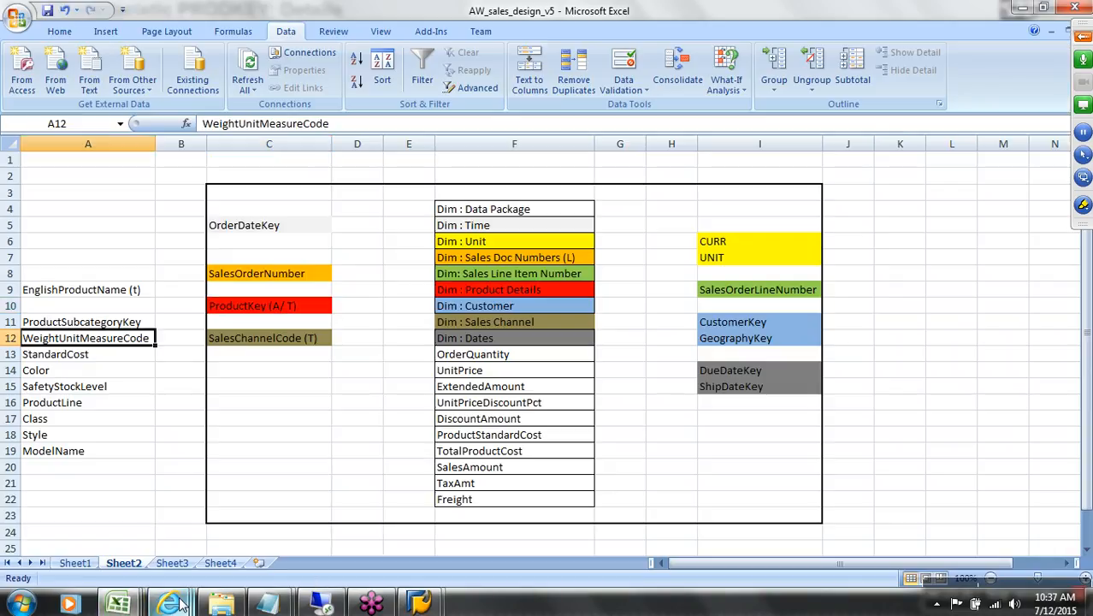
click(124, 604)
click(307, 544)
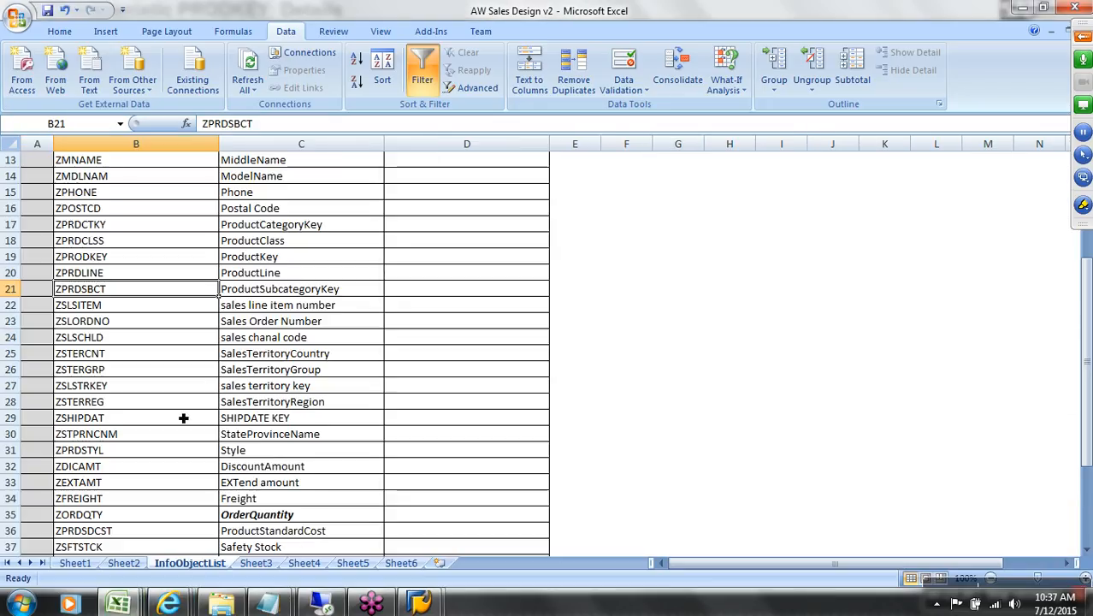
scroll(193, 381, down, 4)
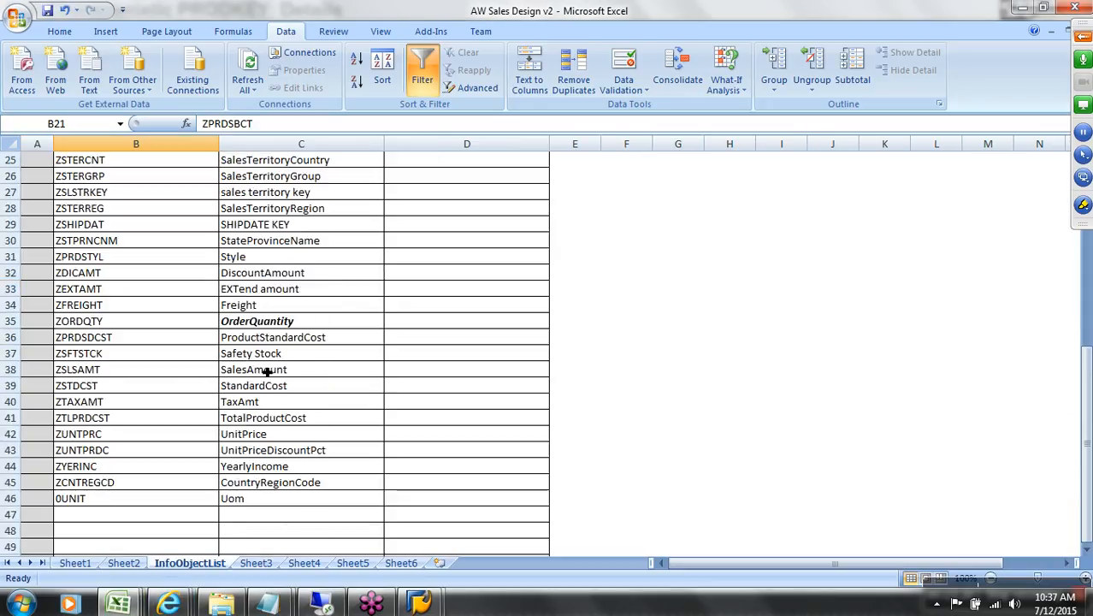
scroll(268, 372, up, 8)
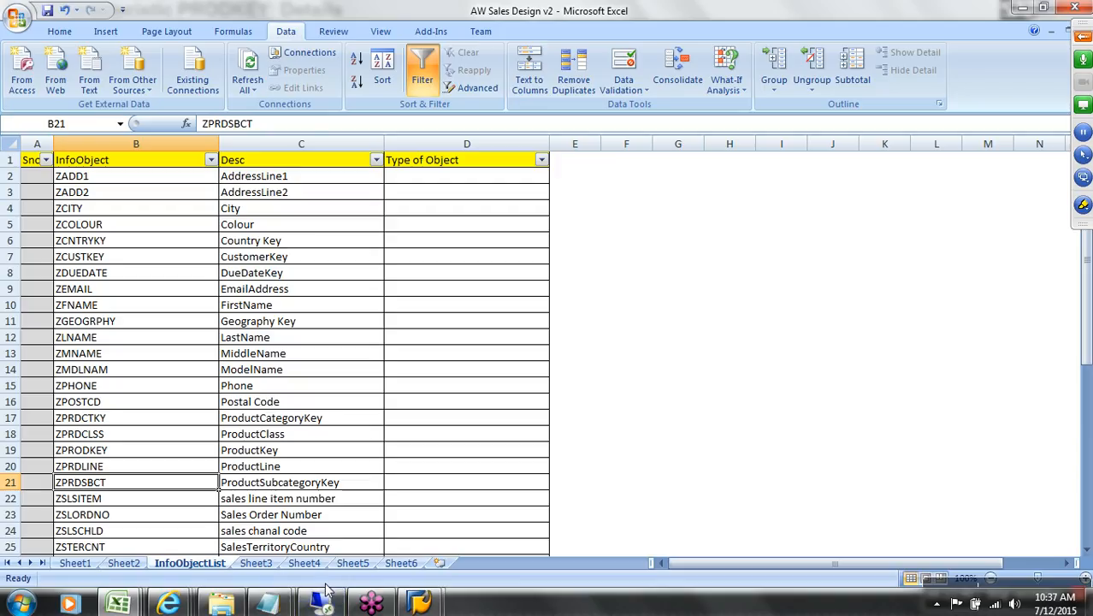
Step: Add 0UNIT as PRODKEY's second attribute, cancelling the mistyped 0UINT creation
mouse_move(419, 603)
click(446, 556)
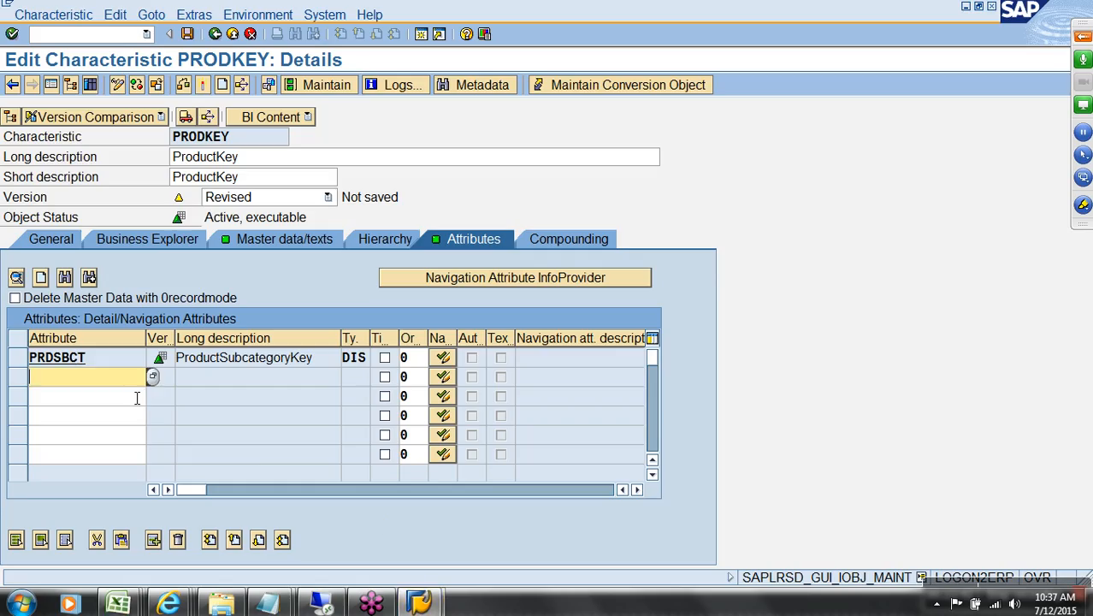
click(87, 385)
text(0uint)
key(Return)
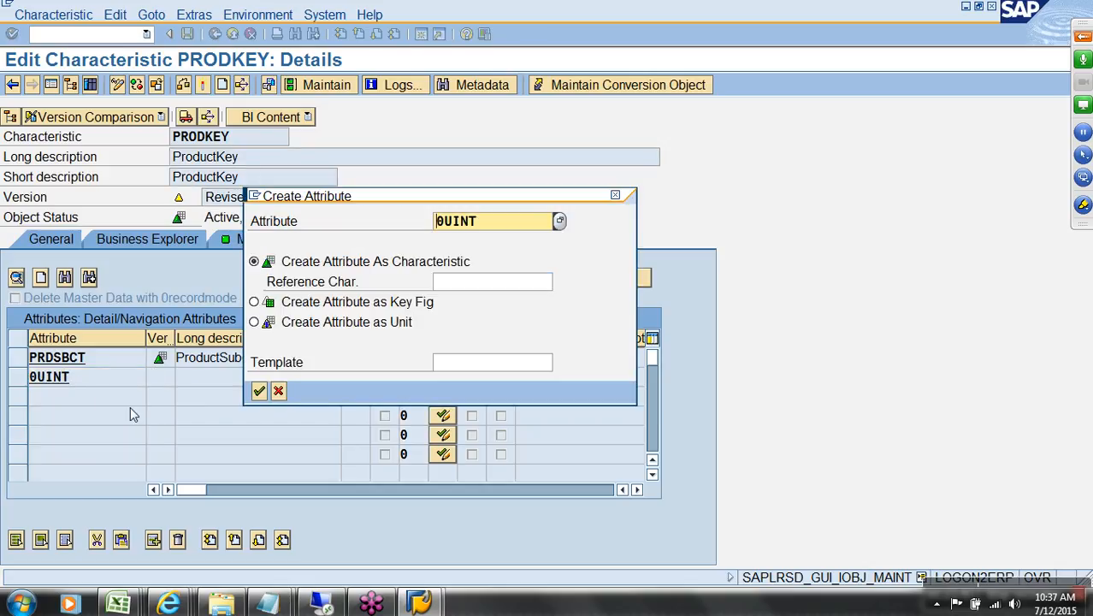
click(278, 391)
text(0unit)
key(Return)
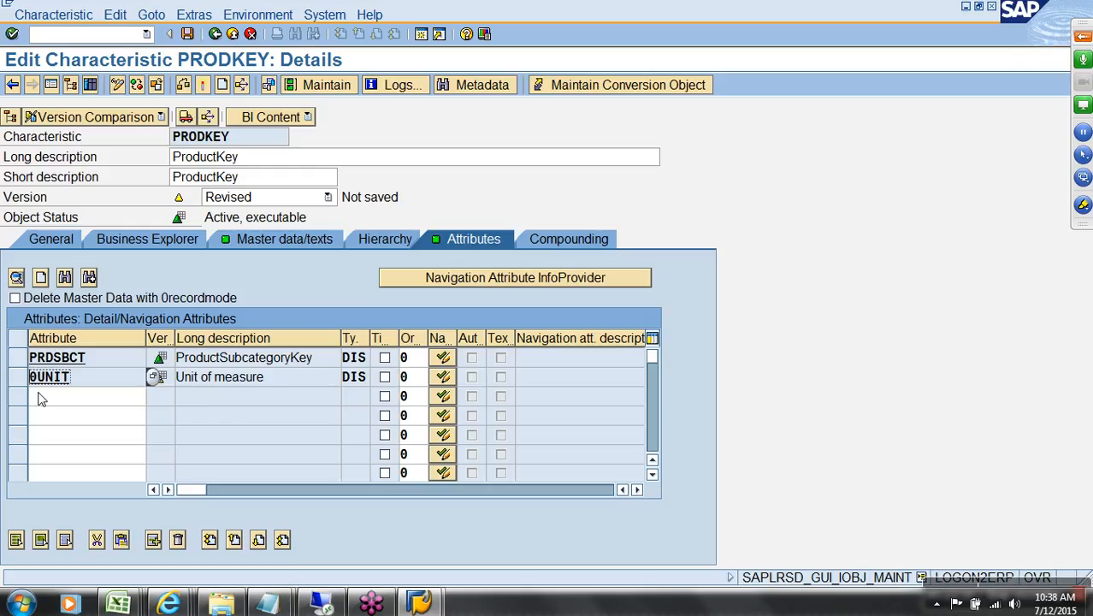
Step: Copy STDCST from the ZSTDCST StandardCost entry in the AW Sales Design v2 list
key(alt+Tab)
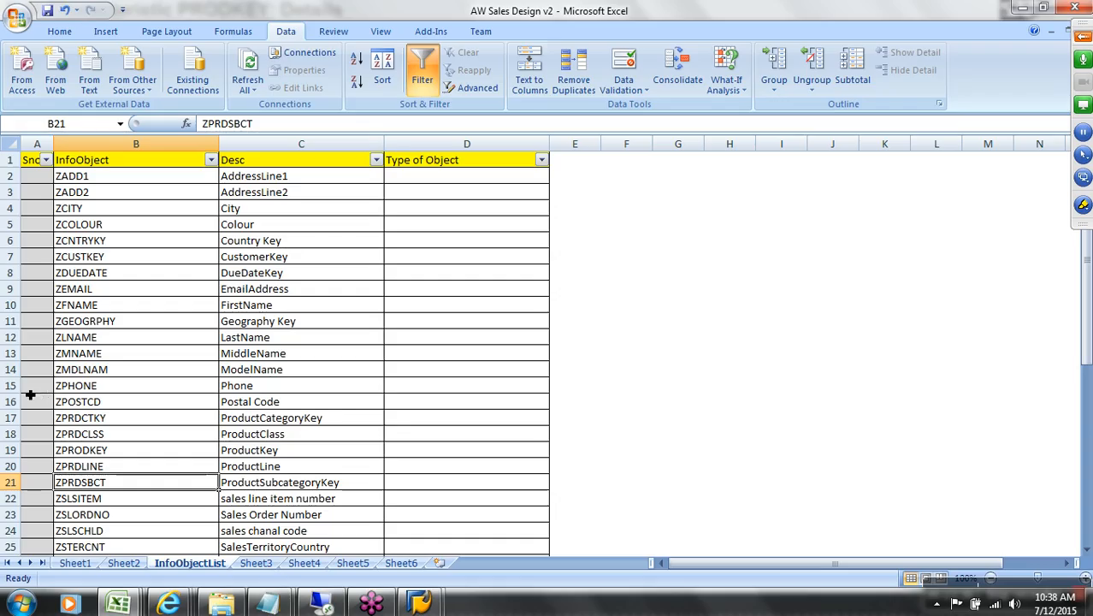
mouse_move(124, 604)
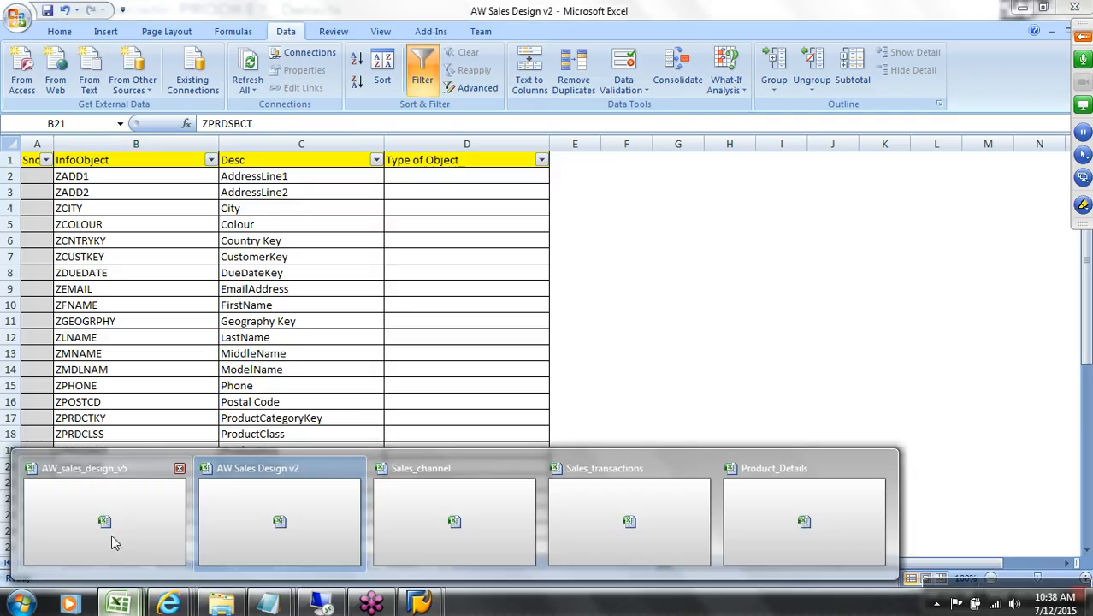
click(114, 542)
click(112, 360)
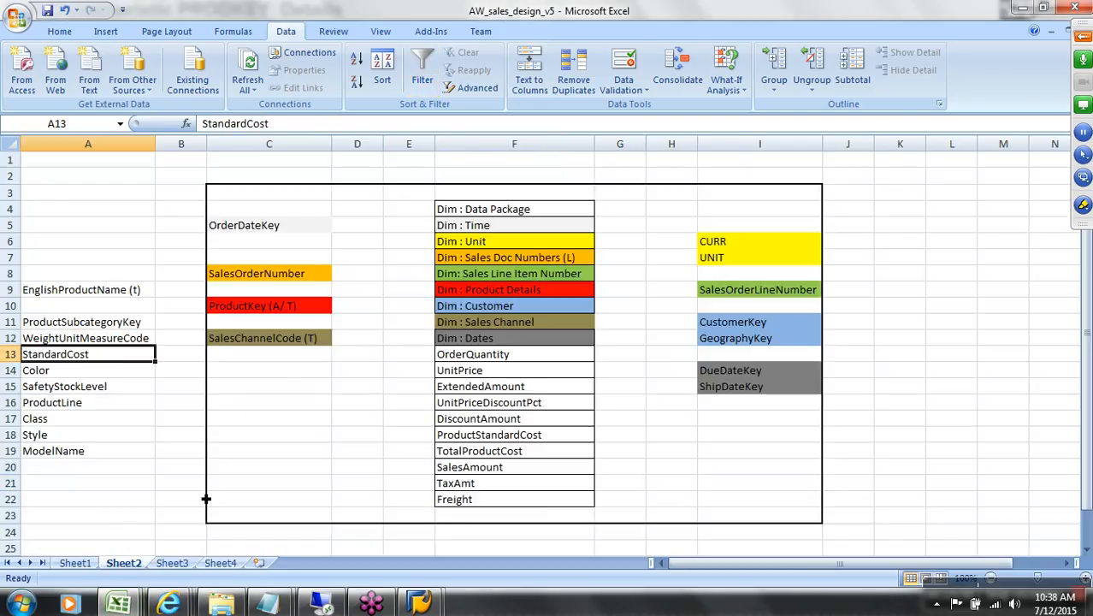
mouse_move(118, 605)
click(227, 551)
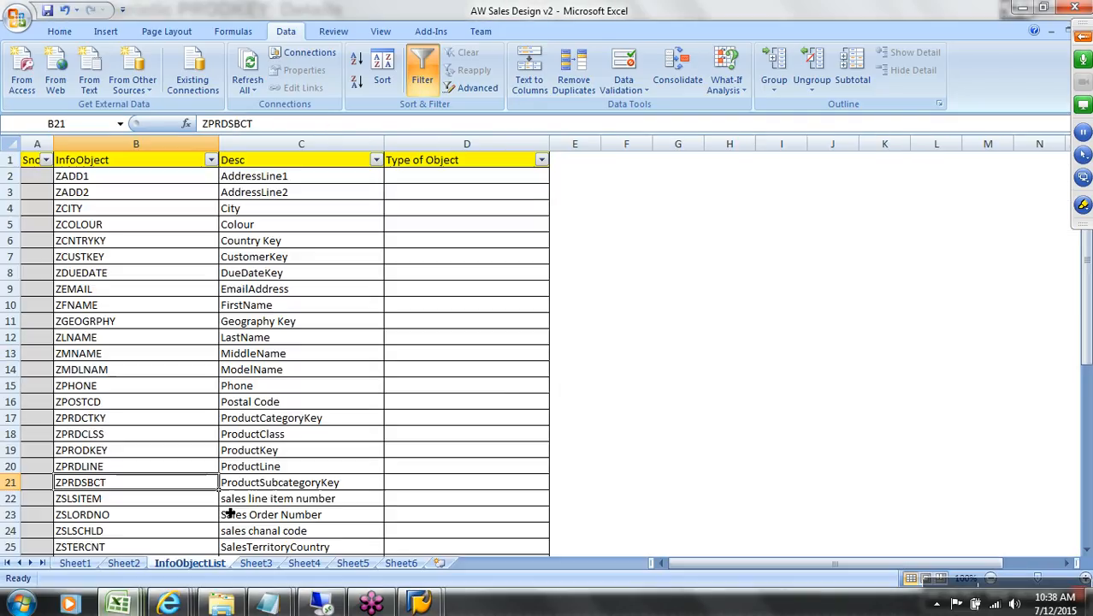
scroll(367, 462, down, 4)
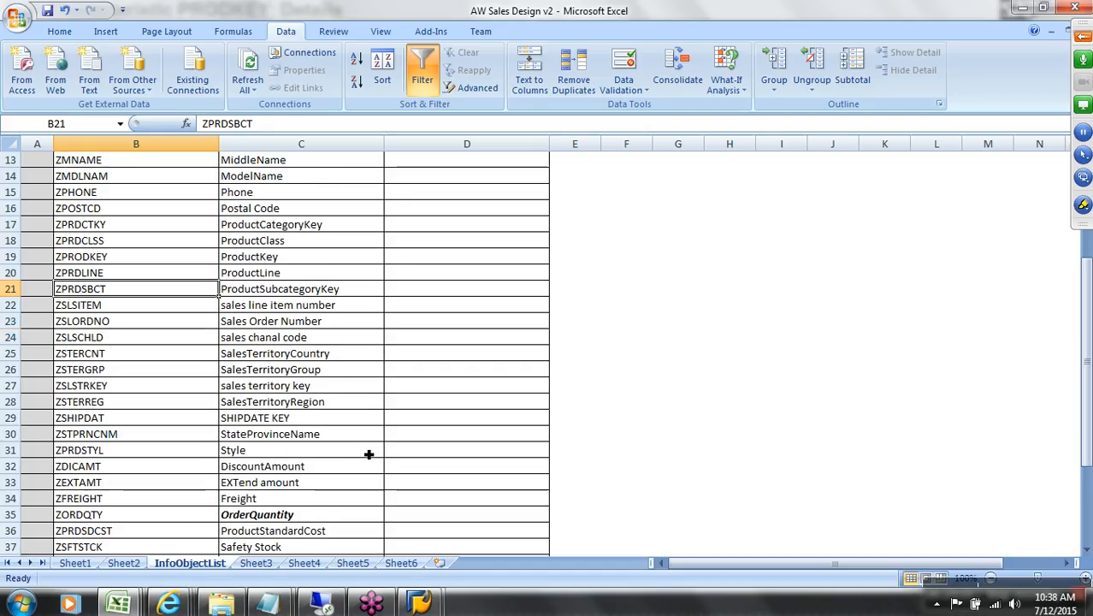
scroll(369, 455, down, 3)
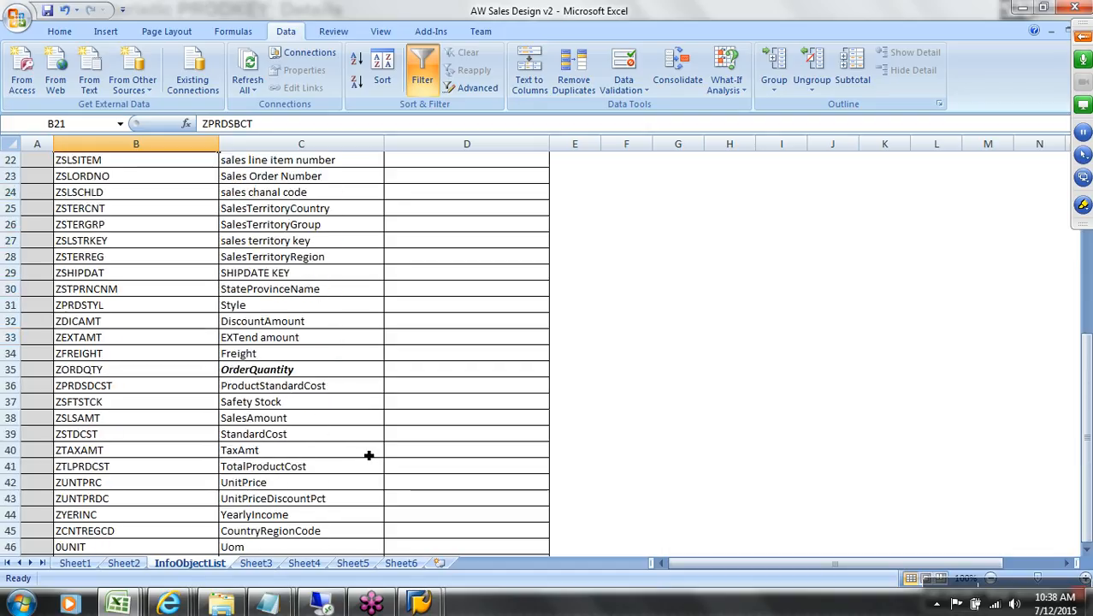
click(268, 440)
click(141, 440)
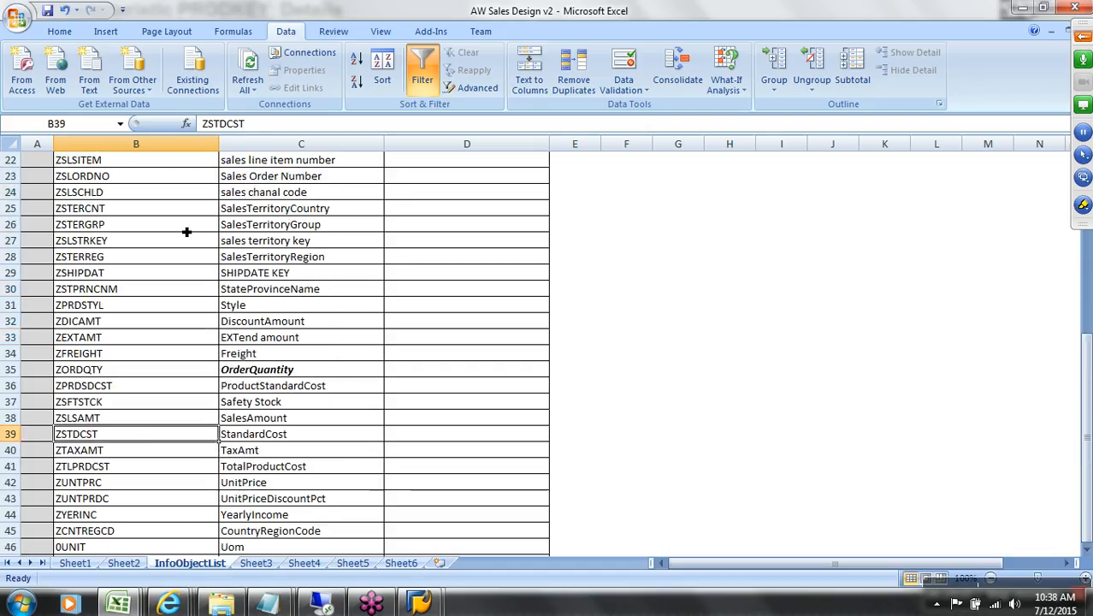
drag(246, 124, 214, 127)
key(ctrl+c)
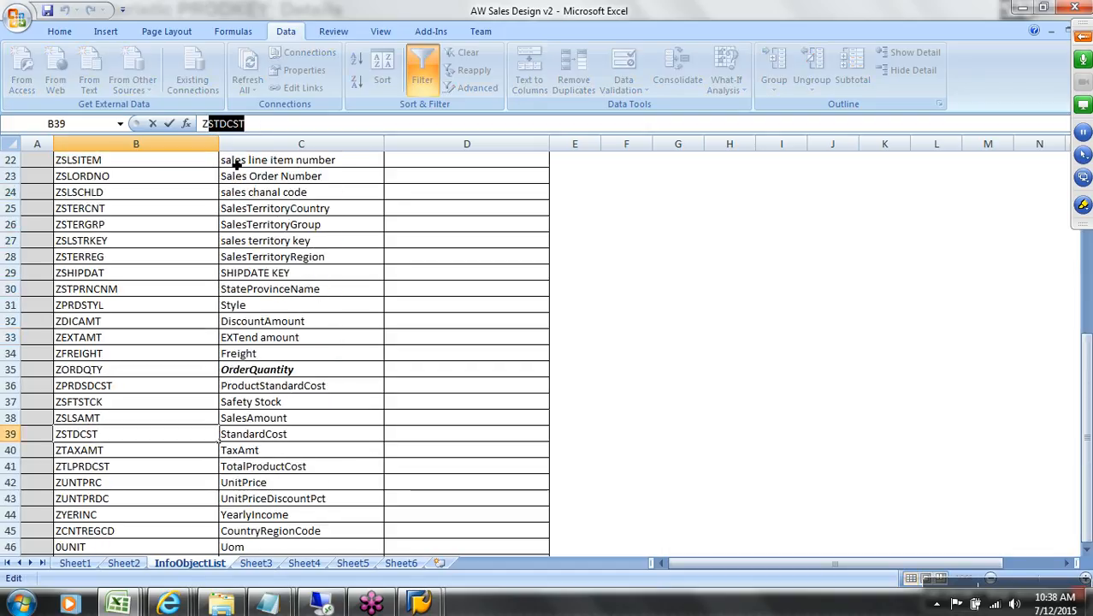
Step: Add STDCST as PRODKEY's next attribute
key(alt+Tab)
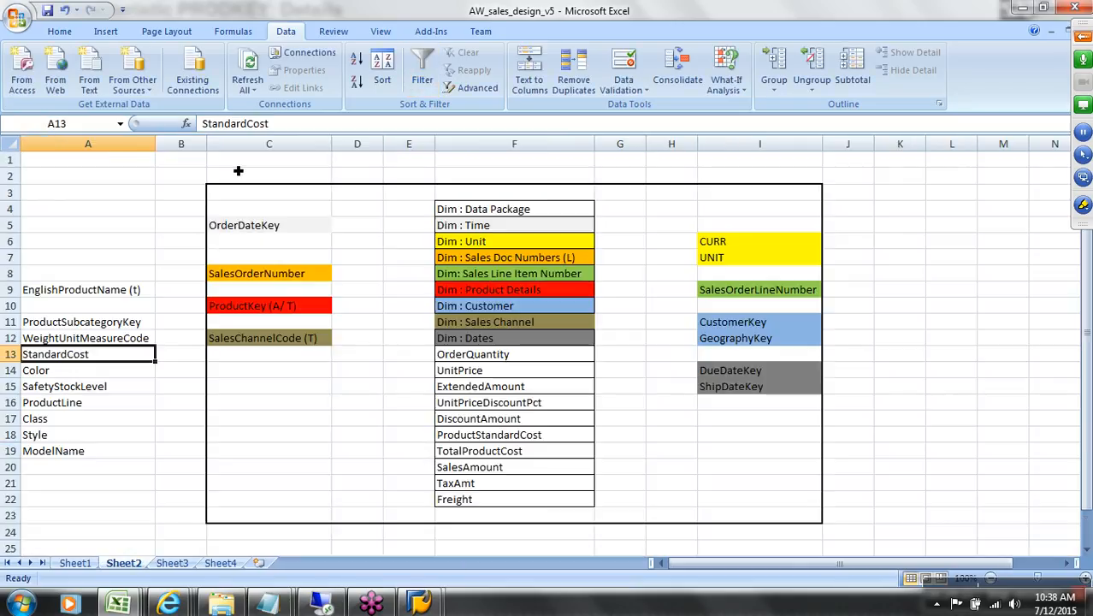
key(alt+Tab)
click(123, 402)
key(ctrl+v)
key(Return)
Step: Copy COLOUR from the ZCOLOUR entry in the AW Sales Design v2 InfoObjectList
click(118, 604)
click(111, 539)
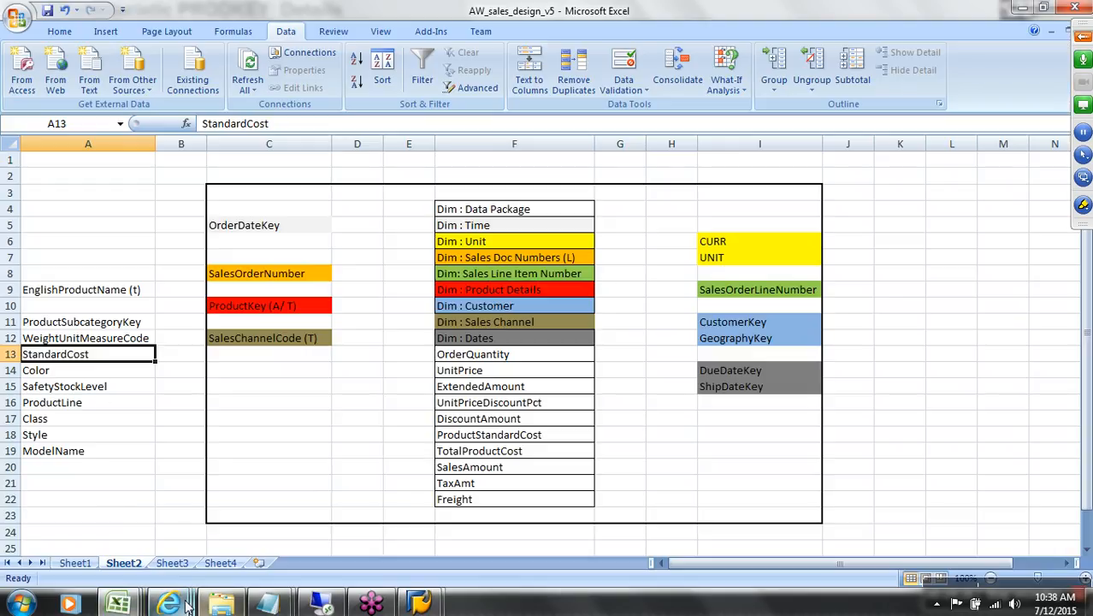
click(118, 604)
click(272, 545)
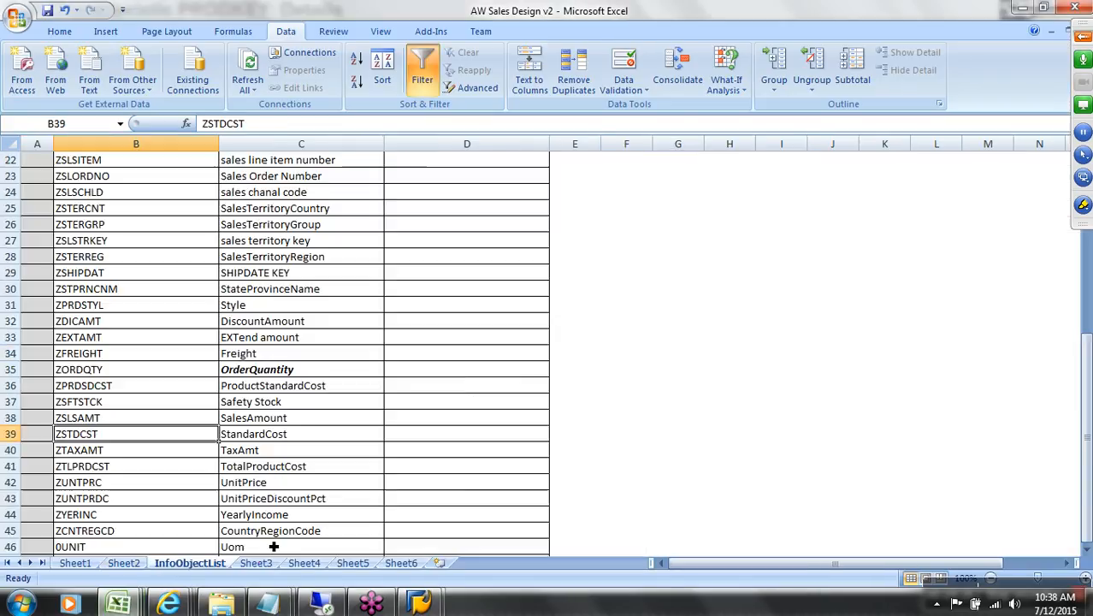
scroll(281, 497, up, 7)
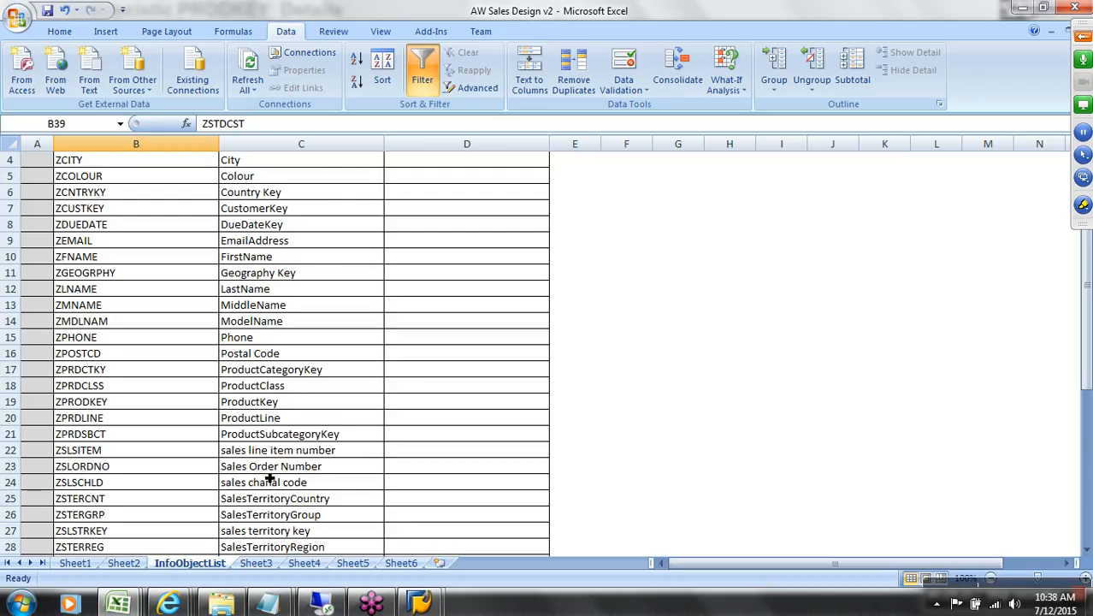
click(269, 229)
double_click(145, 229)
drag(103, 225, 73, 234)
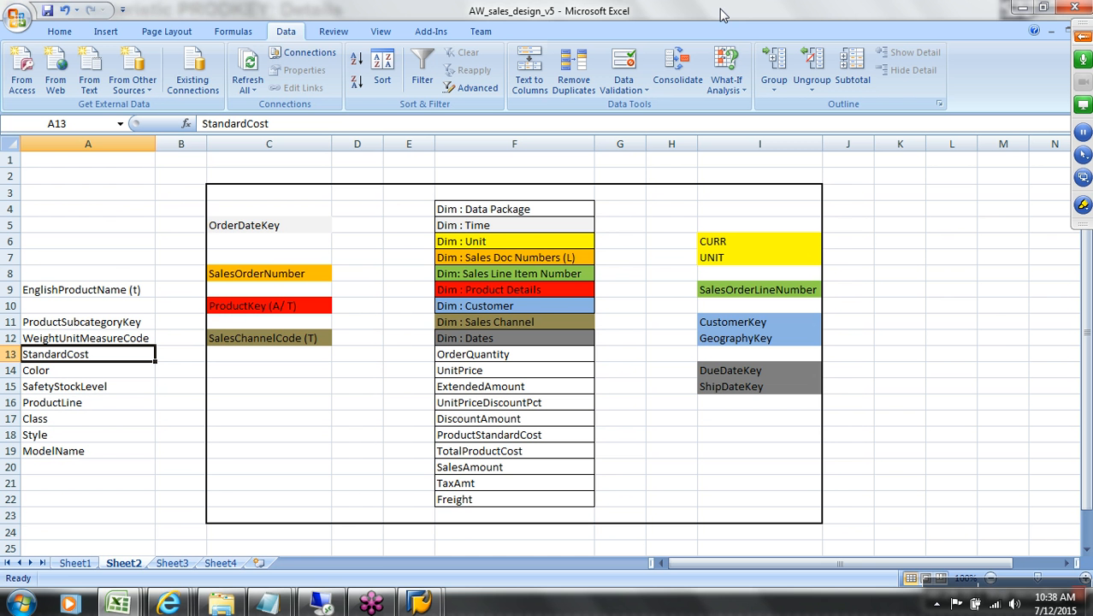
click(419, 603)
Step: Add COLOUR as a new PRODKEY attribute
click(453, 543)
click(139, 420)
text(COLOUR)
key(Return)
Step: Try adding a CLASS attribute, then cancel its creation and go back to the Excel design sheet
click(130, 434)
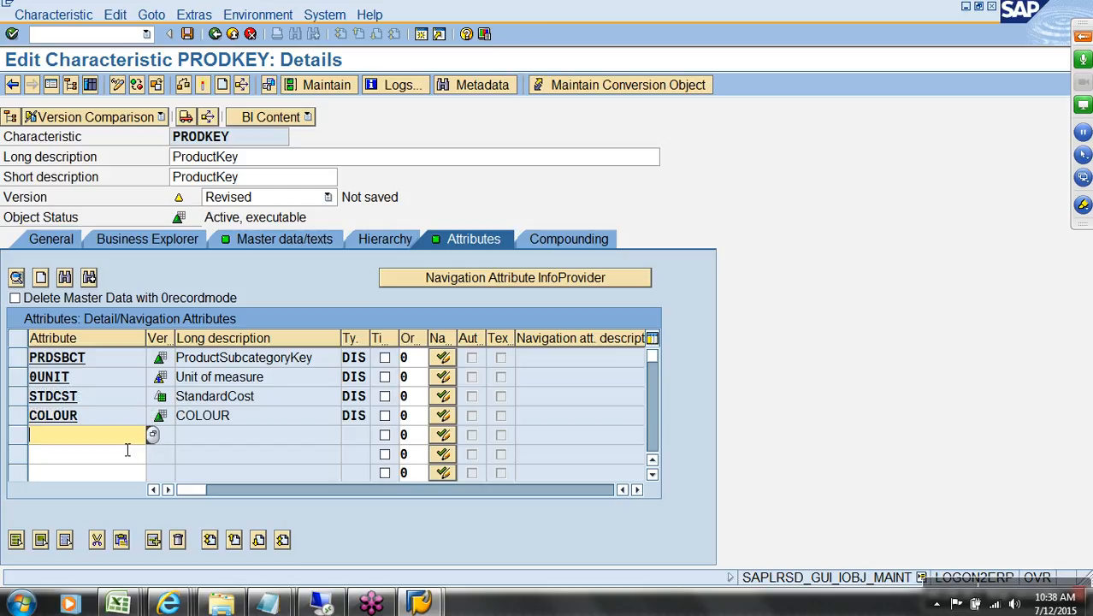
text(class)
key(Return)
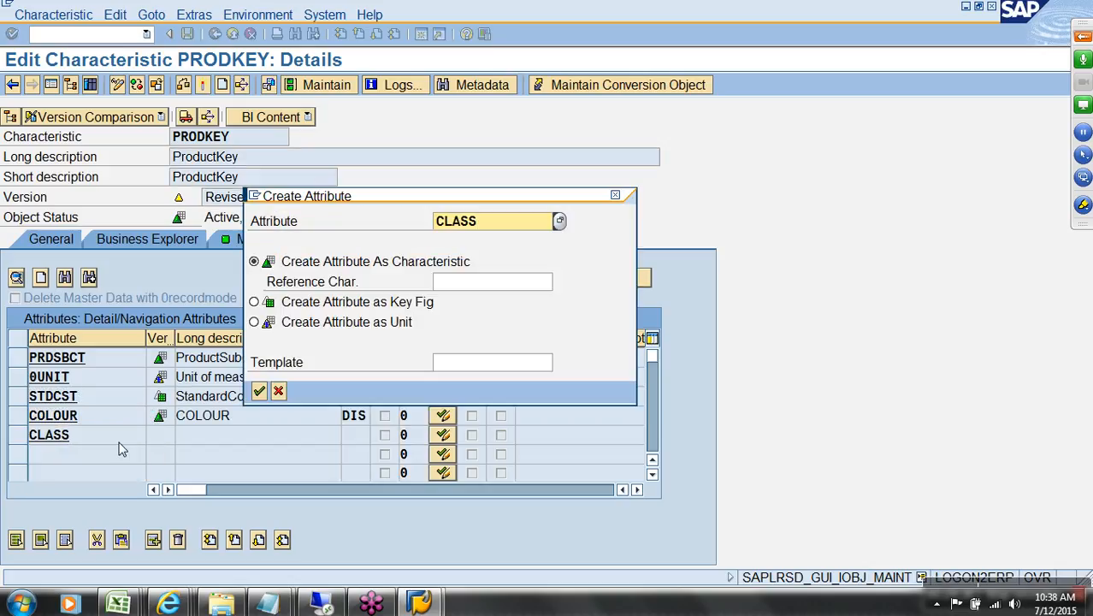
click(277, 392)
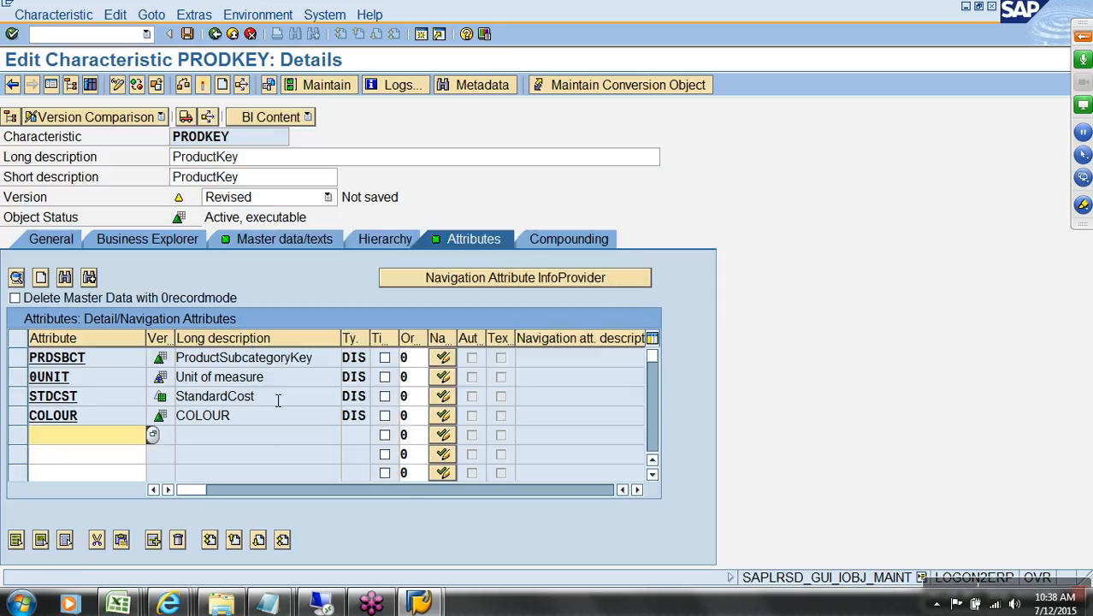
key(F10)
key(Escape)
key(alt+Tab)
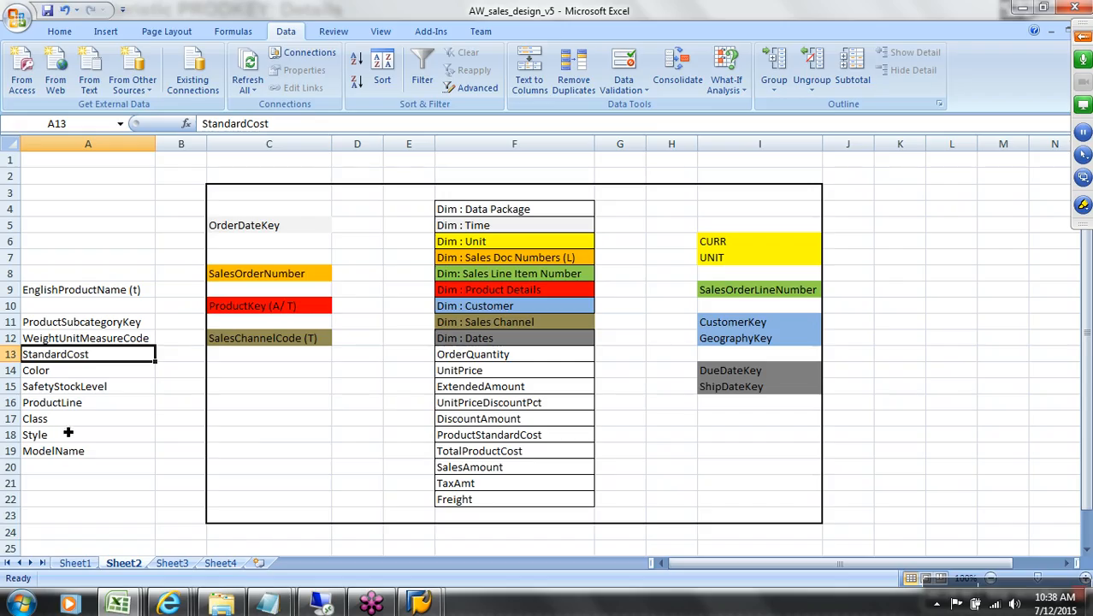
Step: Copy PRDCLSS from ZPRDCLSS and add it as a PRODKEY attribute, filling in ProductClass
mouse_move(118, 603)
click(239, 532)
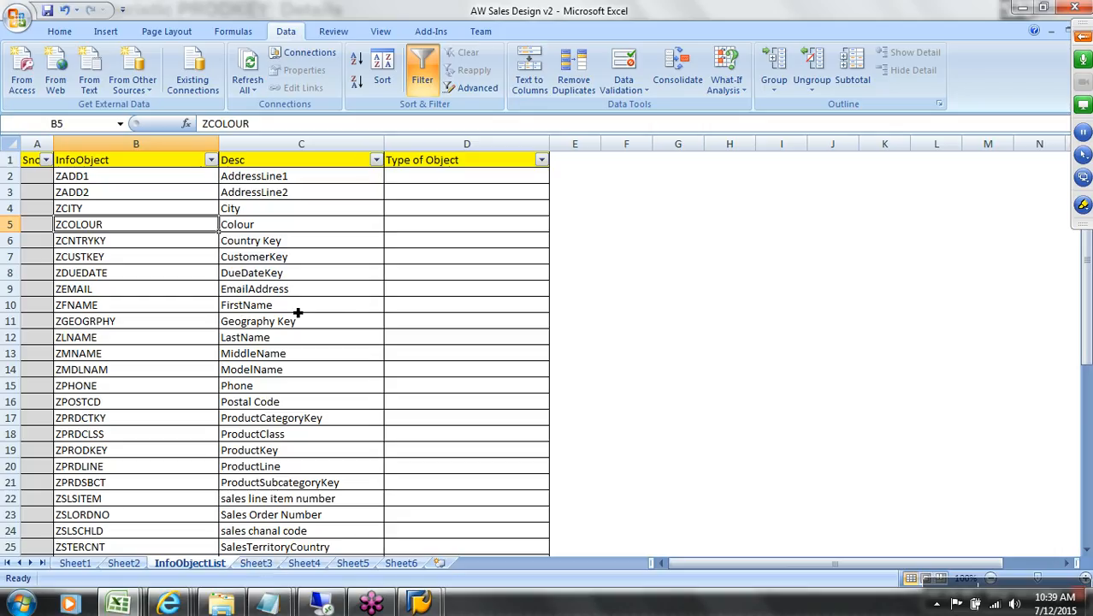
scroll(298, 313, down, 1)
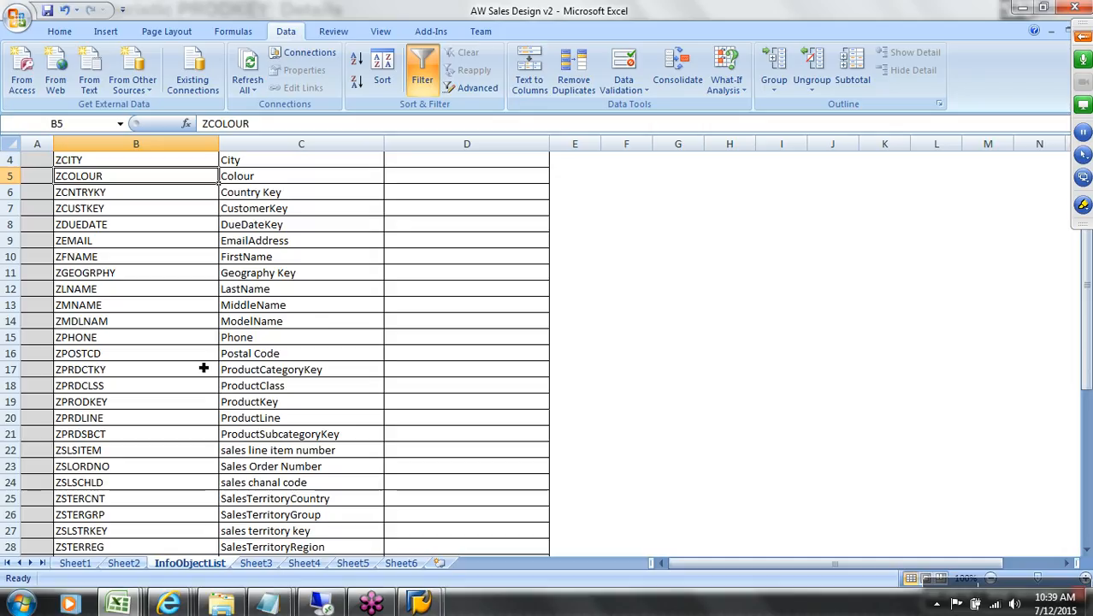
click(128, 386)
double_click(129, 390)
drag(129, 390, 69, 395)
key(ctrl+c)
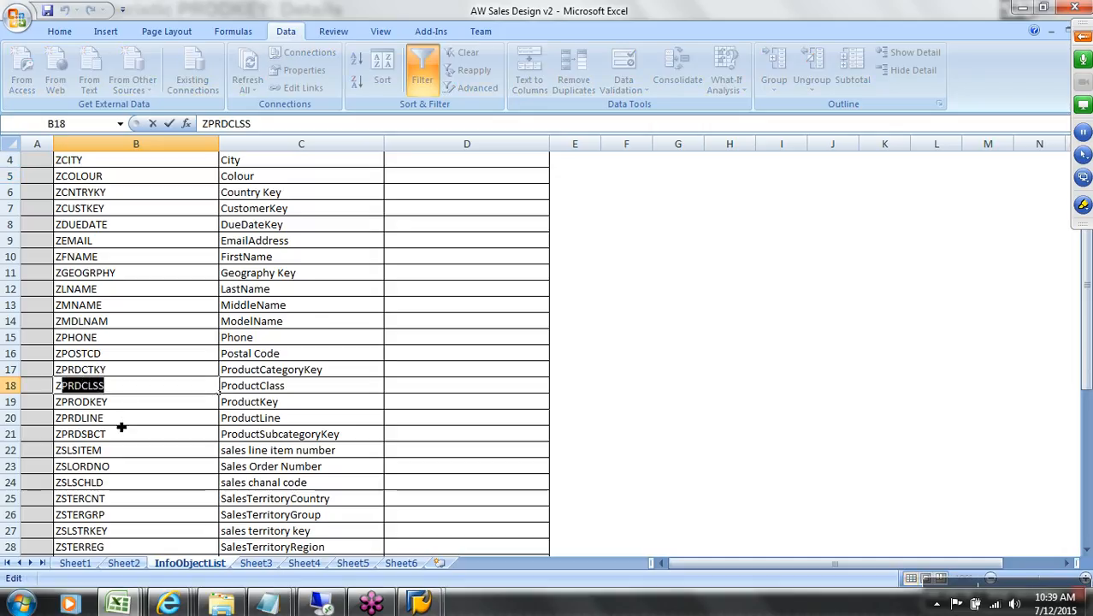
key(alt+Tab)
key(ctrl+v)
key(Return)
Step: Locate SafetyStockLevel on the design sheet and select SFTSTCK within ZSFTSTCK in the InfoObjectList
mouse_move(128, 604)
click(120, 544)
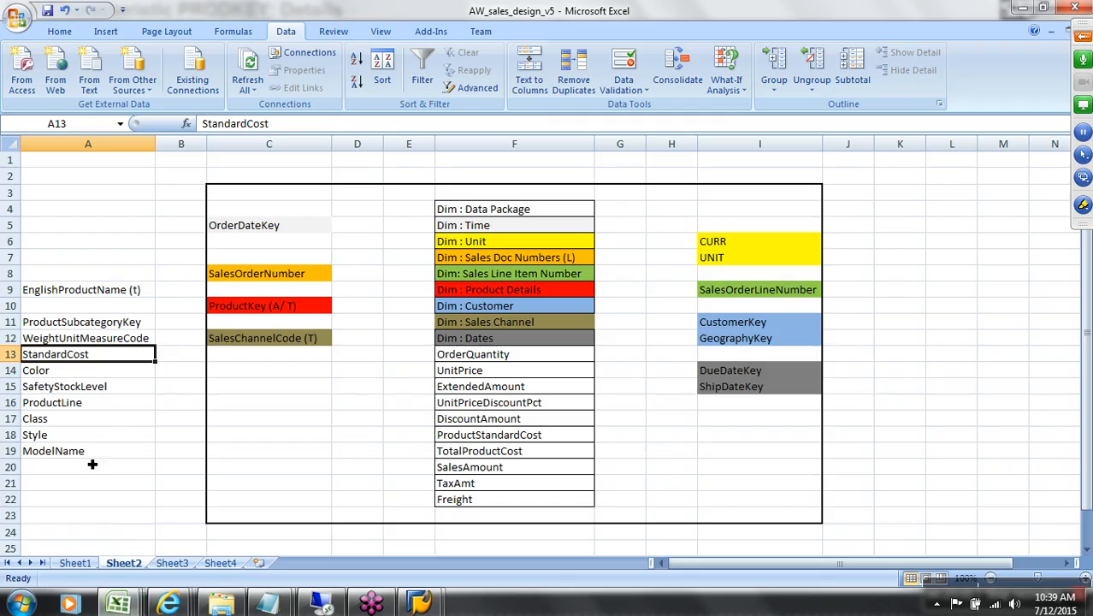
click(87, 420)
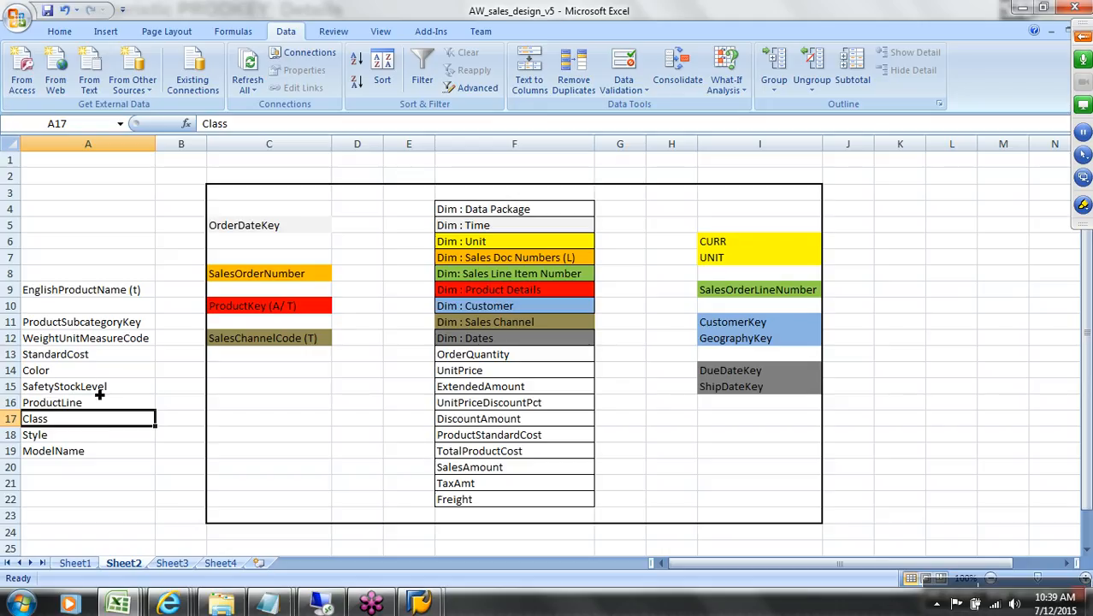
click(99, 391)
mouse_move(124, 604)
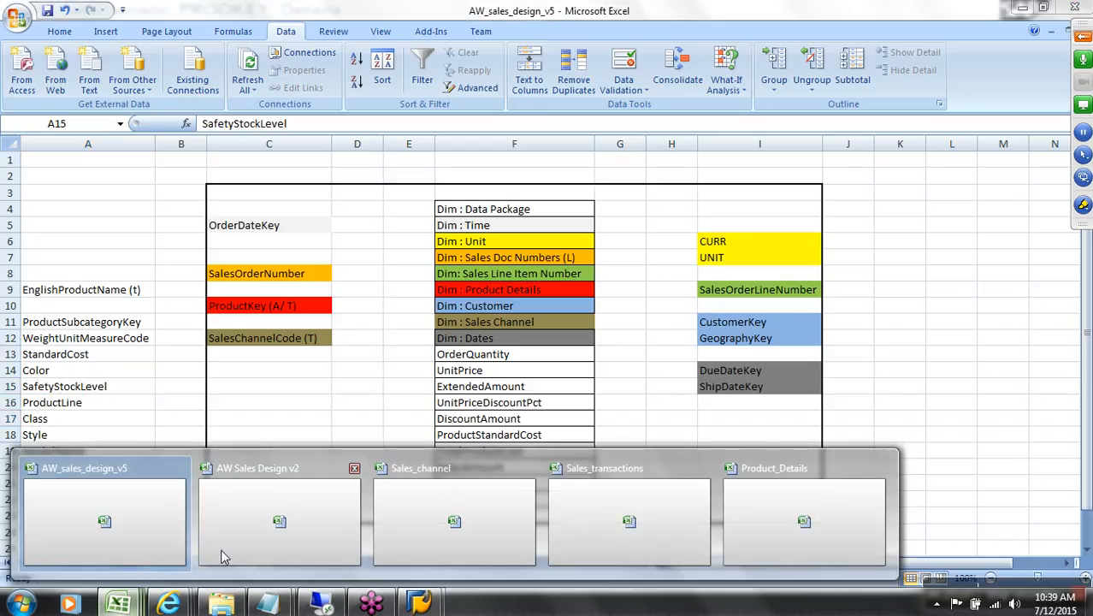
click(261, 519)
scroll(224, 448, down, 2)
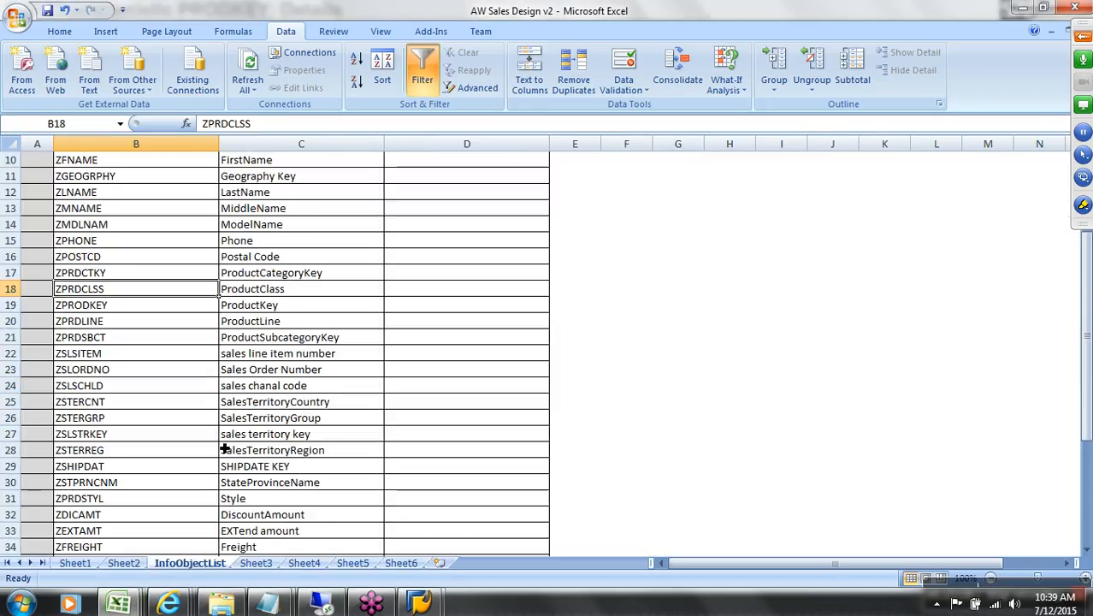
scroll(255, 482, down, 4)
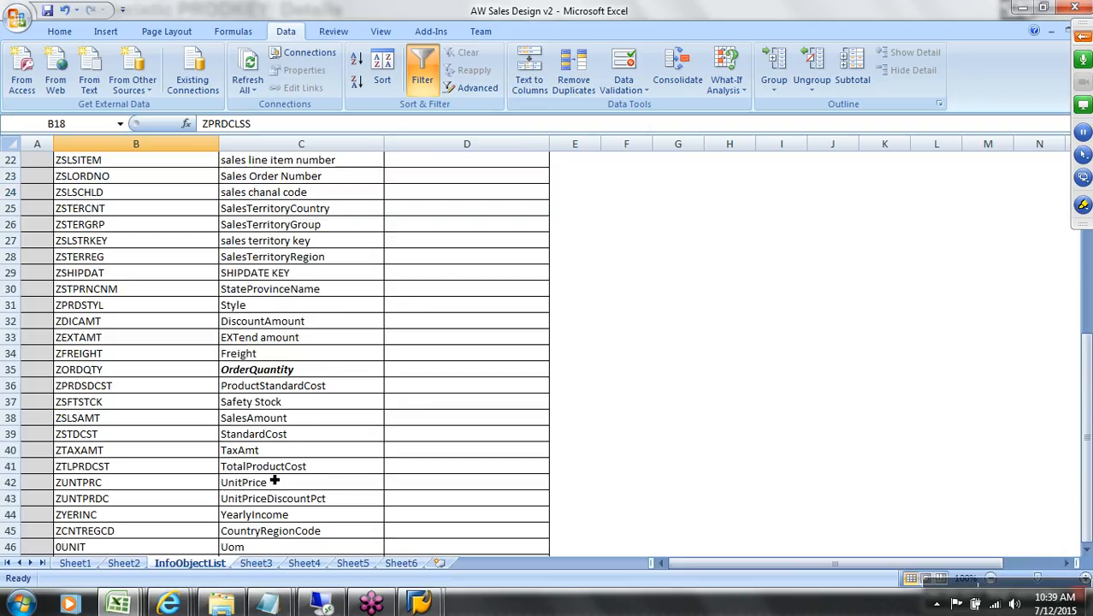
click(257, 402)
click(141, 403)
double_click(106, 402)
drag(103, 402, 68, 404)
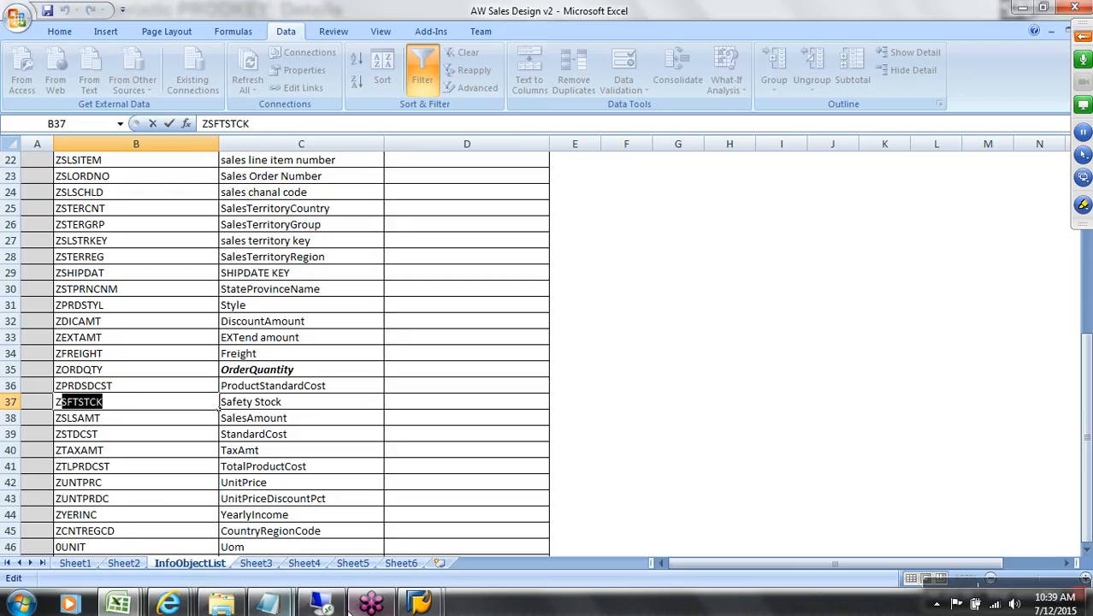
Step: Paste SFTSTCK into a new PRODKEY attribute row so Safety Stock fills in
click(419, 604)
click(498, 539)
click(104, 454)
text(SFTSTCK)
key(Return)
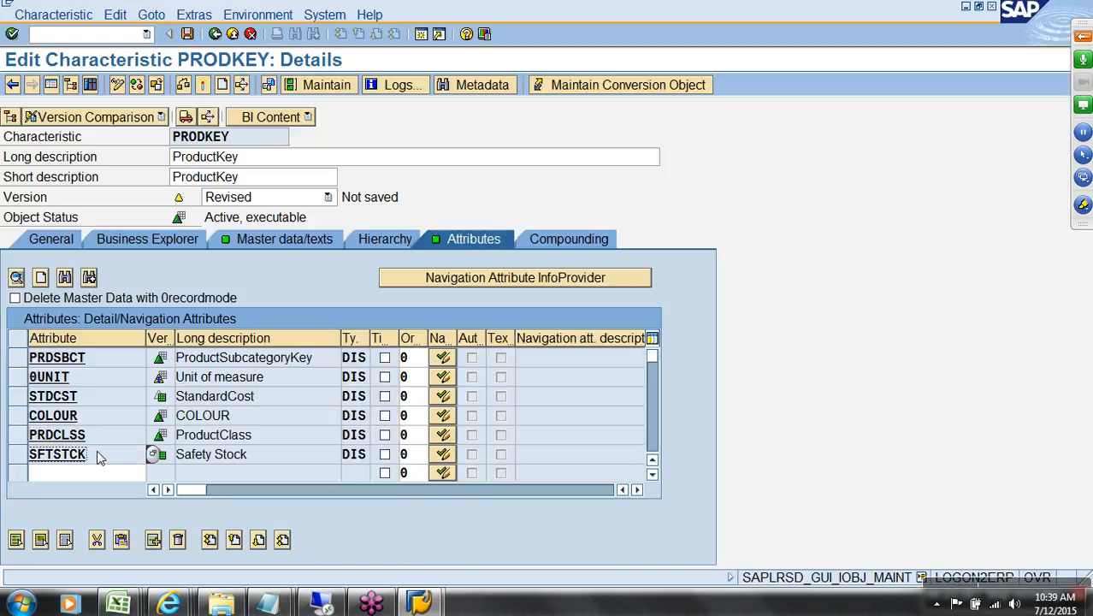
click(118, 604)
Step: Find ProductLine on the design sheet and select PRDLINE within ZPRDLINE in the InfoObjectList
click(96, 558)
click(83, 405)
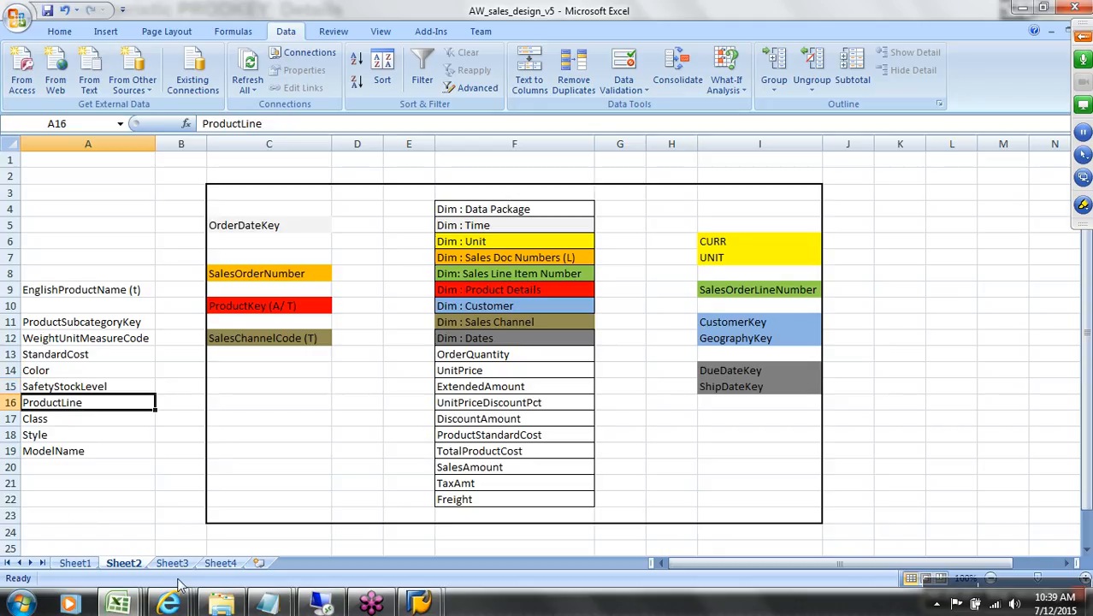
click(118, 604)
click(272, 523)
scroll(266, 492, up, 4)
scroll(266, 493, up, 1)
click(291, 374)
click(163, 376)
double_click(133, 374)
drag(133, 373, 61, 374)
key(ctrl+c)
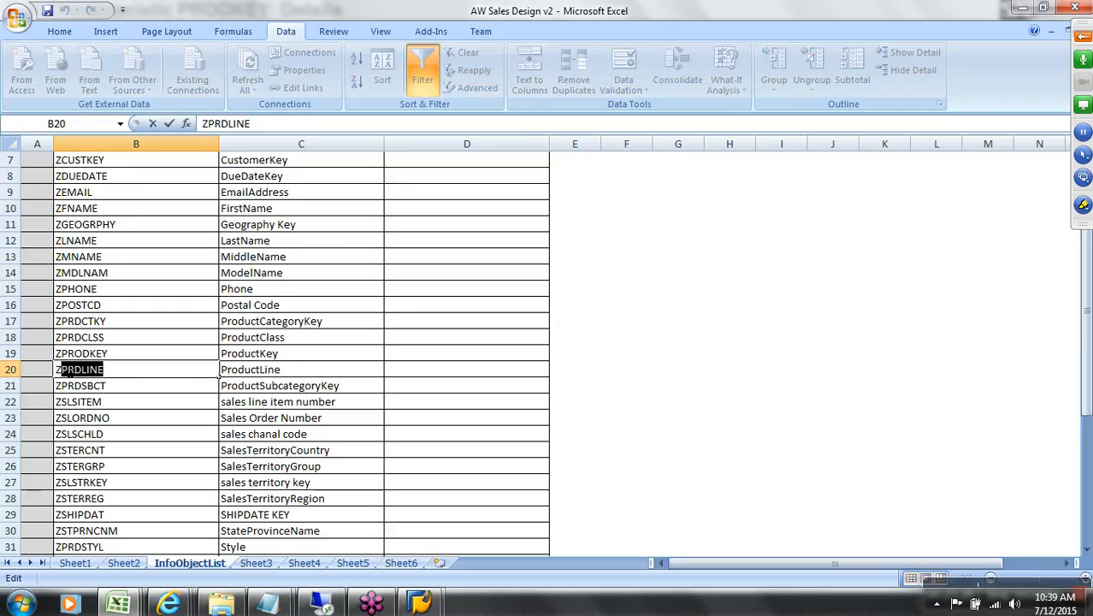
Step: Paste PRDLINE below SFTSTCK so ProductLine fills in, then page down the attribute table
mouse_move(420, 601)
click(480, 522)
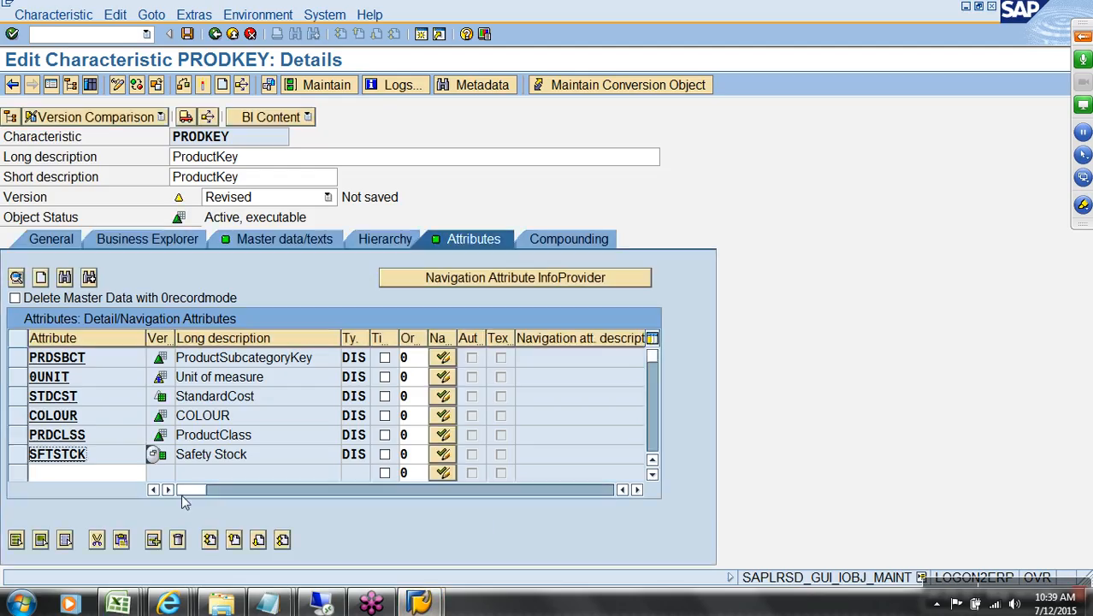
click(133, 473)
key(ctrl+v)
key(Return)
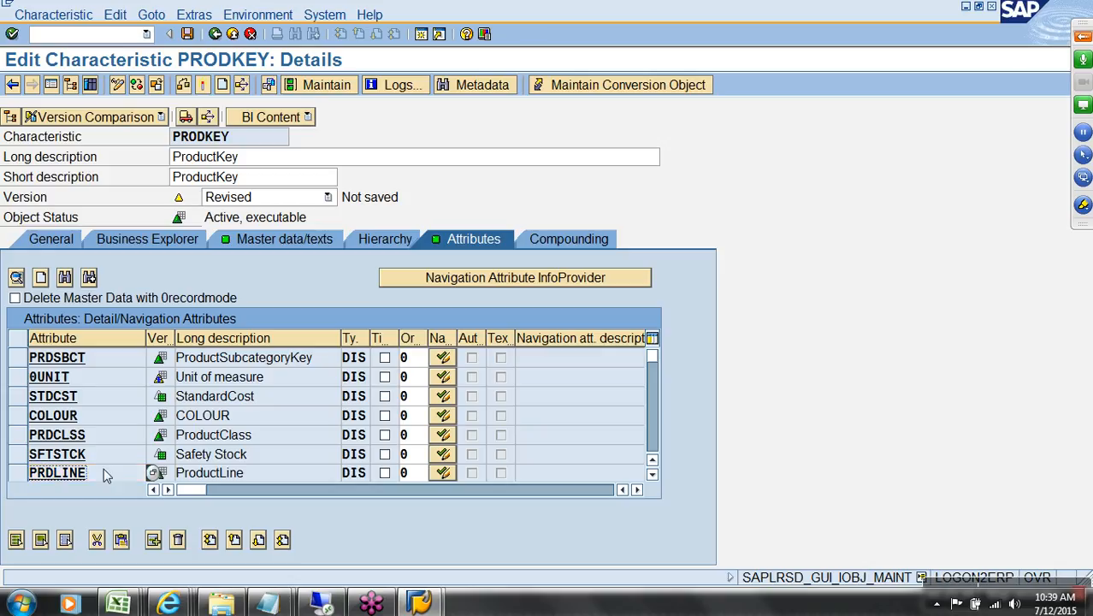
click(653, 445)
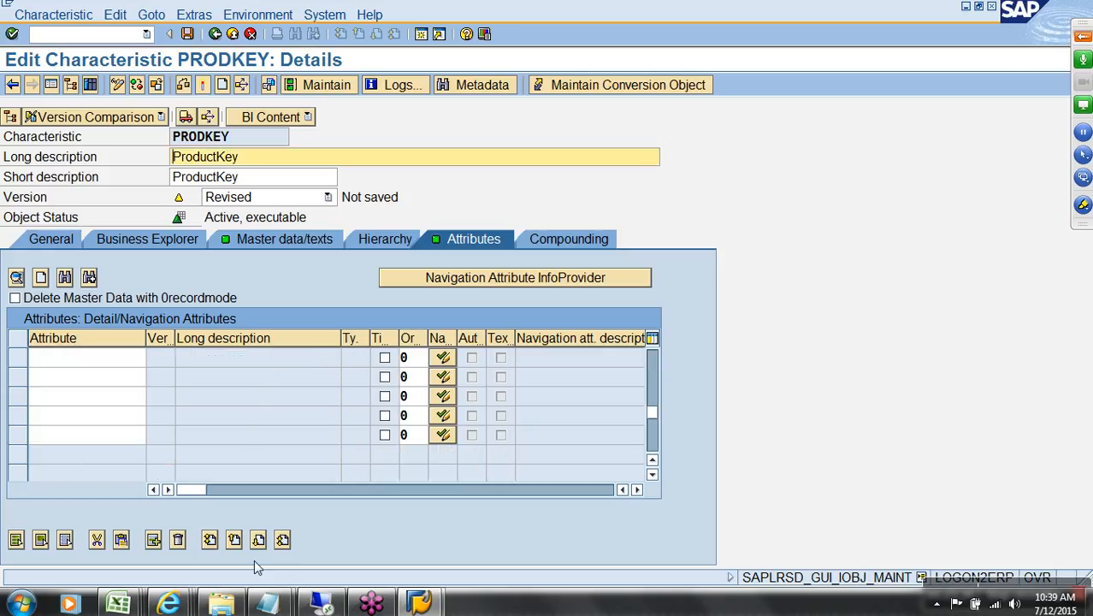
Step: Look up Style on the design sheet and select PRDSTYL within ZPRDSTYL
mouse_move(118, 603)
click(112, 525)
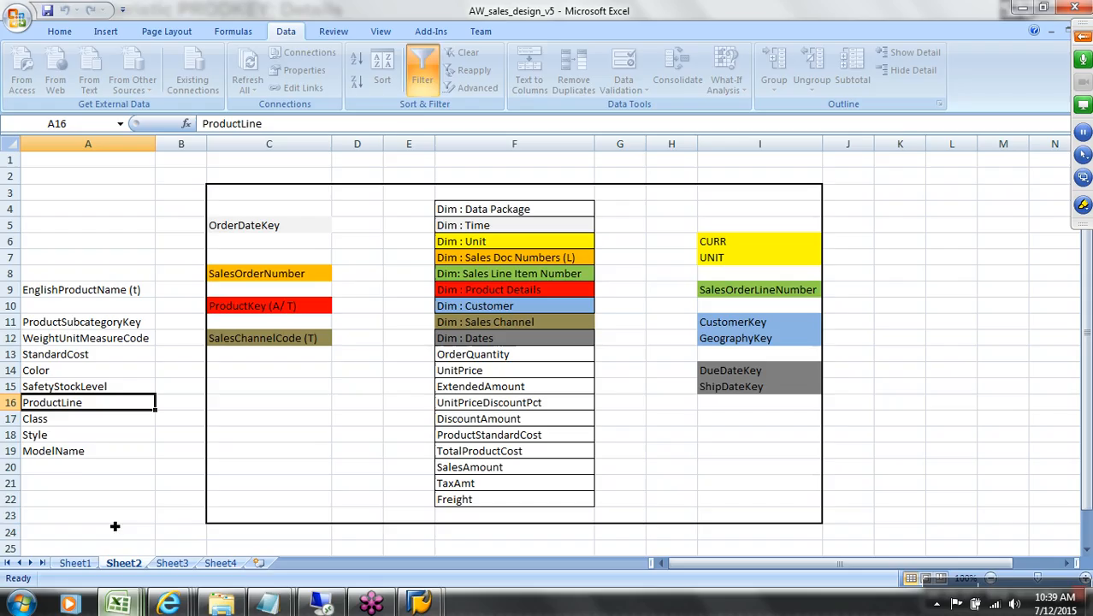
click(70, 424)
click(75, 439)
mouse_move(118, 603)
click(301, 511)
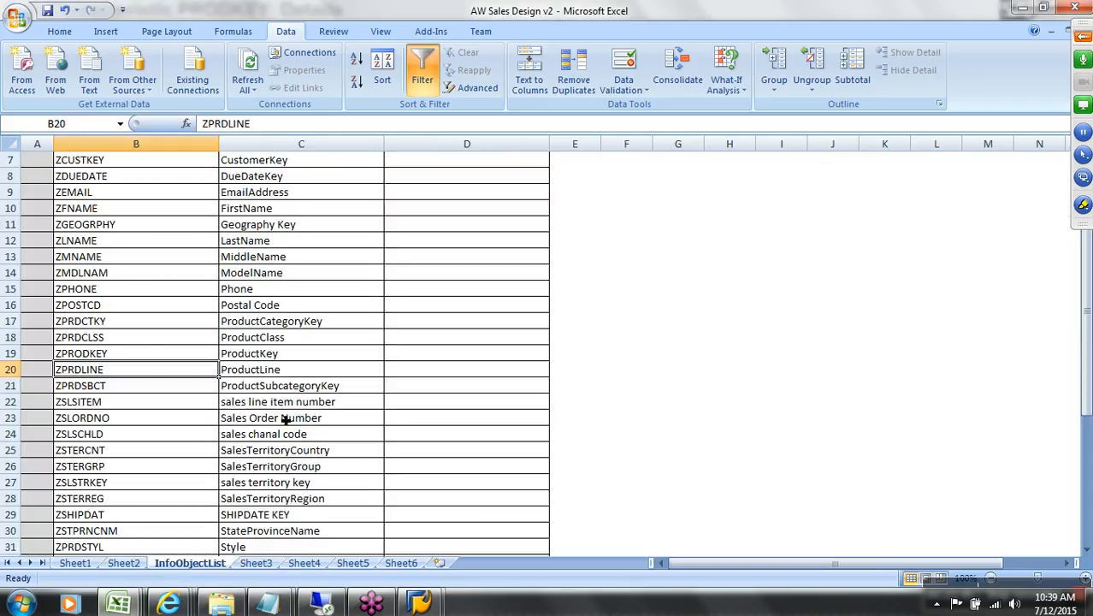
click(265, 548)
double_click(94, 547)
drag(104, 547, 60, 547)
key(ctrl+c)
key(alt+Tab)
key(alt+Tab)
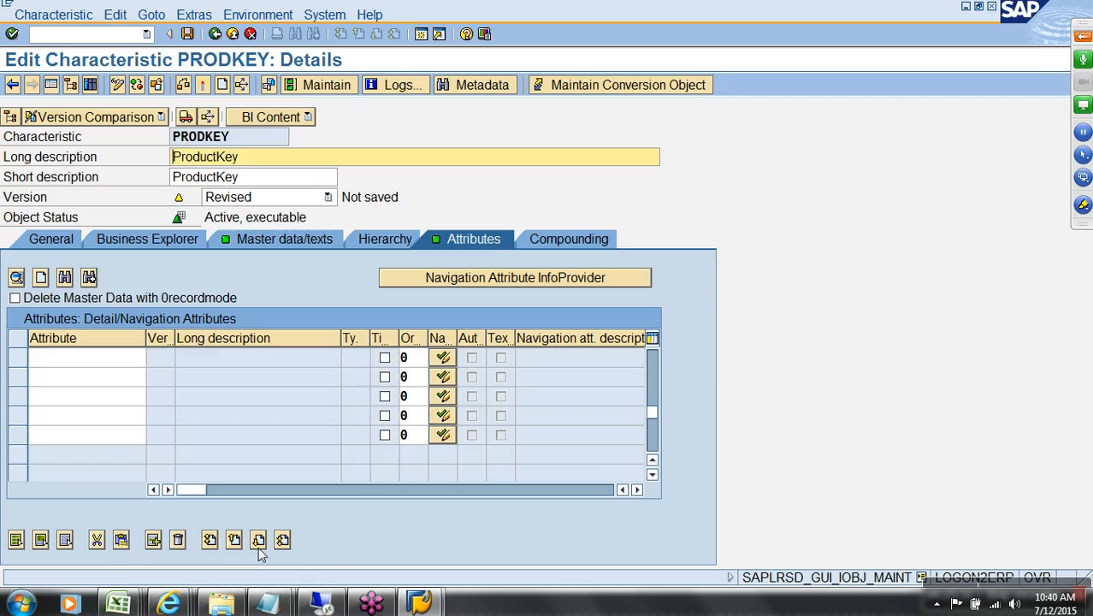
Step: Paste PRDSTYL into the first empty attribute row so Style fills in
click(105, 364)
key(ctrl+v)
key(Return)
Step: Find ModelName on the design sheet and select MDLNAM in the InfoObjectList
click(118, 603)
click(89, 510)
click(87, 456)
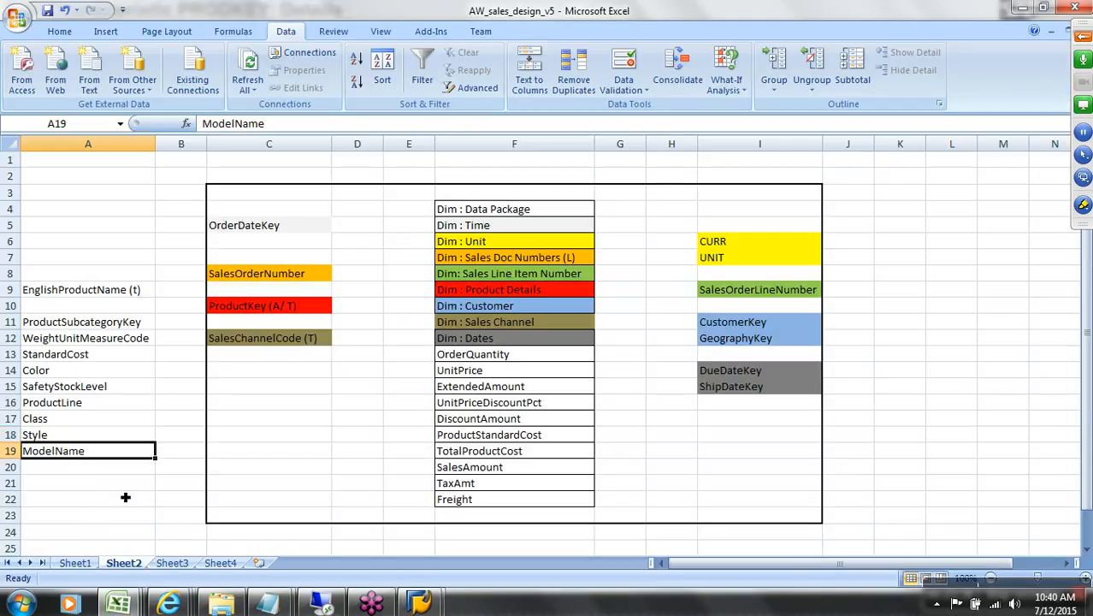
key(ctrl+c)
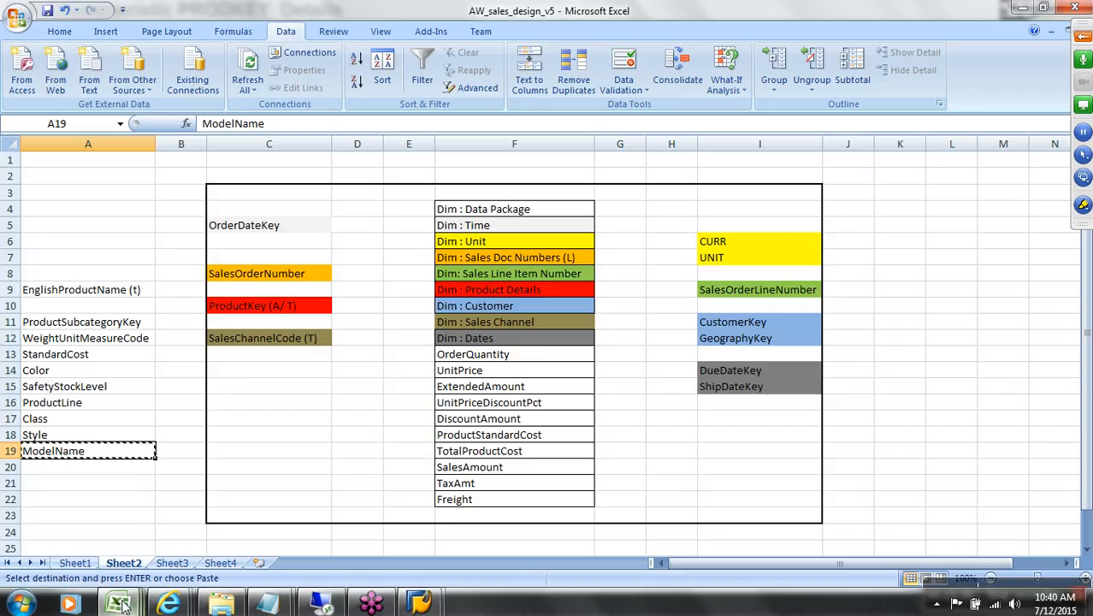
mouse_move(117, 603)
click(282, 530)
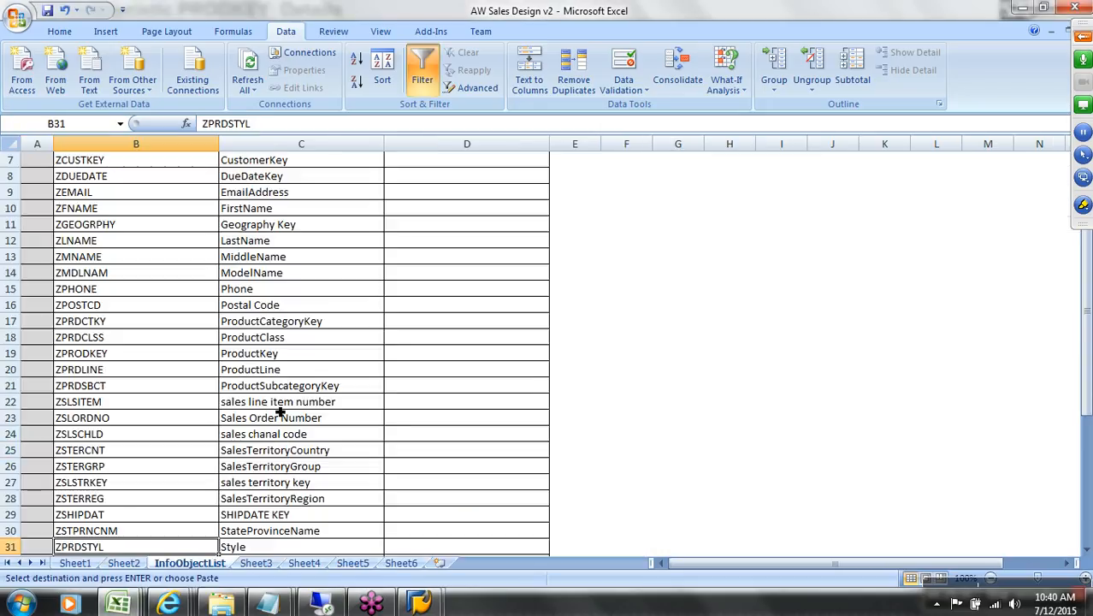
click(285, 276)
click(135, 274)
double_click(109, 272)
drag(109, 272, 61, 272)
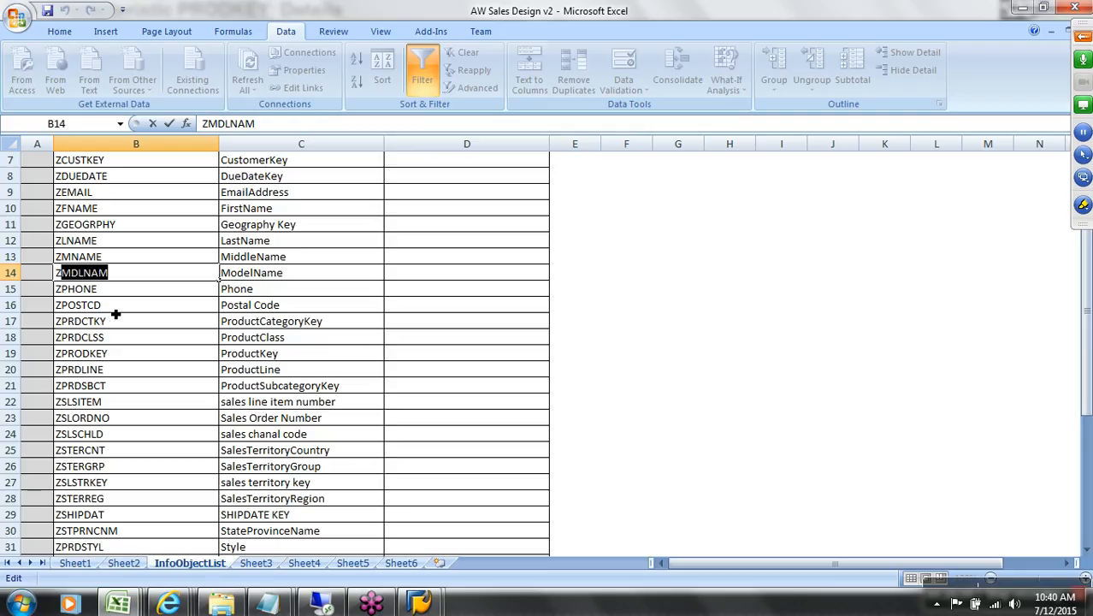
Step: Paste MDLNAM into the next empty attribute row so ModelName fills in
click(420, 603)
click(443, 548)
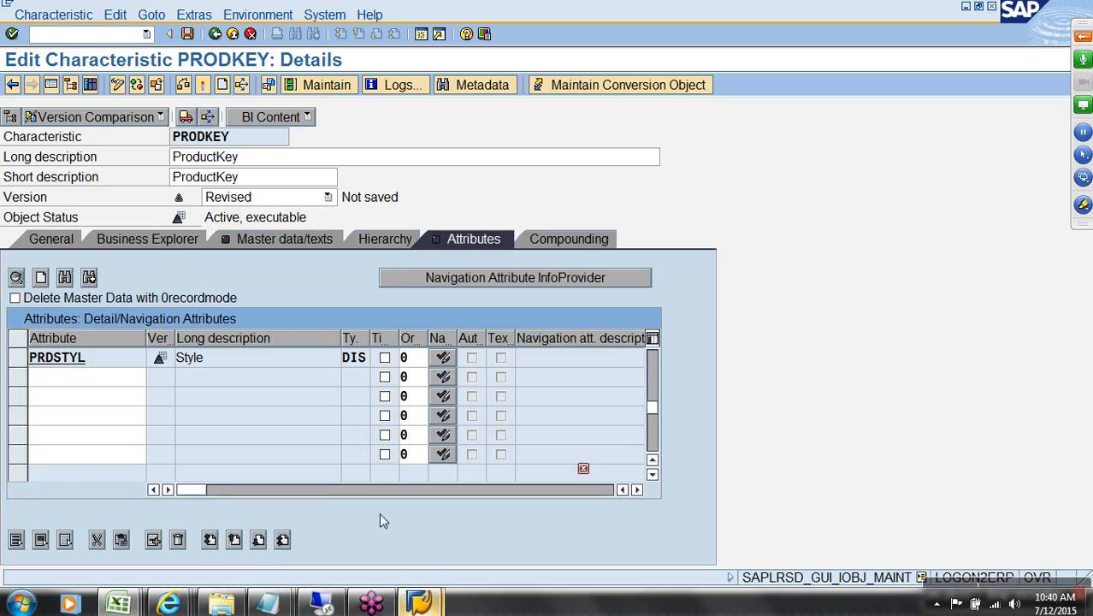
click(99, 380)
key(ctrl+v)
key(Return)
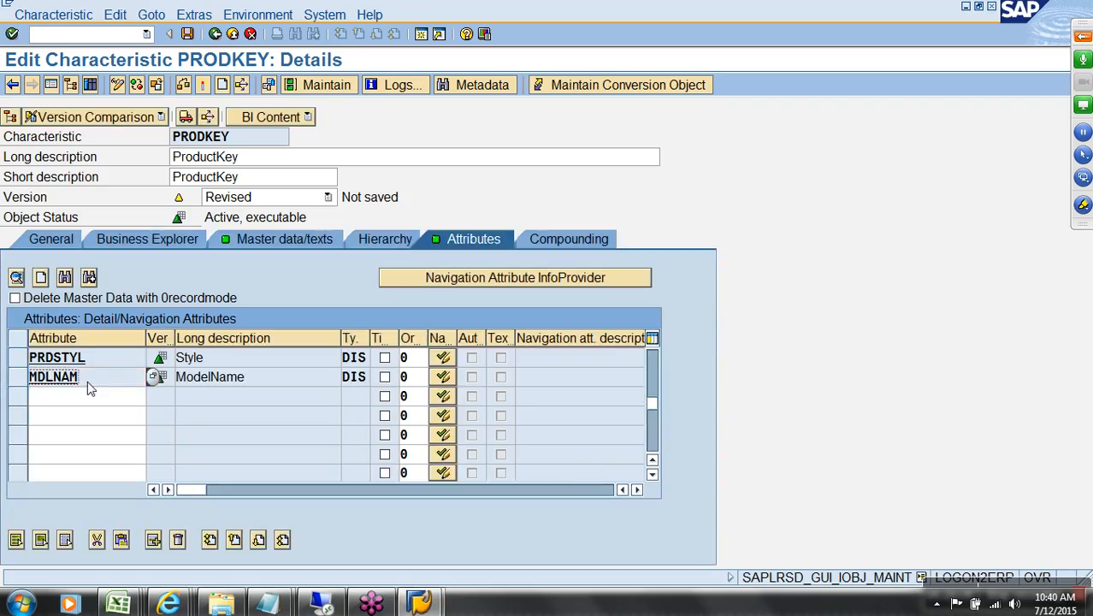
scroll(94, 392, up, 3)
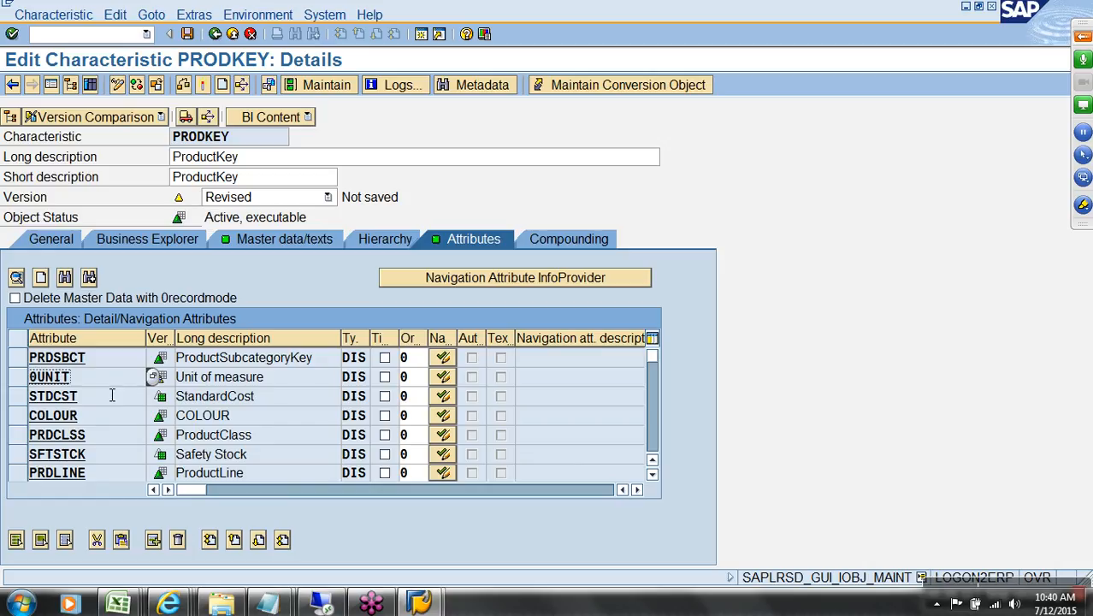
Step: Activate PRODKEY from the Master data/texts tab, generating /BIC/MPRODKEY and /BIC/PPRODKEY
click(284, 242)
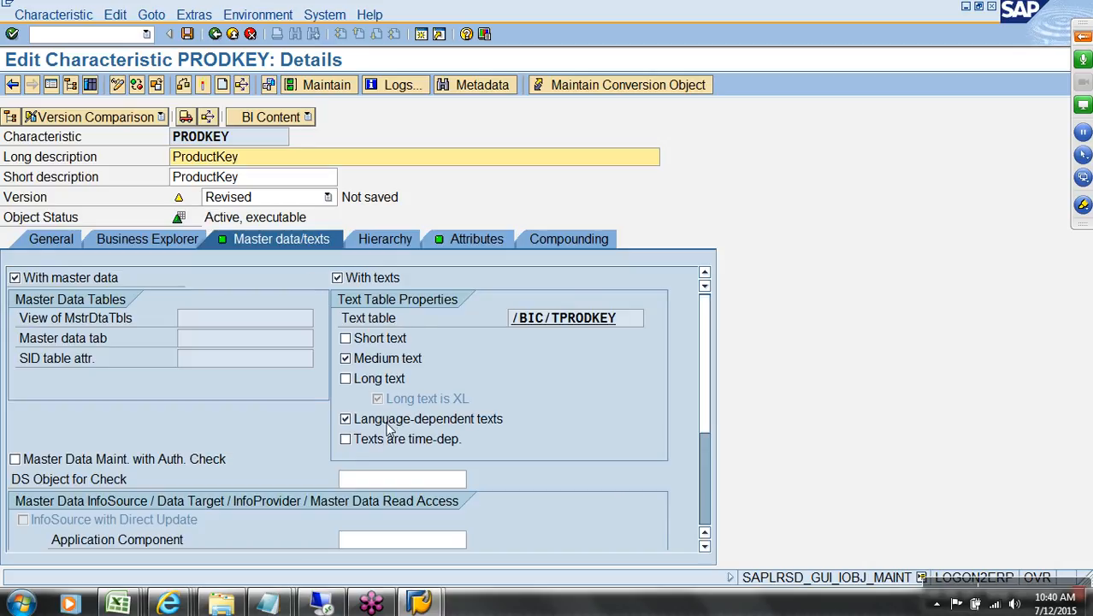
click(202, 86)
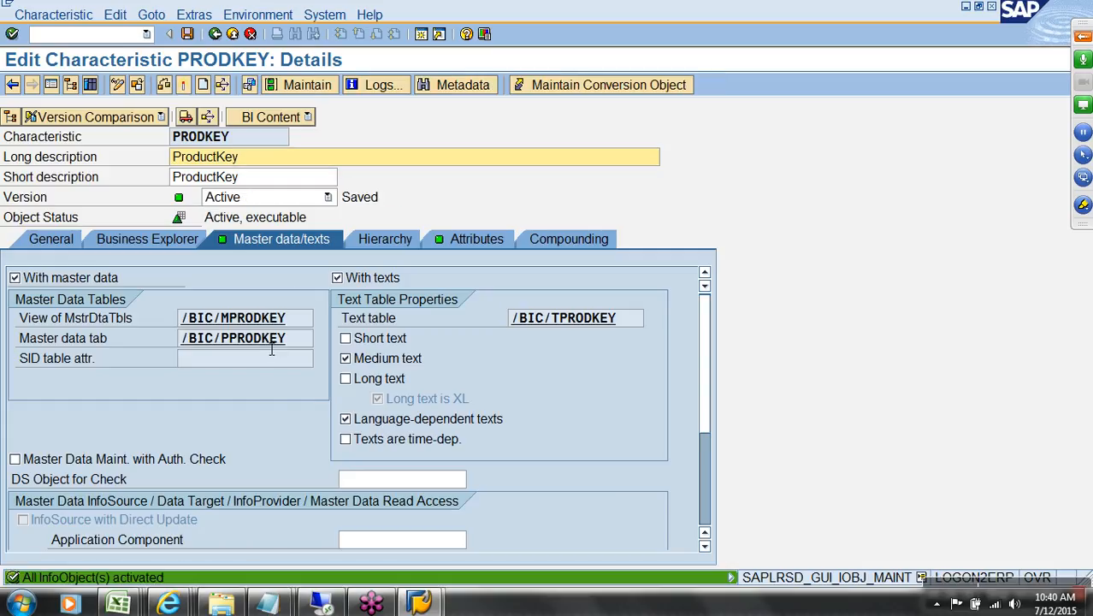
drag(240, 348, 293, 345)
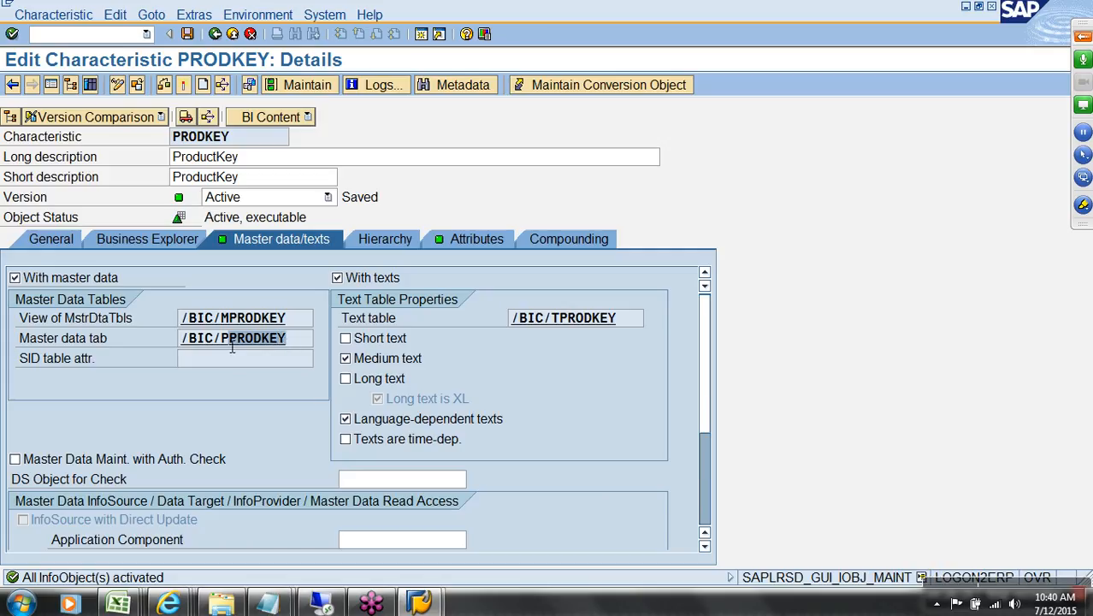
Step: Review the /BIC/PPRODKEY fields, from the /BIC/PRODKEY key through the new /BIC/MDLNAM
drag(559, 319, 644, 319)
double_click(260, 348)
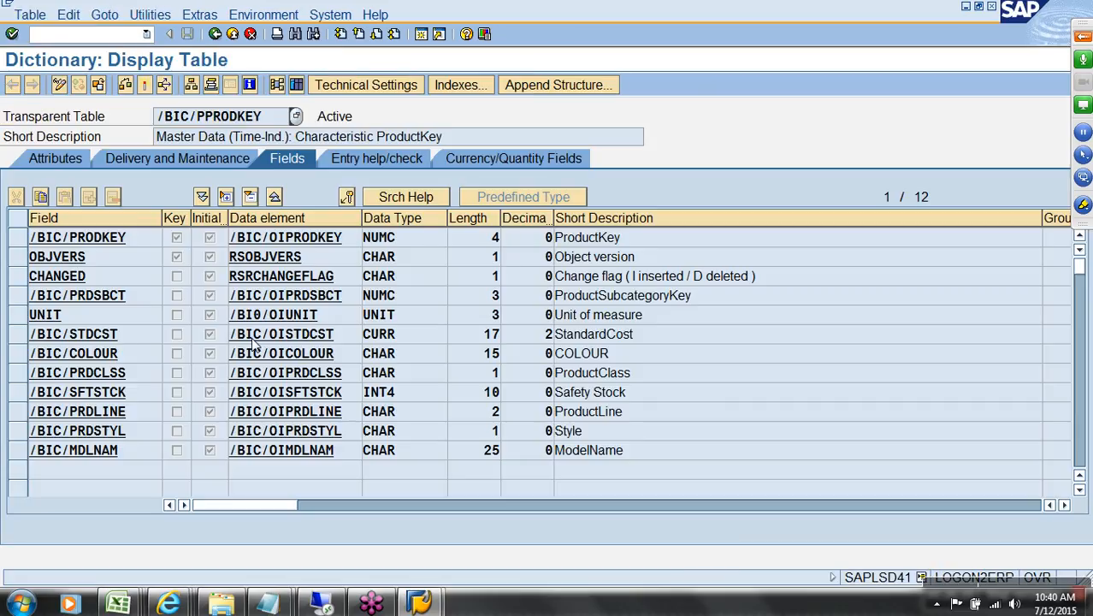
click(18, 262)
drag(21, 270, 20, 279)
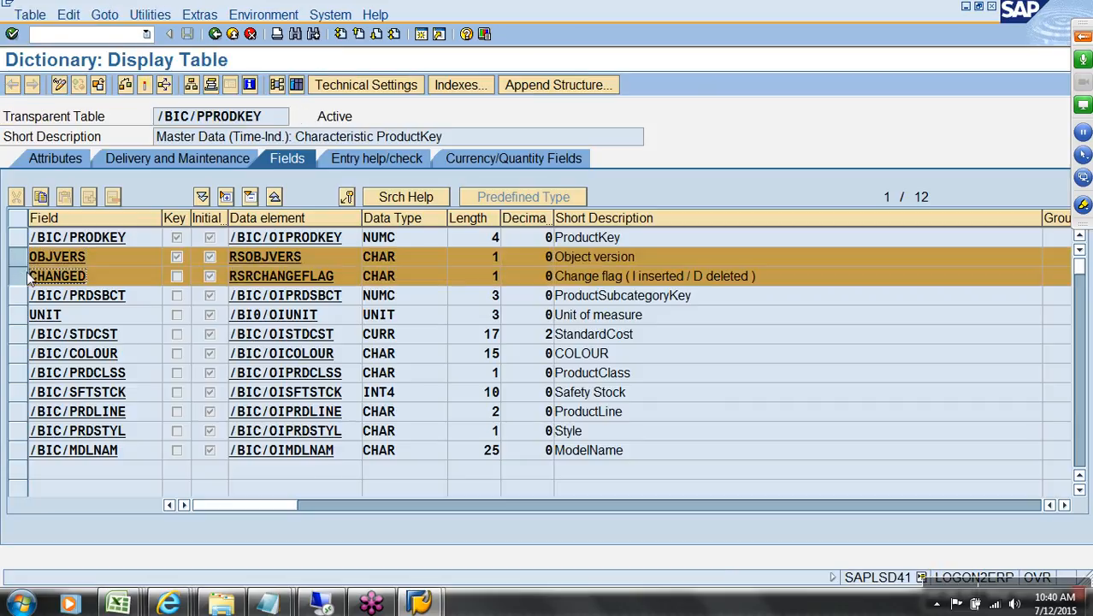
click(46, 240)
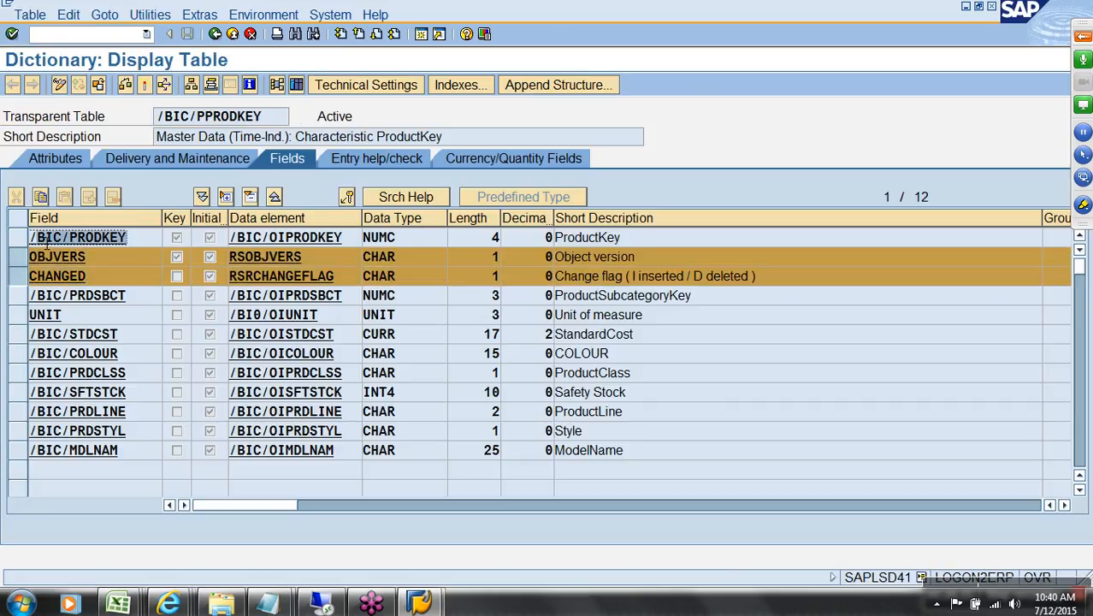
click(629, 242)
click(134, 300)
click(130, 320)
click(131, 336)
click(130, 354)
click(134, 374)
click(143, 394)
click(147, 414)
click(147, 432)
click(145, 452)
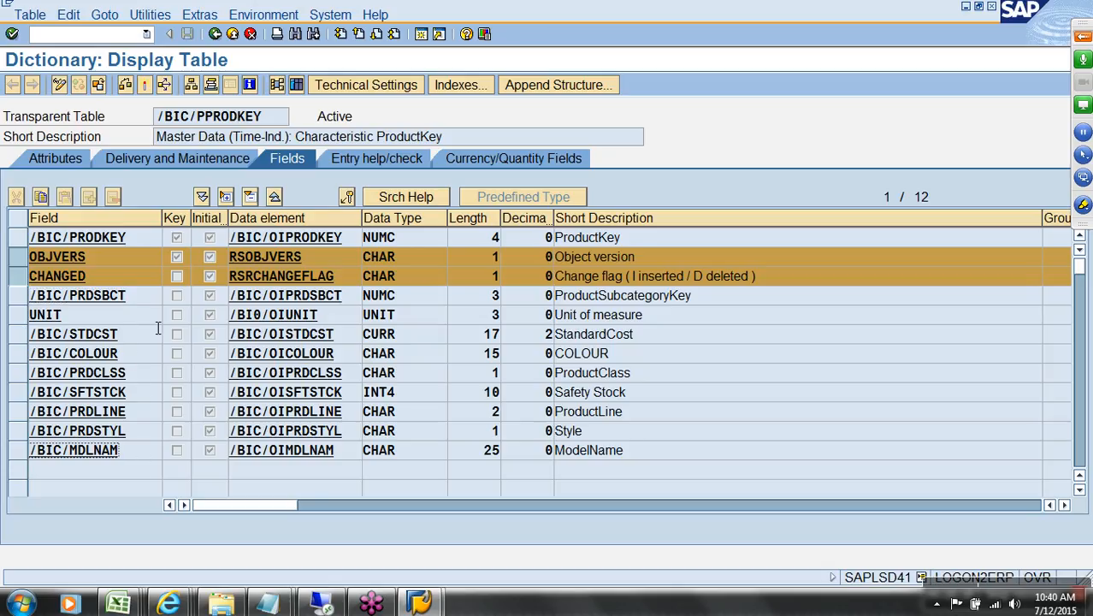
click(214, 34)
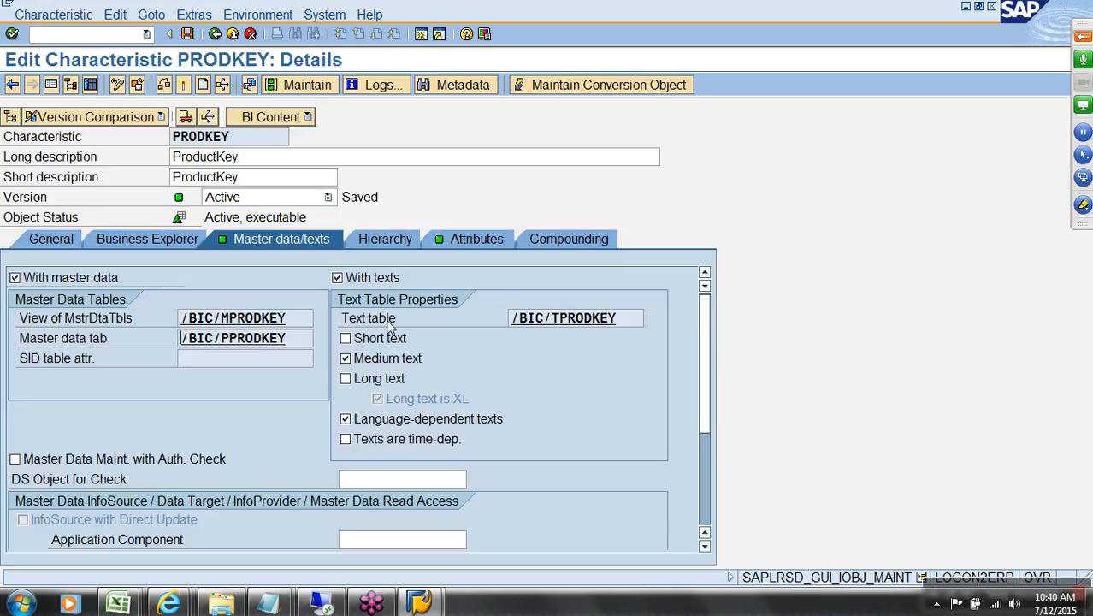
Step: Inspect /BIC/TPRODKEY's PRODKEY, LANGU and TXTMD fields, then back out to the InfoObjects list
double_click(549, 320)
drag(27, 239, 26, 285)
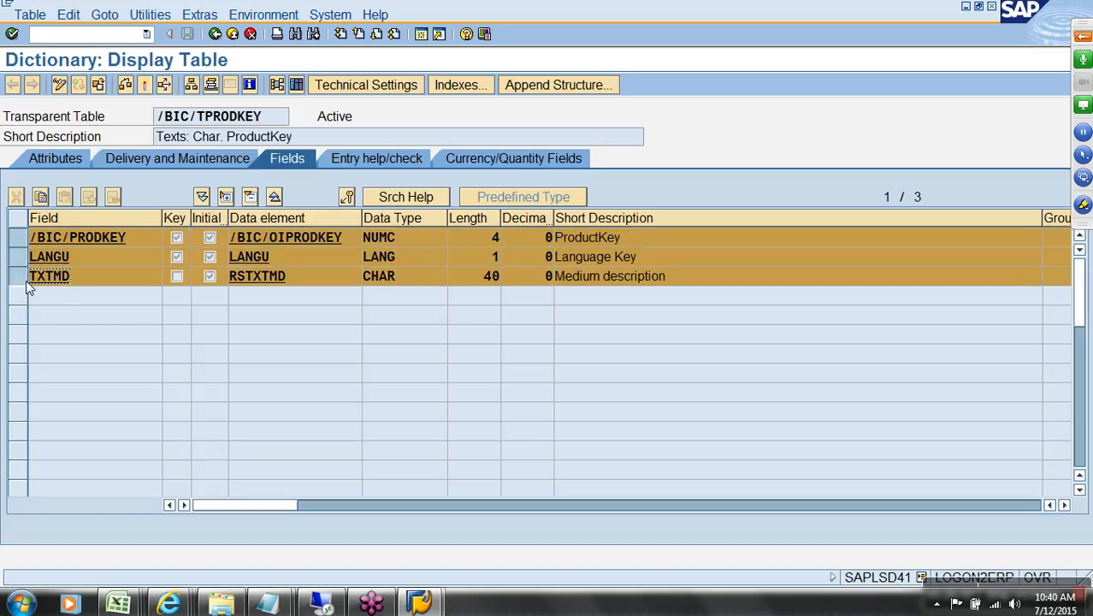
click(215, 35)
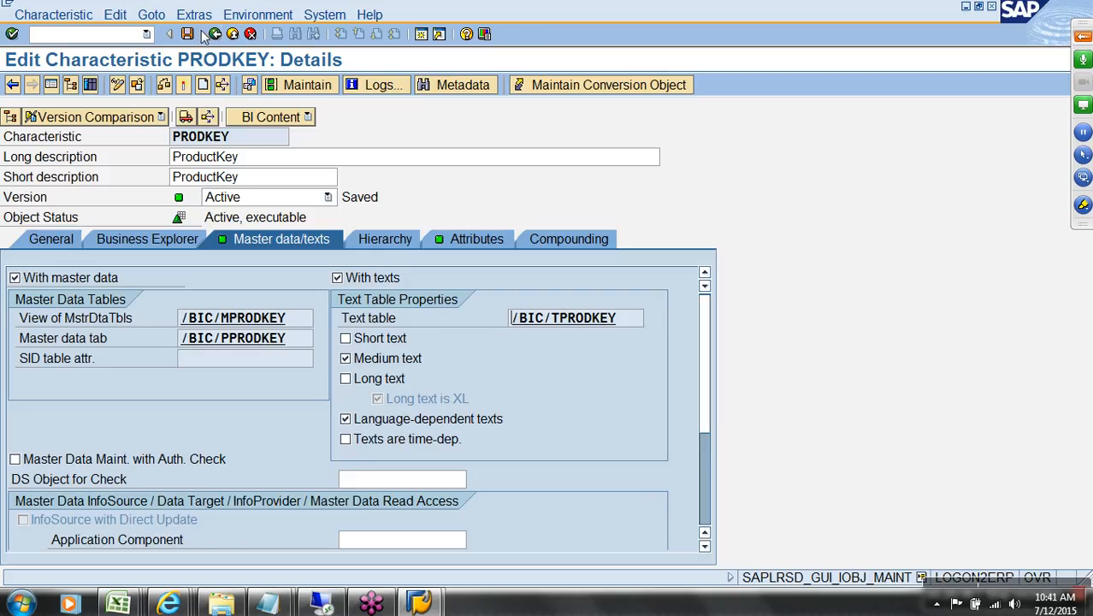
click(215, 34)
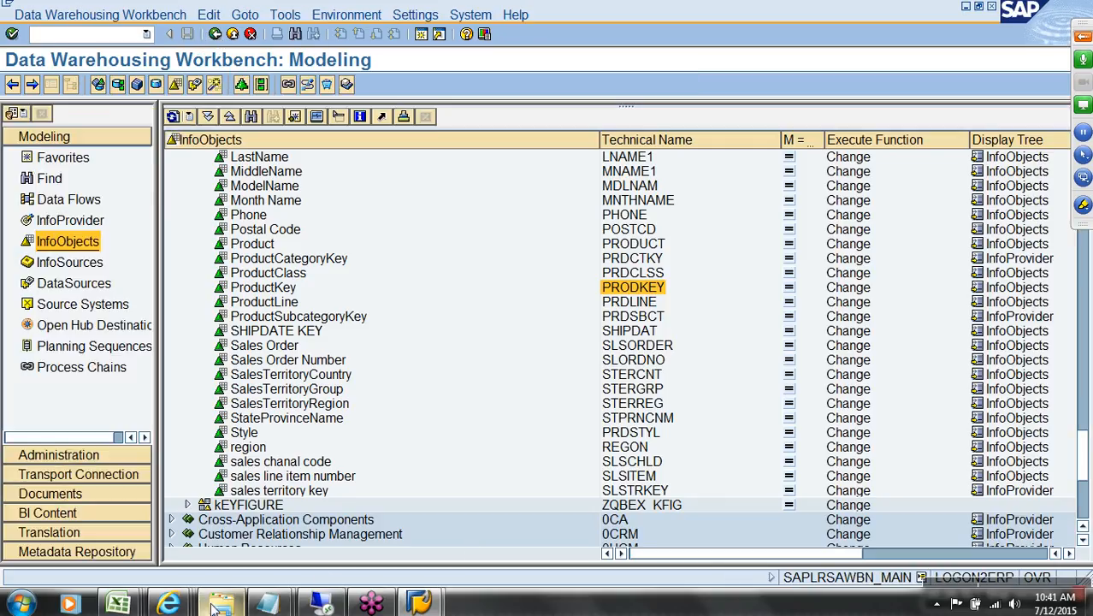
Step: Format-paint ProductKey's red fill onto the product attribute names in A9:A19
mouse_move(120, 604)
click(129, 539)
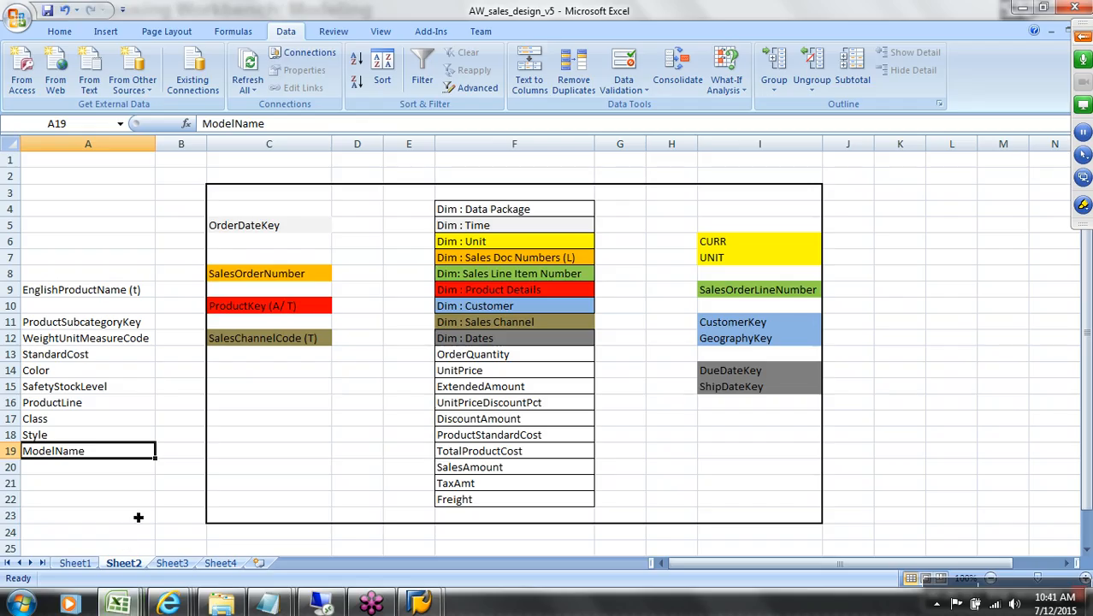
drag(96, 293, 119, 393)
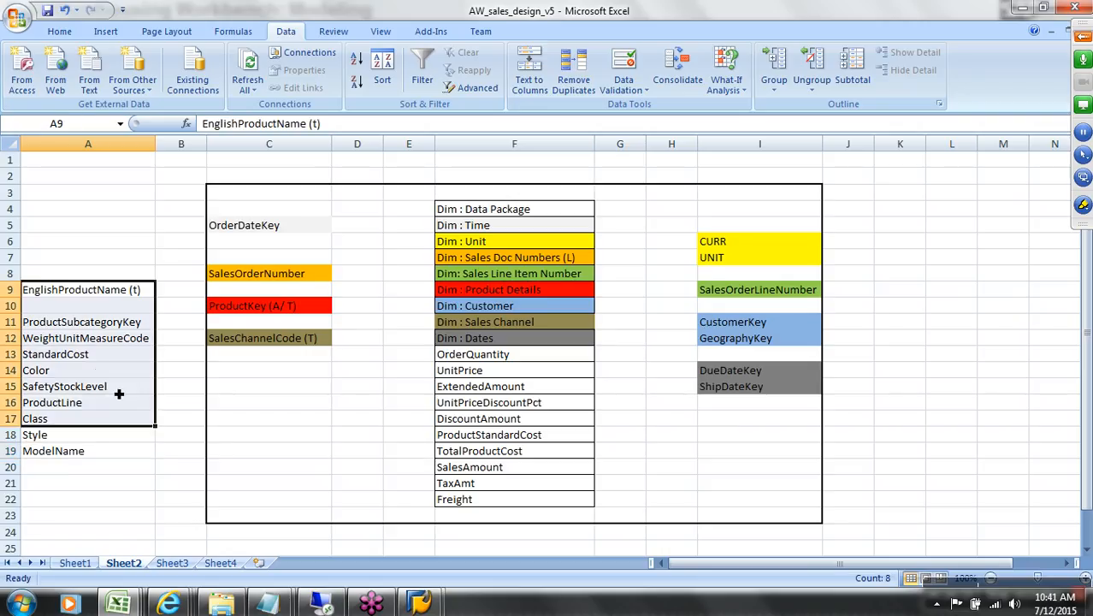
click(248, 308)
click(59, 31)
click(82, 87)
drag(86, 292, 87, 454)
click(120, 225)
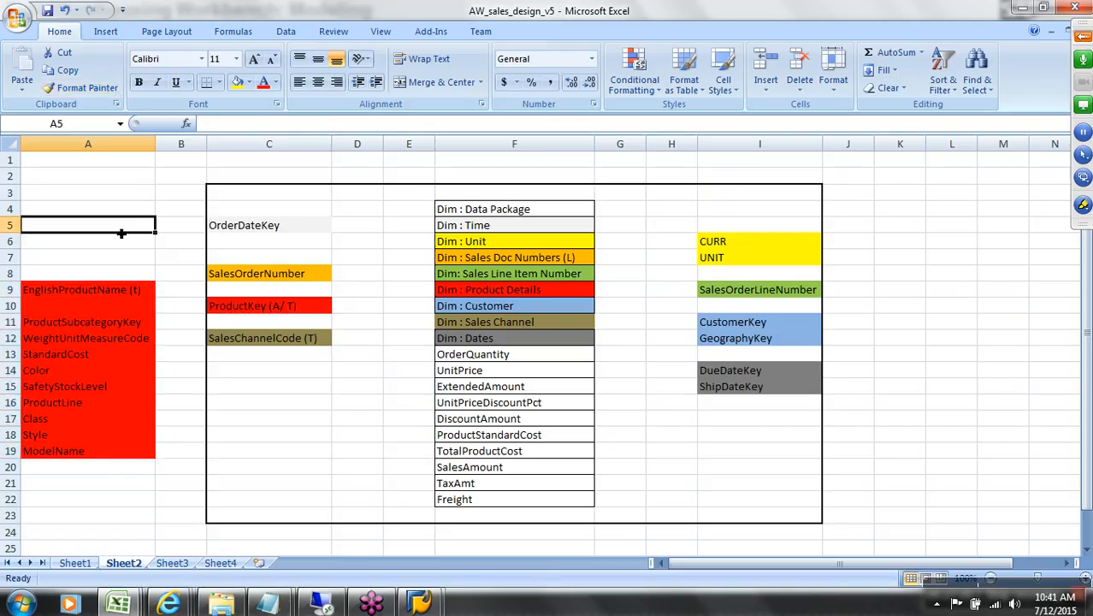
click(752, 330)
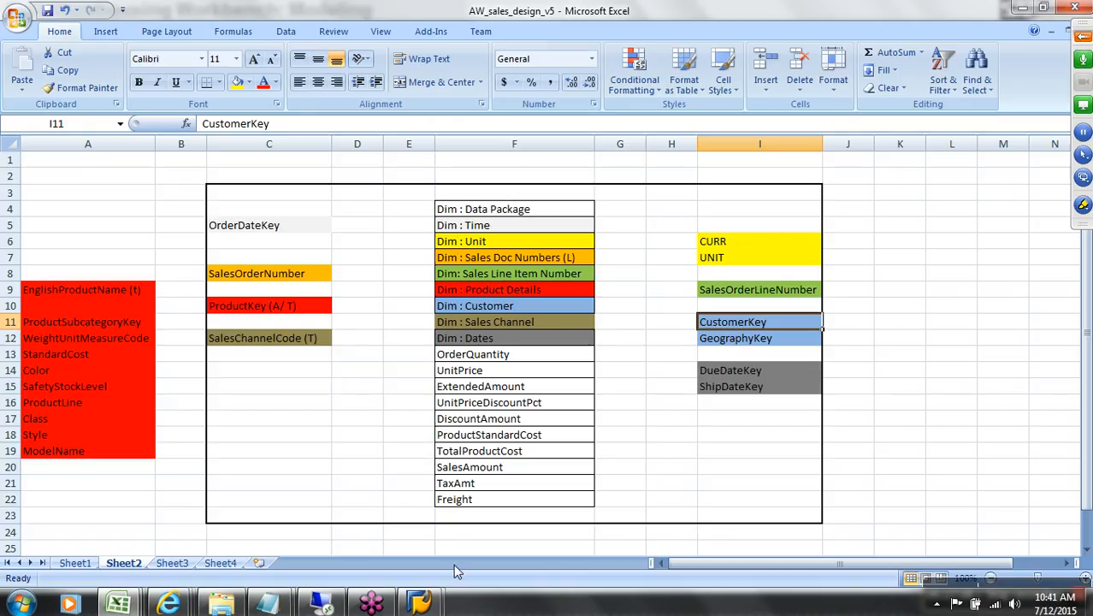
Step: Open Customer_details from the AW_sales folder in Excel and autofit the CustomerKey column
click(221, 605)
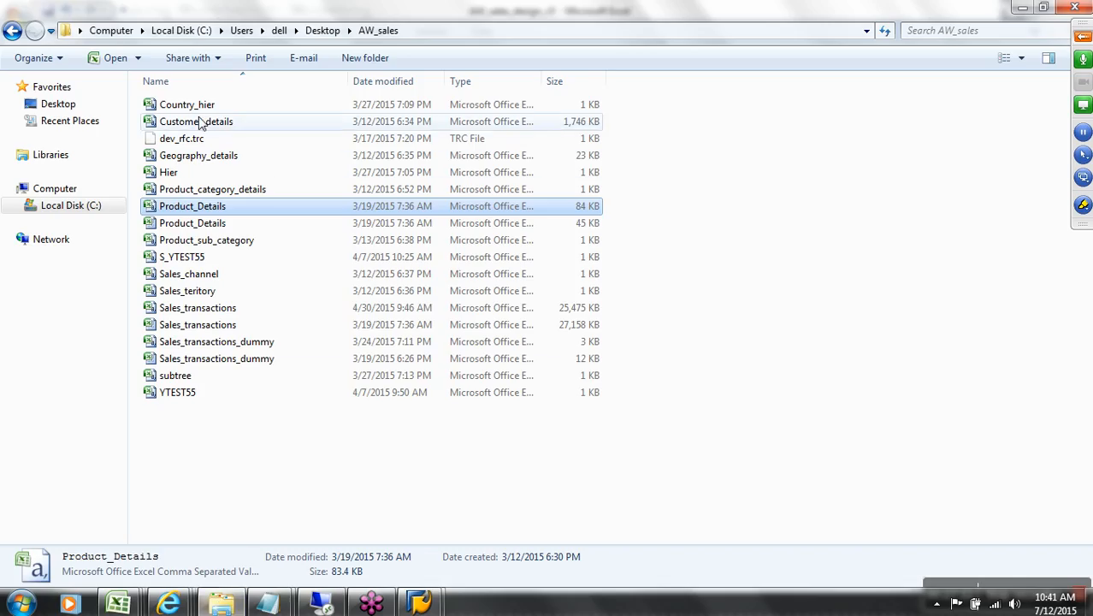
right_click(229, 124)
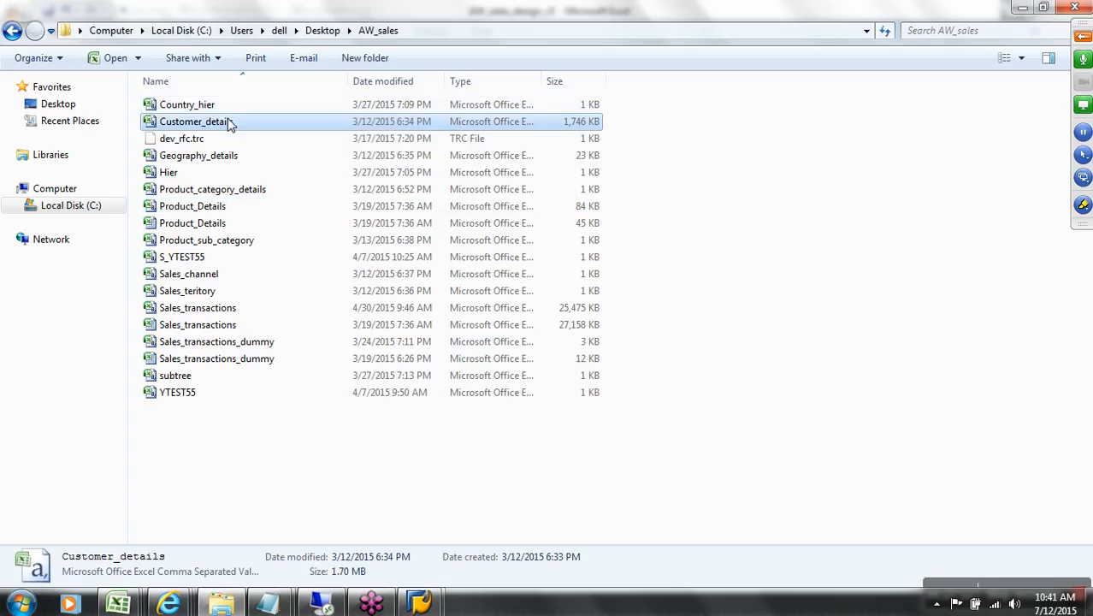
click(264, 130)
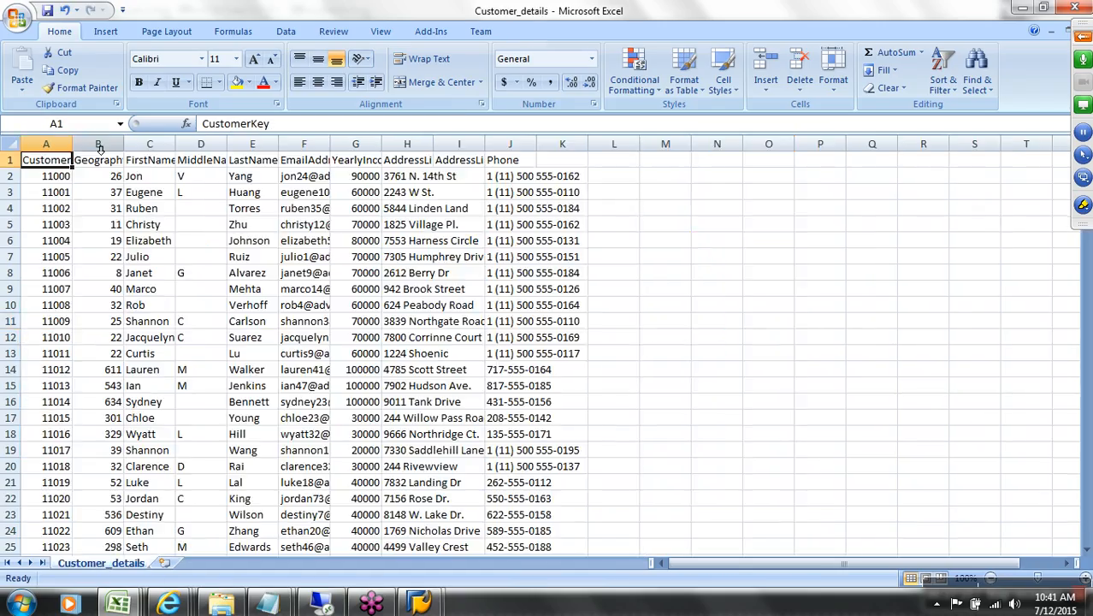
double_click(72, 143)
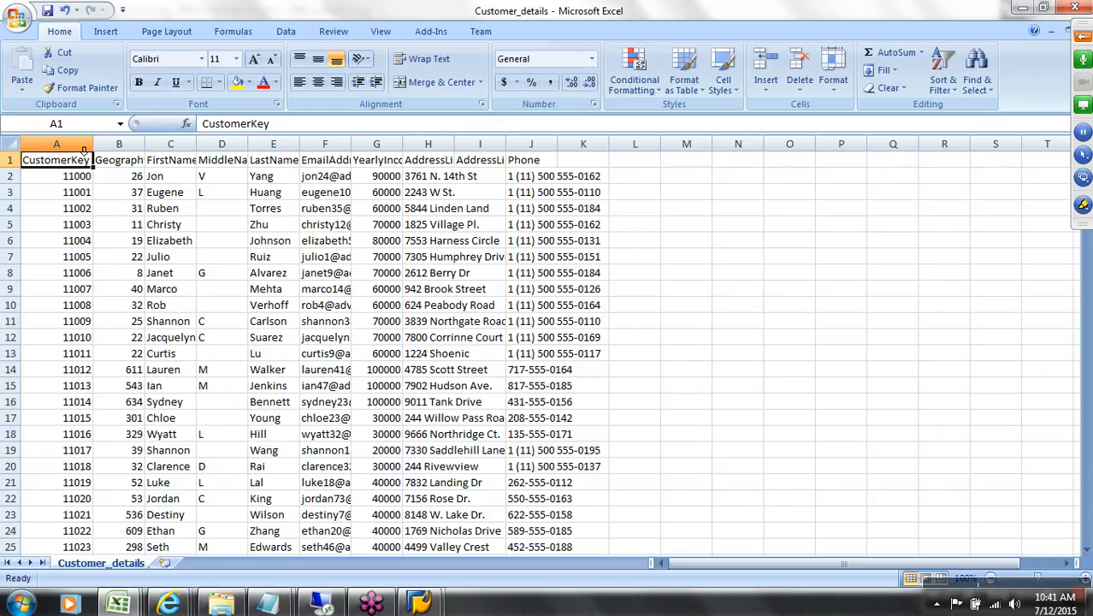
Step: Autofit columns B to I, GeographyKey through AddressLine2, then return to the CustomerKey header
double_click(146, 145)
double_click(224, 145)
double_click(304, 146)
double_click(373, 145)
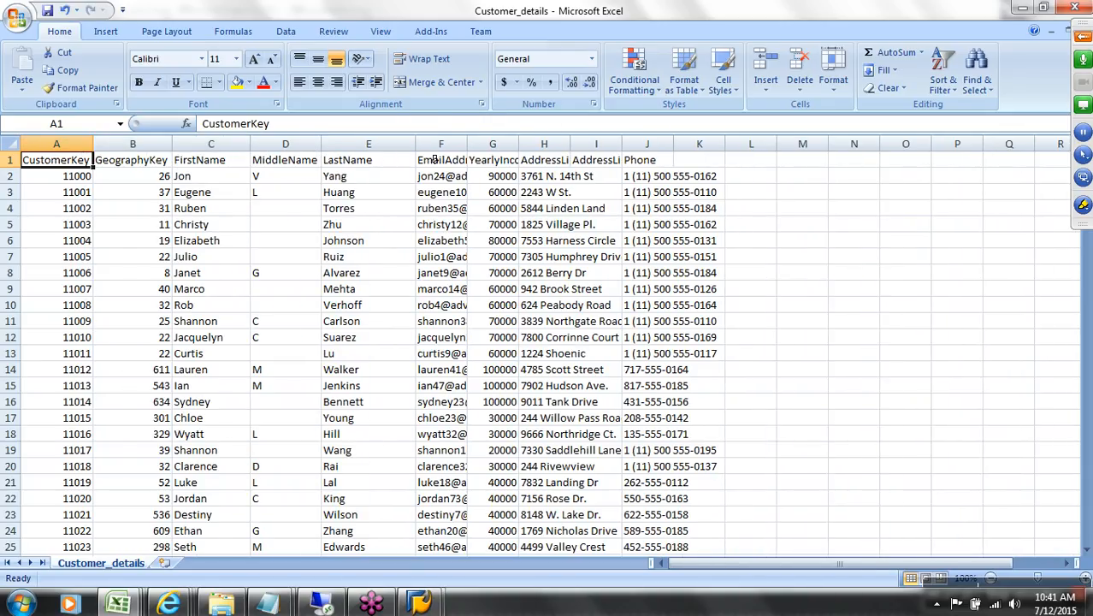
double_click(467, 144)
double_click(673, 144)
click(743, 144)
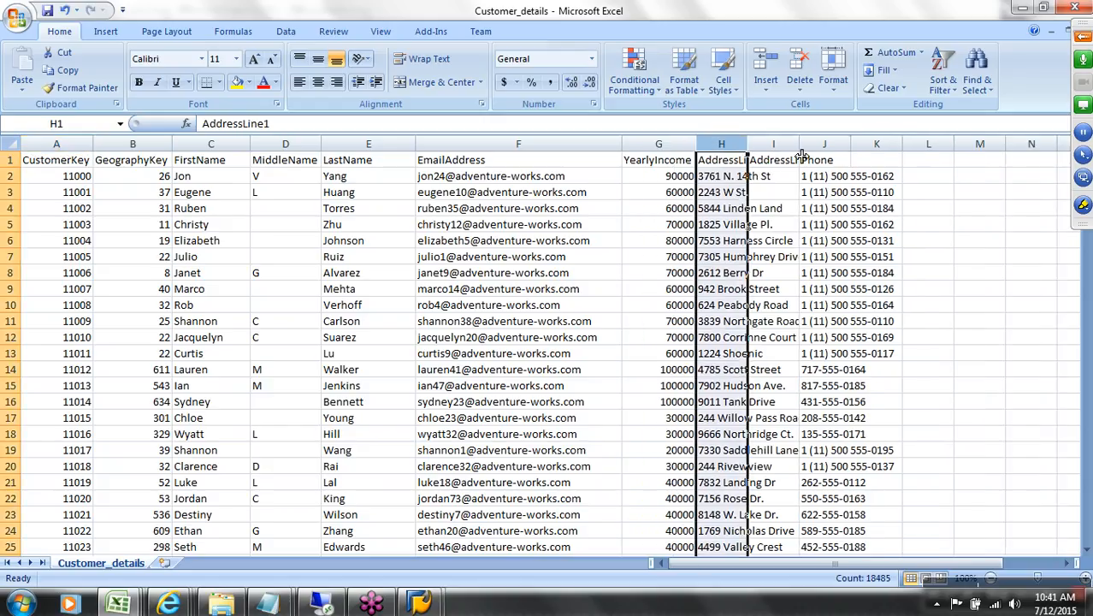
double_click(748, 145)
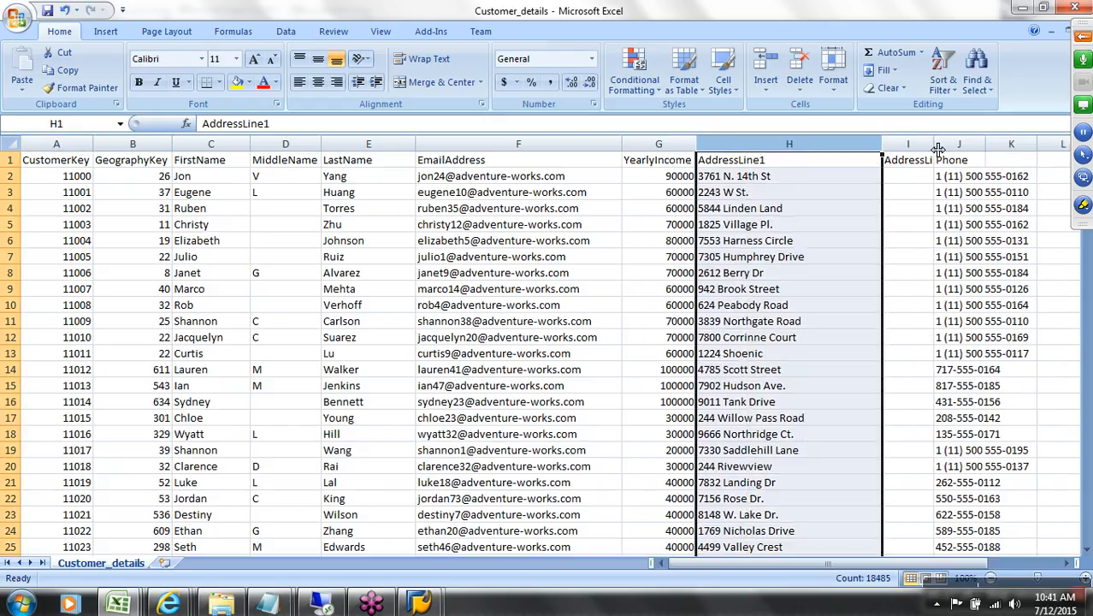
double_click(934, 144)
click(1052, 161)
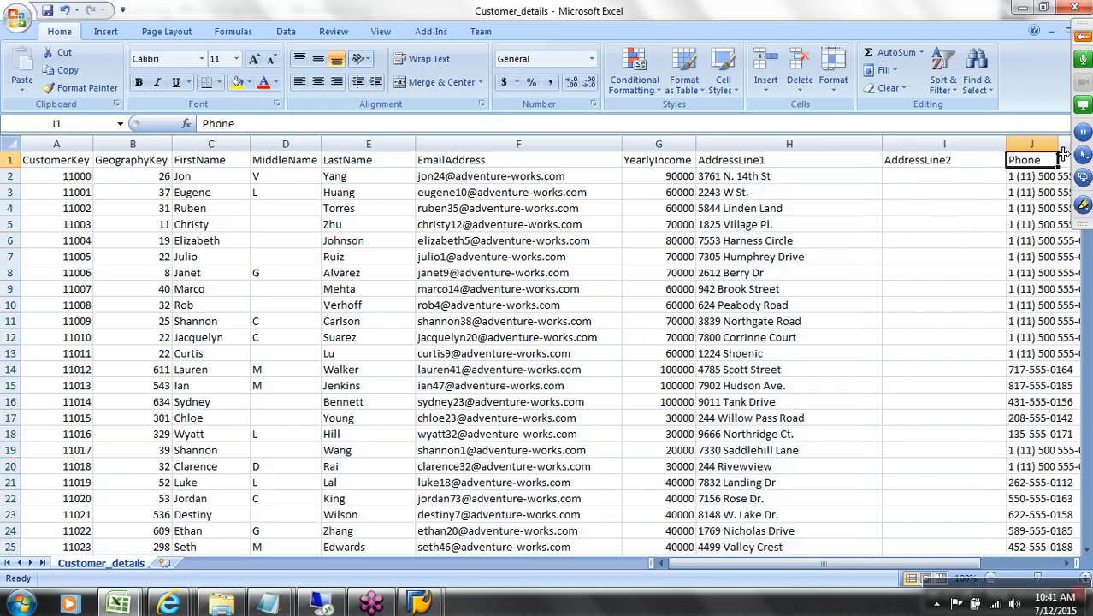
key(Left)
key(Left)
key(Left)
key(Left)
key(Left)
key(Left)
key(Left)
key(Left)
key(Left)
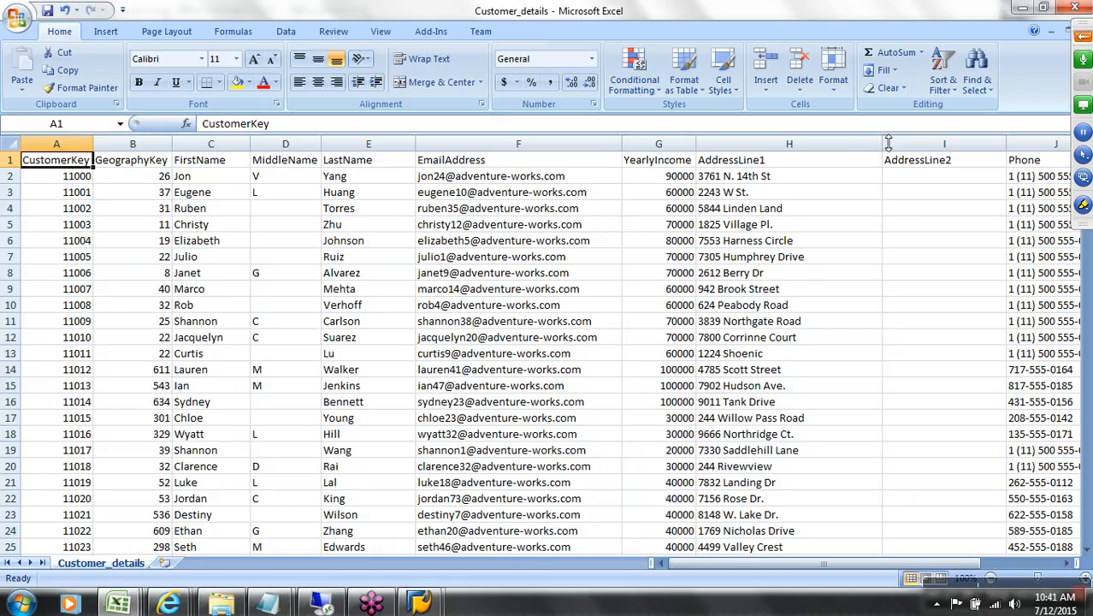
click(148, 167)
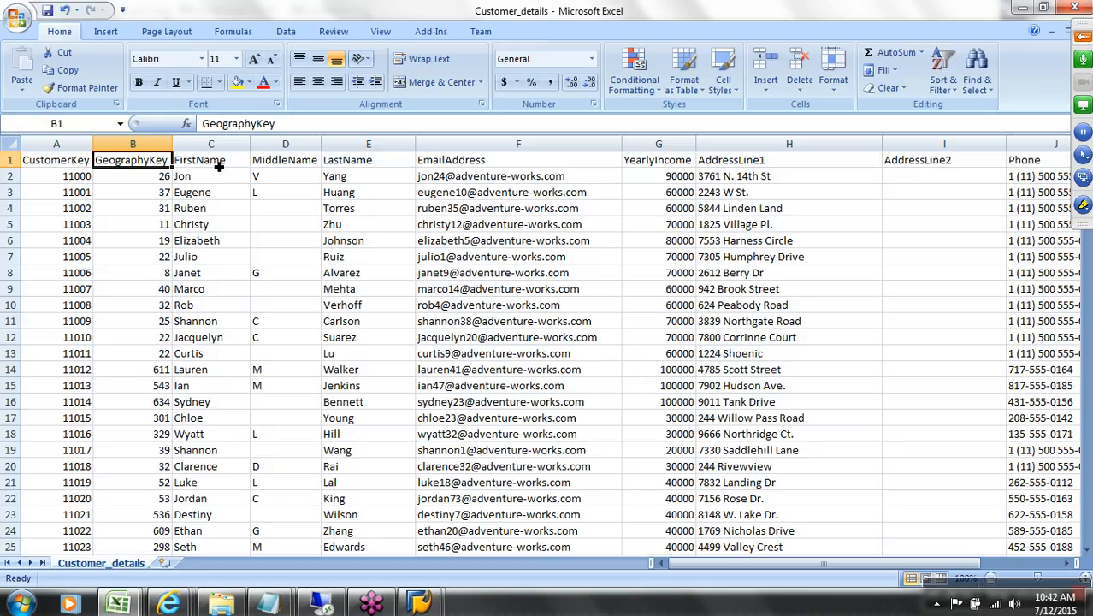
click(453, 165)
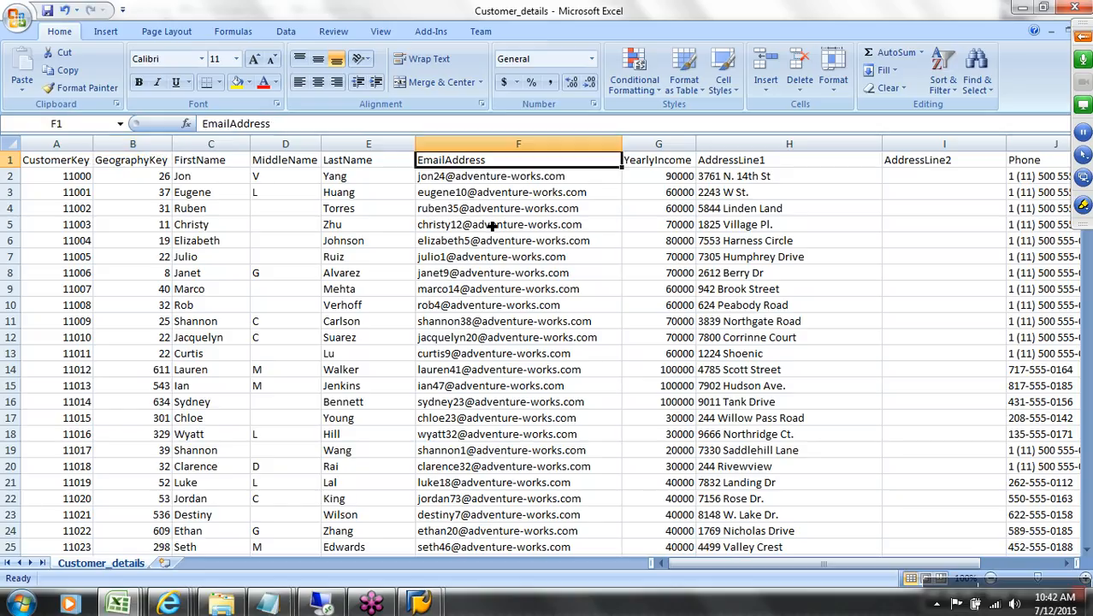
key(Right)
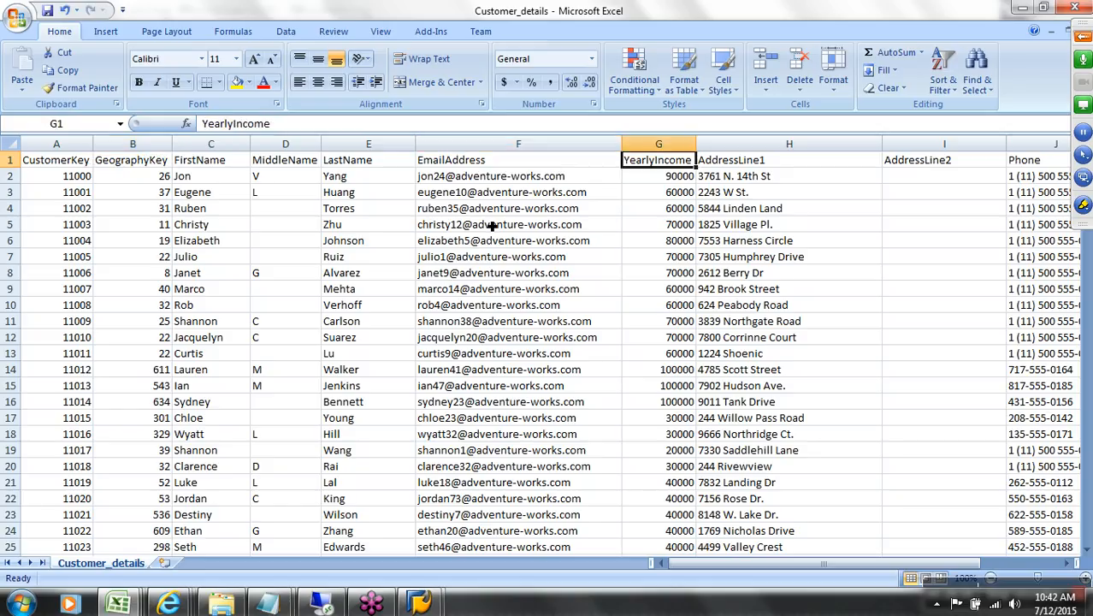
key(Right)
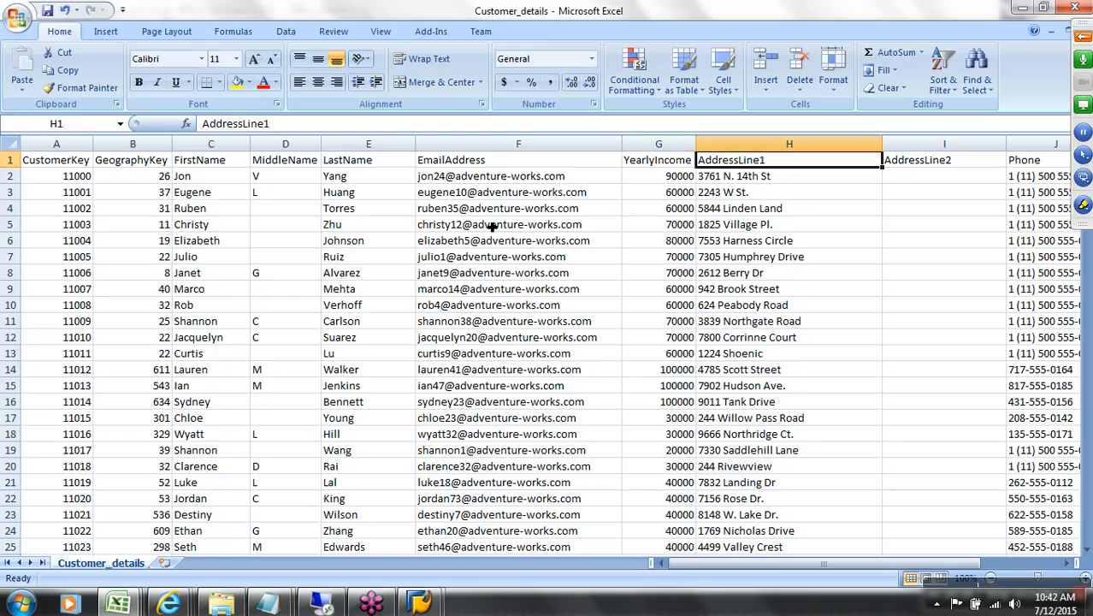
key(Right)
key(Right)
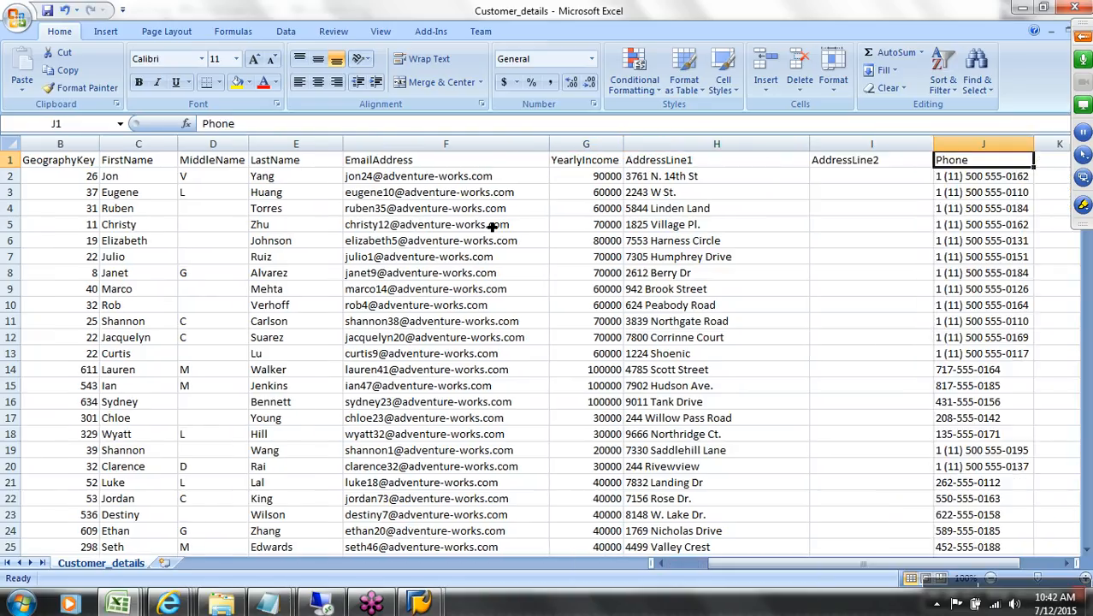
key(Left)
key(Left)
key(Home)
key(Right)
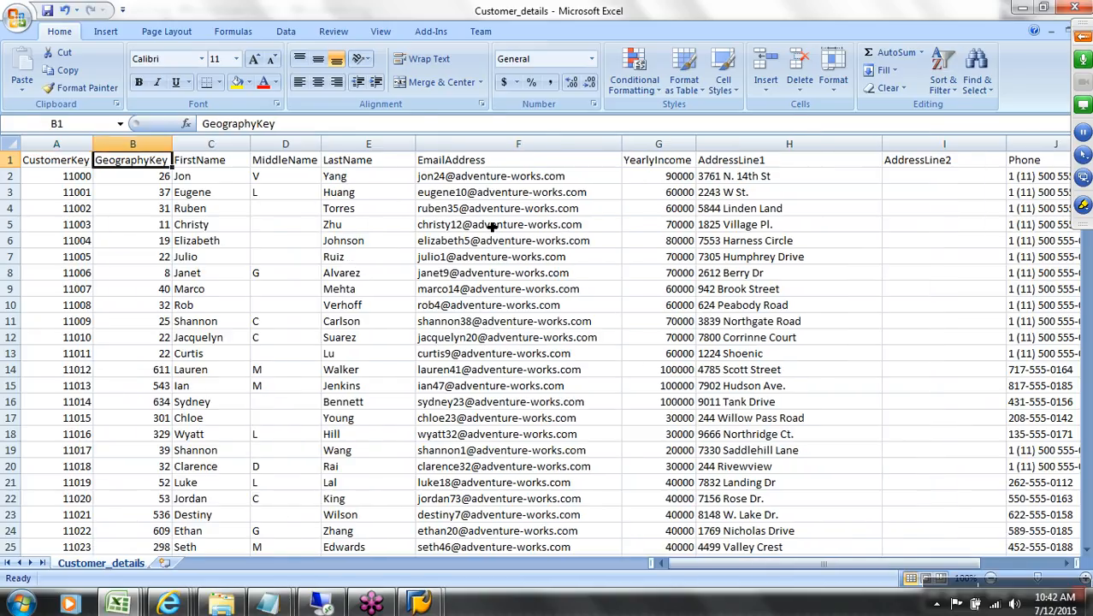
key(Right)
key(shift+Right)
key(shift+Right)
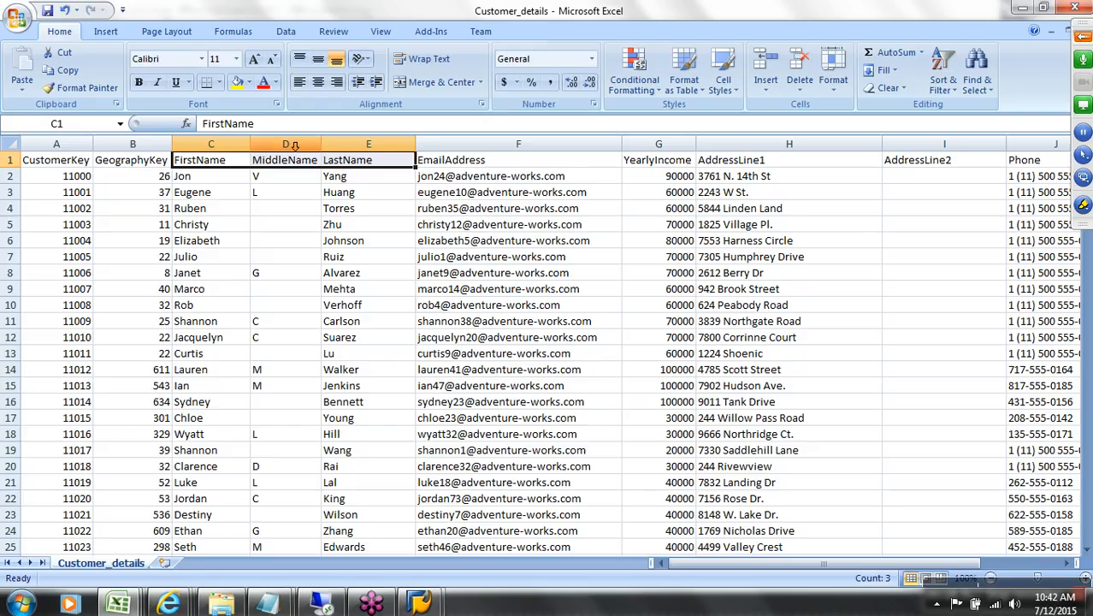
Step: Turn on Filter and browse the FirstName, MiddleName and LastName drop-downs without filtering
click(286, 31)
click(417, 74)
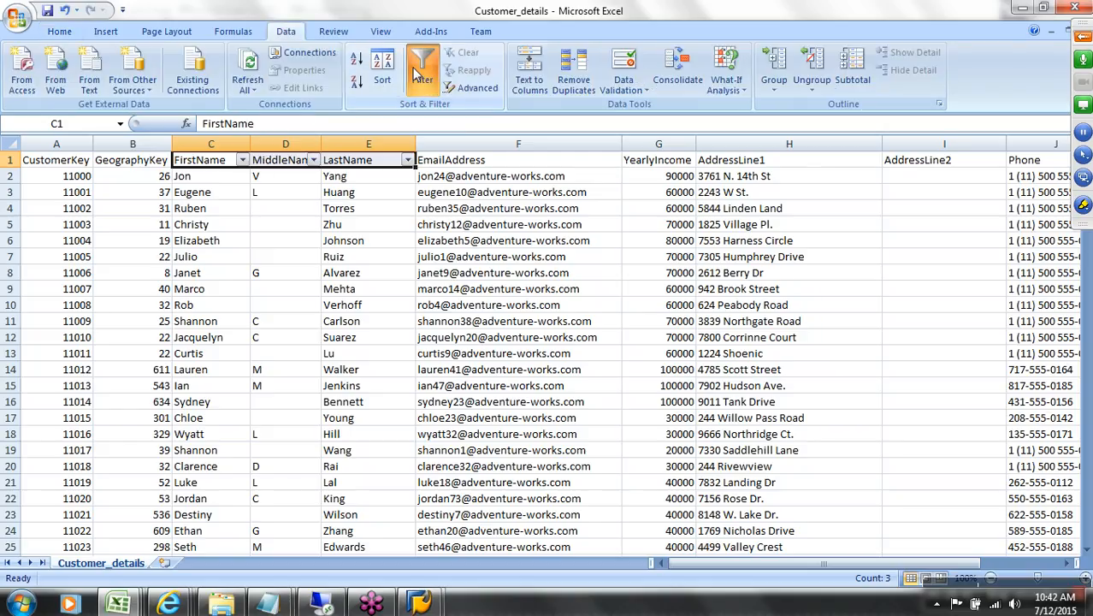
click(243, 160)
drag(236, 308, 237, 409)
click(213, 432)
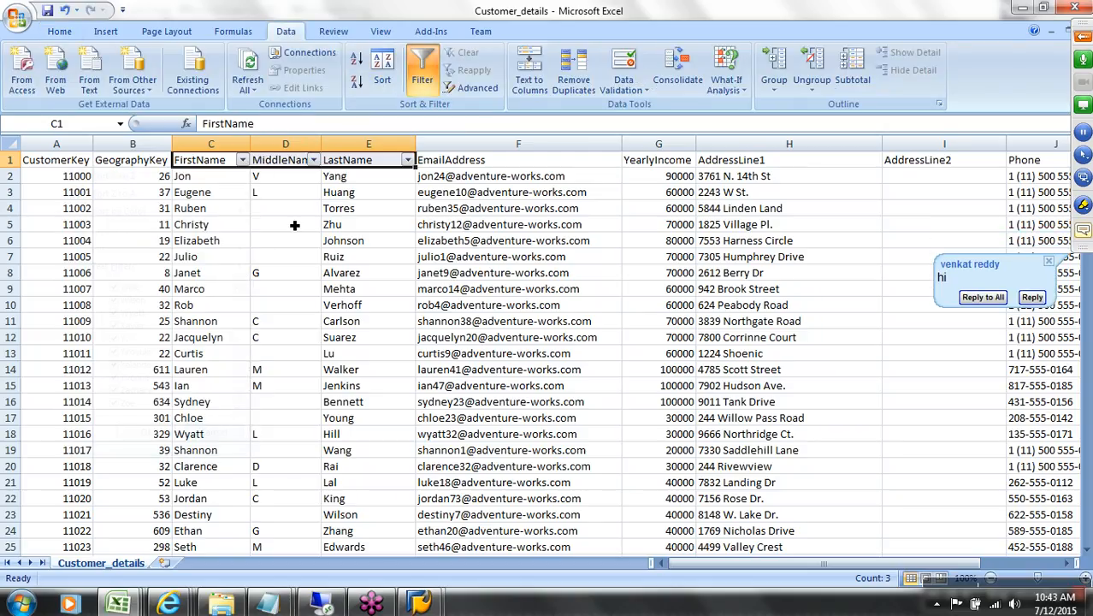
click(314, 160)
drag(308, 304, 308, 404)
click(284, 432)
click(385, 167)
click(407, 160)
drag(404, 308, 405, 401)
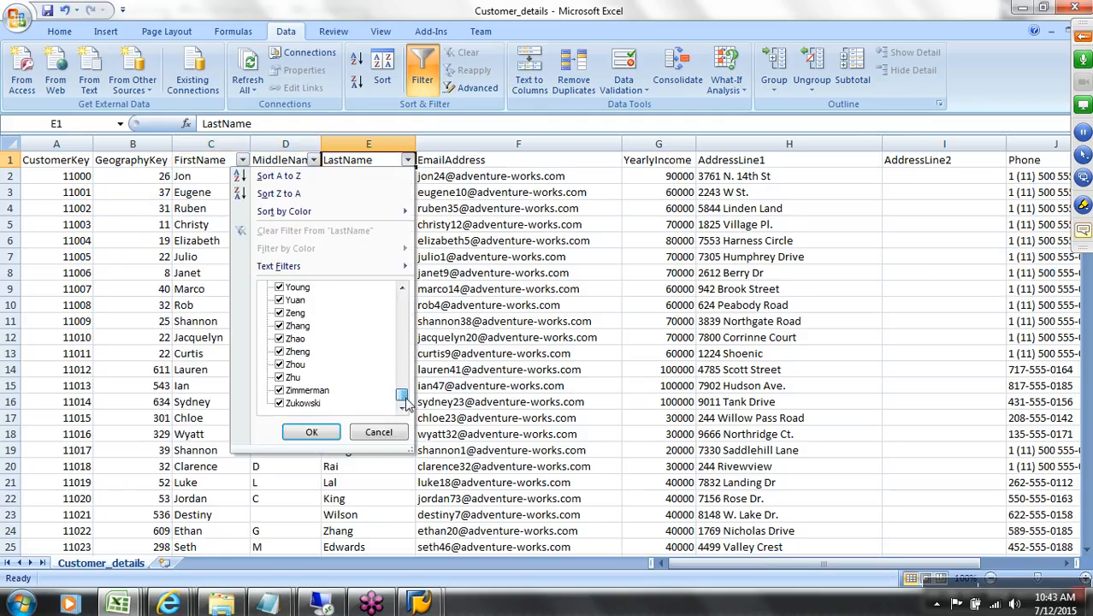
click(379, 432)
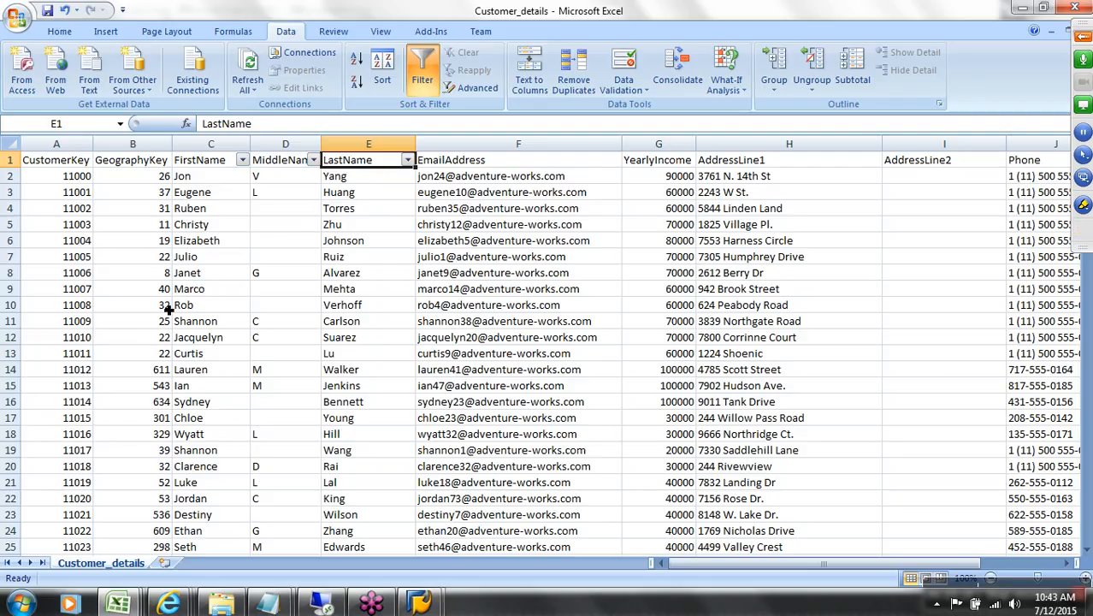
Step: Copy the GeographyKey, EmailAddress, YearlyIncome, AddressLine1, AddressLine2 and Phone headers from Customer_details
click(141, 169)
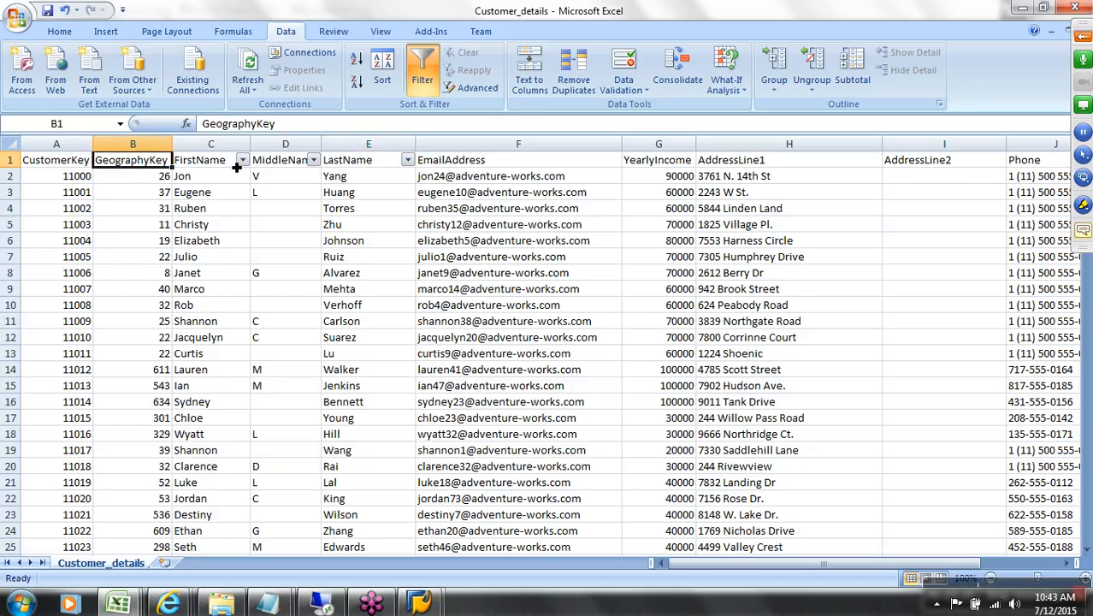
ctrl+click(507, 165)
ctrl+click(676, 162)
ctrl+click(770, 167)
ctrl+click(894, 166)
ctrl+click(1034, 168)
key(ctrl+c)
Step: Paste the copied headers as a row at I34 in AW_sales_design_v5 and copy that row
mouse_move(118, 604)
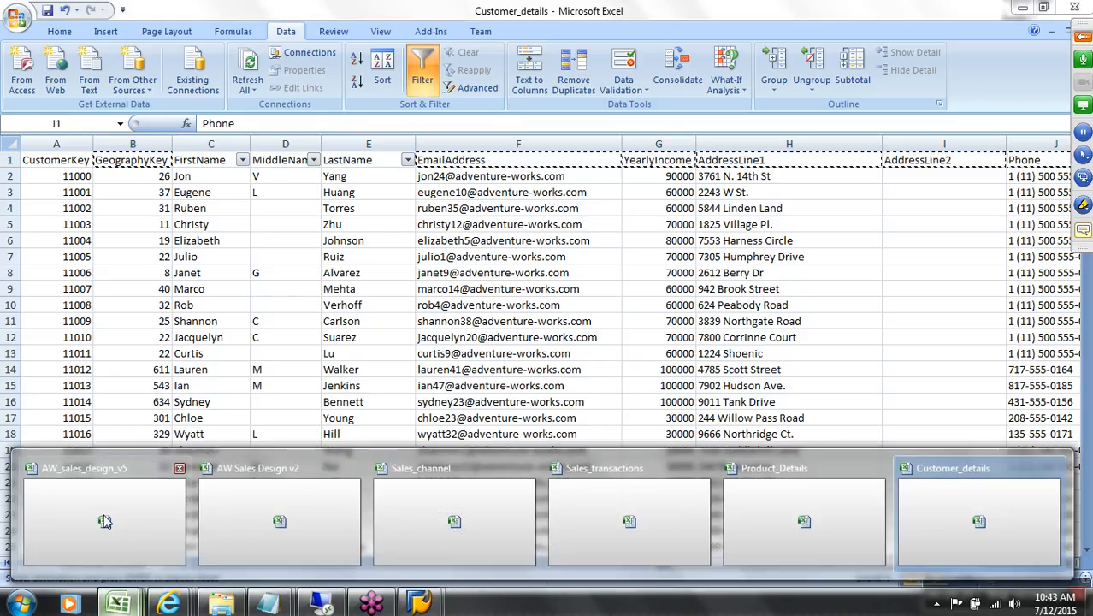
click(102, 504)
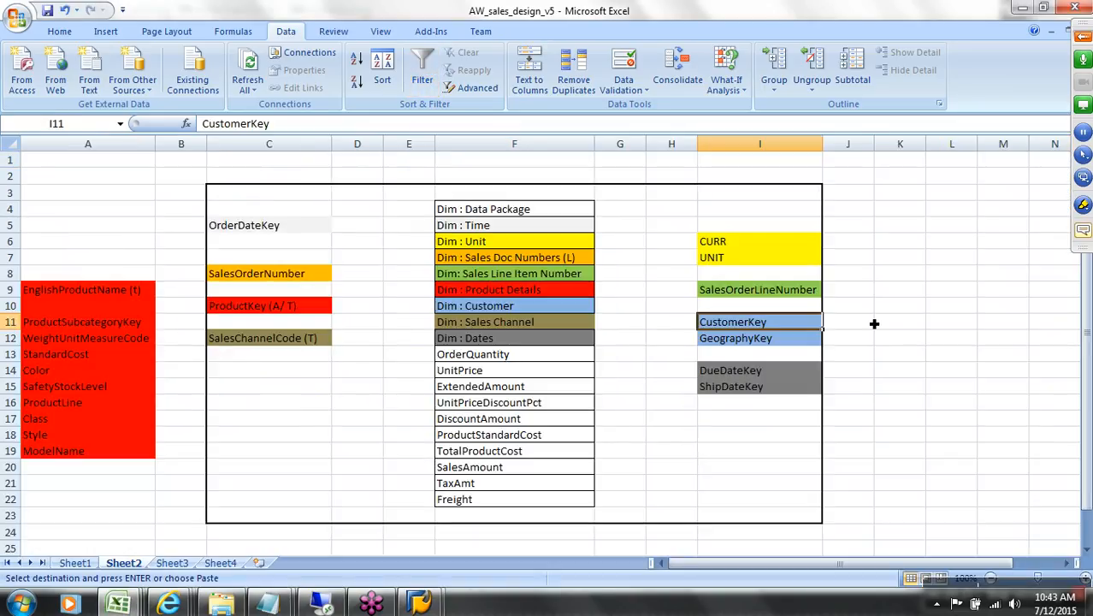
scroll(795, 509, down, 4)
click(776, 505)
key(ctrl+v)
right_click(774, 506)
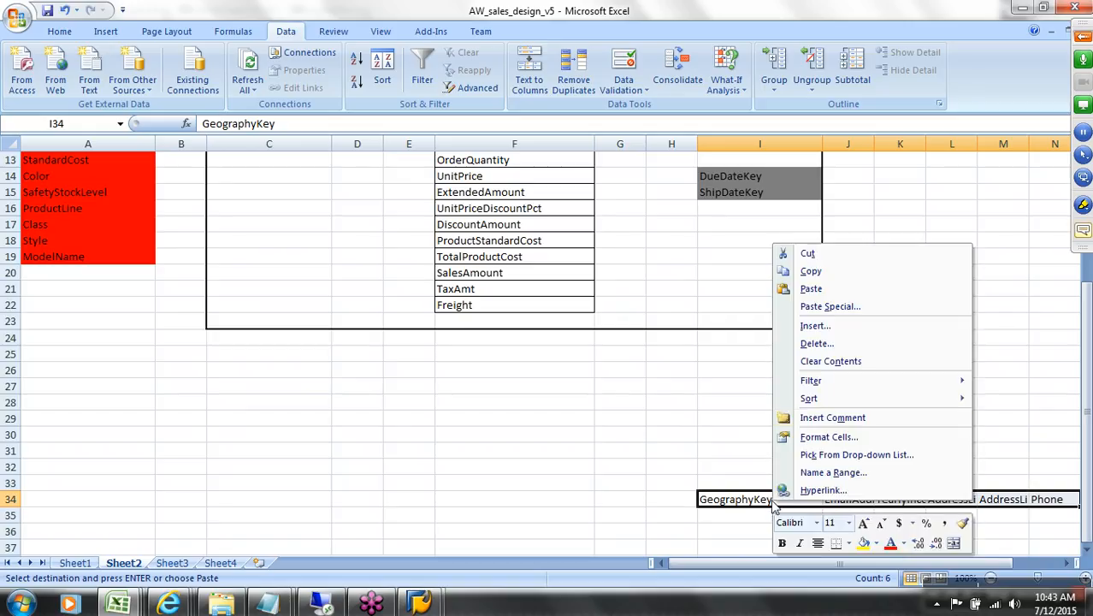
click(811, 271)
Step: Paste the header row transposed into L11:L16 beside the customer dimension keys
scroll(853, 355, up, 4)
click(858, 318)
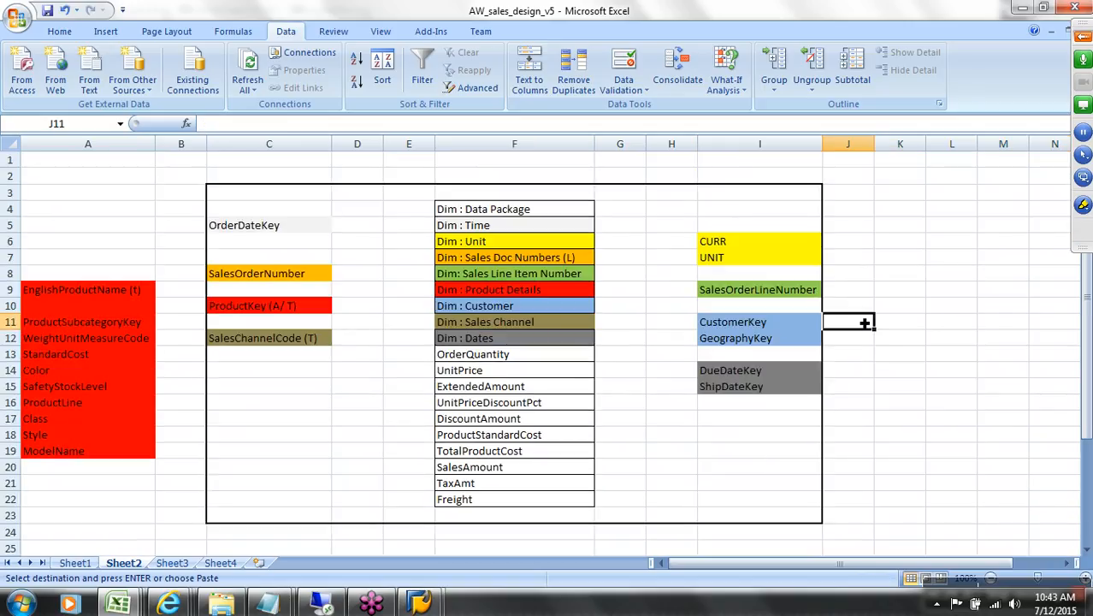
right_click(938, 323)
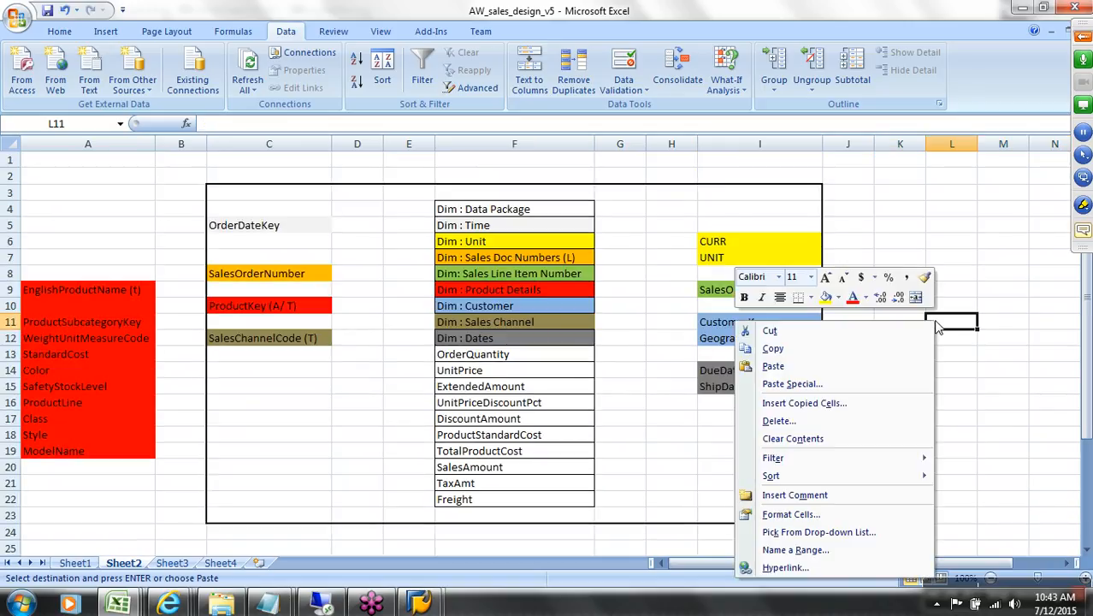
click(829, 383)
click(875, 460)
click(870, 486)
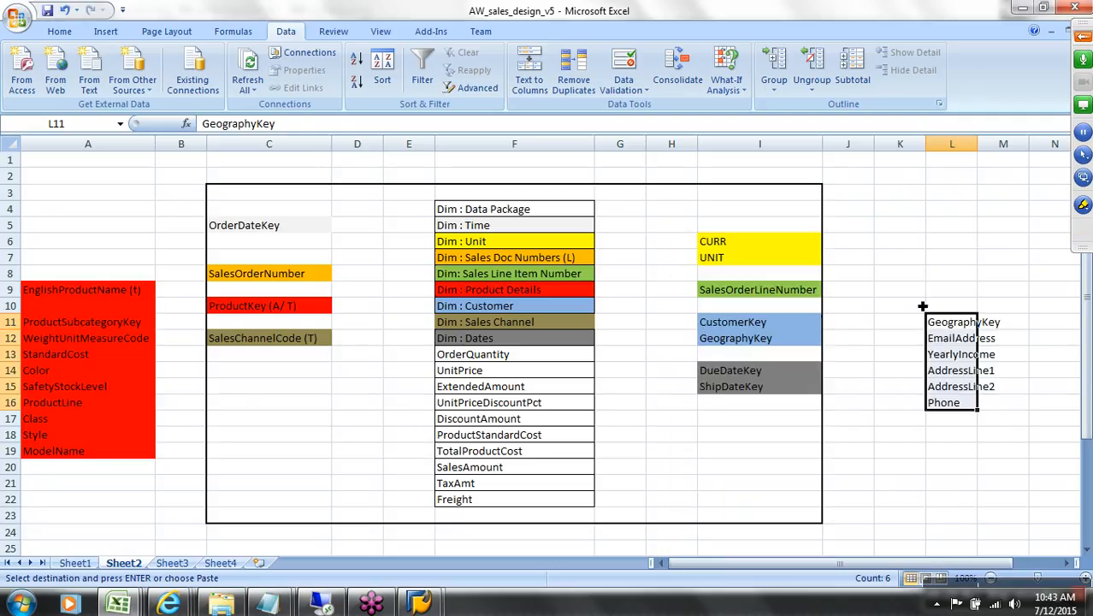
Step: Change the I11 label to 'CustomerKey (A/ T)' and select the attributes in L11:L16
double_click(807, 330)
text((A/)
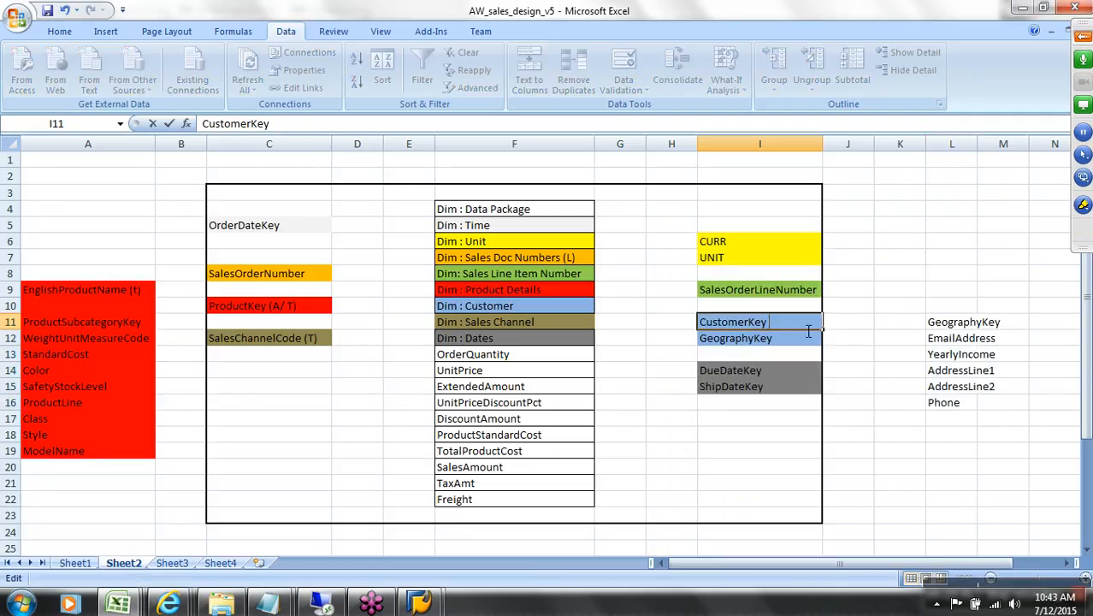
text( T))
drag(944, 332, 954, 397)
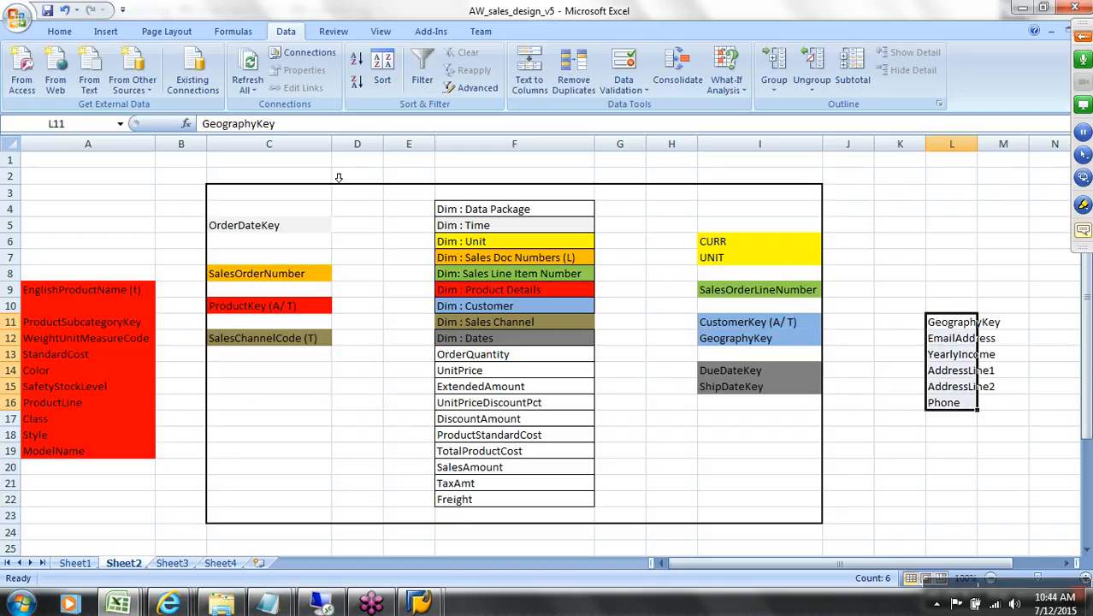
Step: Put a thick box border around the customer attributes in L11:L16
click(57, 32)
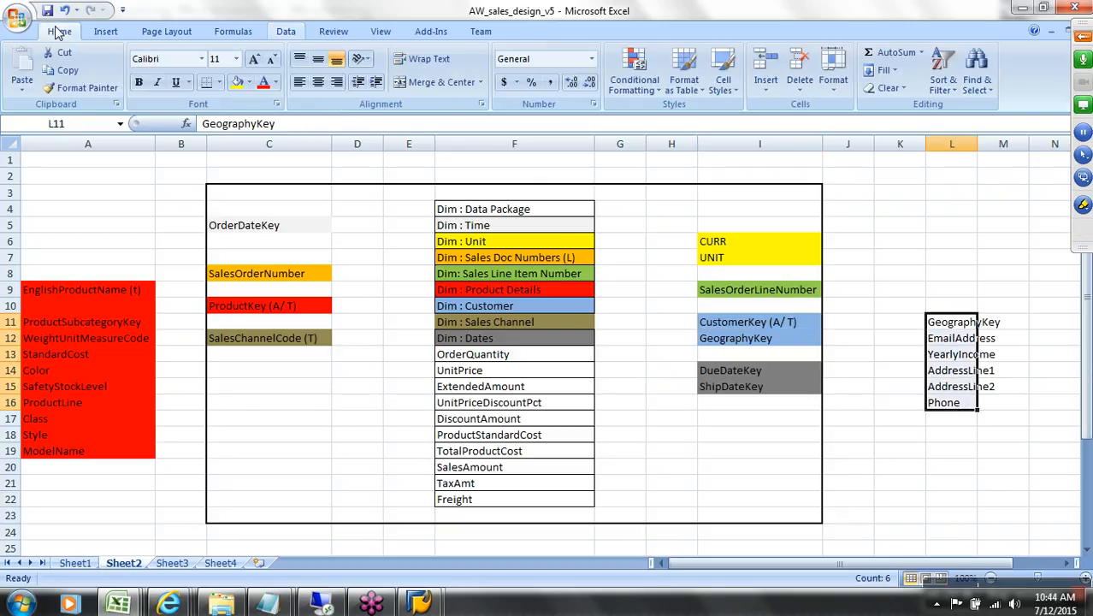
click(219, 82)
click(260, 246)
Step: Add the heading 'Customer Text (m)' in L9 and return to the Customer_details workbook
click(955, 306)
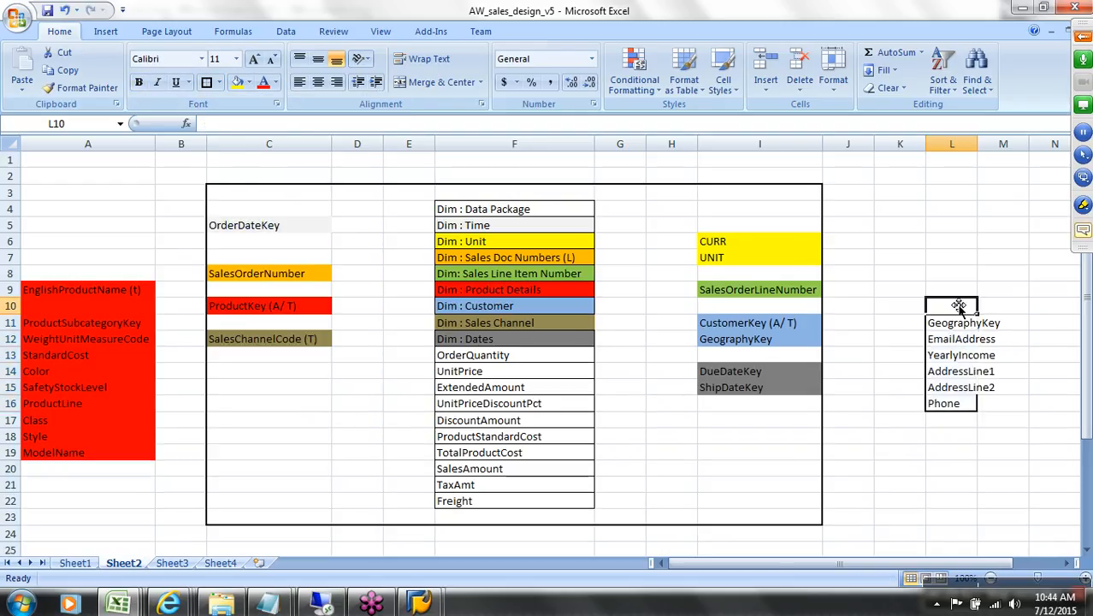
click(963, 290)
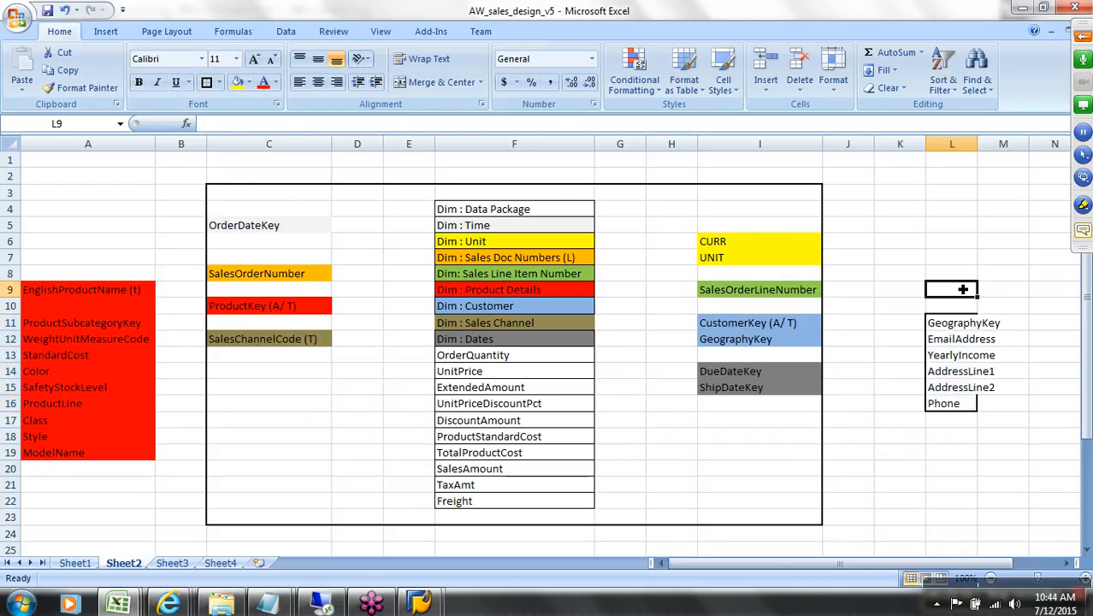
text(Cust)
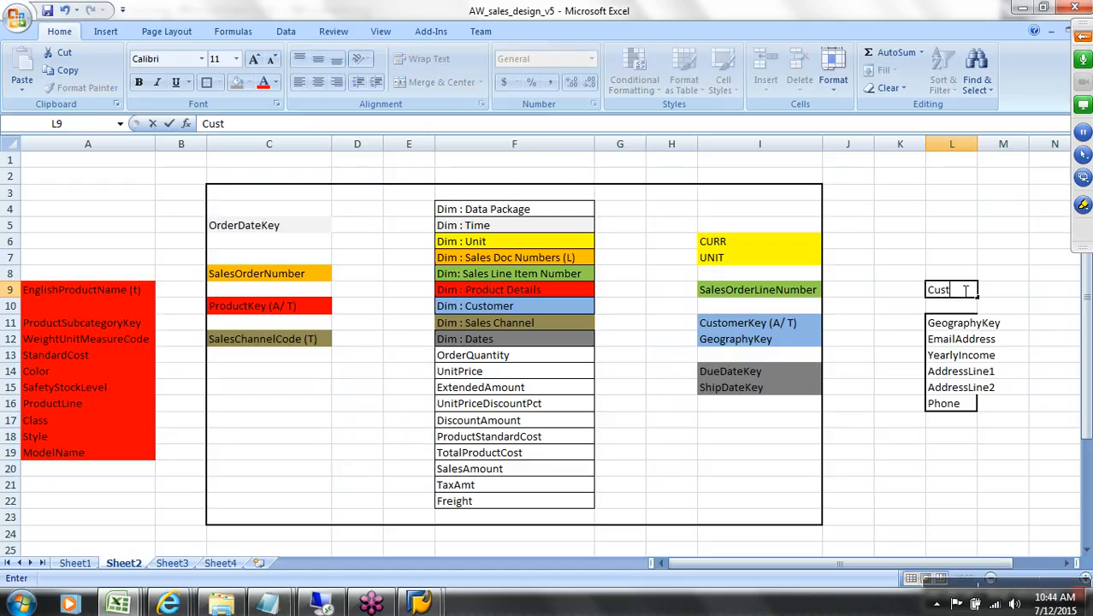
text(omer Text )
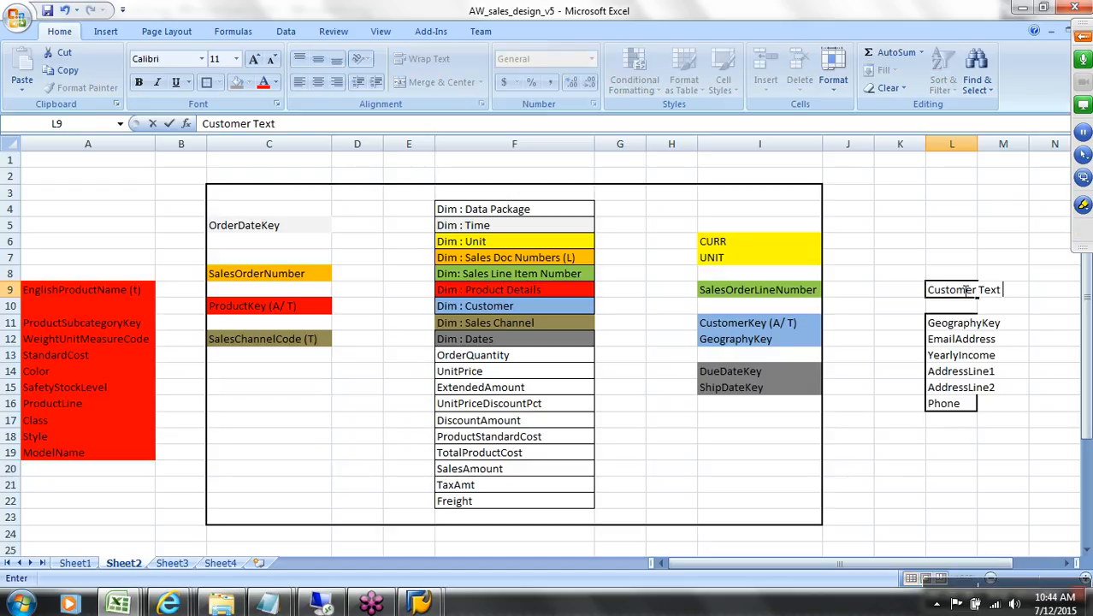
text((m))
click(982, 257)
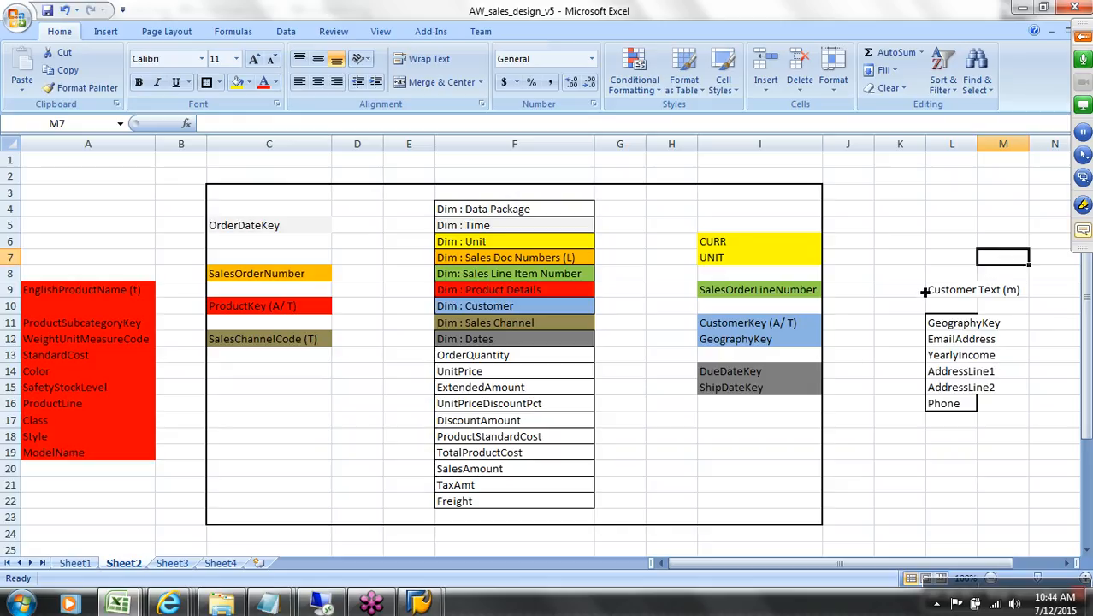
key(alt+Tab)
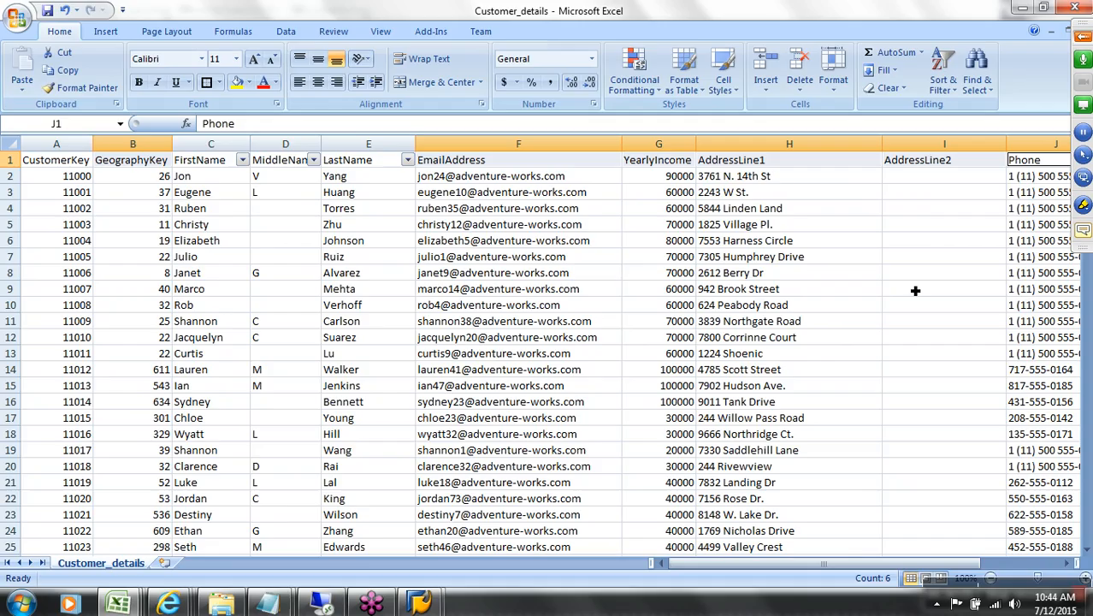
Step: In the Data Warehousing Workbench, locate and select the CustomerKey InfoObject CUSTKEY, then dismiss its action list
mouse_move(419, 604)
click(447, 497)
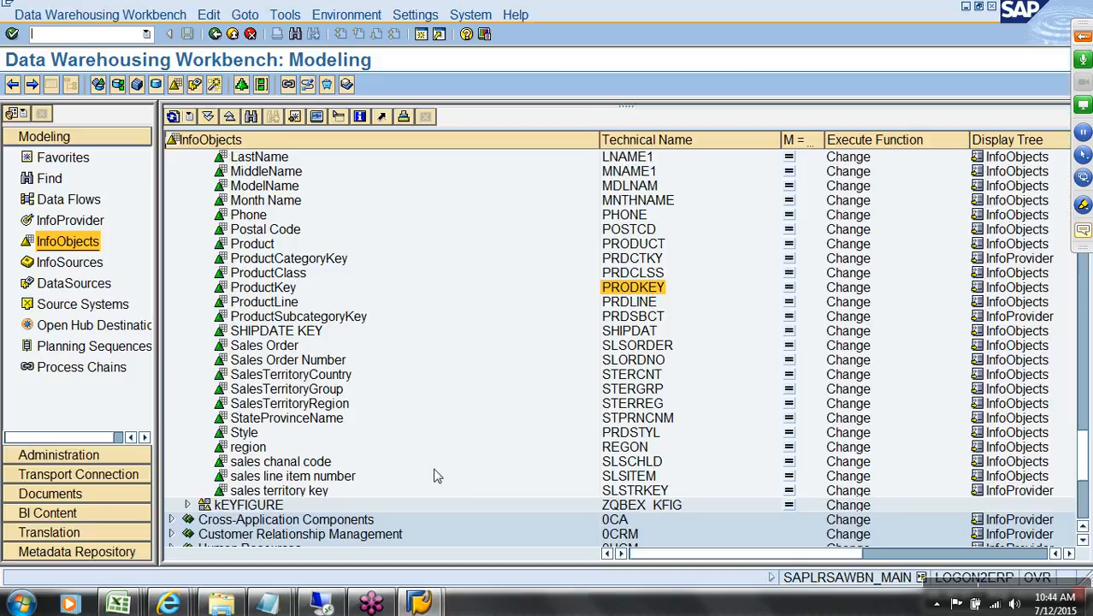
scroll(493, 380, up, 4)
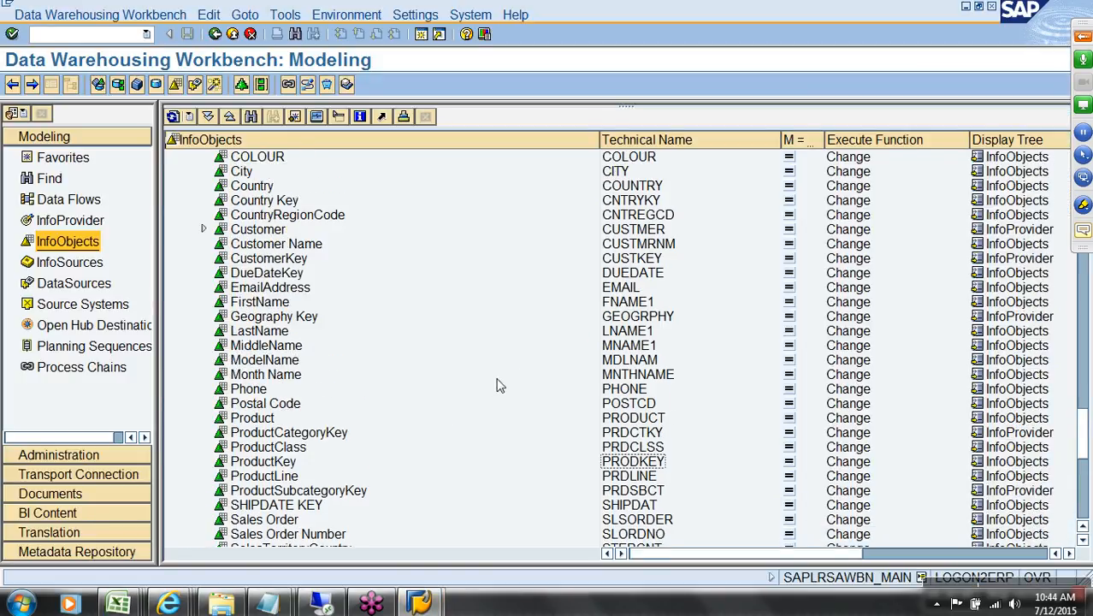
click(629, 260)
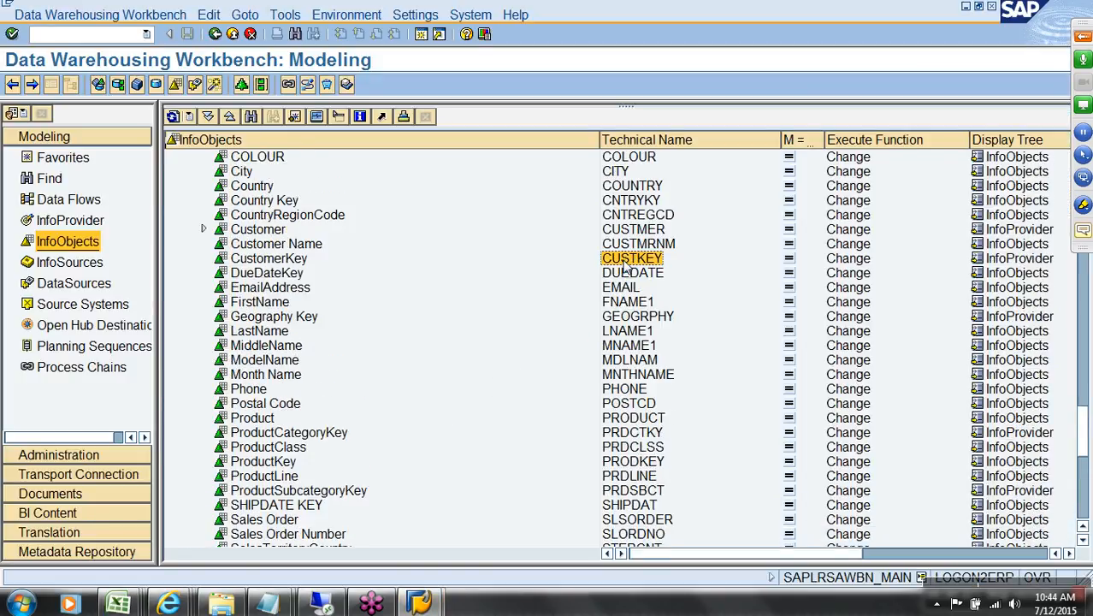
right_click(624, 266)
click(697, 246)
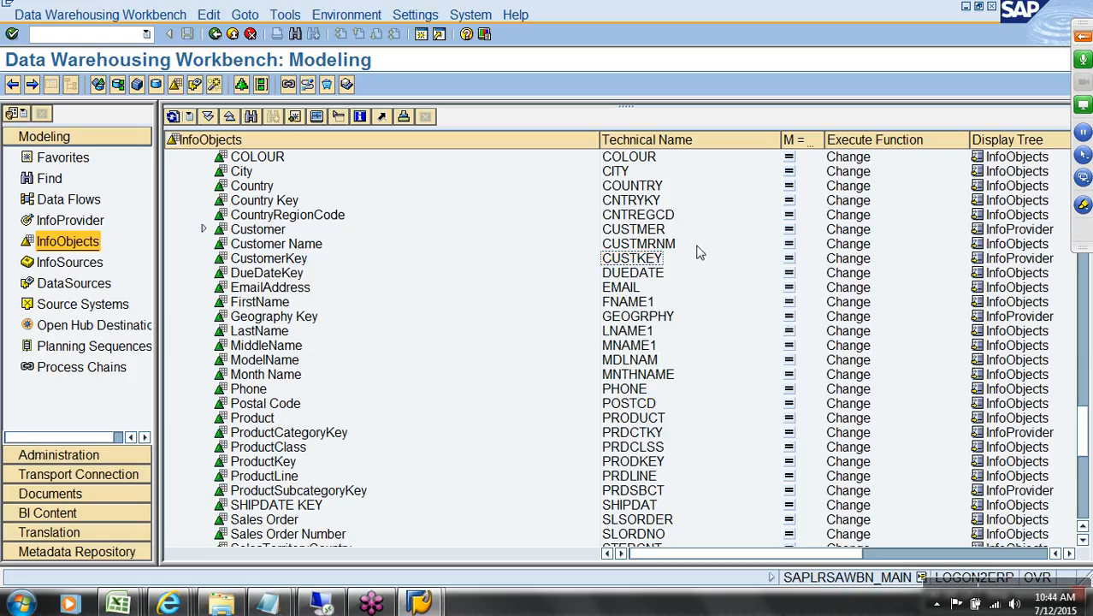
click(982, 586)
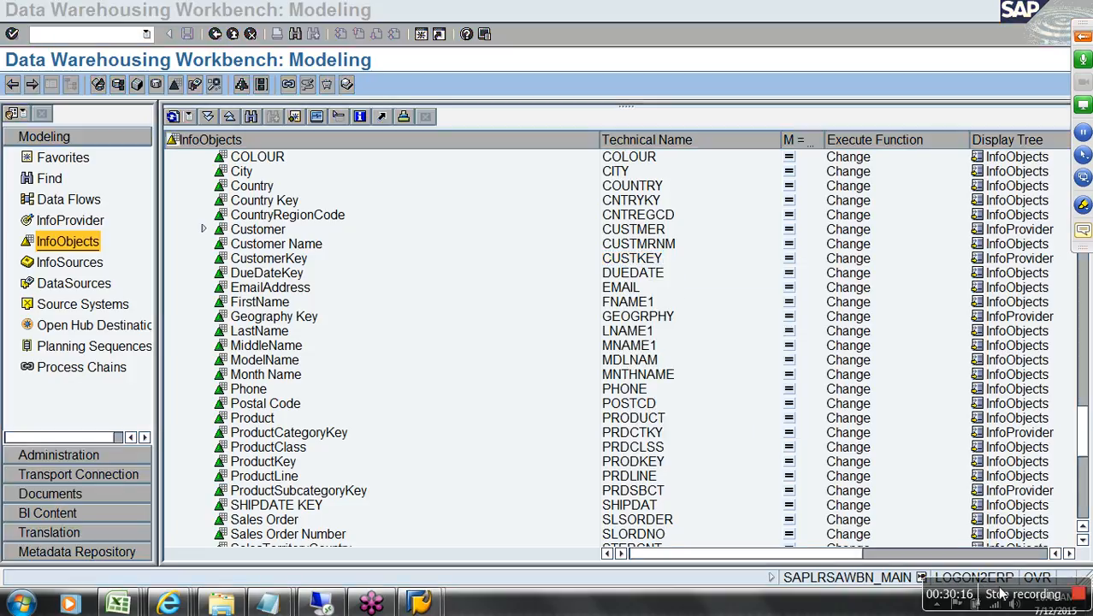